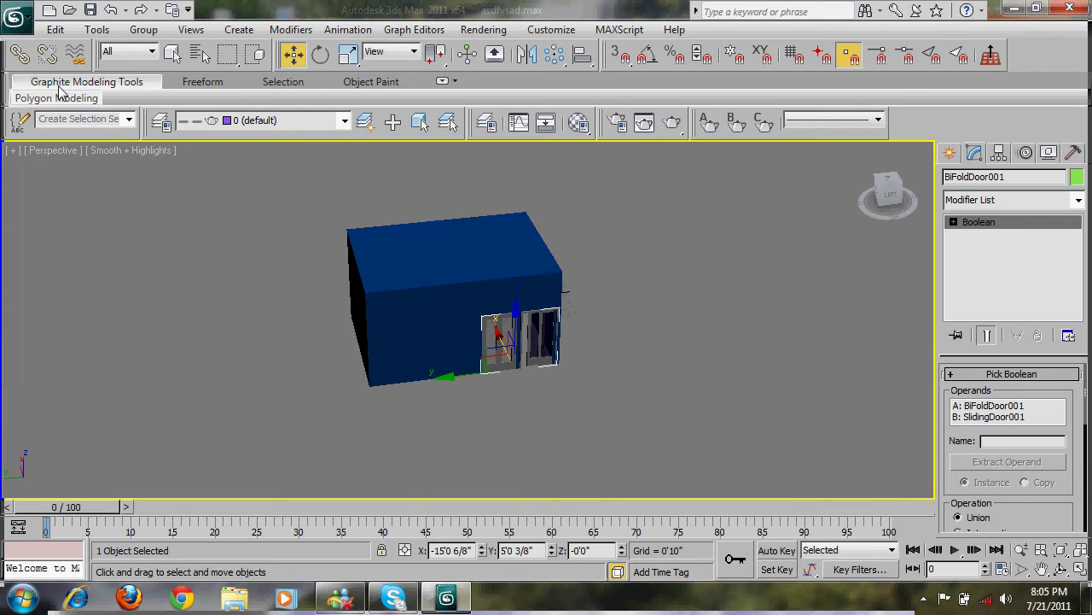
pyautogui.click(15, 14)
pyautogui.click(62, 119)
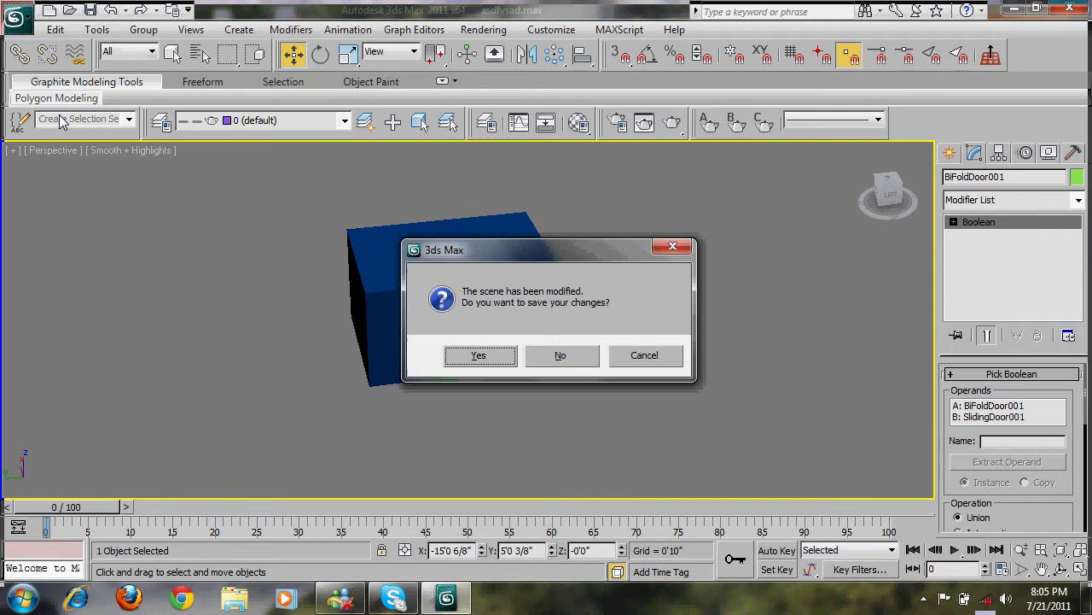
pyautogui.press('Escape')
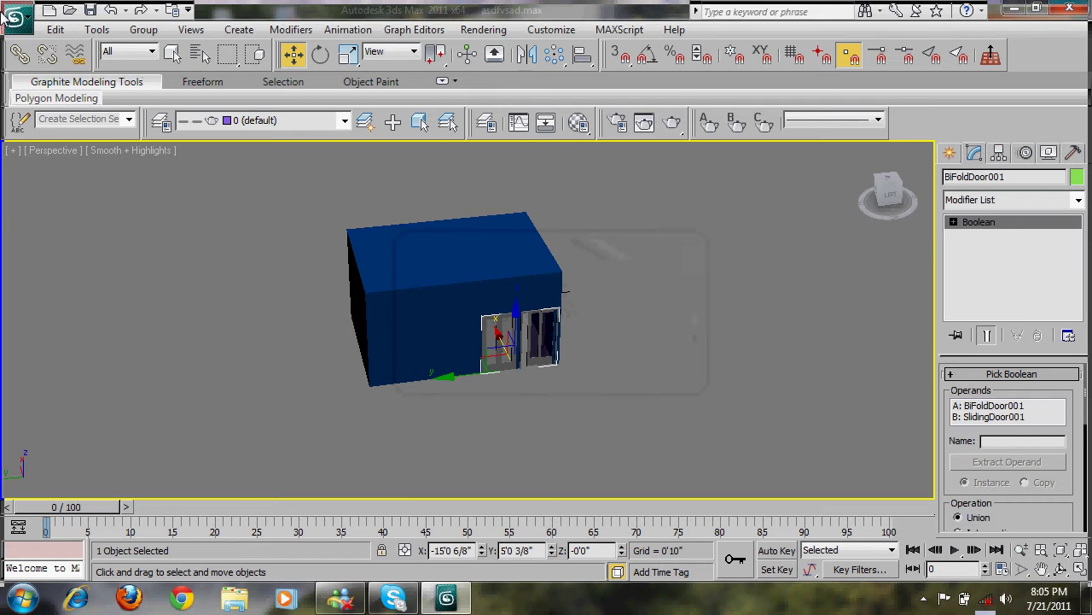
# - Reset the scene without saving the changes and maximize the Perspective viewport
pyautogui.click(8, 15)
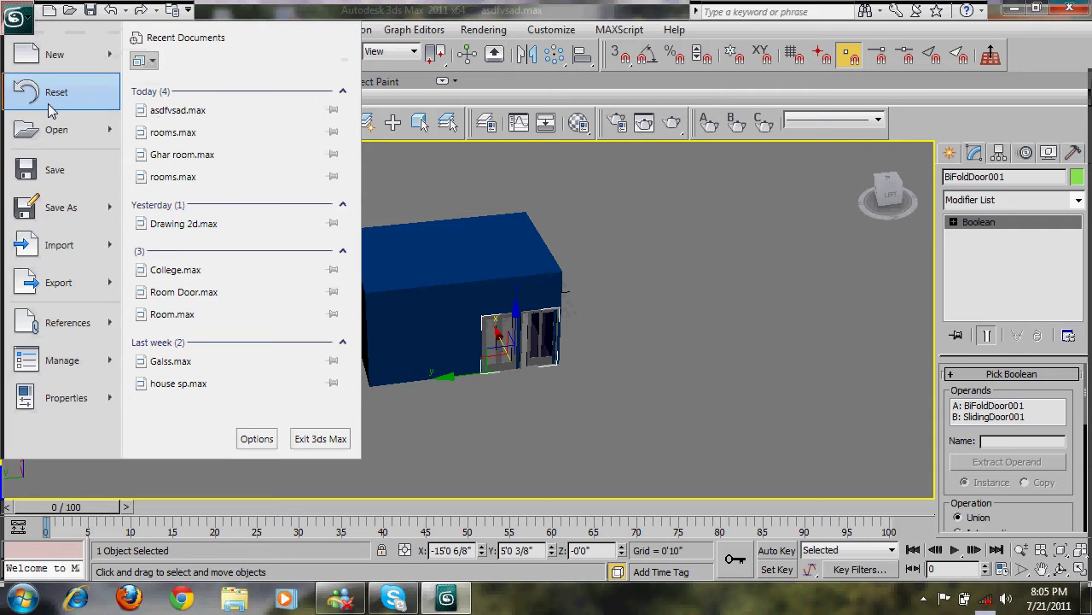
pyautogui.click(53, 92)
pyautogui.click(562, 357)
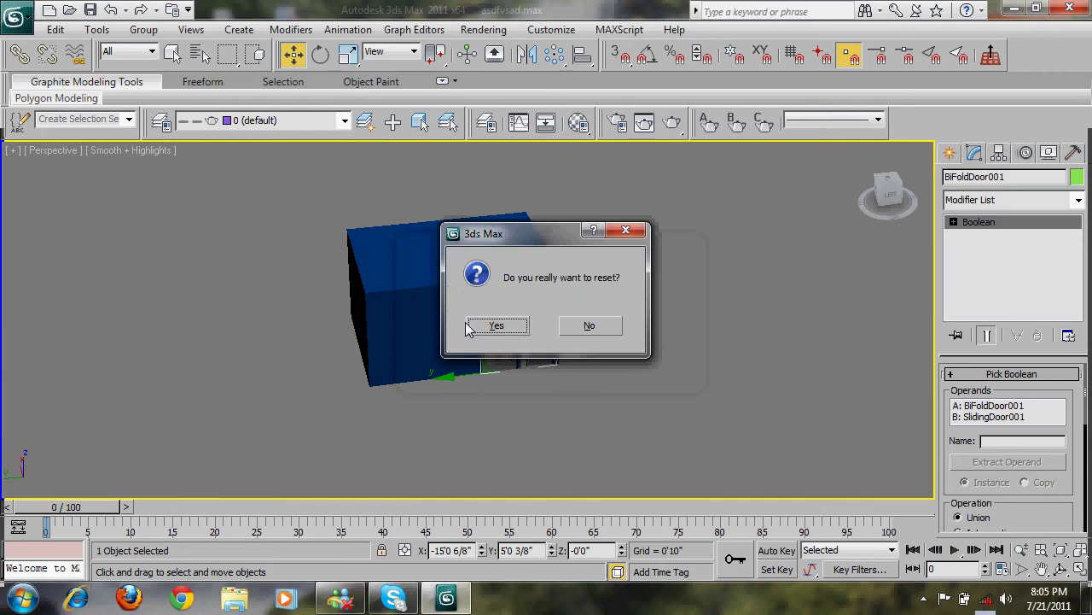
pyautogui.click(498, 323)
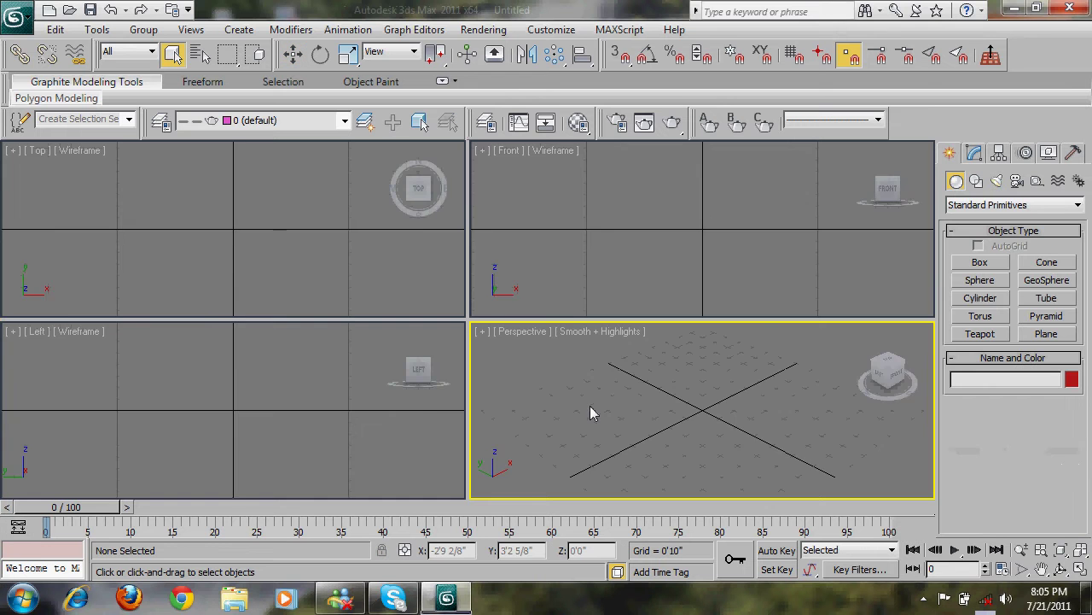
pyautogui.hotkey('alt', 'w')
pyautogui.keyDown('alt'); pyautogui.moveTo(475, 357); pyautogui.dragTo(519, 340, button='middle'); pyautogui.keyUp('alt')
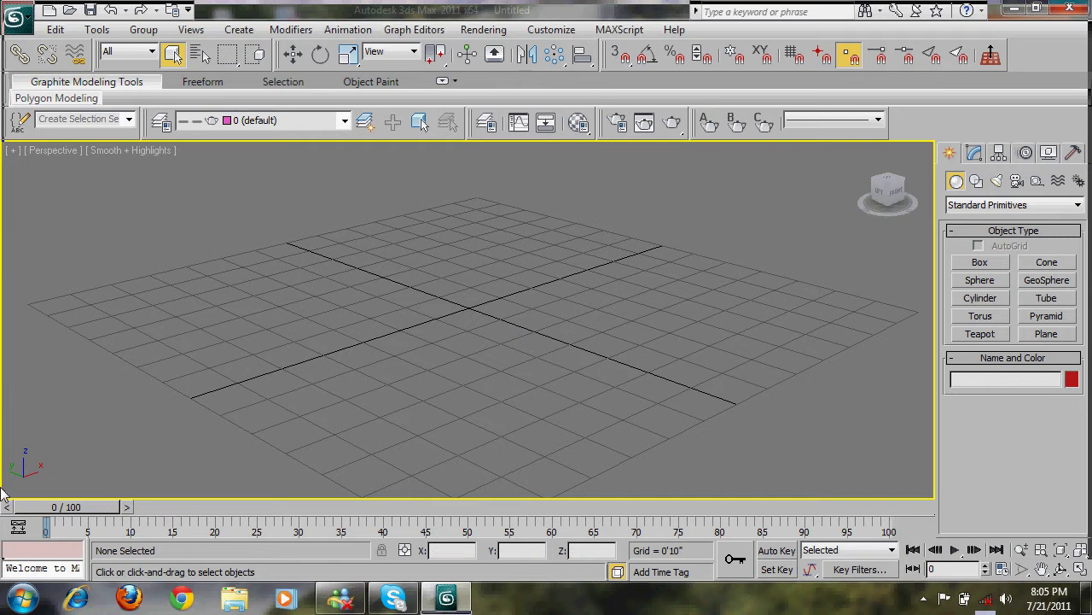
# - Shorten the active time segment to end at frame 1, and scrub the time slider to frame 1 and back to 0
pyautogui.moveTo(109, 509); pyautogui.dragTo(34, 511)
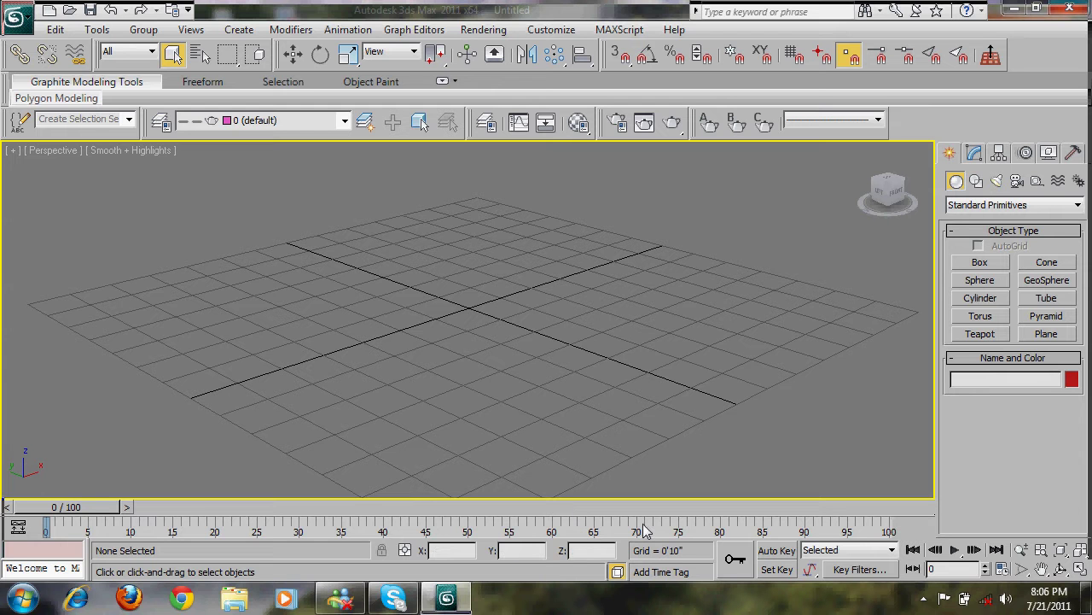
pyautogui.keyDown('ctrl'); pyautogui.keyDown('alt'); pyautogui.moveTo(642, 524); pyautogui.dragTo(770, 540, button='right'); pyautogui.keyUp('alt'); pyautogui.keyUp('ctrl')
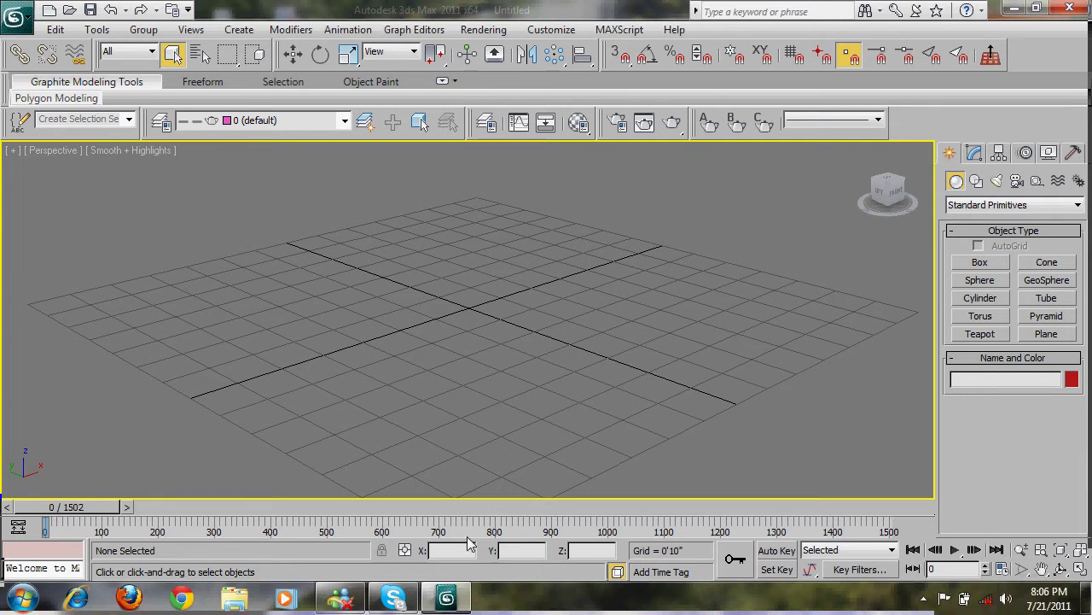
pyautogui.keyDown('ctrl'); pyautogui.keyDown('alt'); pyautogui.moveTo(473, 541); pyautogui.dragTo(330, 507, button='right'); pyautogui.keyUp('alt'); pyautogui.keyUp('ctrl')
pyautogui.keyDown('ctrl'); pyautogui.keyDown('alt'); pyautogui.moveTo(235, 523); pyautogui.dragTo(970, 513, button='right'); pyautogui.keyUp('alt'); pyautogui.keyUp('ctrl')
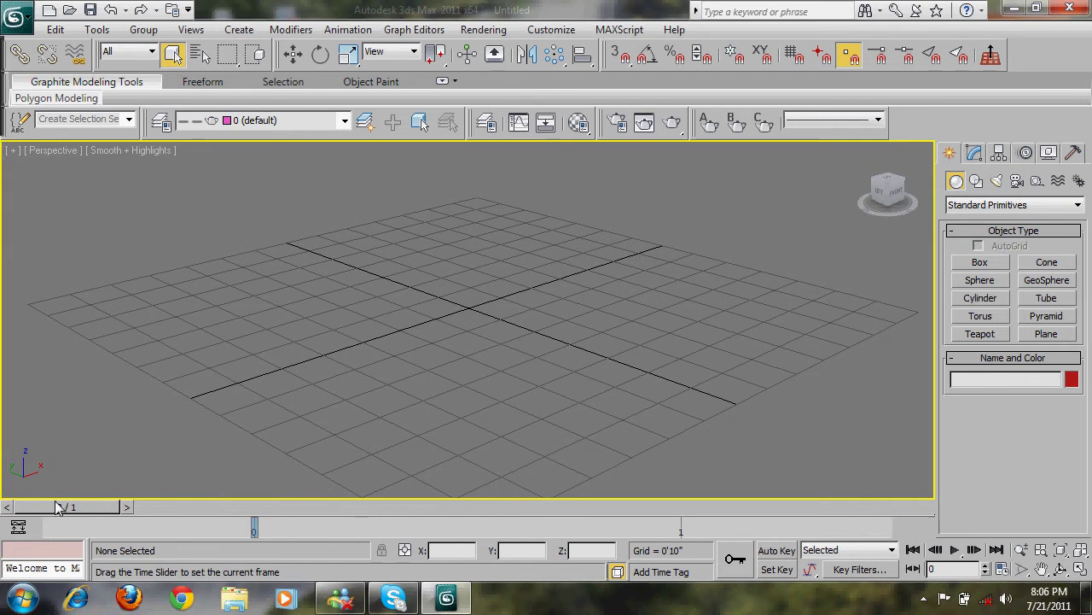
pyautogui.moveTo(120, 507); pyautogui.dragTo(928, 508)
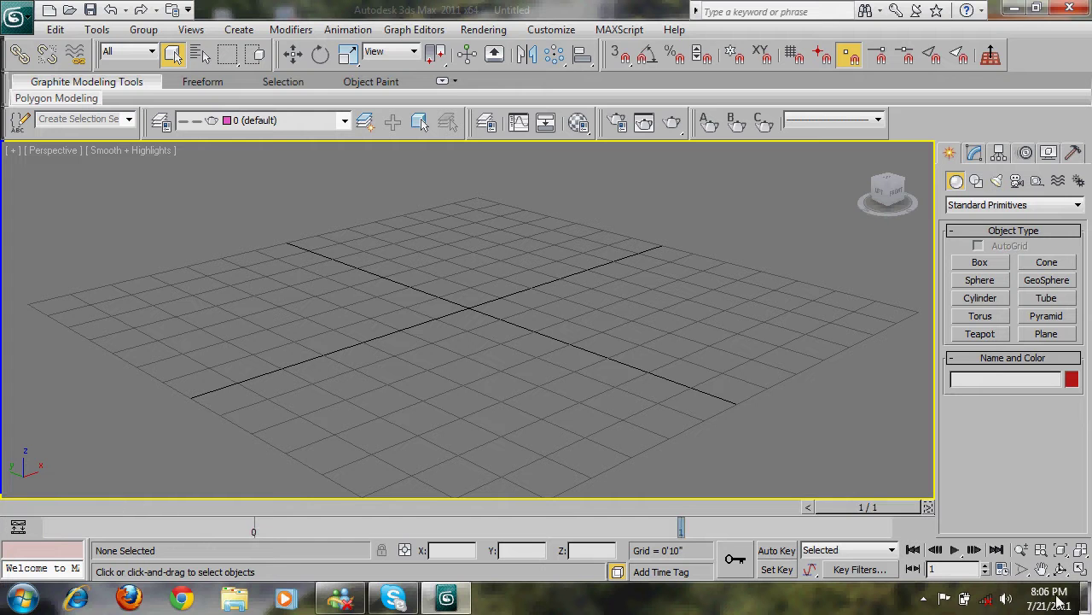
pyautogui.moveTo(815, 508); pyautogui.dragTo(10, 510)
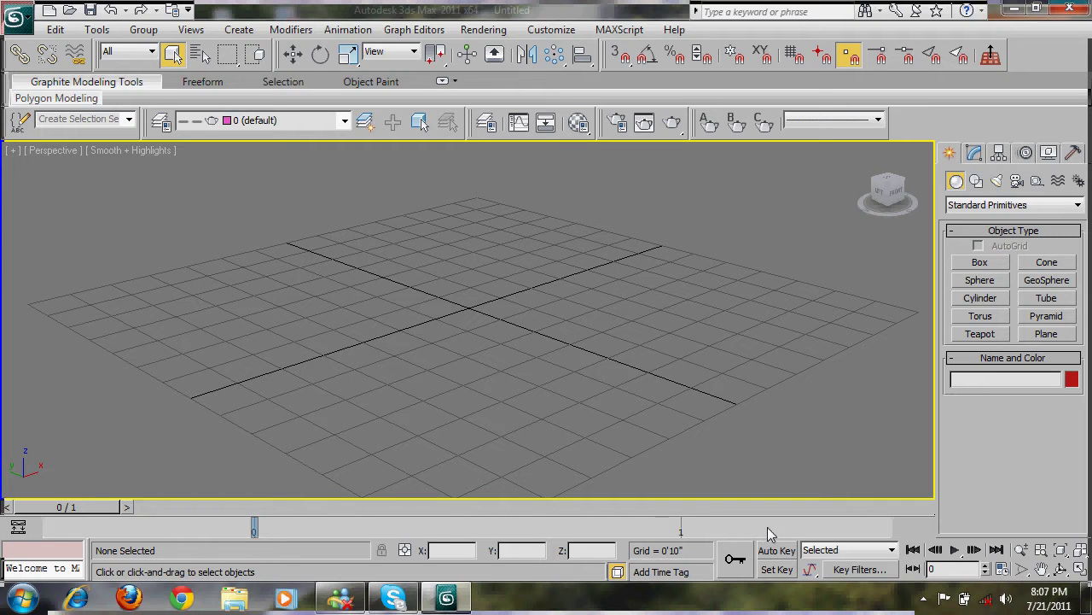
# - Extend the end of the active time segment to frame 66 directly on the track bar
pyautogui.keyDown('ctrl'); pyautogui.keyDown('alt'); pyautogui.moveTo(768, 526); pyautogui.dragTo(74, 502, button='right'); pyautogui.keyUp('alt'); pyautogui.keyUp('ctrl')
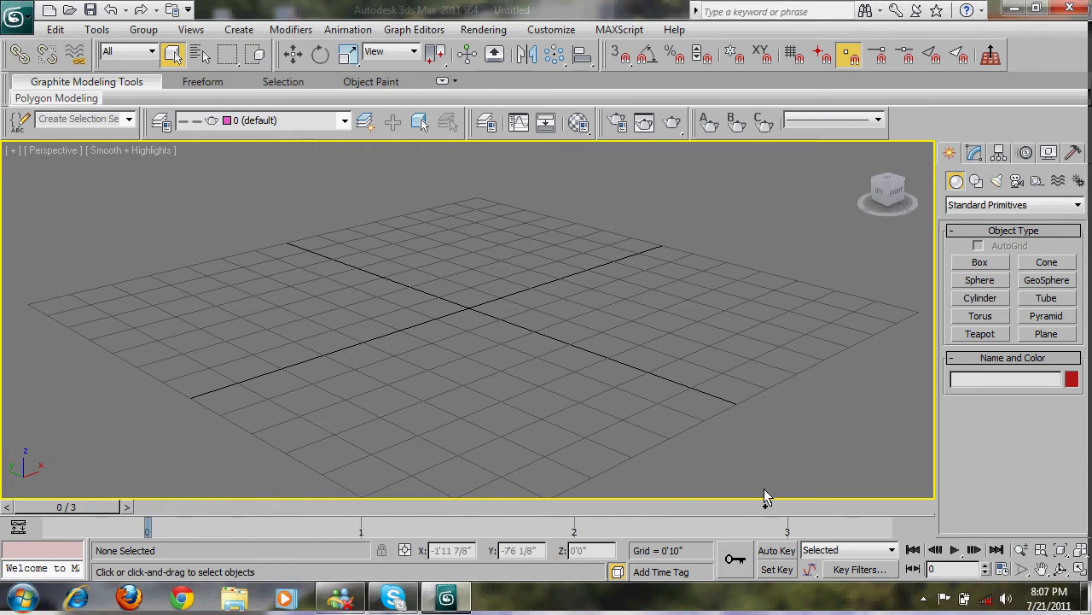
pyautogui.keyDown('ctrl'); pyautogui.keyDown('alt'); pyautogui.moveTo(837, 515); pyautogui.dragTo(344, 504, button='right'); pyautogui.keyUp('alt'); pyautogui.keyUp('ctrl')
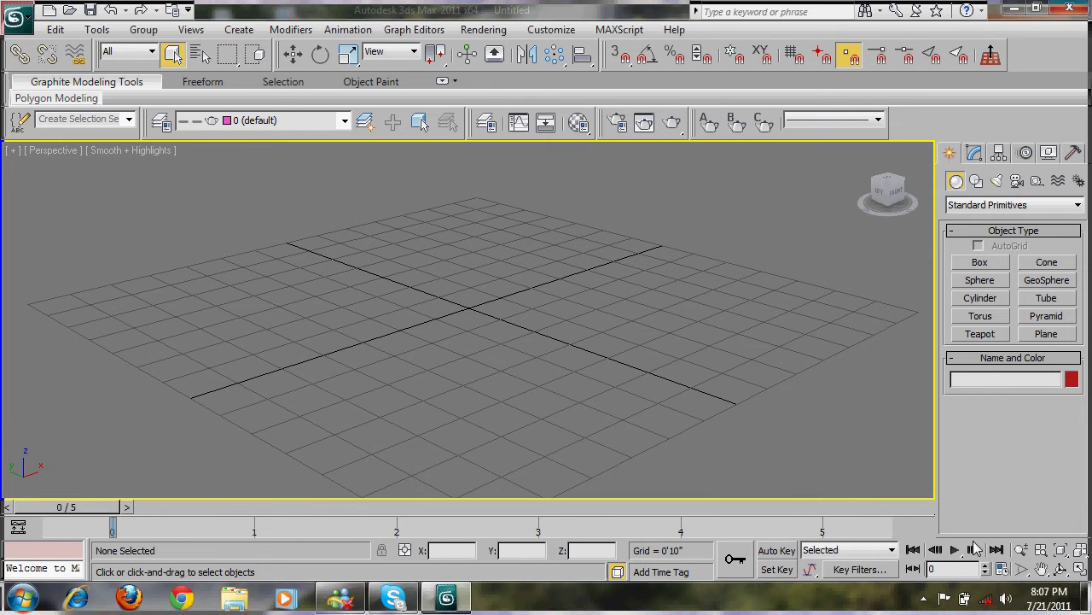
pyautogui.keyDown('ctrl'); pyautogui.keyDown('alt'); pyautogui.moveTo(850, 516); pyautogui.dragTo(607, 520, button='right'); pyautogui.keyUp('alt'); pyautogui.keyUp('ctrl')
pyautogui.keyDown('ctrl'); pyautogui.keyDown('alt'); pyautogui.moveTo(898, 531); pyautogui.dragTo(51, 547, button='right'); pyautogui.keyUp('alt'); pyautogui.keyUp('ctrl')
pyautogui.keyDown('ctrl'); pyautogui.keyDown('alt'); pyautogui.moveTo(862, 538); pyautogui.dragTo(4, 550, button='right'); pyautogui.keyUp('alt'); pyautogui.keyUp('ctrl')
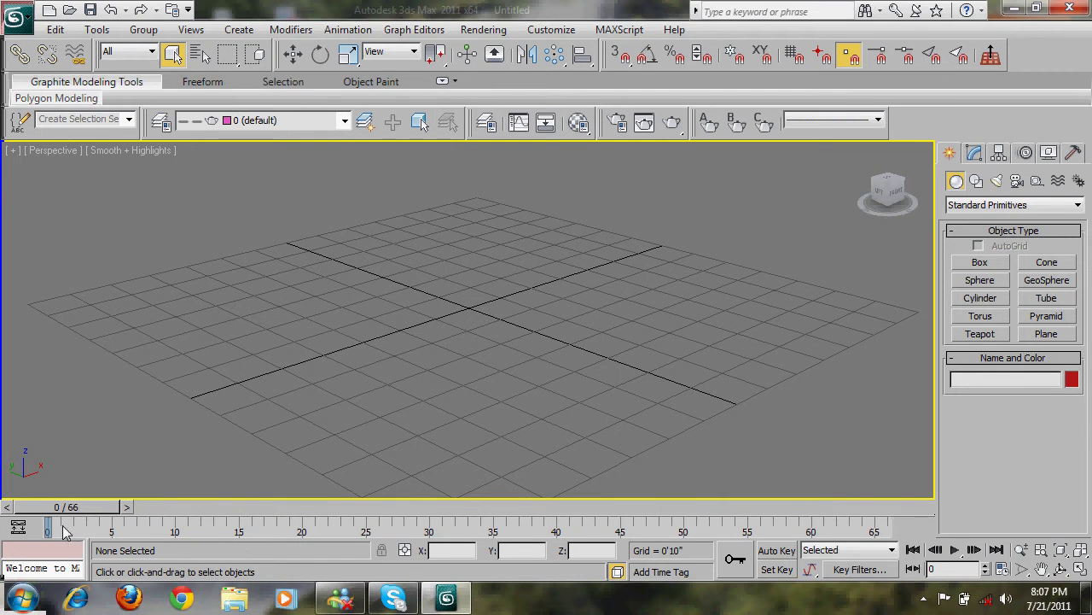
# - Move the start of the active time segment to about frame -69 and bring it back to frame 0
pyautogui.keyDown('ctrl'); pyautogui.keyDown('alt'); pyautogui.moveTo(68, 531); pyautogui.dragTo(950, 466); pyautogui.keyUp('alt'); pyautogui.keyUp('ctrl')
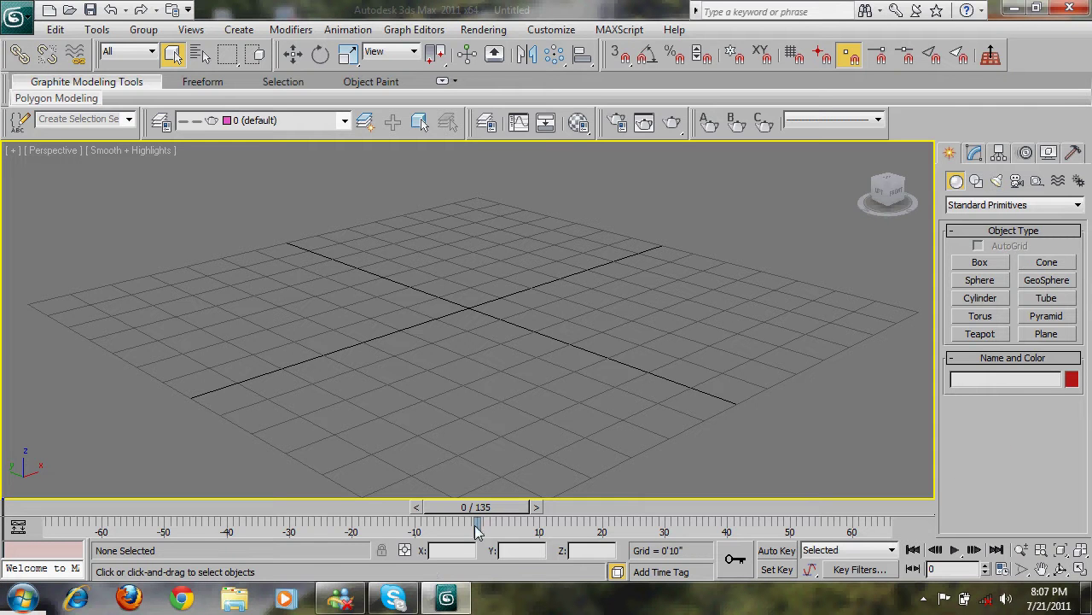
pyautogui.keyDown('ctrl'); pyautogui.keyDown('alt'); pyautogui.moveTo(474, 527); pyautogui.dragTo(74, 535); pyautogui.keyUp('alt'); pyautogui.keyUp('ctrl')
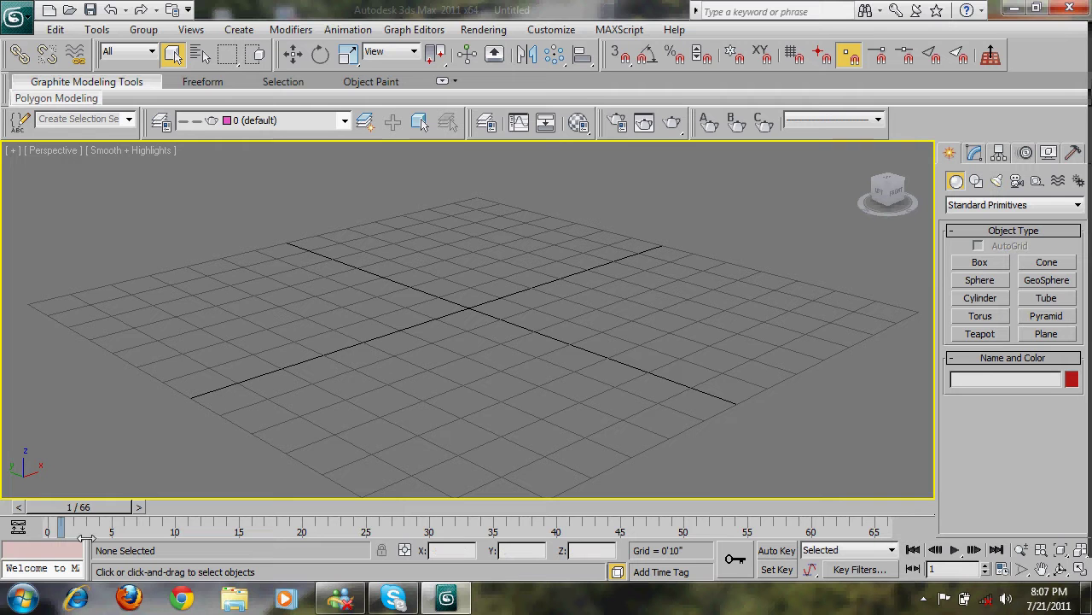
pyautogui.press('q')
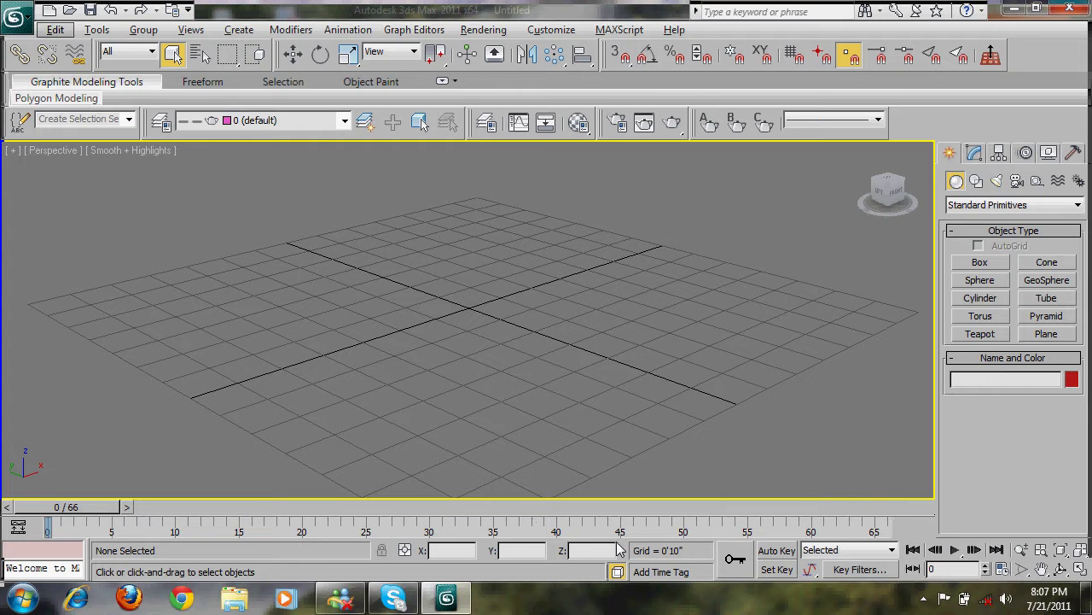
# - Play the animation from frame 0, stop the playback and return to the first frame
pyautogui.moveTo(505, 531)
pyautogui.keyDown('ctrl'); pyautogui.keyDown('alt'); pyautogui.mouseDown(button='middle')
pyautogui.moveTo(367, 547)
pyautogui.moveTo(676, 529)
pyautogui.moveTo(495, 529)
pyautogui.moveTo(649, 529)
pyautogui.moveTo(501, 529)
pyautogui.moveTo(563, 528)
pyautogui.moveTo(512, 536)
pyautogui.moveTo(505, 551)
pyautogui.mouseUp(button='middle'); pyautogui.keyUp('alt'); pyautogui.keyUp('ctrl')
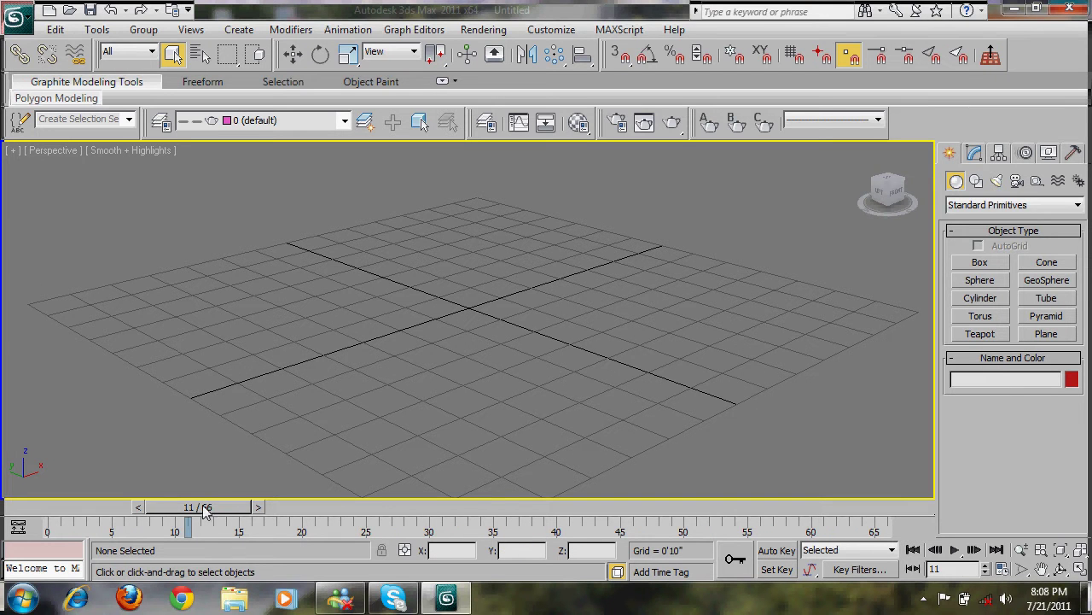
pyautogui.moveTo(205, 508); pyautogui.dragTo(51, 509)
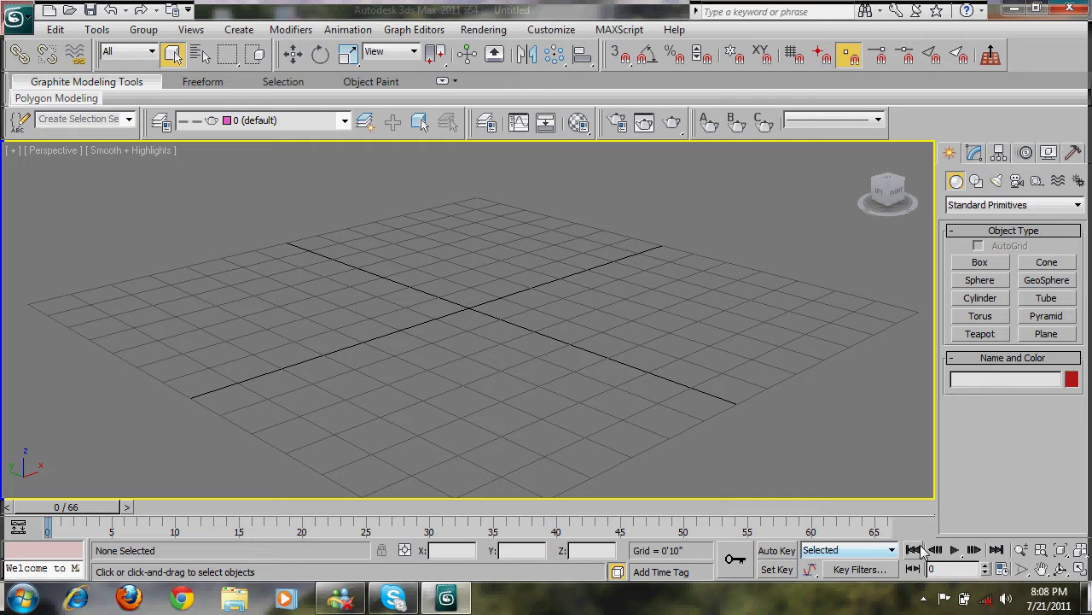
pyautogui.click(958, 550)
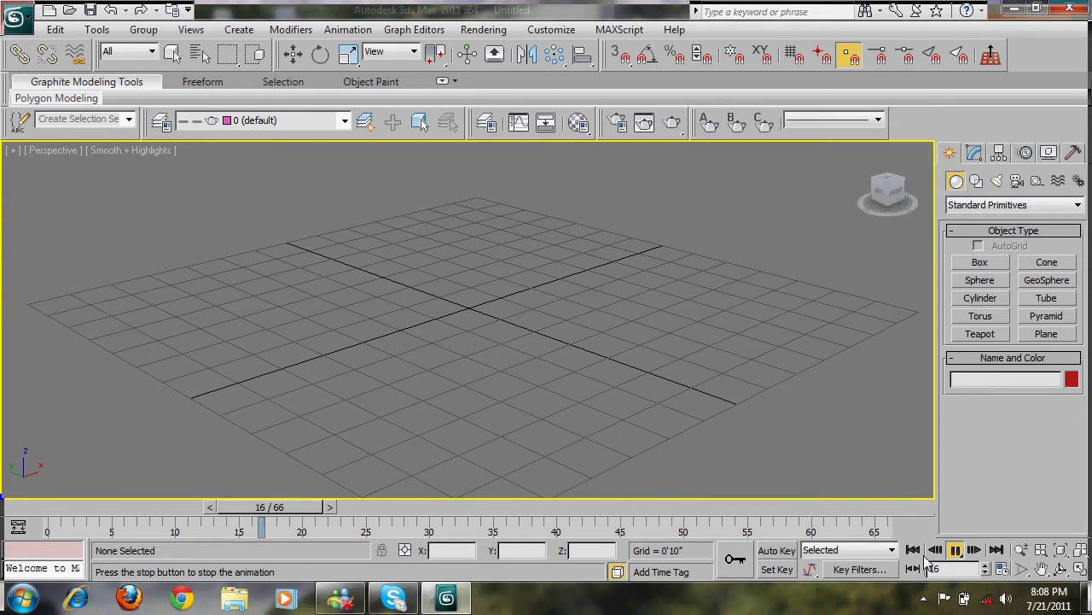
pyautogui.press('Escape')
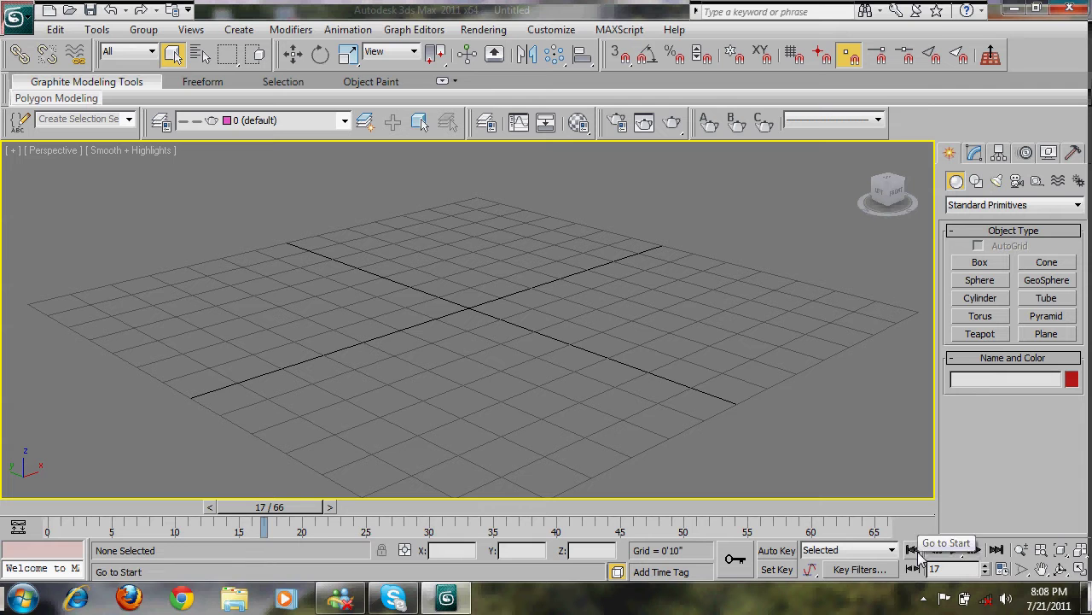
pyautogui.click(917, 552)
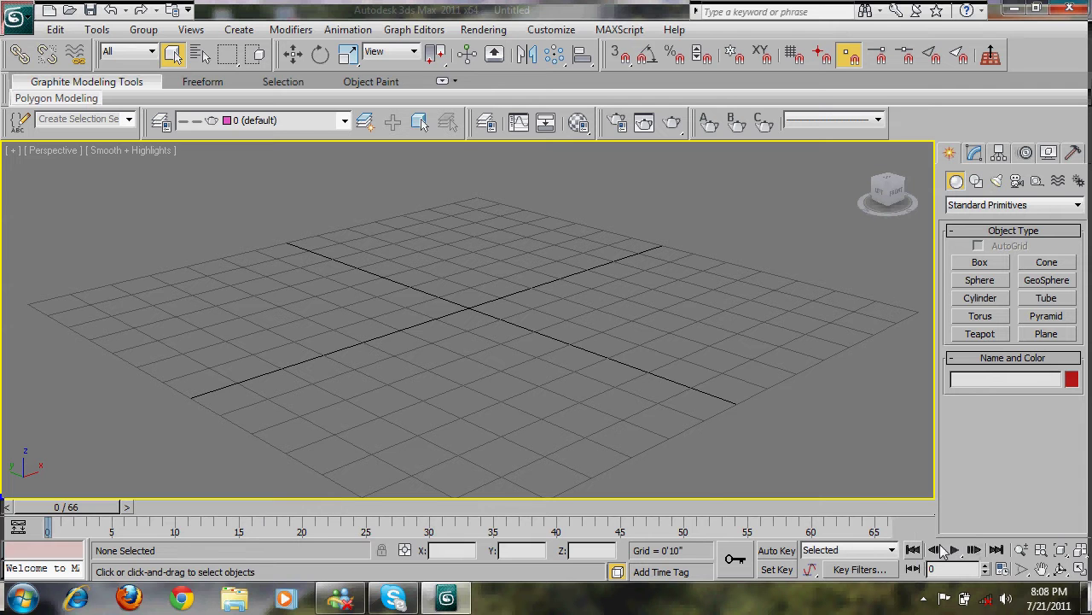
# - Go to the last frame of the animation and step back one frame at a time to frame 59
pyautogui.click(996, 550)
pyautogui.press(',')
pyautogui.press(',')
pyautogui.press(',')
pyautogui.press(',')
pyautogui.press(',')
pyautogui.press(',')
pyautogui.press(',')
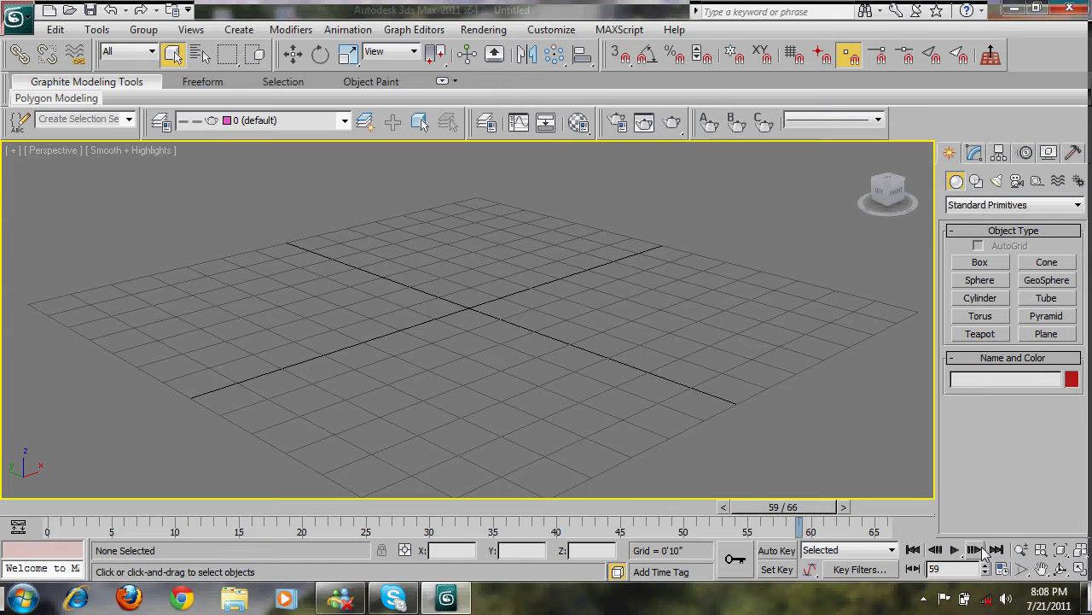
# - Step forward six frames one at a time and return to the first frame
pyautogui.press('.')
pyautogui.press('.')
pyautogui.press('.')
pyautogui.press('.')
pyautogui.press('.')
pyautogui.press('.')
pyautogui.click(911, 551)
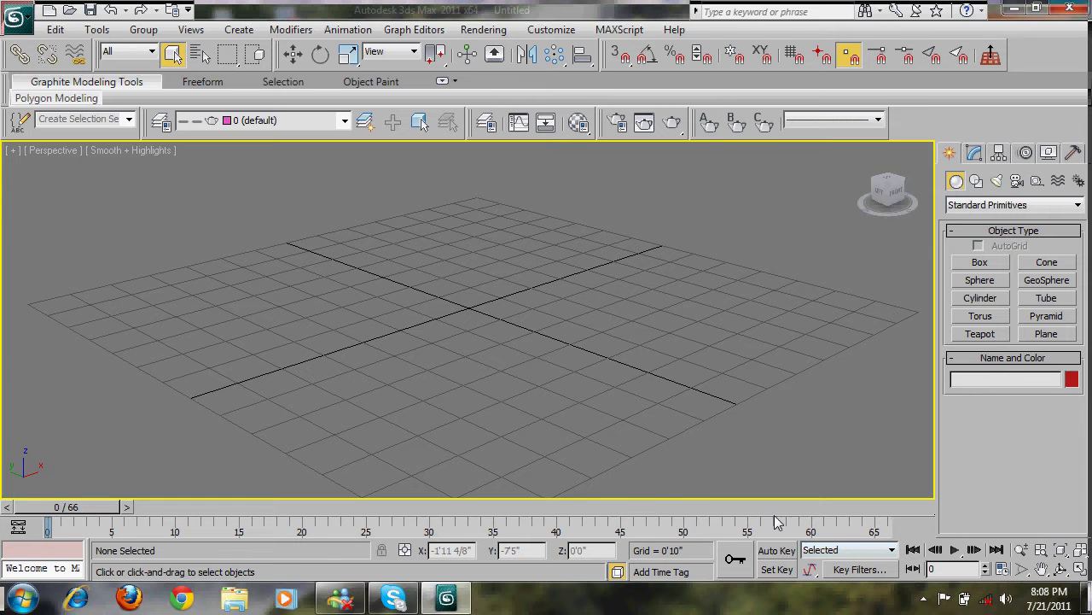
# - Open the Time Configuration settings, try the Custom, NTSC and Film frame rates, and set the frame rate to PAL
pyautogui.click(1004, 579)
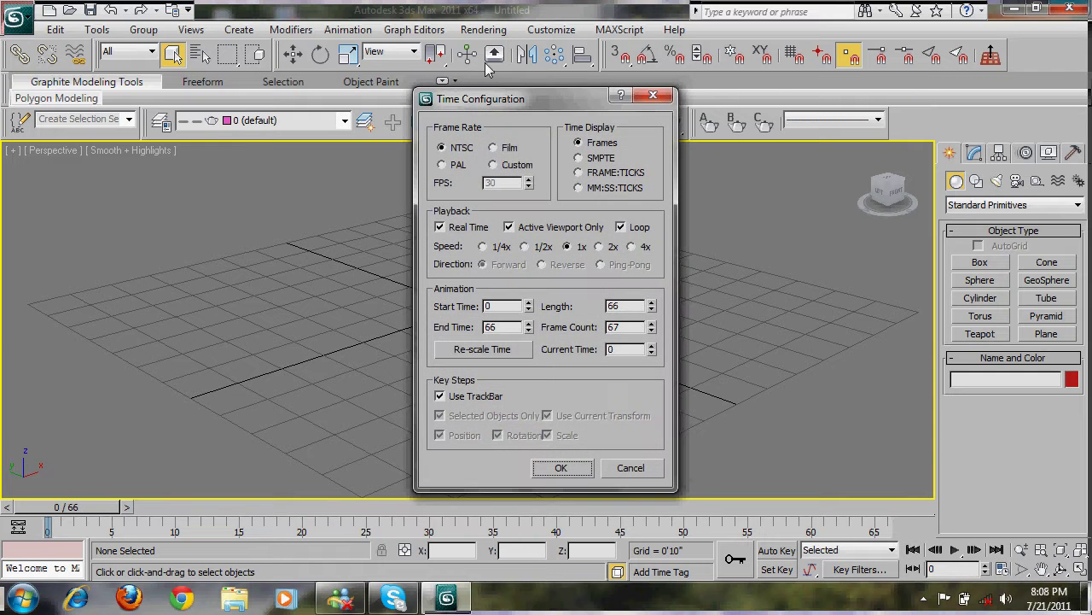
pyautogui.moveTo(507, 103); pyautogui.dragTo(775, 47)
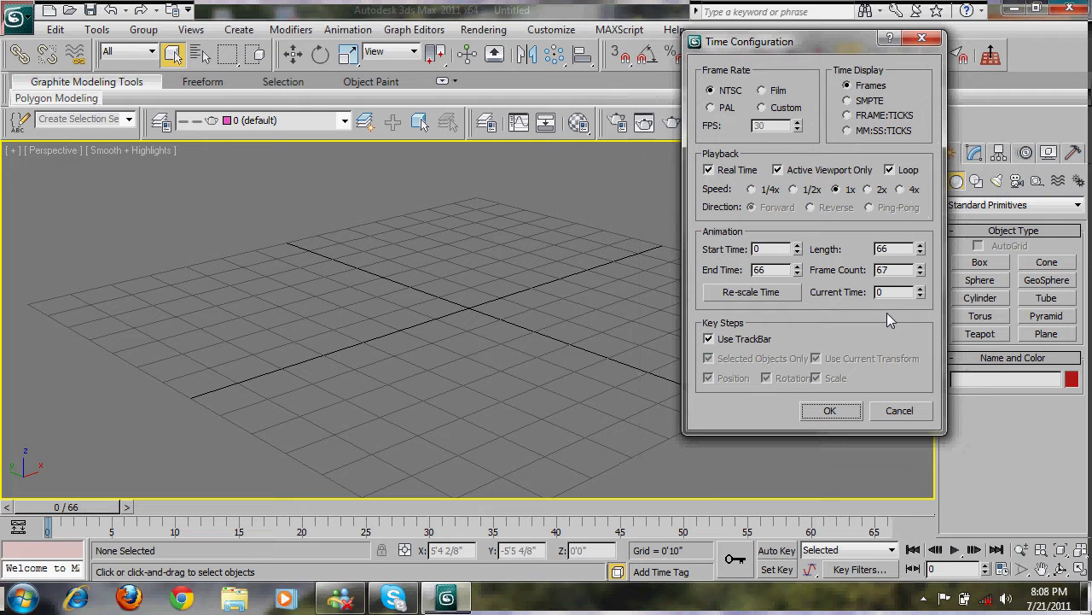
pyautogui.click(732, 96)
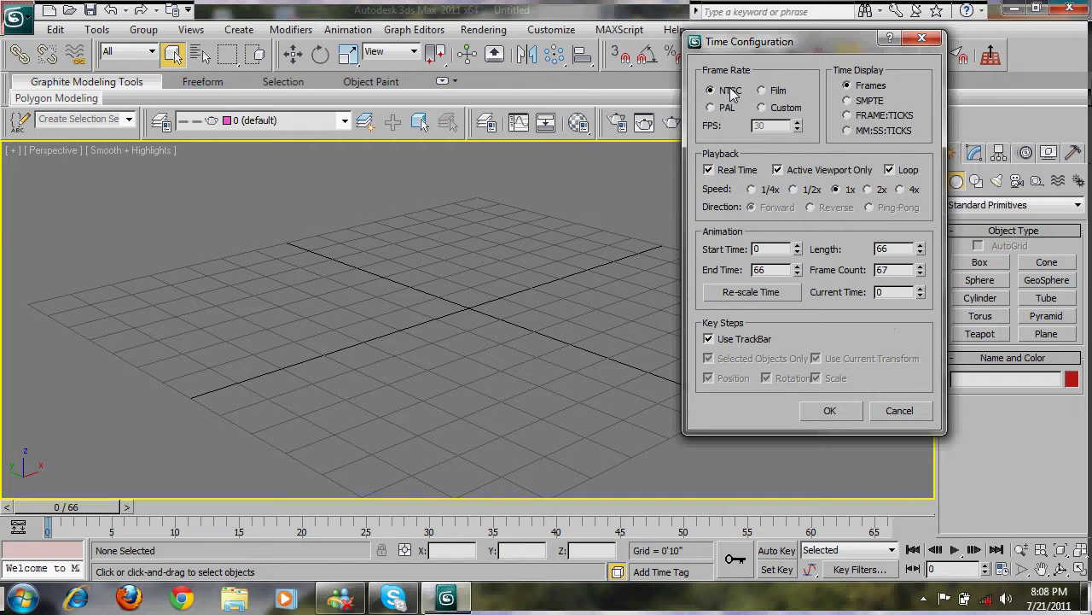
pyautogui.click(785, 109)
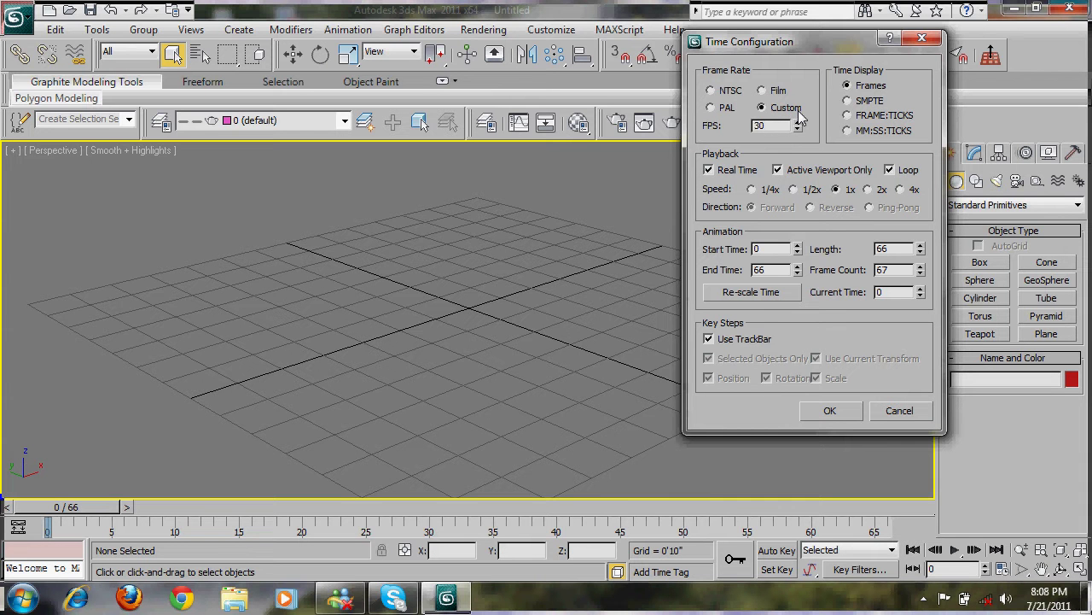
pyautogui.click(734, 92)
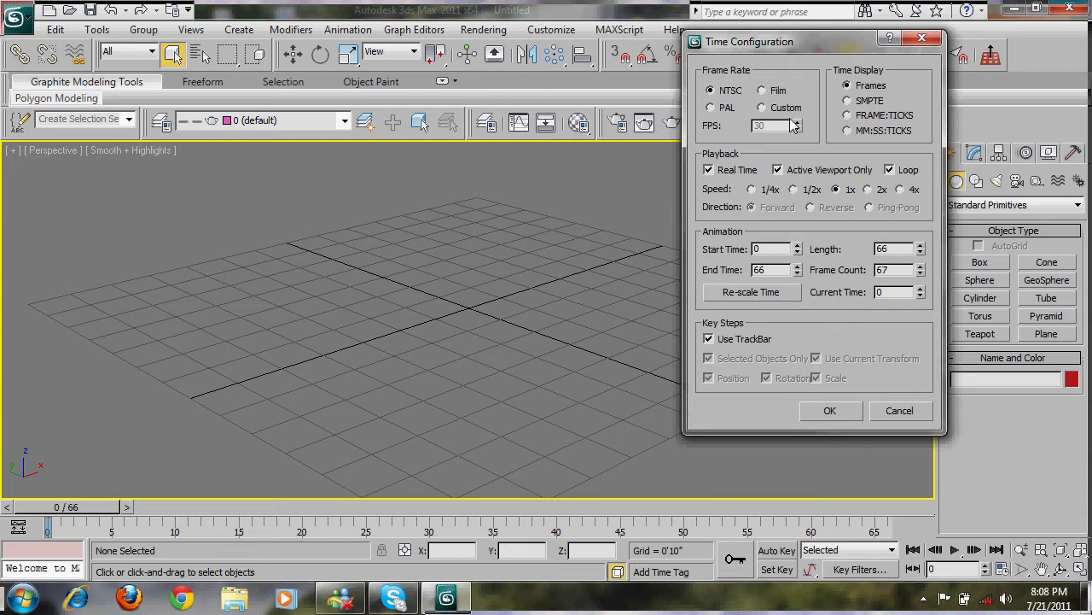
pyautogui.click(787, 92)
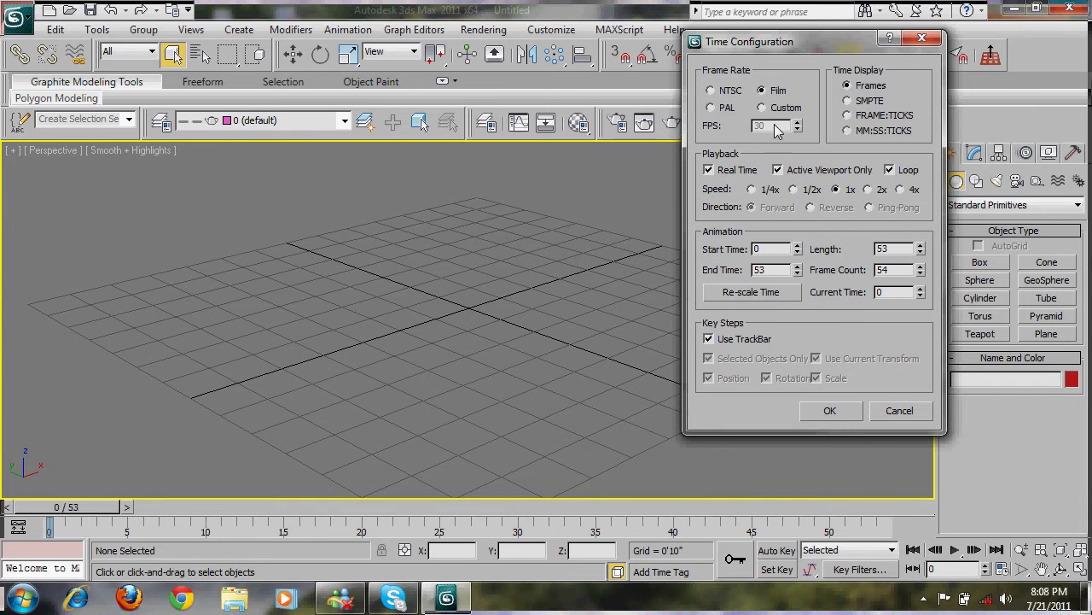
pyautogui.click(724, 108)
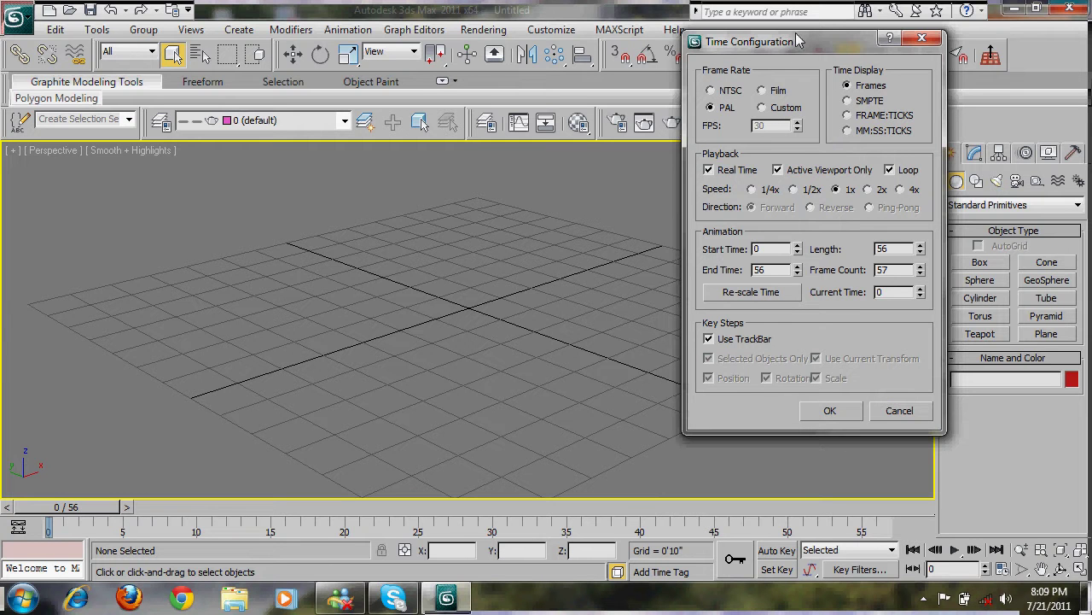
pyautogui.moveTo(795, 37); pyautogui.dragTo(769, 50)
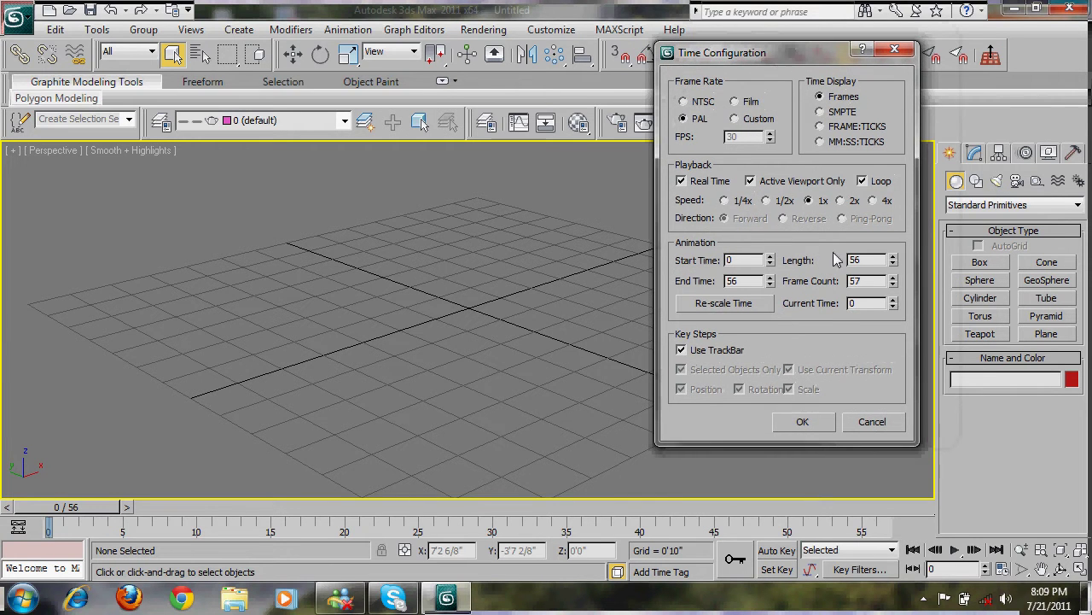
pyautogui.click(713, 122)
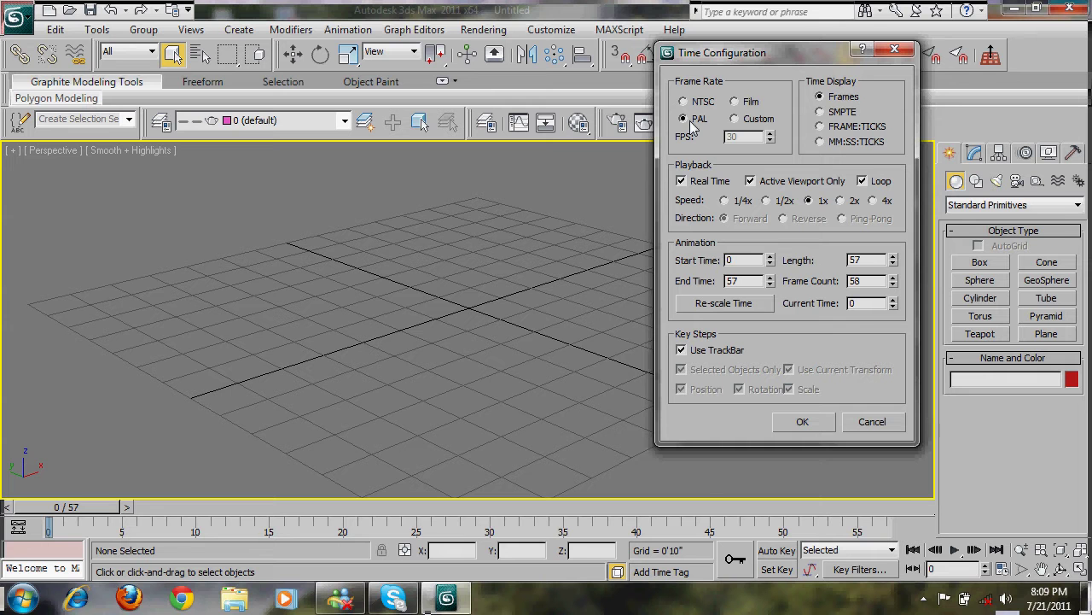
# - Try the SMPTE, FRAME:TICKS and MM:SS:TICKS time displays and switch the time display back to Frames
pyautogui.click(839, 114)
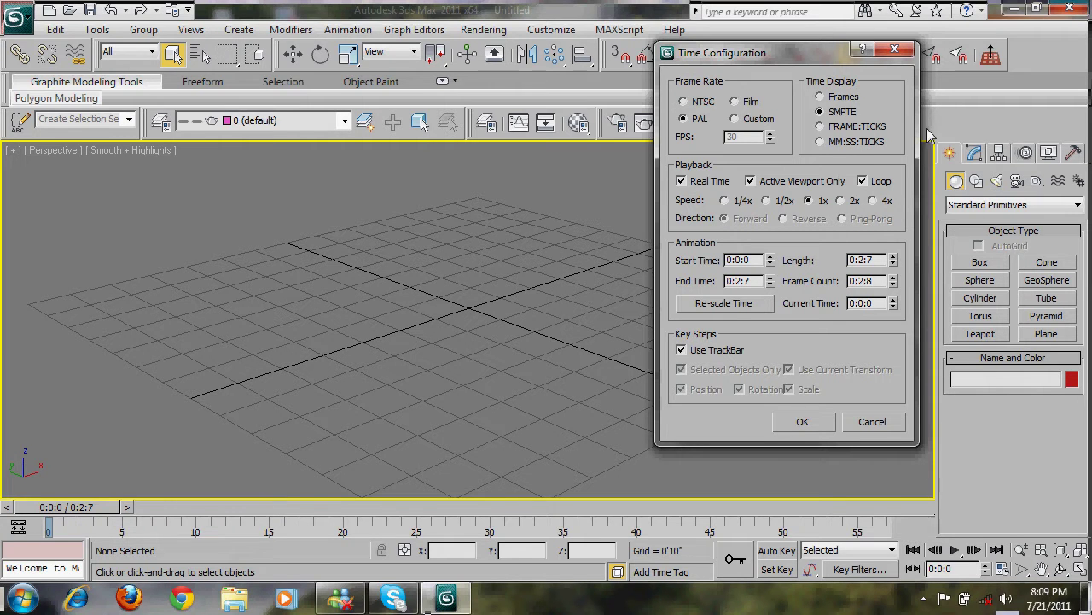
pyautogui.click(832, 128)
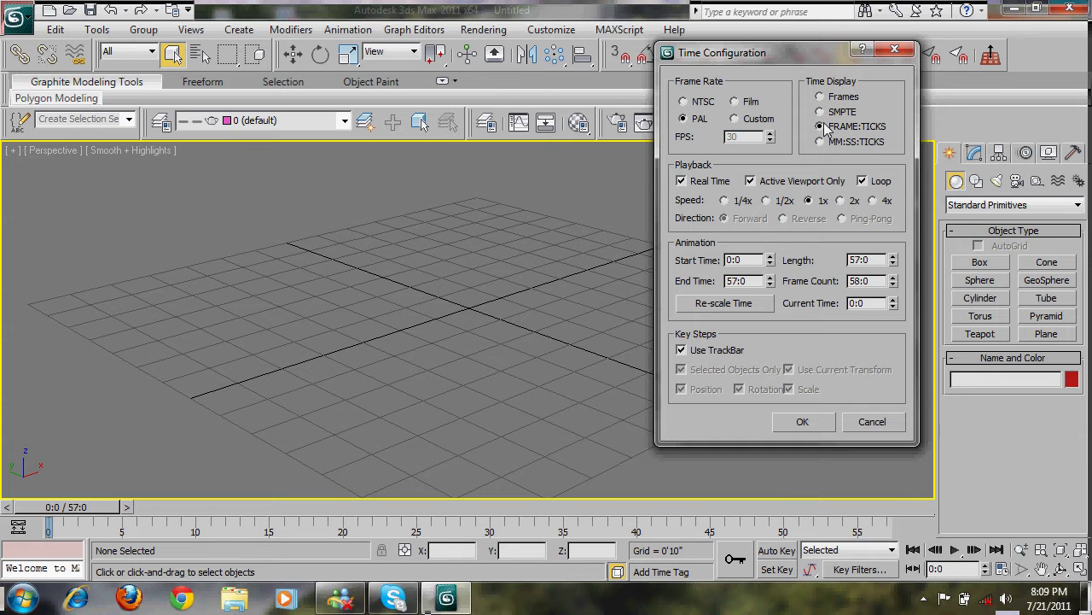
pyautogui.click(826, 145)
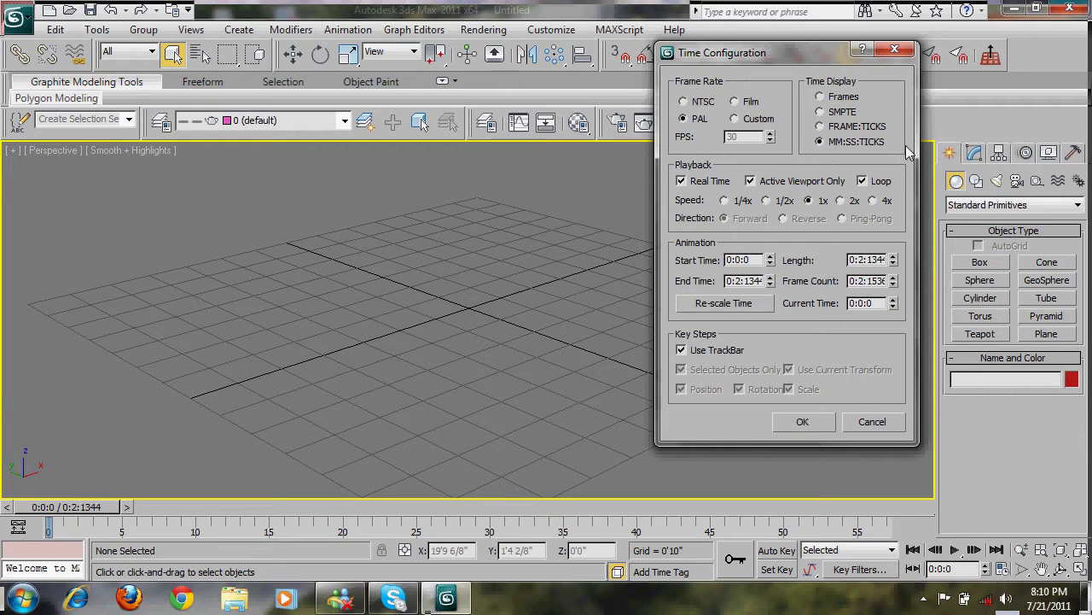
pyautogui.click(842, 98)
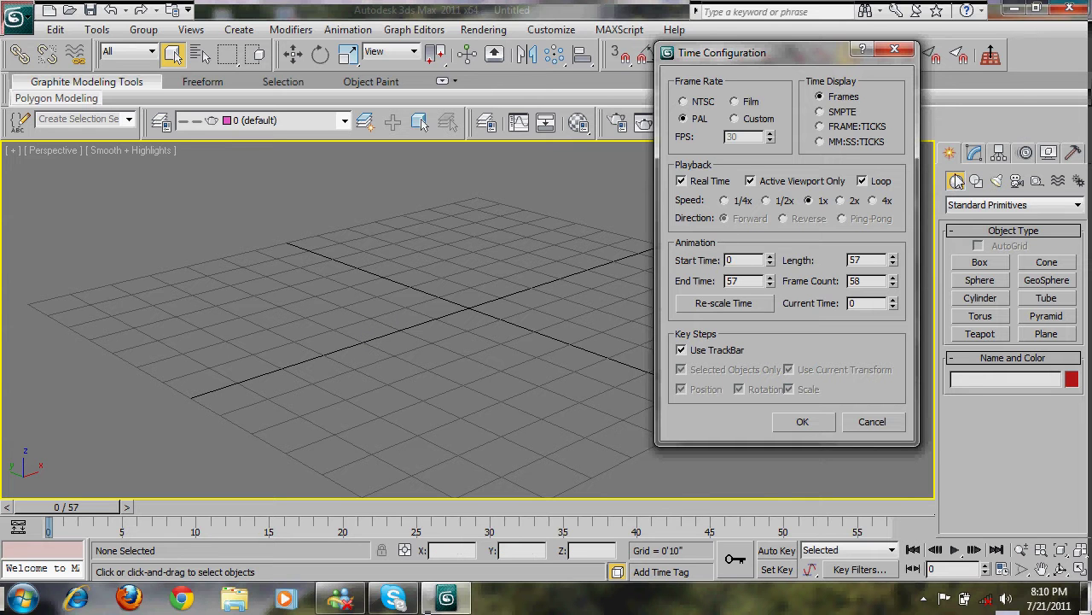
pyautogui.click(864, 182)
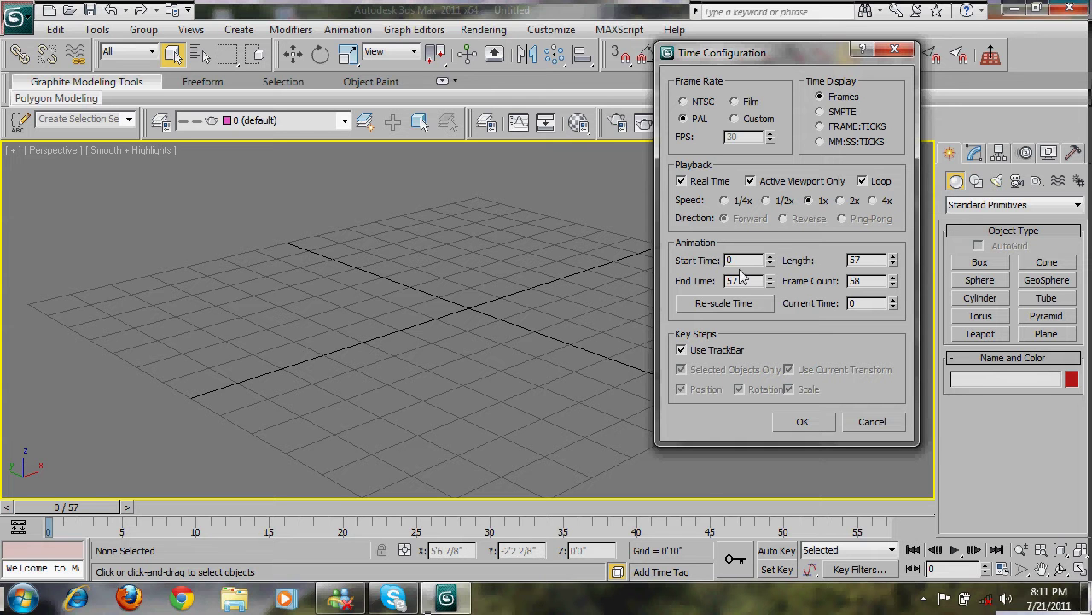
# - Set the animation length to 100 frames in the time configuration
pyautogui.doubleClick(863, 262)
pyautogui.write('100')
pyautogui.press('Return')
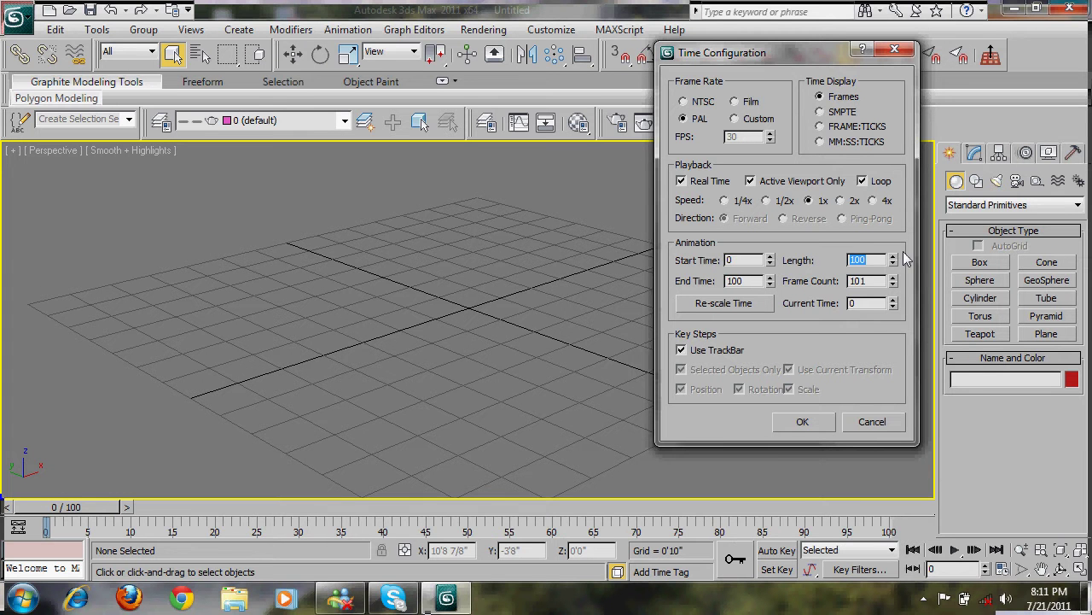
pyautogui.click(870, 286)
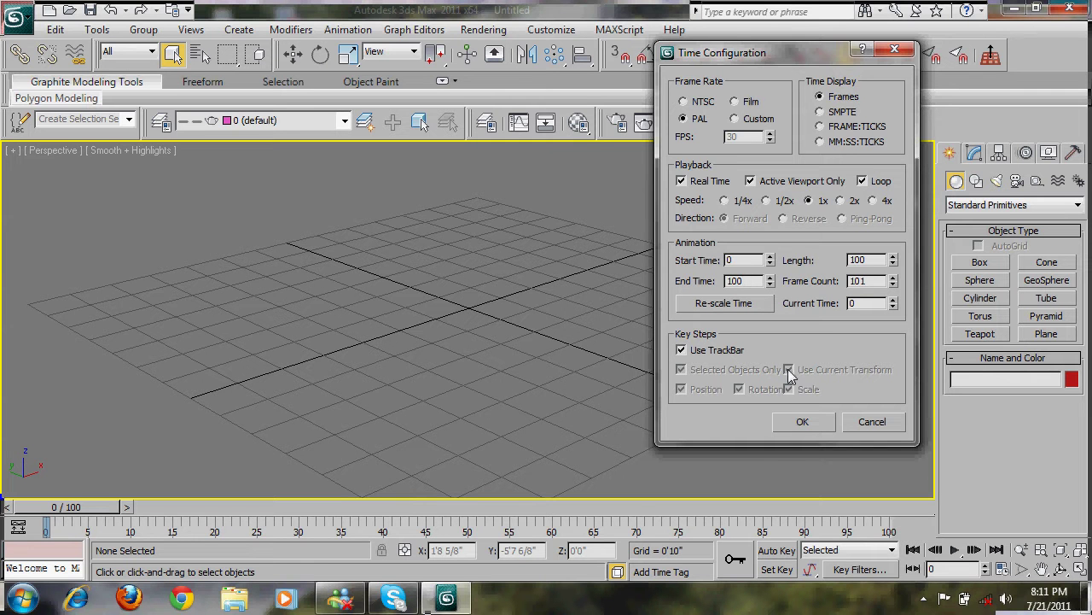
# - Advance the current time to frame 3 and on to frame 11, return it to frame 0, and apply the time configuration
pyautogui.click(893, 300)
pyautogui.click(893, 300)
pyautogui.click(892, 300)
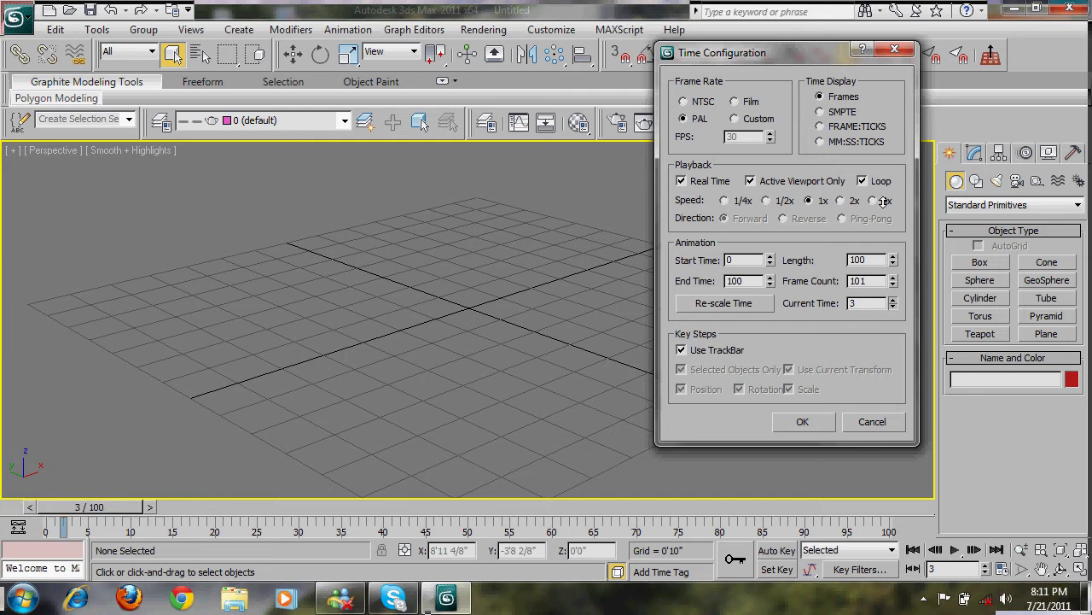
pyautogui.click(152, 507)
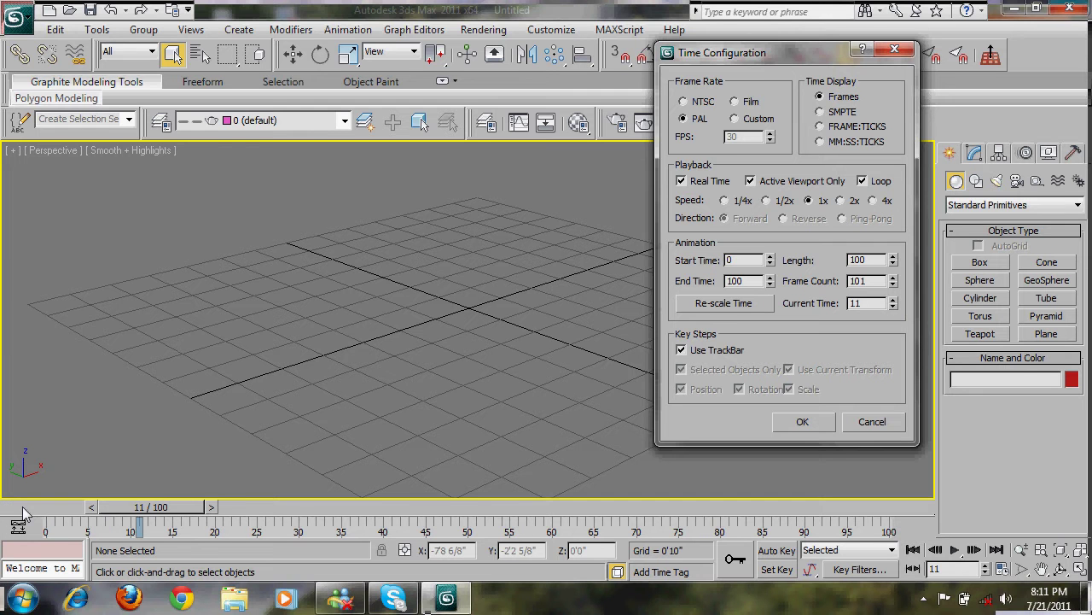
pyautogui.rightClick(892, 305)
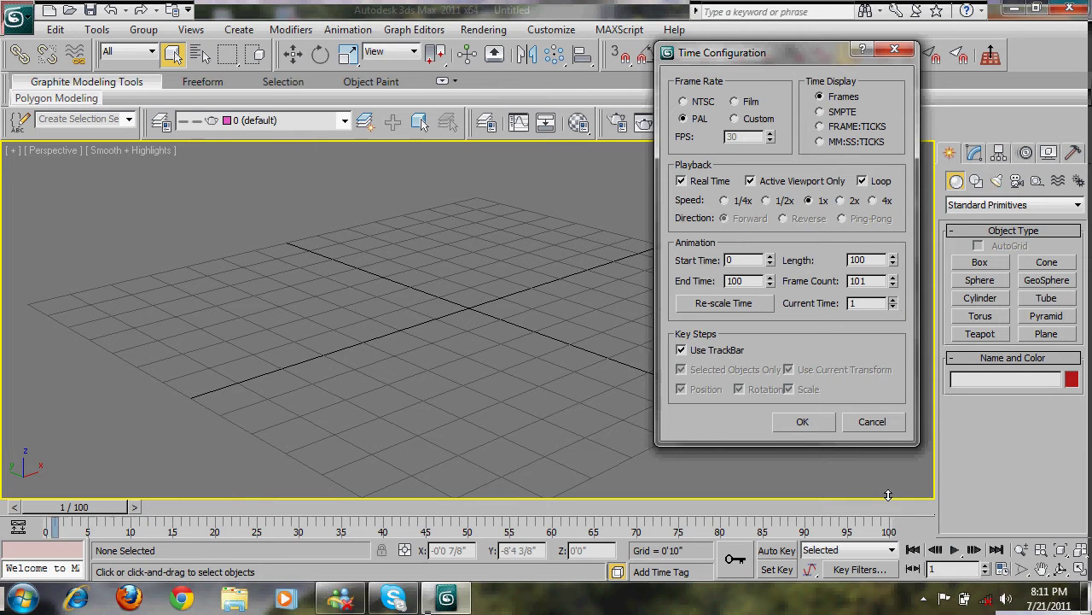
pyautogui.click(804, 418)
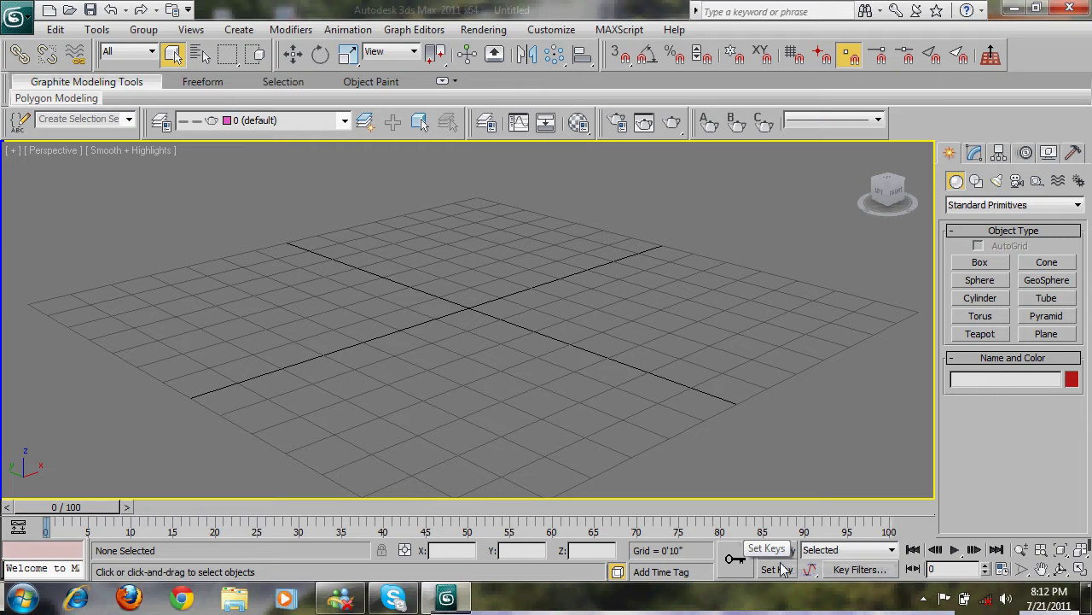
# - Create a sphere just outside the grid and move it along the Y axis to about 9'3", farther from the grid
pyautogui.keyDown('alt'); pyautogui.moveTo(539, 411); pyautogui.dragTo(571, 365, button='middle'); pyautogui.keyUp('alt')
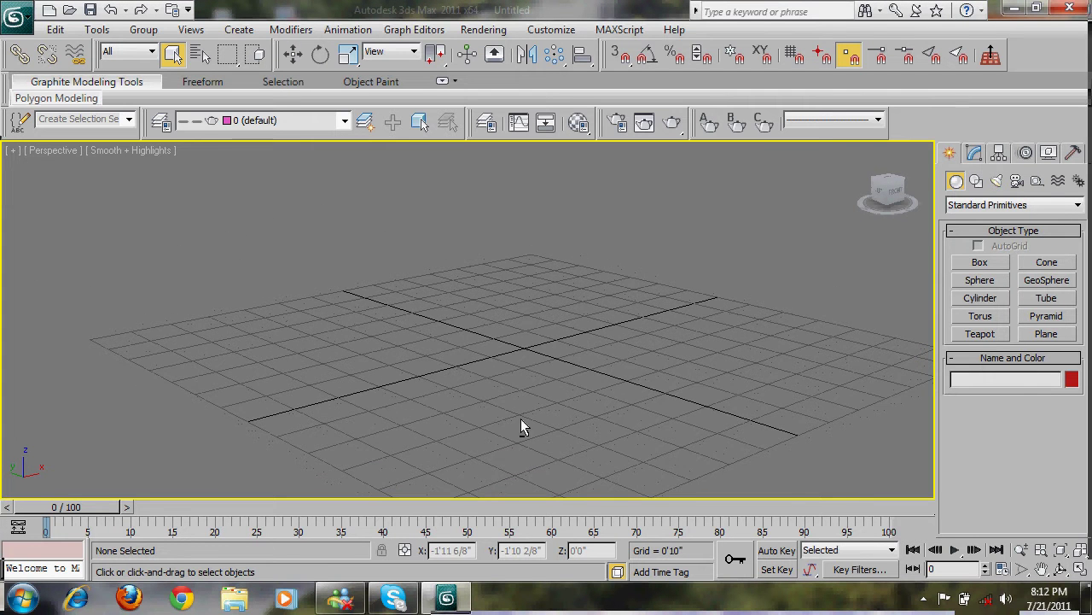
pyautogui.keyDown('alt'); pyautogui.moveTo(522, 424); pyautogui.dragTo(638, 363, button='middle'); pyautogui.keyUp('alt')
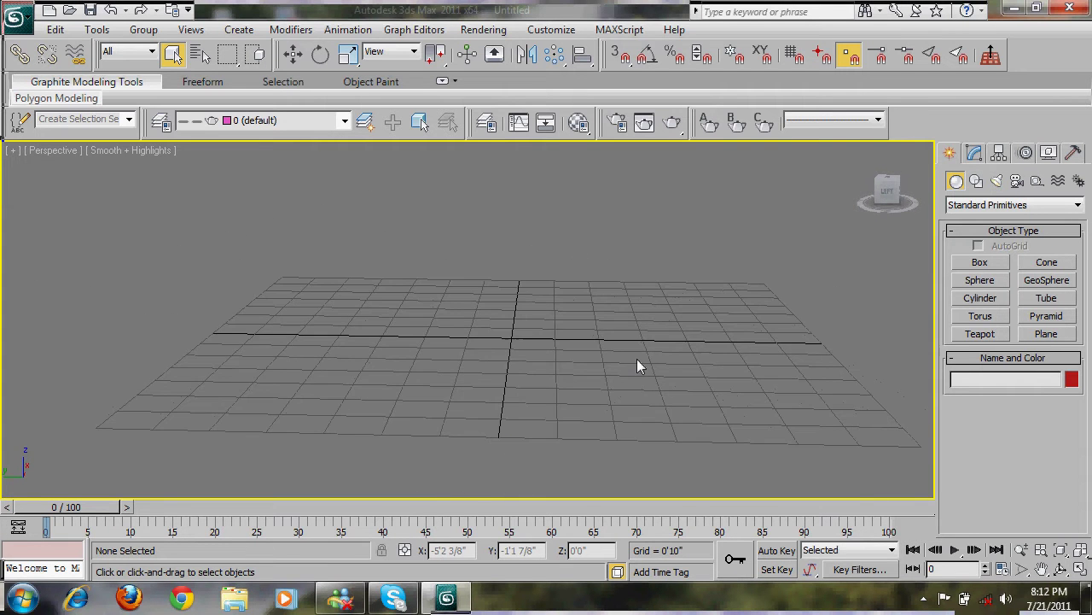
pyautogui.click(988, 264)
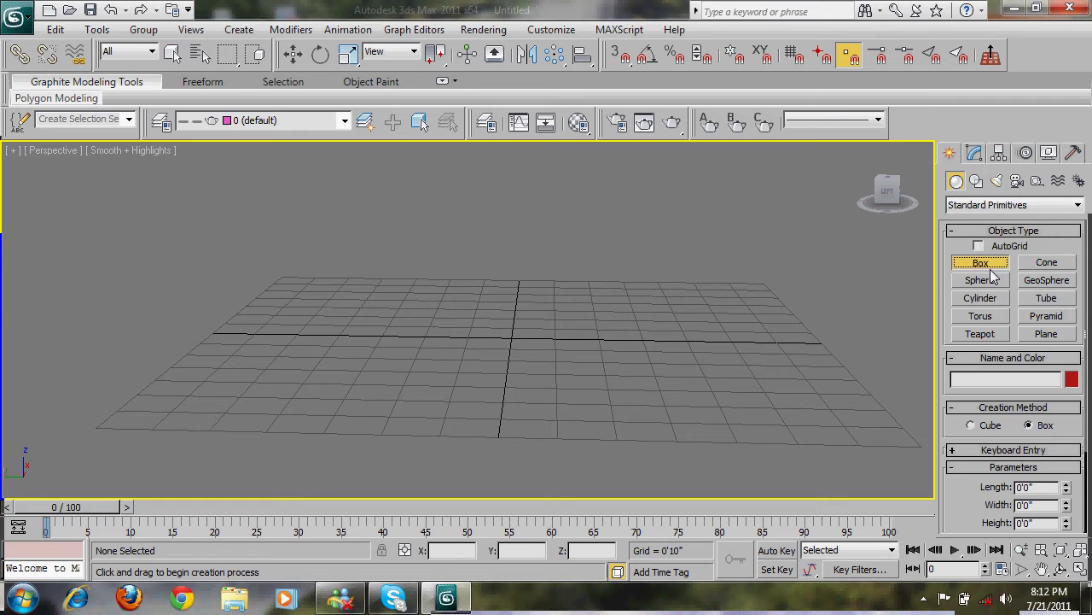
pyautogui.click(987, 280)
pyautogui.moveTo(145, 312); pyautogui.dragTo(175, 338)
pyautogui.rightClick(168, 338)
pyautogui.press('w')
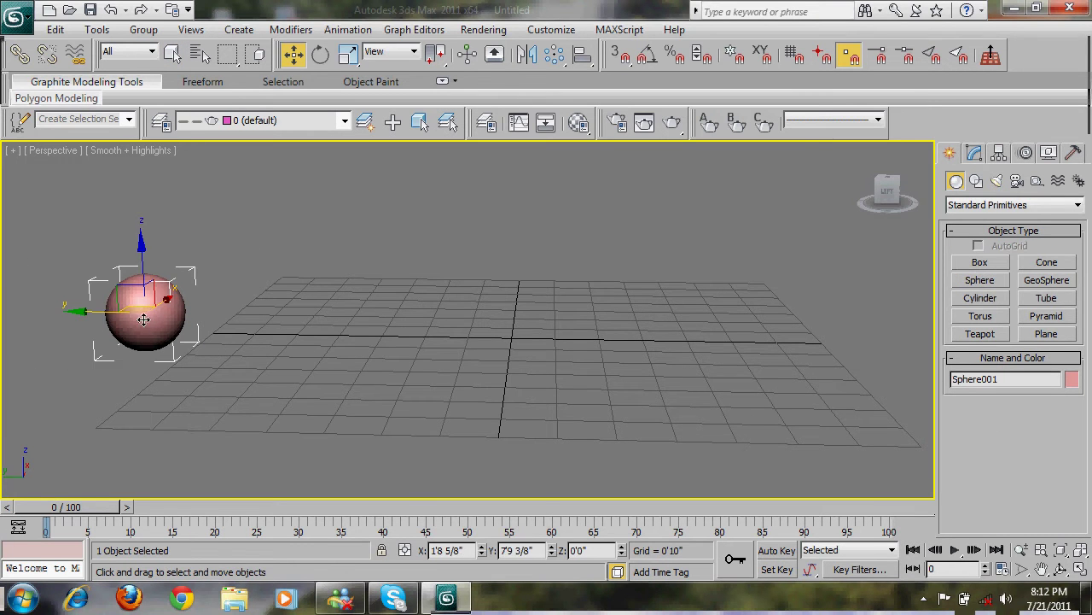
pyautogui.moveTo(145, 312); pyautogui.dragTo(81, 307)
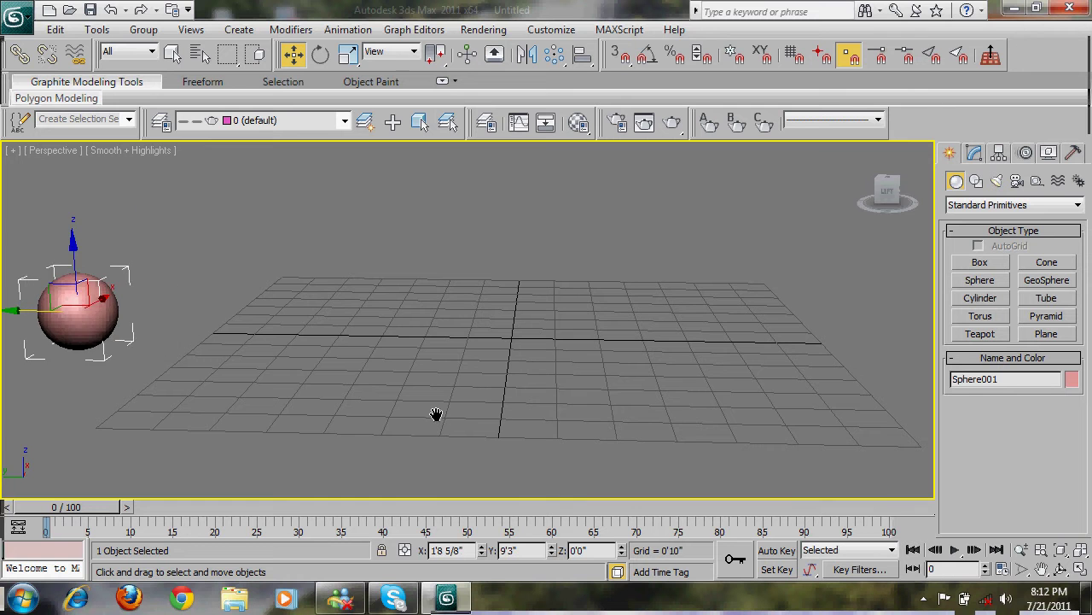
pyautogui.scroll(-4, 438, 412)
pyautogui.moveTo(441, 410); pyautogui.dragTo(440, 431, button='middle')
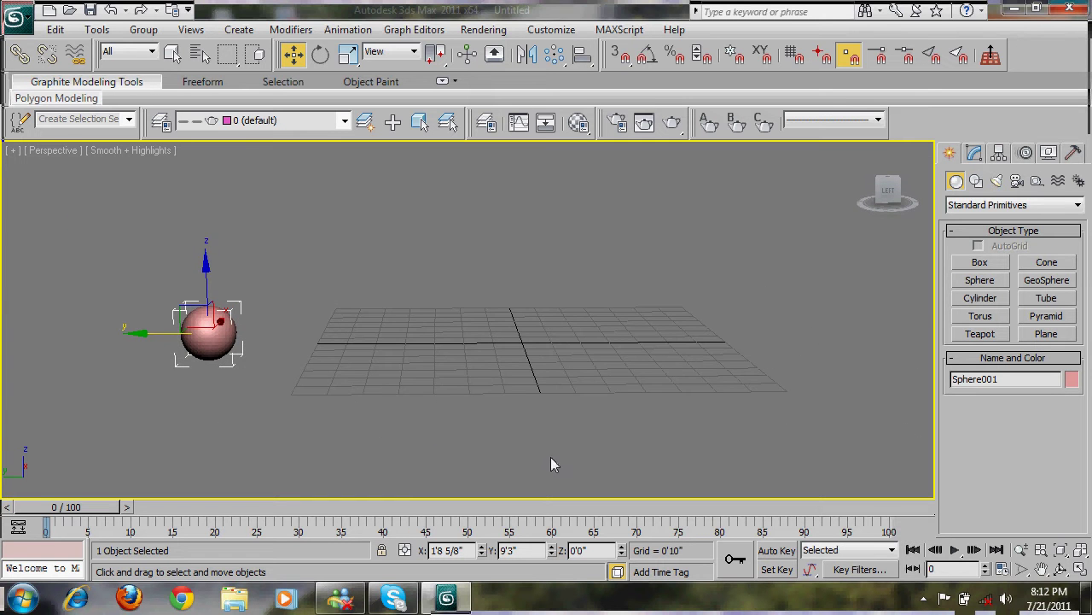
pyautogui.keyDown('alt'); pyautogui.moveTo(590, 457); pyautogui.dragTo(592, 470, button='middle'); pyautogui.keyUp('alt')
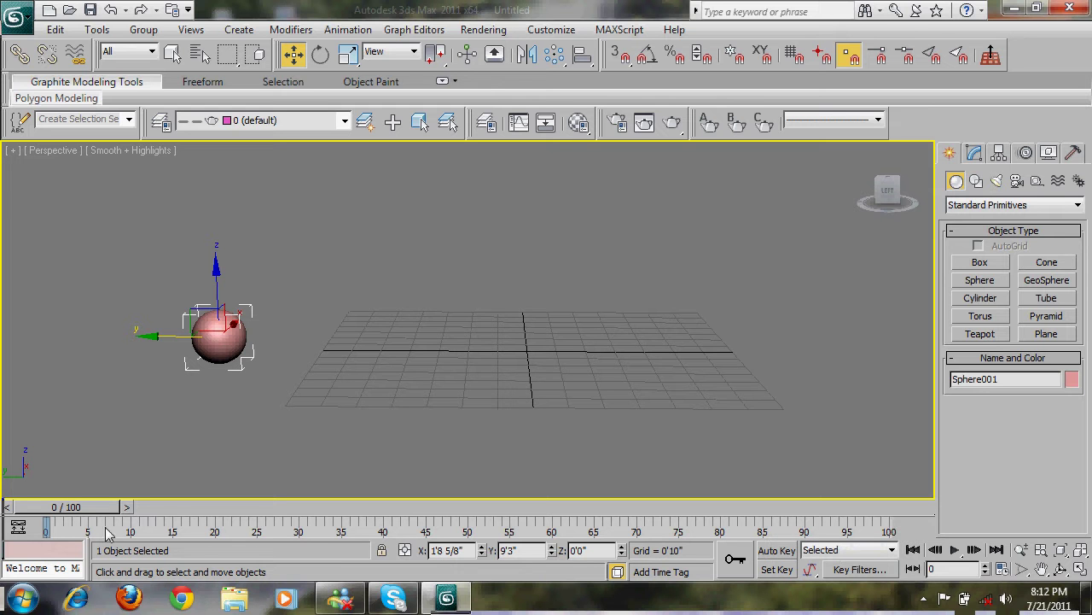
# - With Set Key mode on, key the sphere at frame 0 and, moved across the grid to about Y -7'10", at frame 25
pyautogui.click(762, 570)
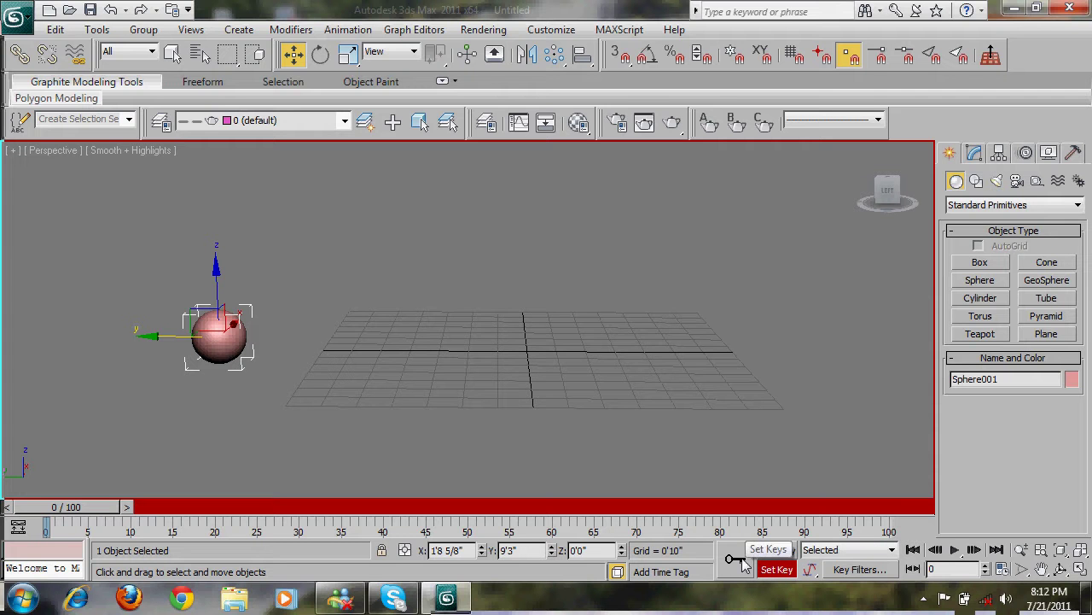
pyautogui.click(739, 571)
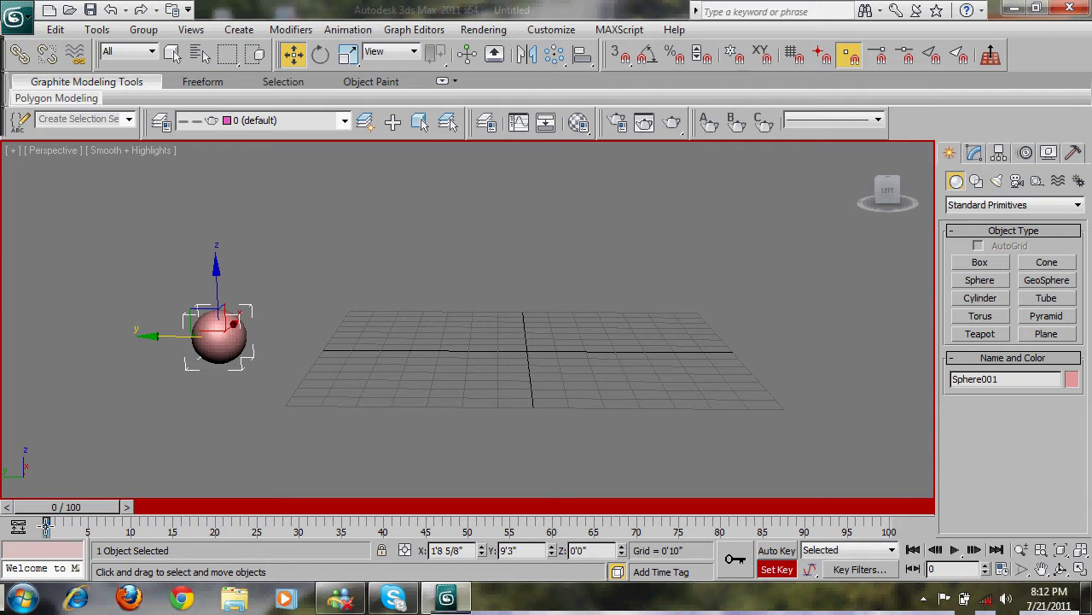
pyautogui.moveTo(67, 506); pyautogui.dragTo(258, 510)
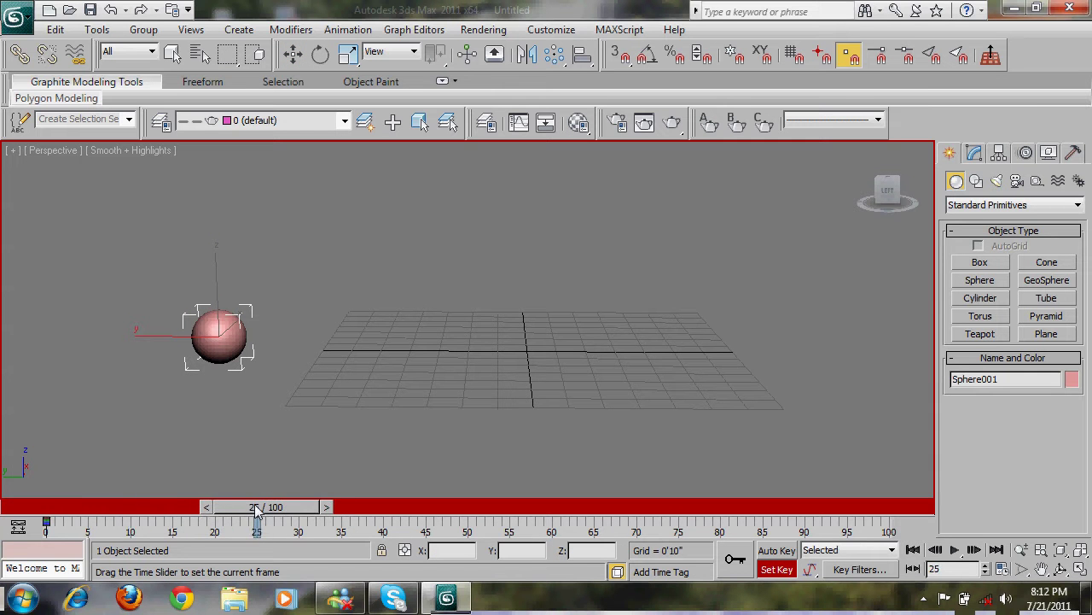
pyautogui.press('w')
pyautogui.moveTo(158, 336); pyautogui.dragTo(770, 338)
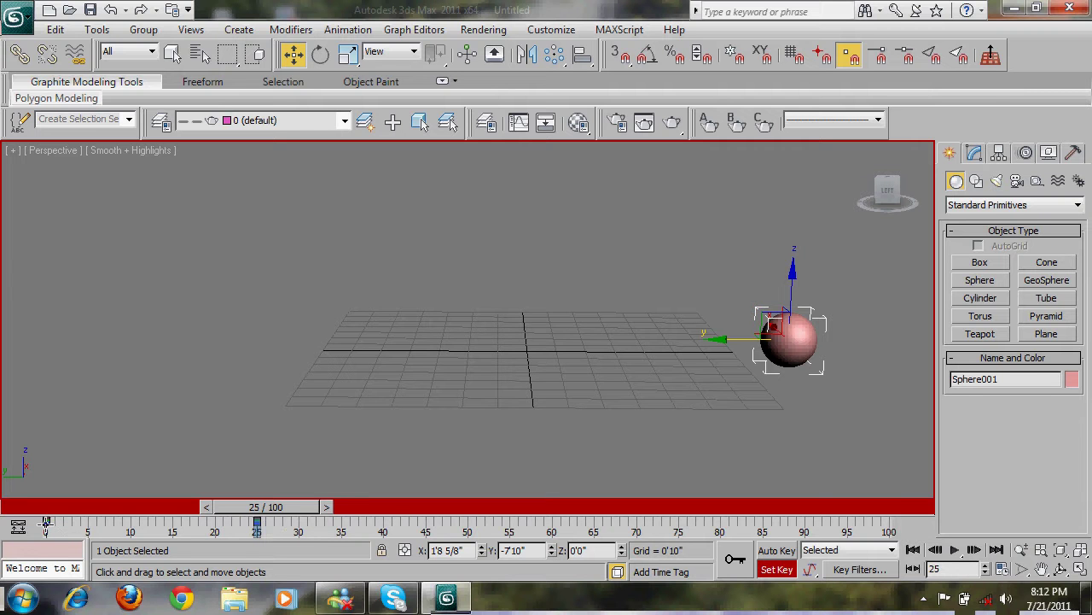
# - Scrub the timeline between frames 0 and 25 to check the sphere's motion, ending at frame 0
pyautogui.moveTo(256, 507); pyautogui.dragTo(51, 507)
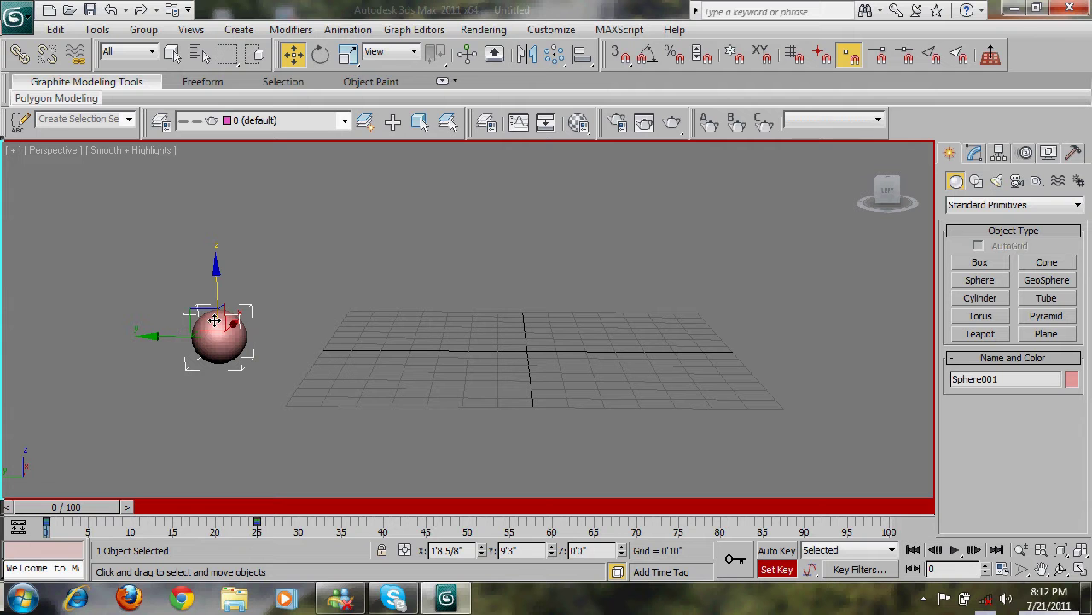
pyautogui.click(251, 507)
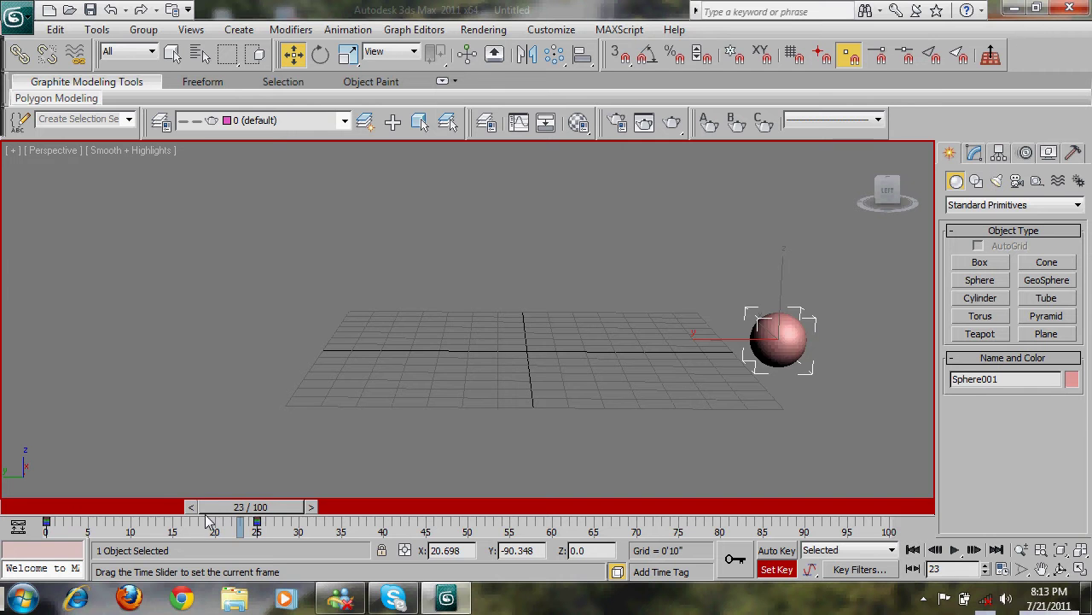
pyautogui.moveTo(220, 507); pyautogui.dragTo(4, 550)
pyautogui.press('w')
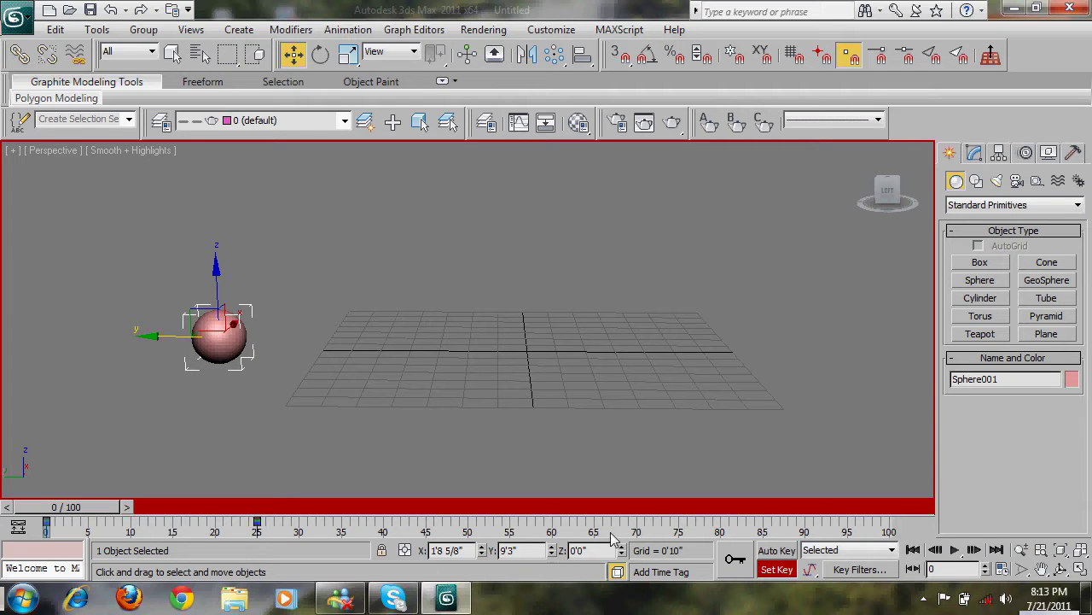
# - Step forward one frame at a time from frame 0 to frame 26 to review the sphere's movement
pyautogui.click(976, 551)
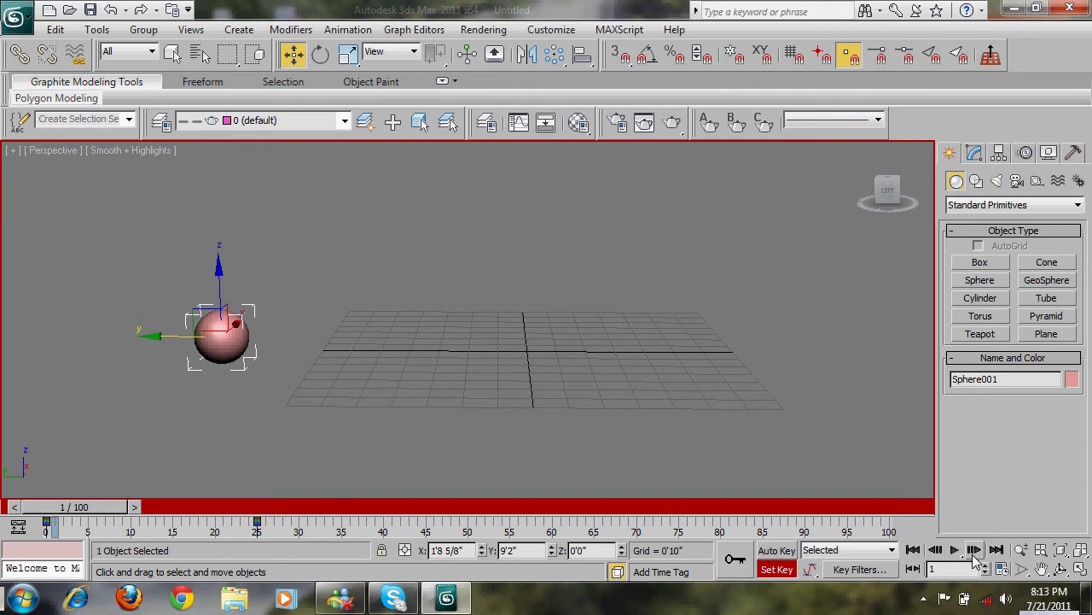
pyautogui.click(976, 551)
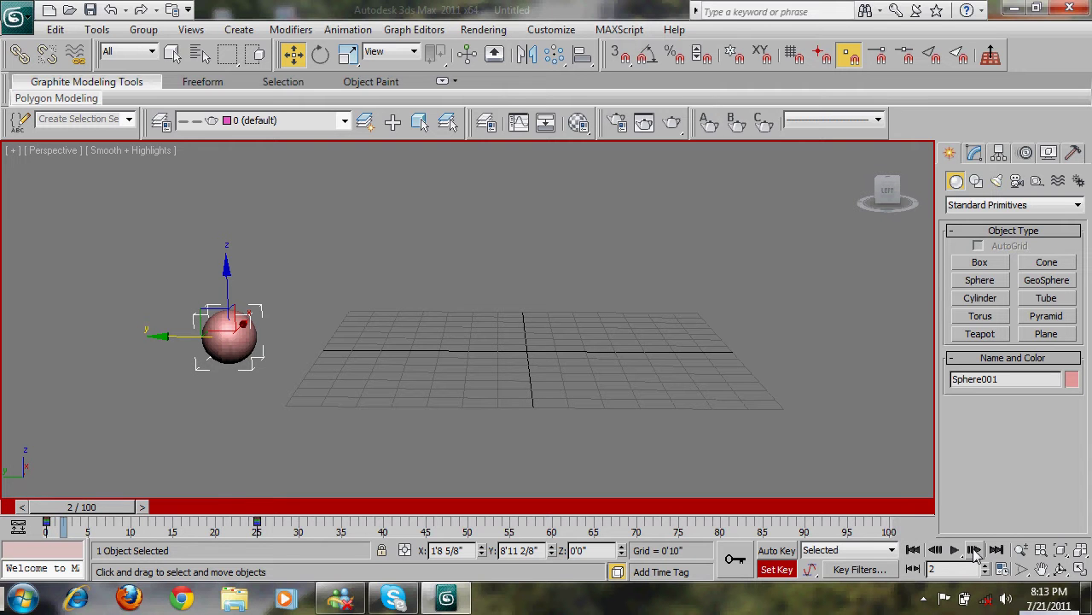
pyautogui.click(975, 551)
pyautogui.click(975, 552)
pyautogui.click(975, 551)
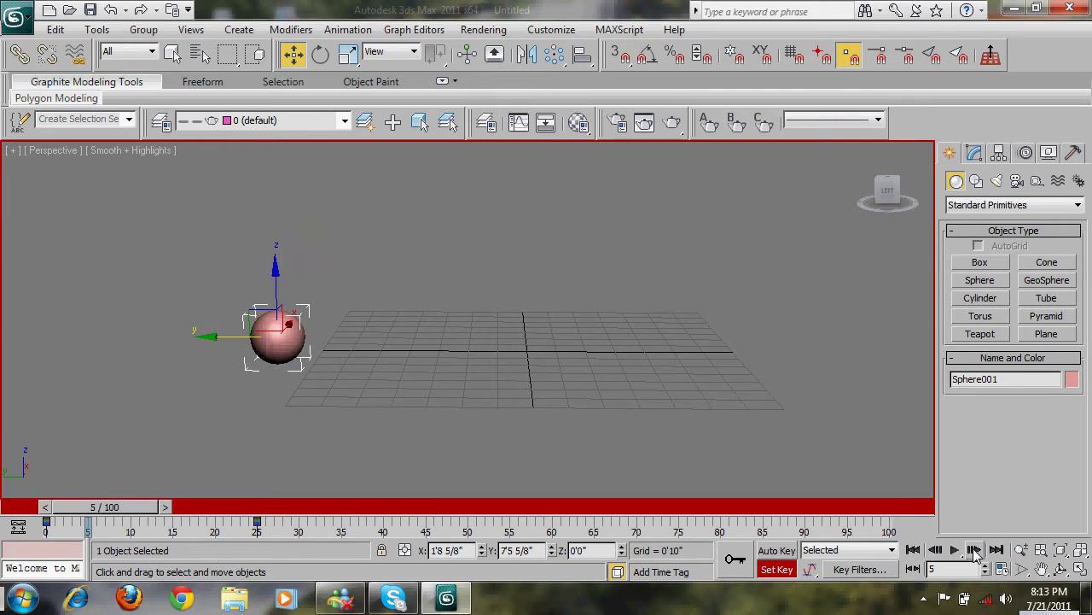
pyautogui.click(975, 551)
pyautogui.click(976, 552)
pyautogui.click(976, 552)
pyautogui.click(976, 551)
pyautogui.click(976, 551)
pyautogui.click(976, 551)
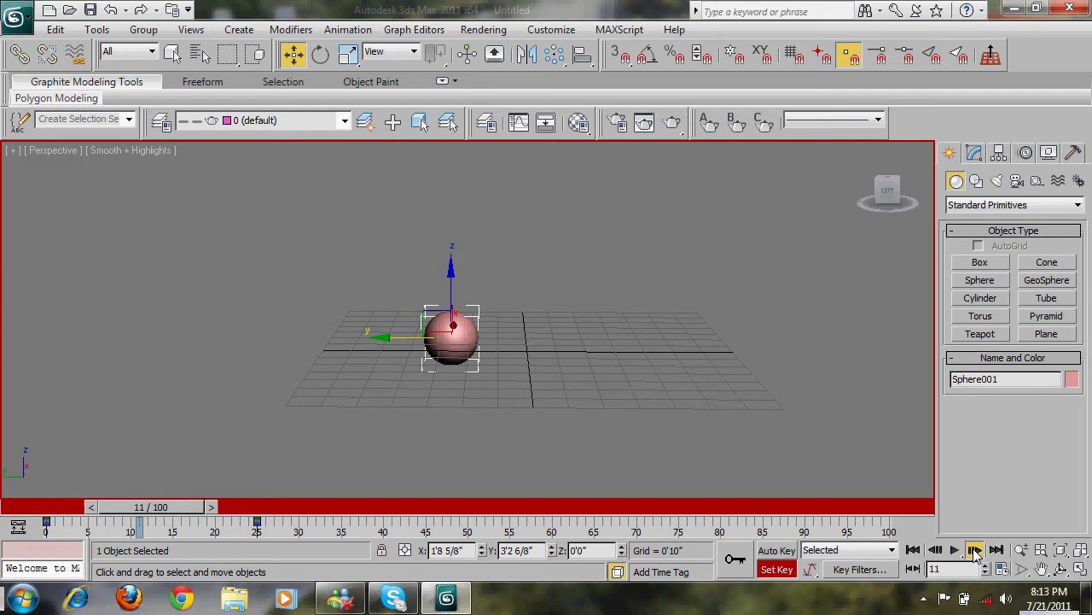
pyautogui.click(976, 551)
pyautogui.click(976, 551)
pyautogui.click(976, 552)
pyautogui.click(976, 551)
pyautogui.click(976, 551)
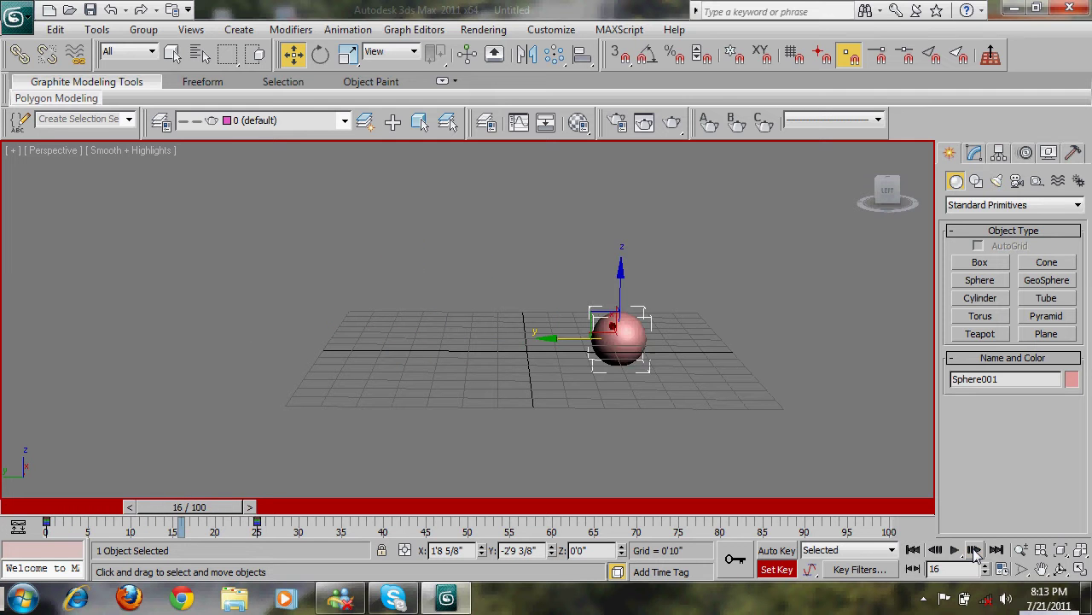
pyautogui.click(976, 551)
pyautogui.click(976, 551)
pyautogui.click(976, 552)
pyautogui.click(975, 551)
pyautogui.click(976, 552)
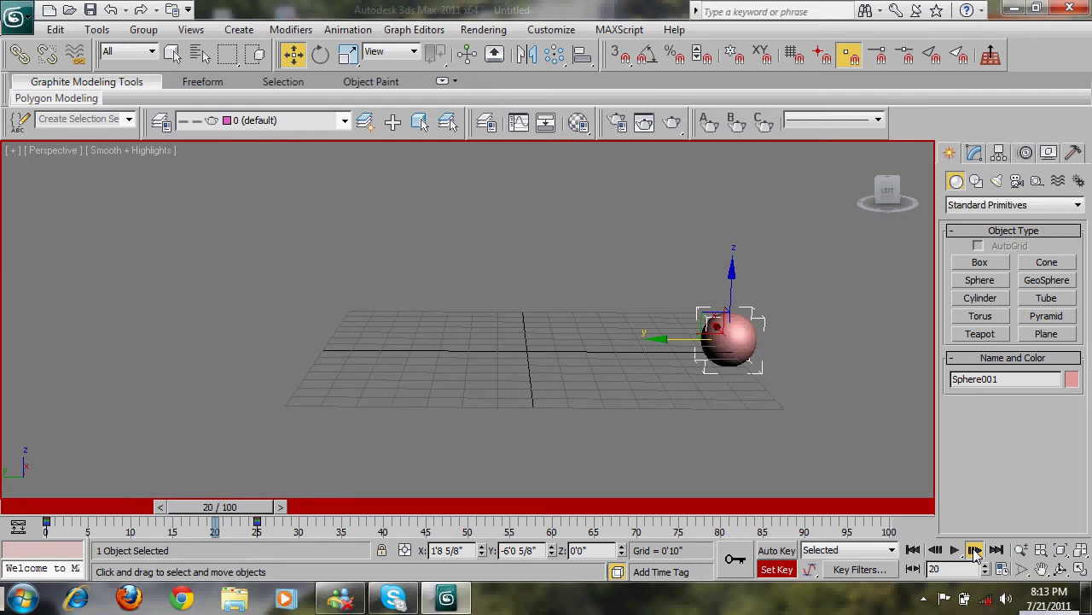
pyautogui.click(976, 551)
pyautogui.click(975, 551)
pyautogui.click(975, 551)
pyautogui.click(976, 551)
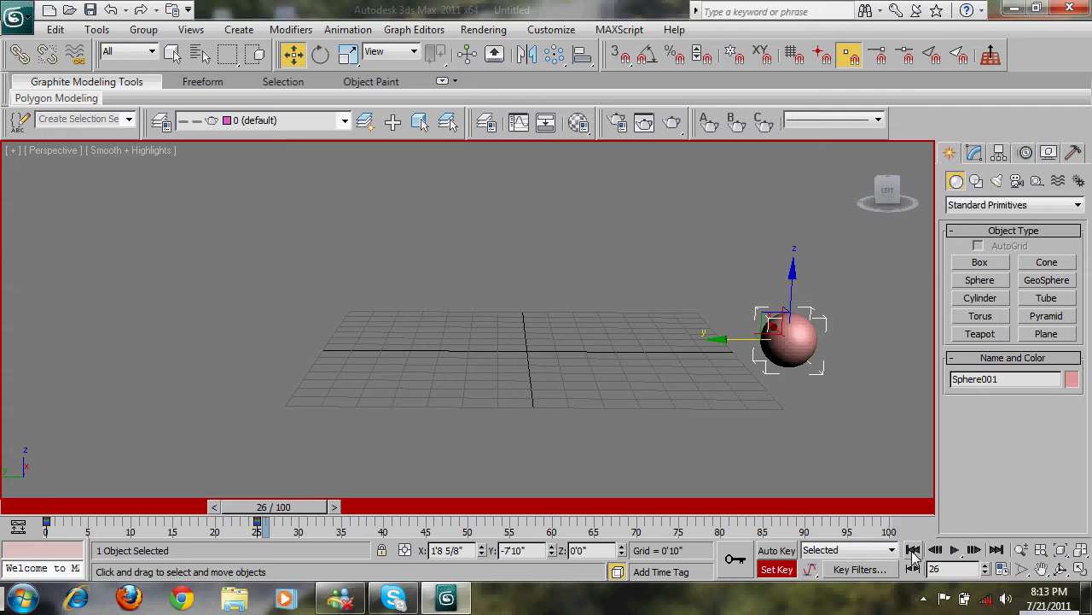
# - Play the sphere animation from the first frame, stop the playback and return to frame 0
pyautogui.click(913, 549)
pyautogui.click(955, 550)
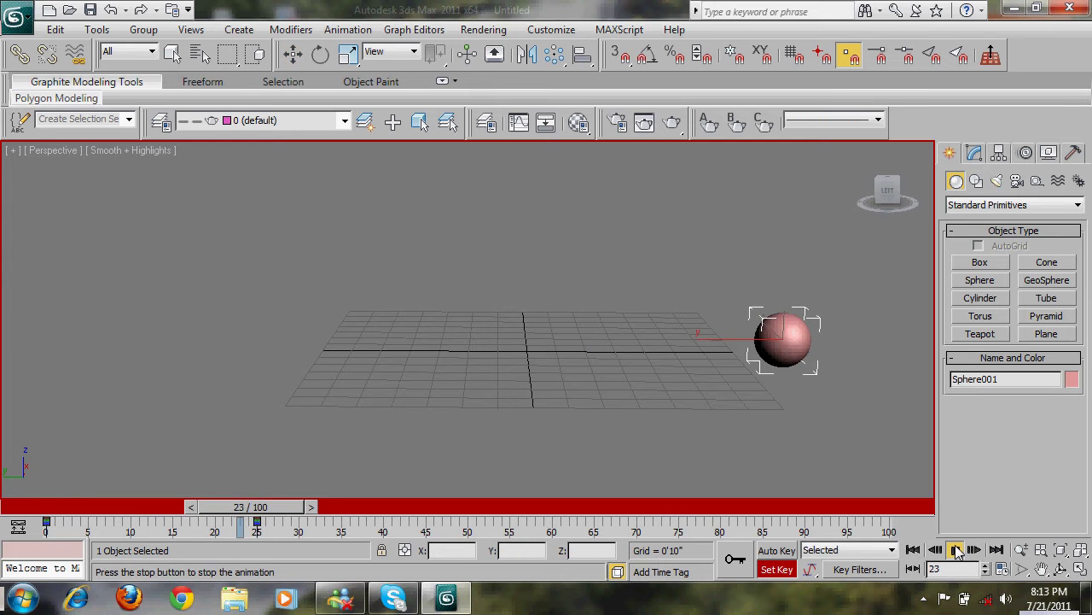
pyautogui.click(954, 551)
pyautogui.click(914, 550)
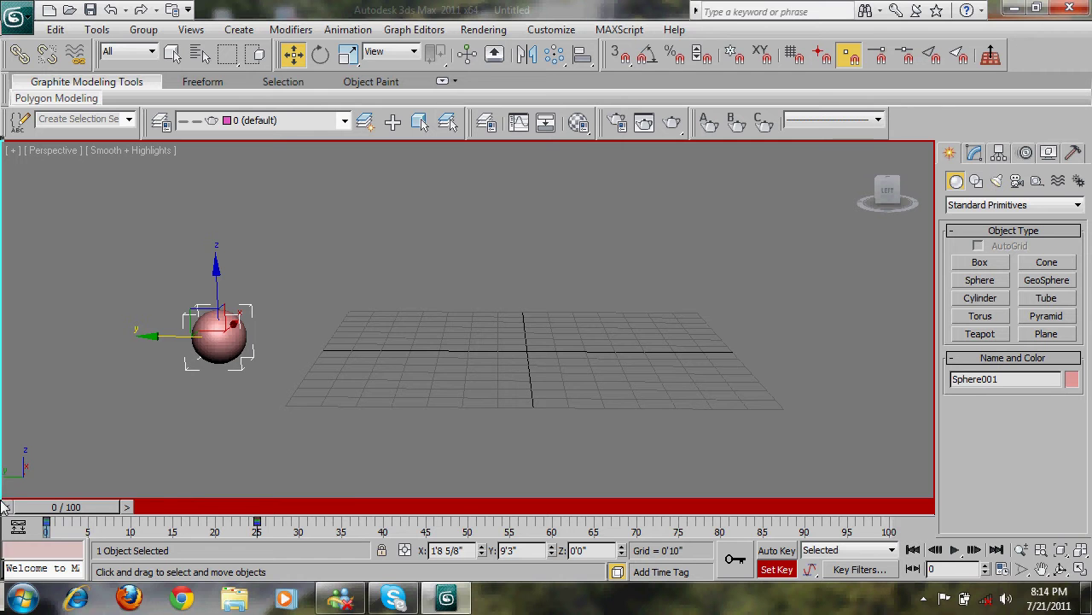
# - With Set Key mode on, key the sphere at frame 50, moved back across the grid to about Y 10'4"
pyautogui.moveTo(38, 508); pyautogui.dragTo(447, 512)
pyautogui.press('w')
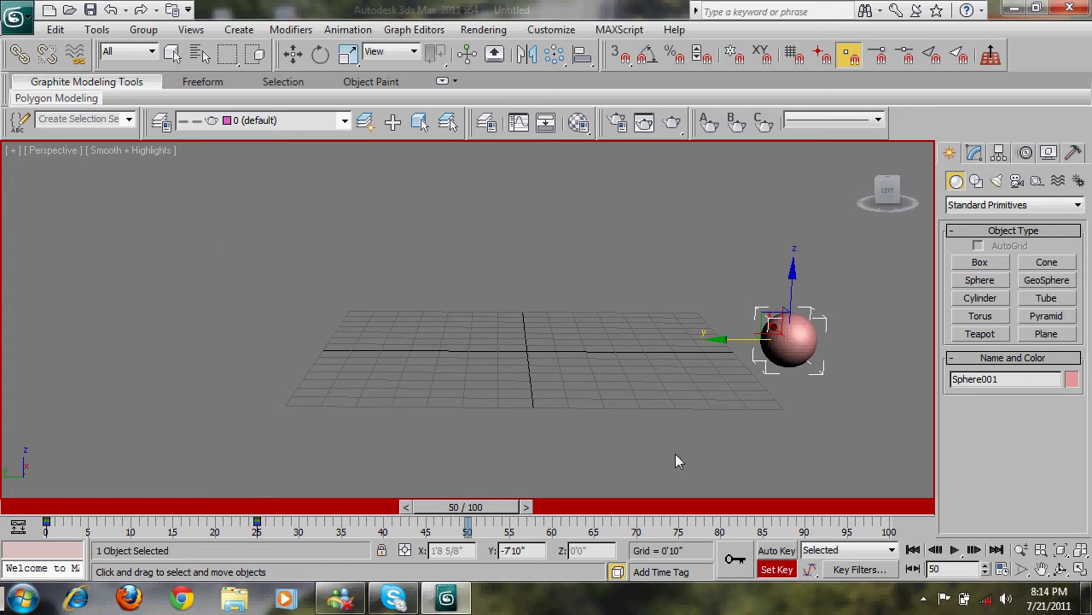
pyautogui.moveTo(724, 339); pyautogui.dragTo(116, 339)
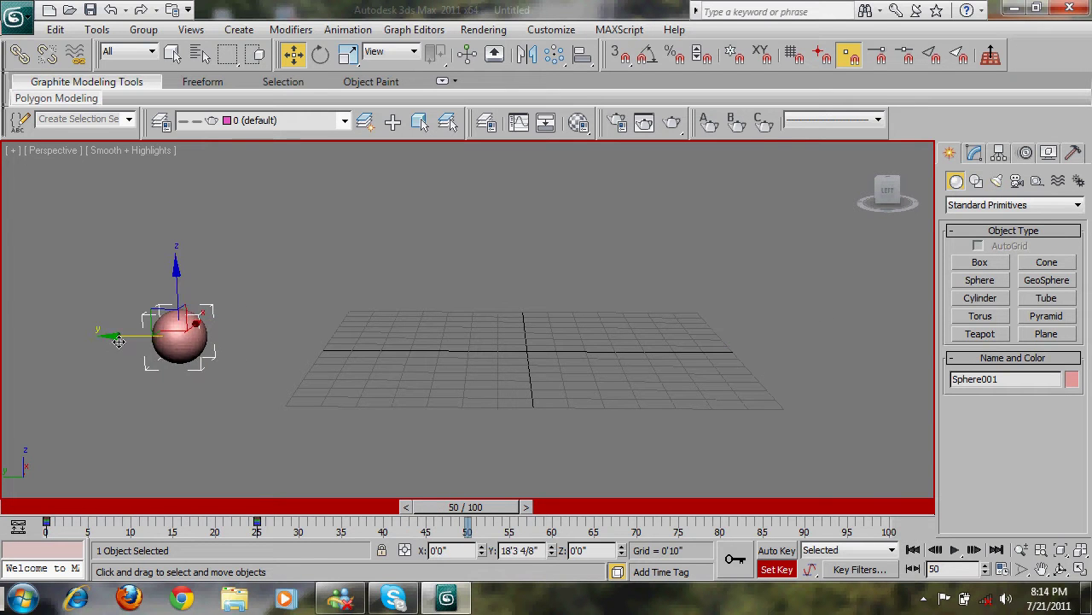
pyautogui.click(736, 559)
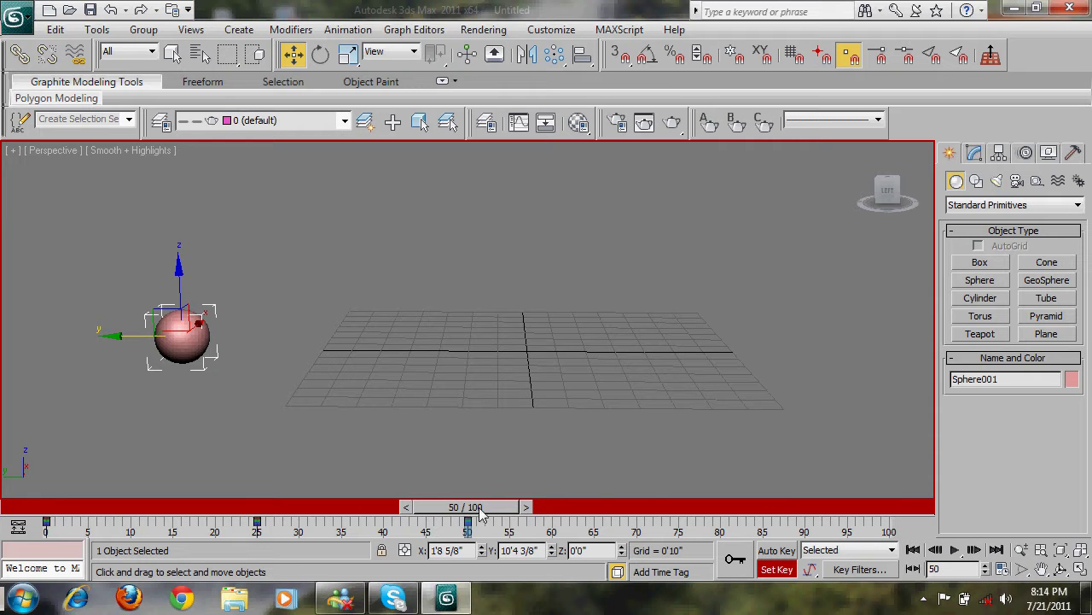
# - Set keys for the sphere at frame 75, moved to about Y -9'11", and at frame 100, moved back to about Y 9'7"
pyautogui.moveTo(480, 511); pyautogui.dragTo(672, 512)
pyautogui.press('w')
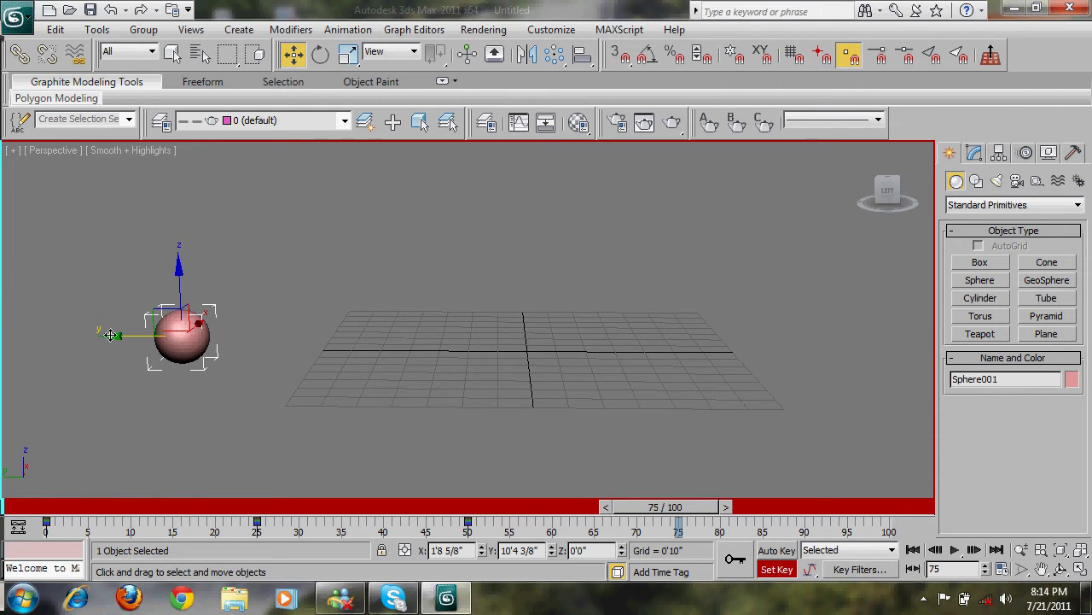
pyautogui.moveTo(107, 338); pyautogui.dragTo(716, 371)
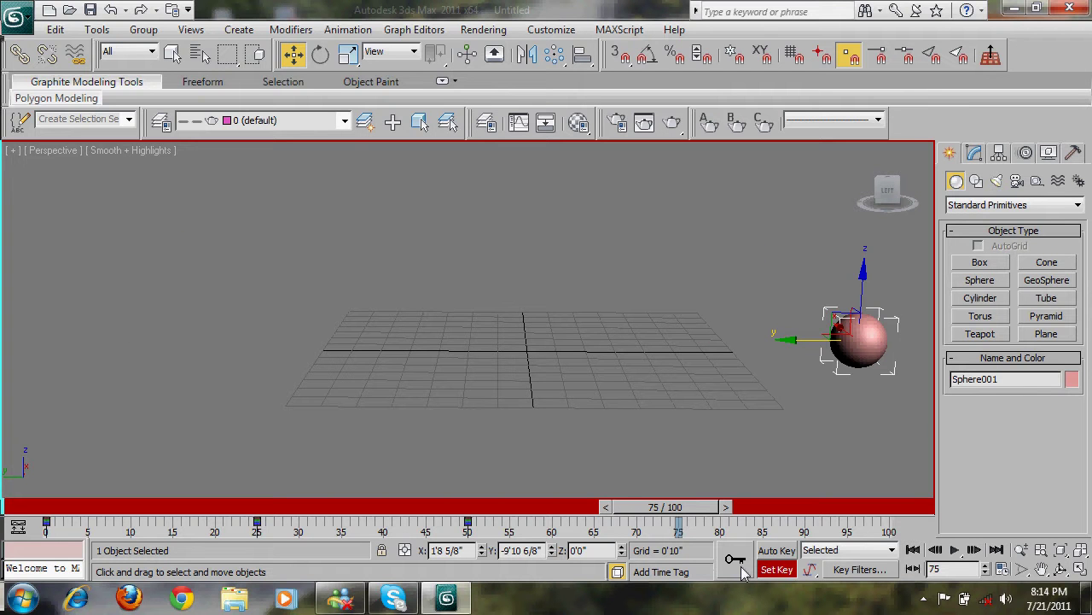
pyautogui.moveTo(666, 507); pyautogui.dragTo(867, 507)
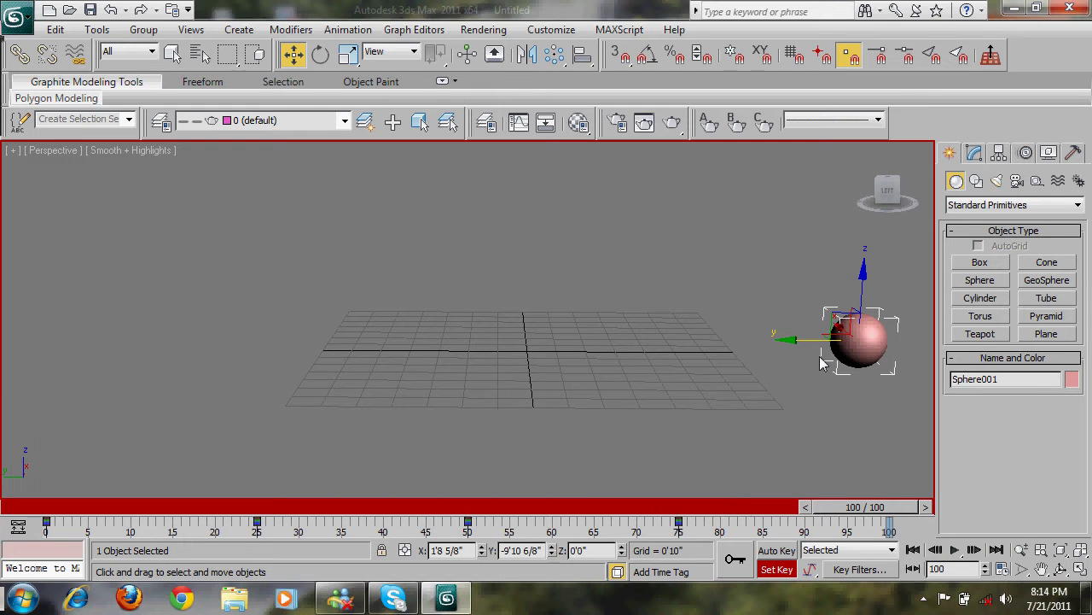
pyautogui.moveTo(798, 340); pyautogui.dragTo(144, 391)
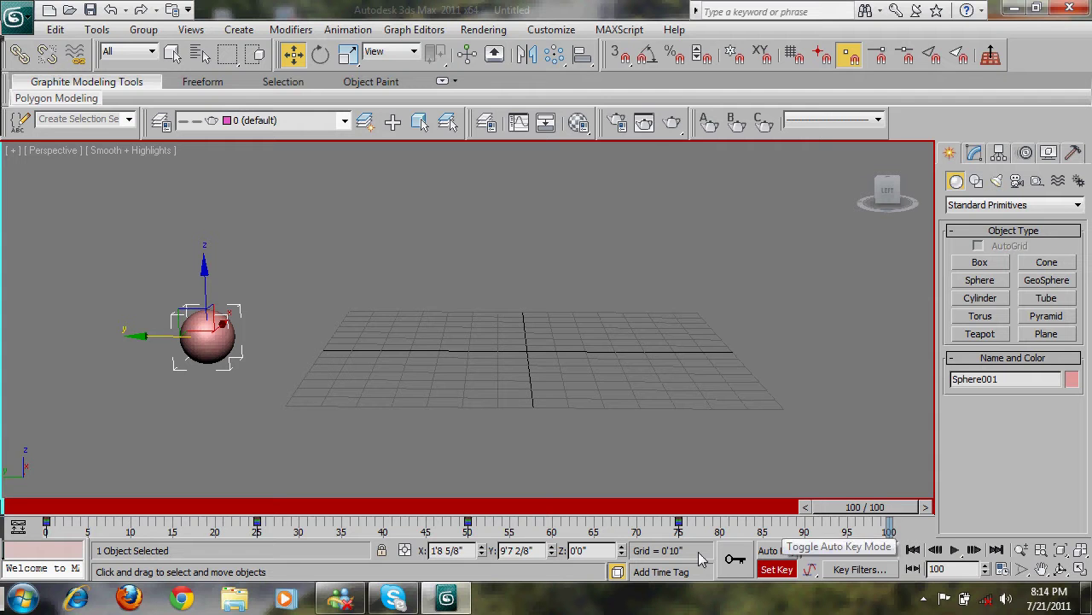
pyautogui.click(735, 559)
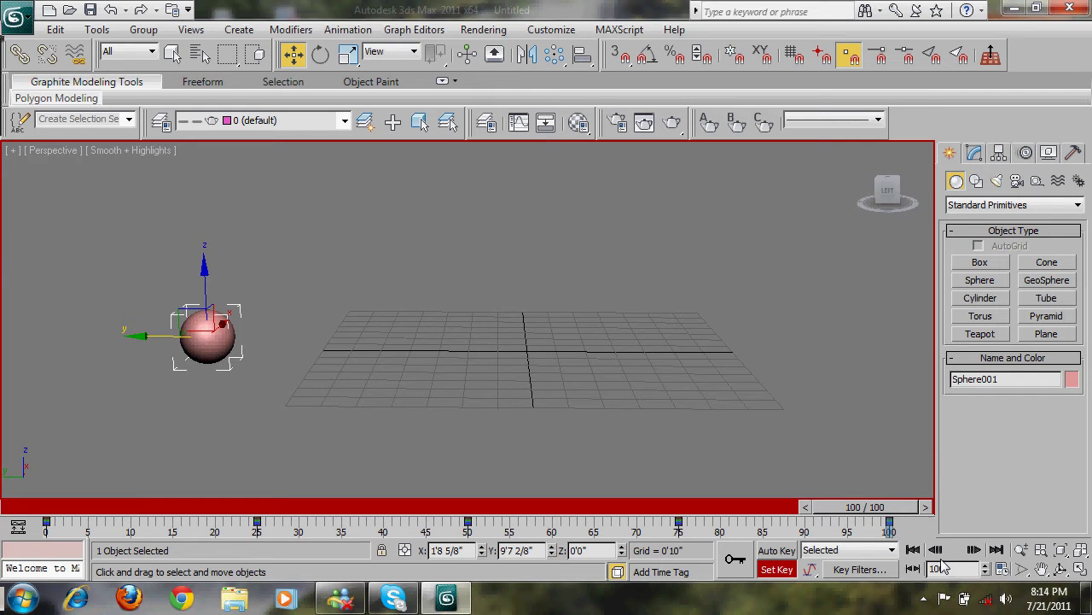
# - Play the sphere animation from the first frame, turn off Set Key mode, then stop playback and return to frame 0
pyautogui.click(912, 550)
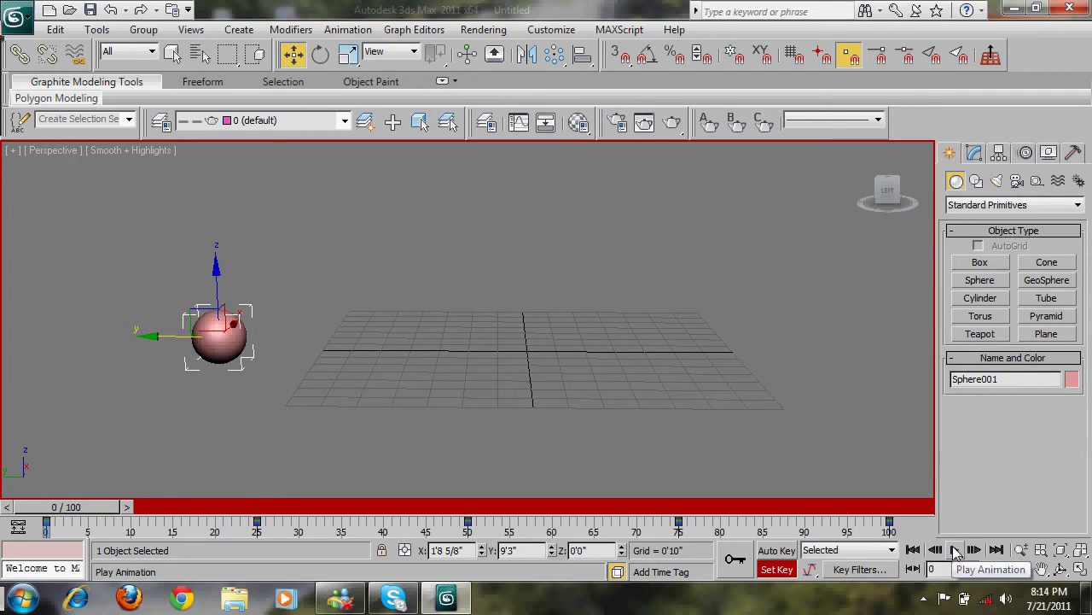
pyautogui.click(974, 550)
pyautogui.click(1088, 606)
pyautogui.click(1087, 606)
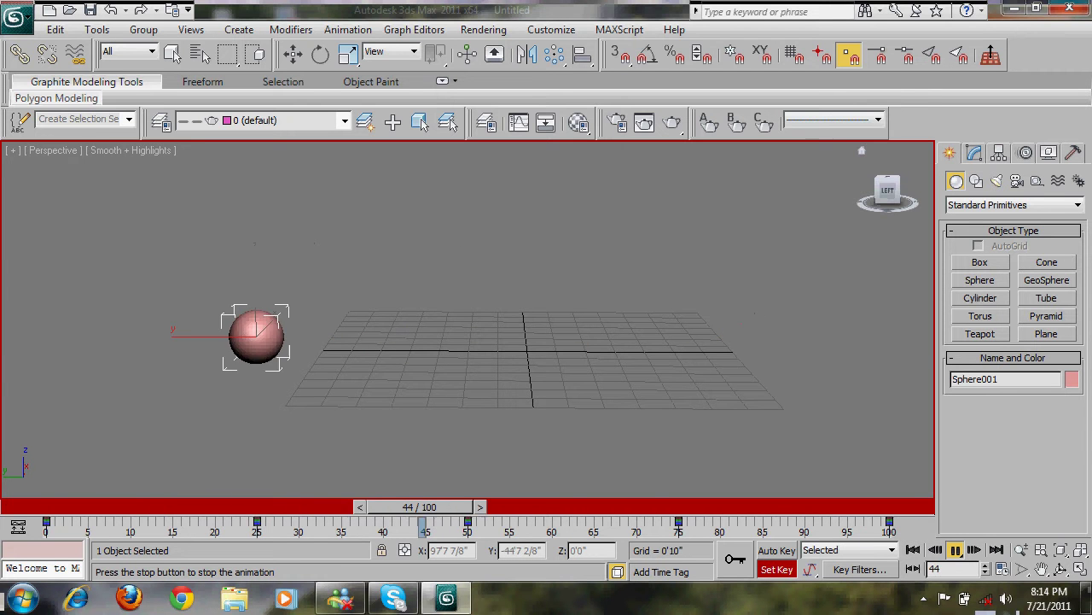
pyautogui.click(771, 570)
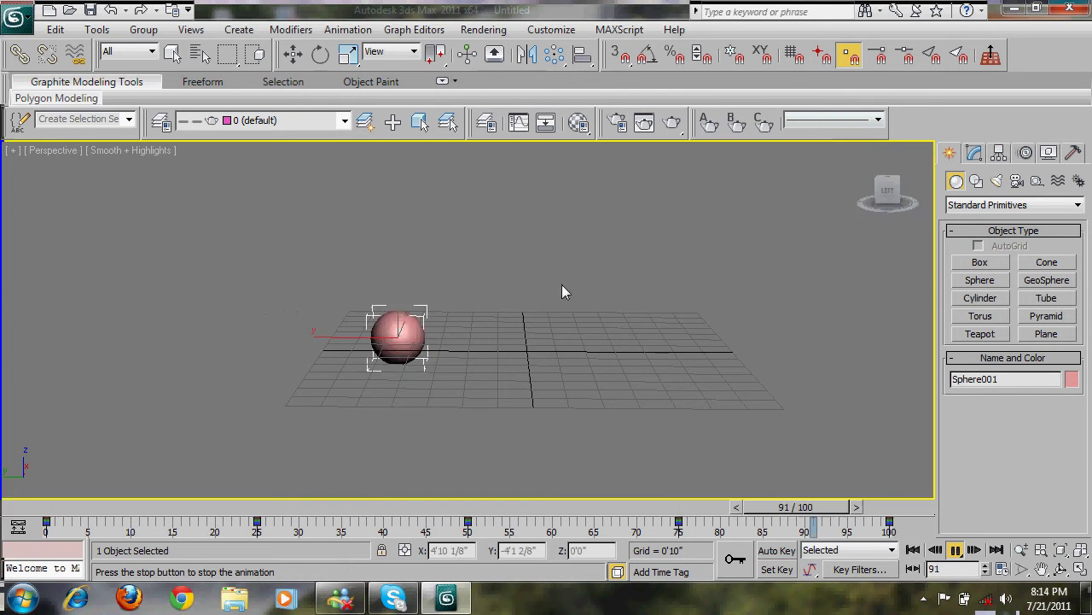
pyautogui.click(955, 550)
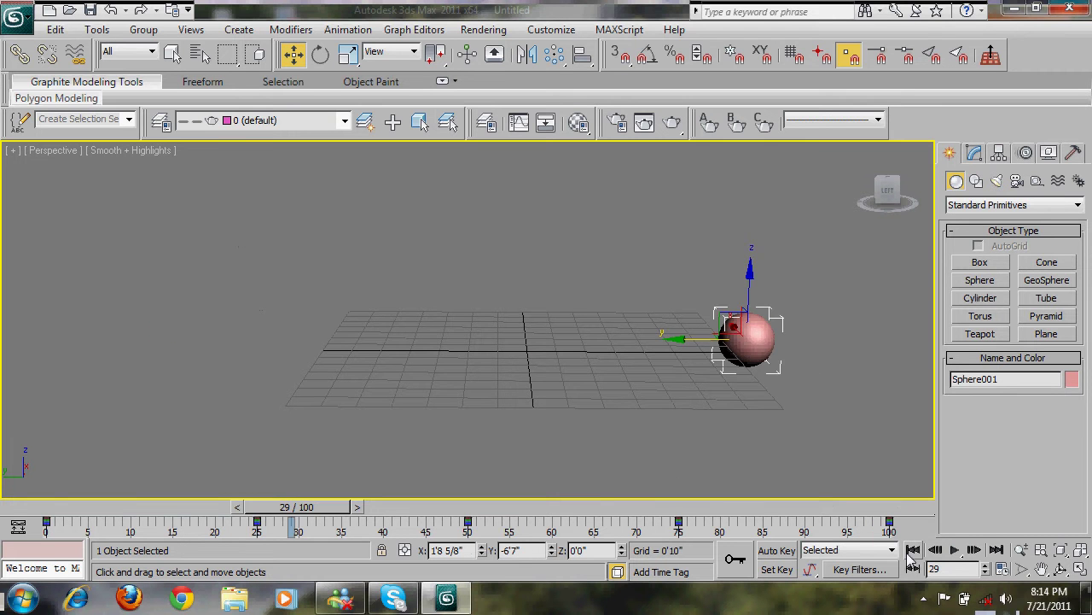
pyautogui.click(913, 549)
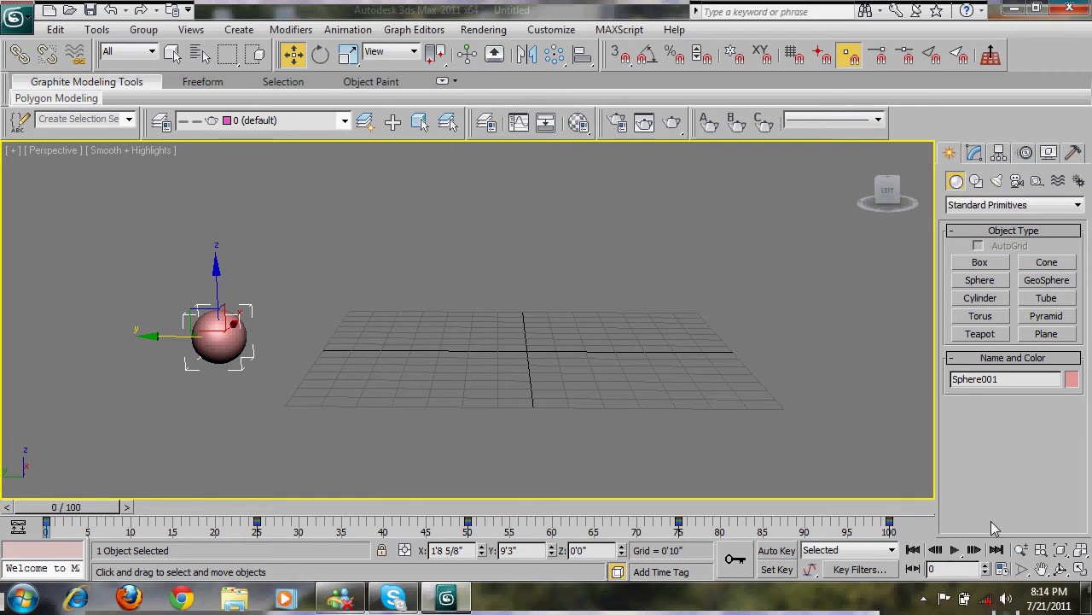
# - Delete all of the sphere's keyframes from frame 0 through frame 100
pyautogui.moveTo(922, 519); pyautogui.dragTo(3, 514)
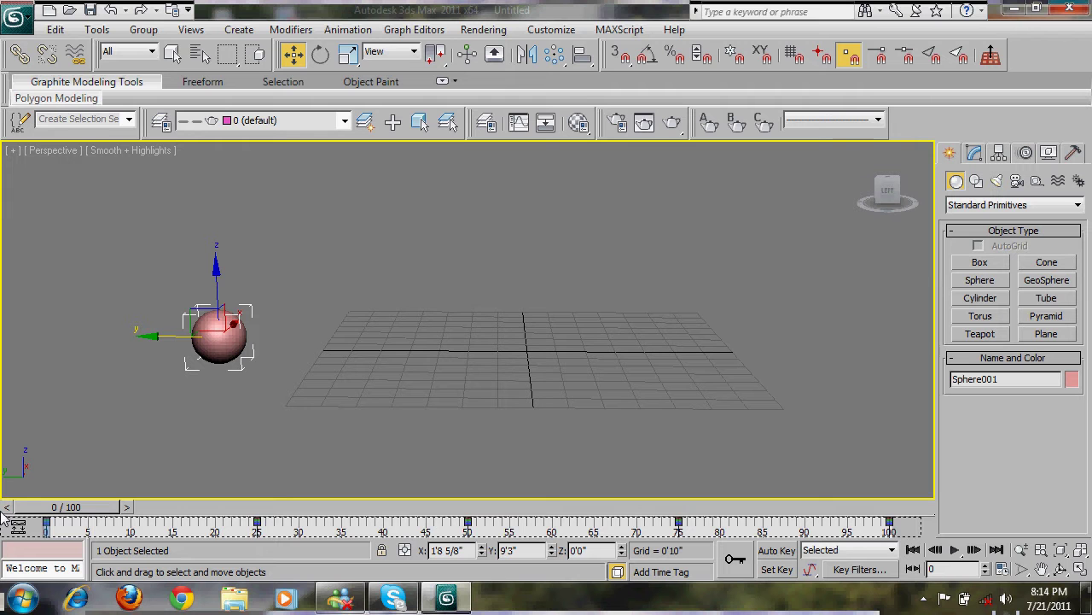
pyautogui.click(3, 515)
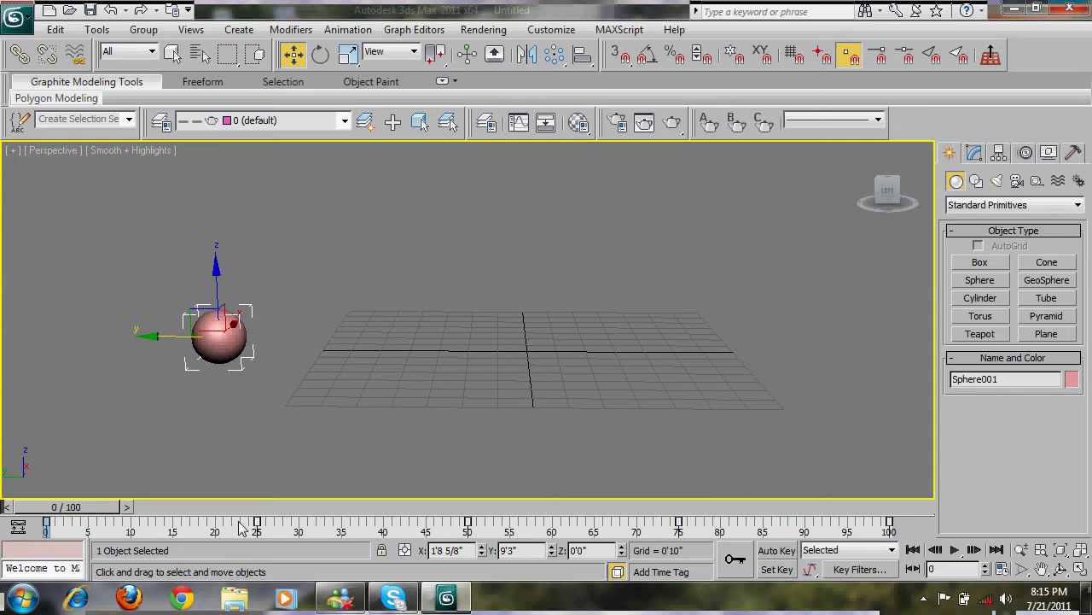
pyautogui.press('Delete')
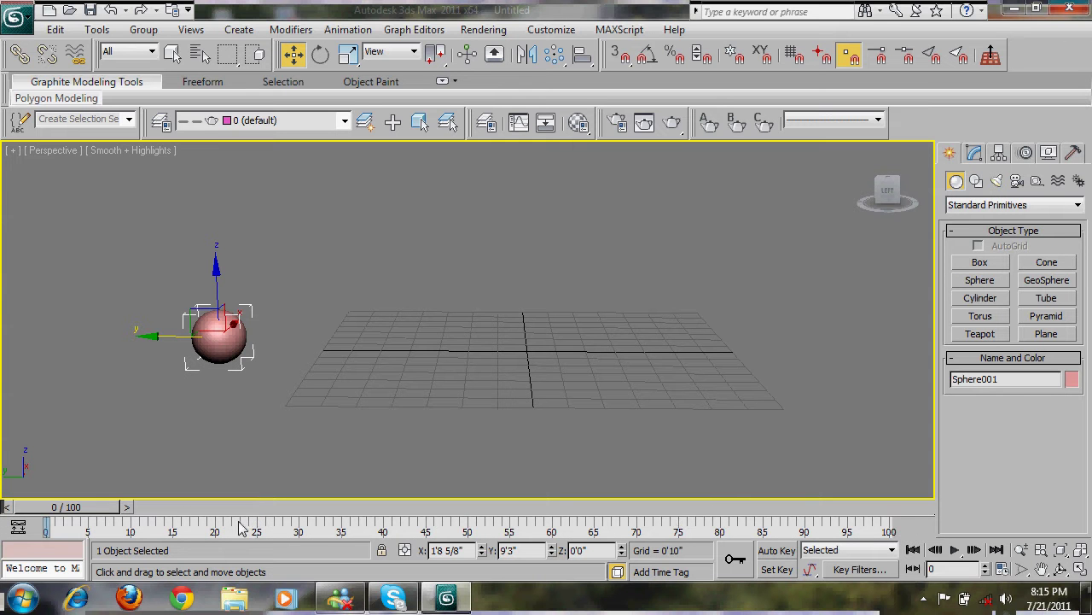
# - Play the timeline briefly to check the sphere without keys, stop playback and return to frame 0
pyautogui.click(956, 550)
pyautogui.click(954, 550)
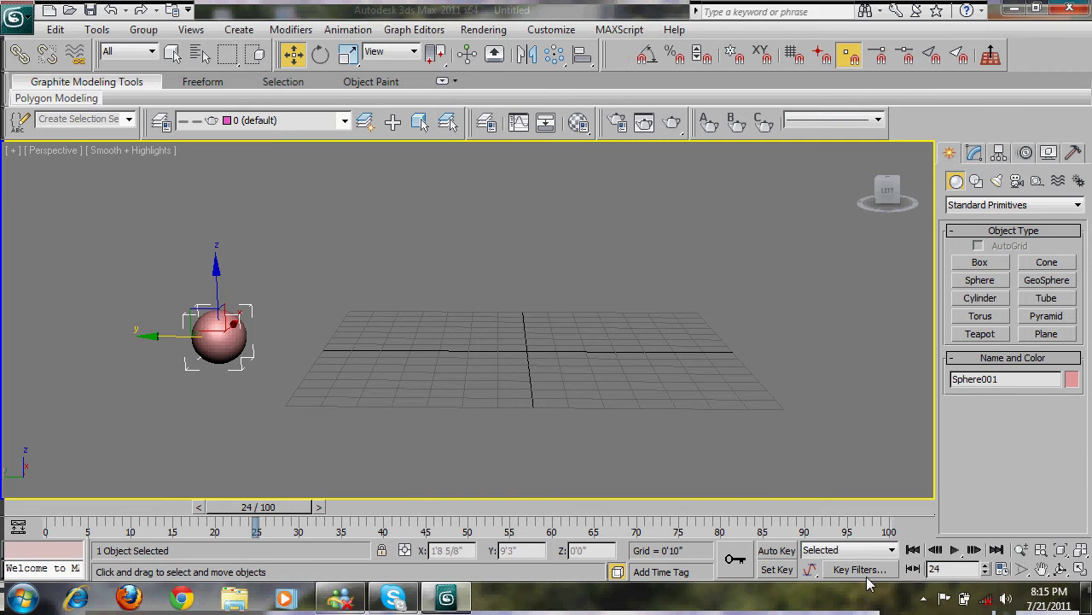
pyautogui.click(912, 549)
# - Reselect the sphere, turn on Auto Key mode and, at frame 25, move it across the grid to about Y -10'4"
pyautogui.click(101, 216)
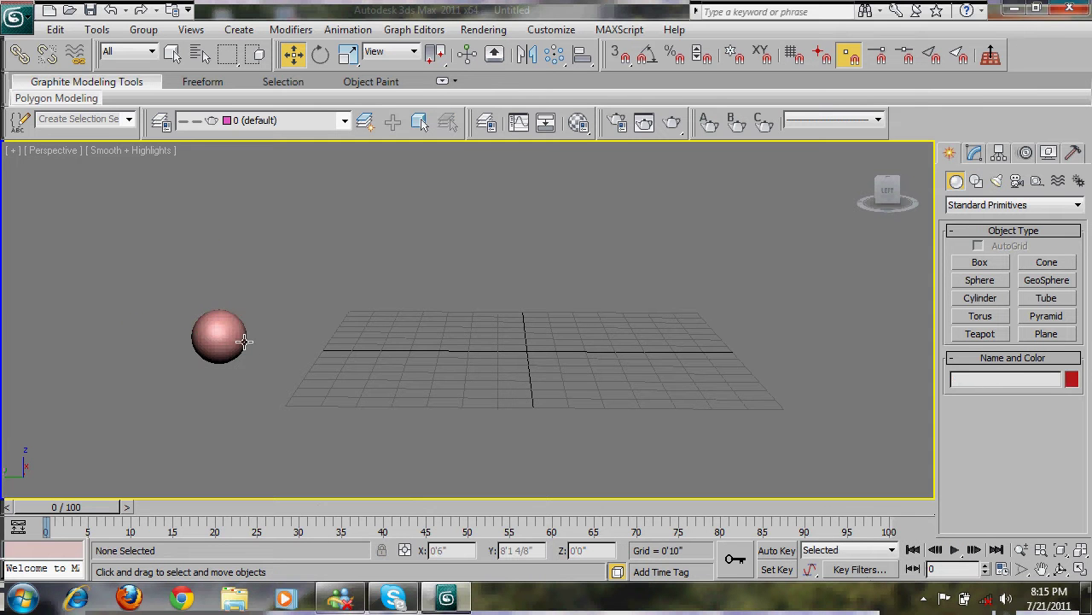
pyautogui.click(245, 343)
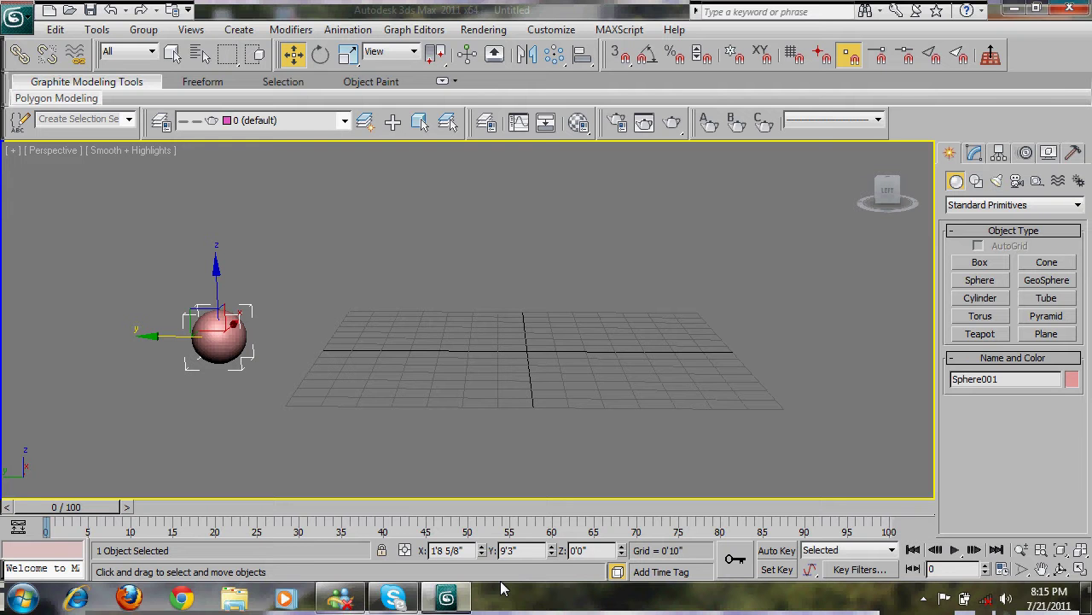
pyautogui.click(776, 551)
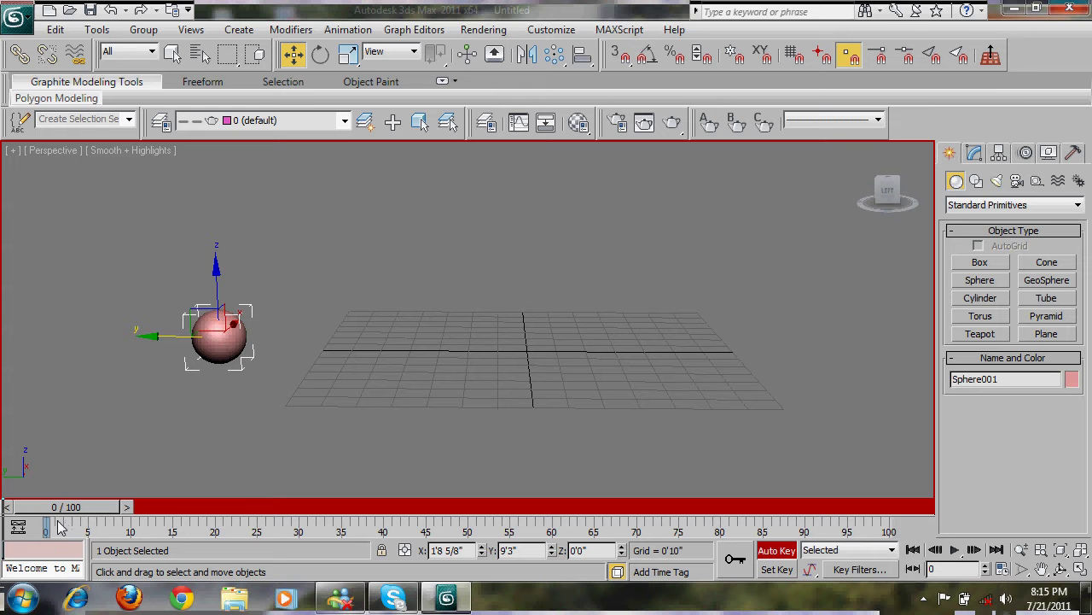
pyautogui.moveTo(92, 511); pyautogui.dragTo(298, 508)
pyautogui.press('w')
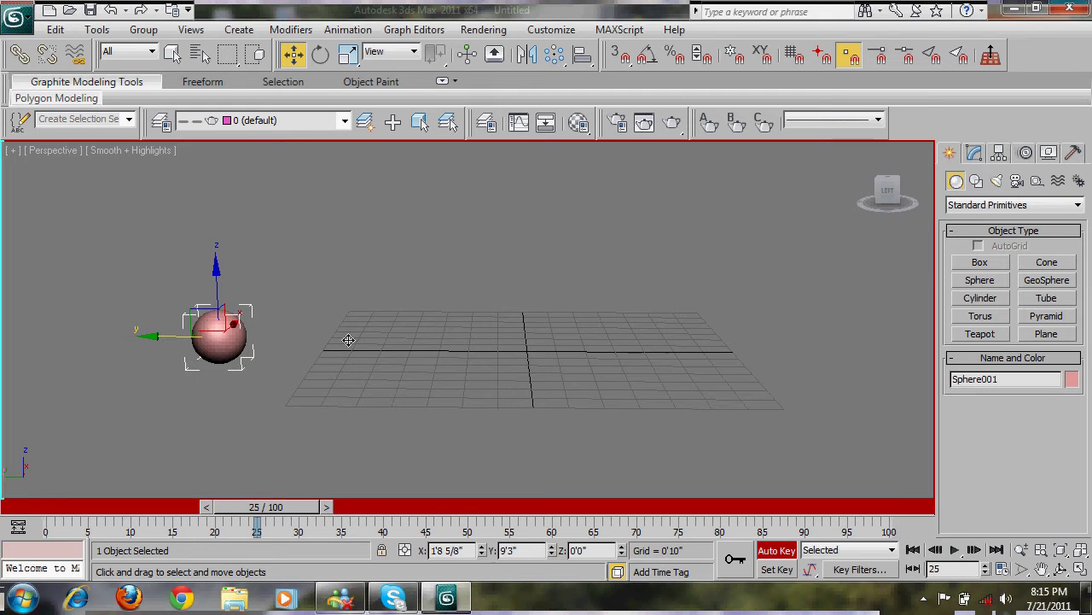
pyautogui.moveTo(348, 339); pyautogui.dragTo(813, 284)
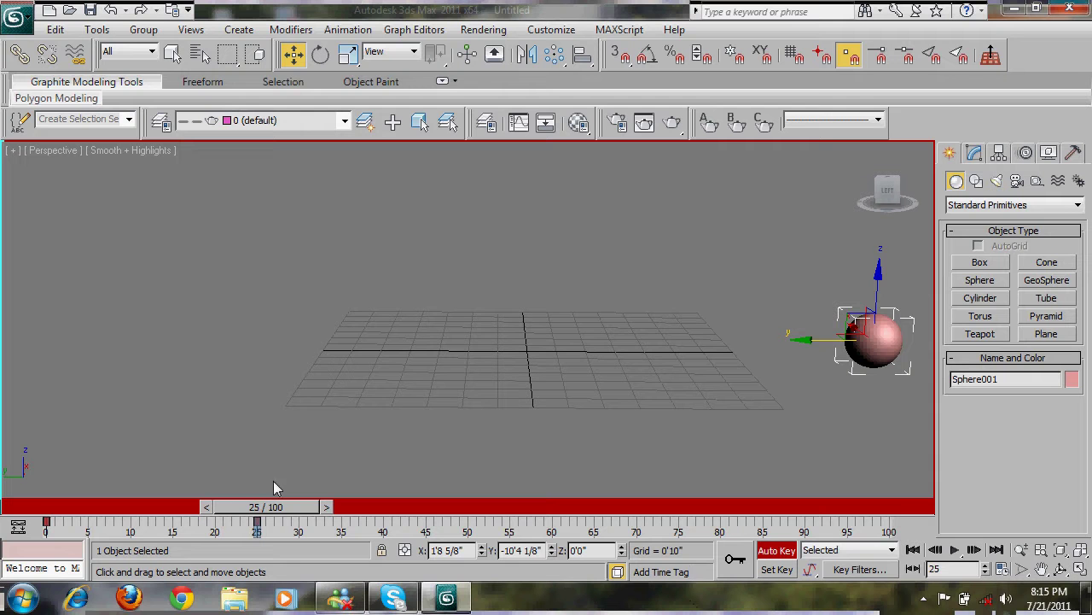
# - In Auto Key mode, move the sphere back across the grid to about Y 11'10" at frame 50
pyautogui.moveTo(272, 509); pyautogui.dragTo(465, 527)
pyautogui.press('w')
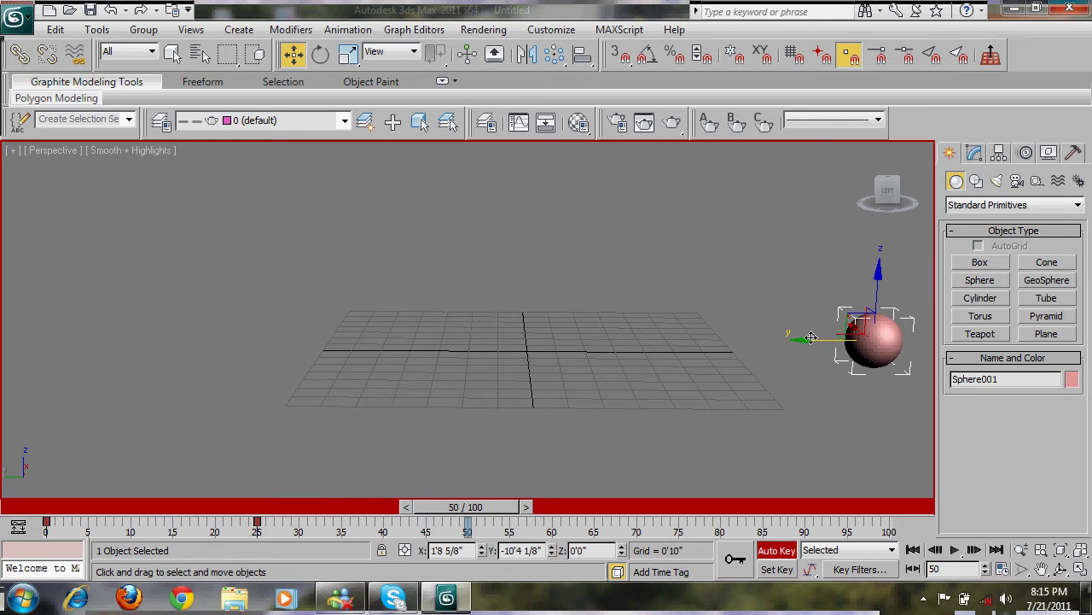
pyautogui.moveTo(581, 343); pyautogui.dragTo(75, 352)
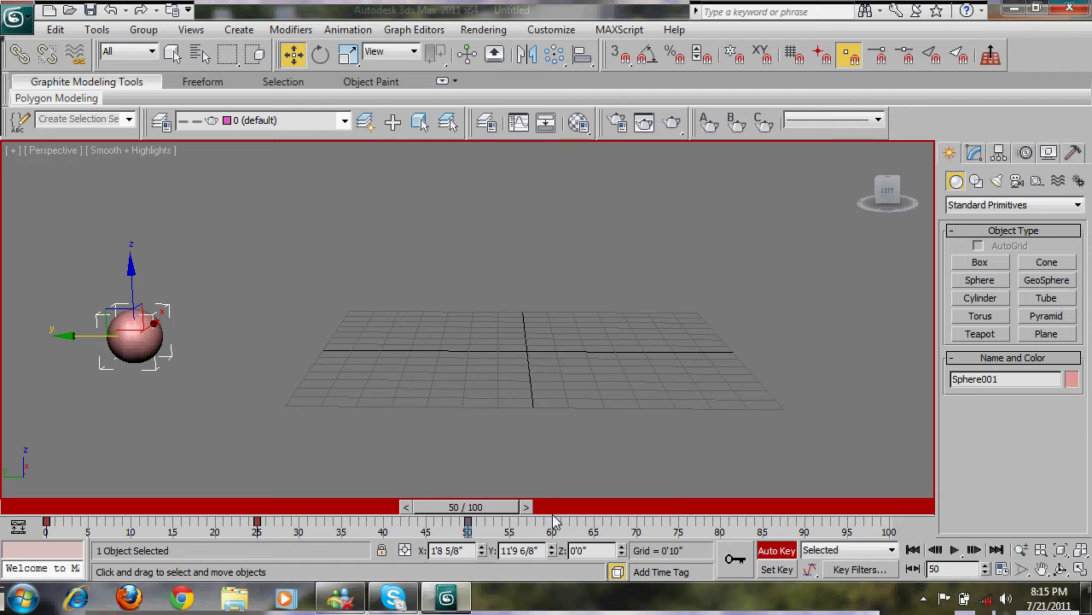
# - In Auto Key mode, move the sphere to about Y -10'2" at frame 75 and back to about Y 10'2" at frame 100
pyautogui.moveTo(504, 512); pyautogui.dragTo(710, 510)
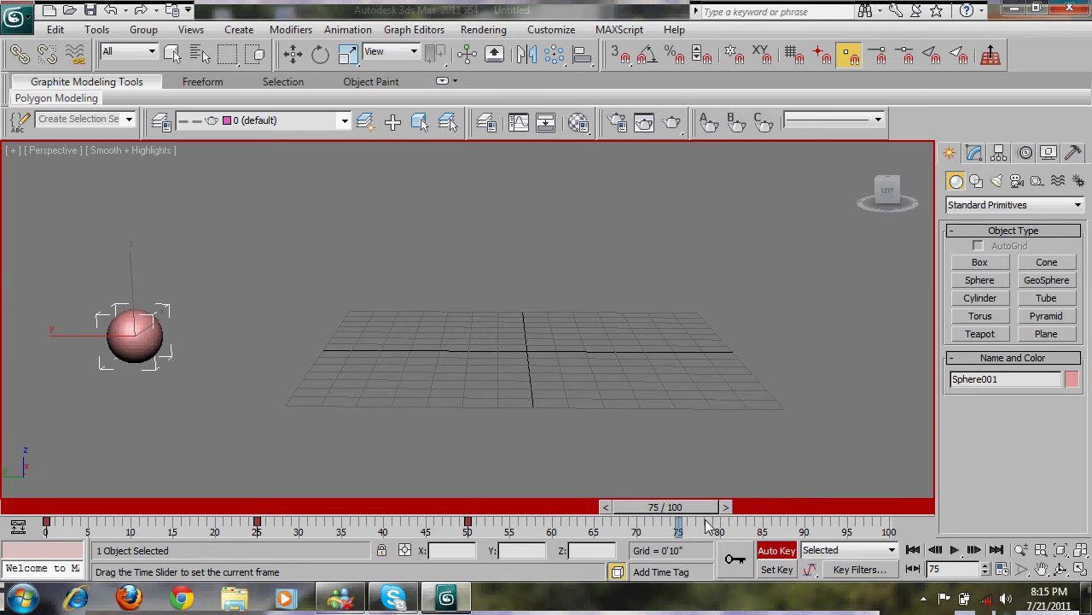
pyautogui.moveTo(67, 334); pyautogui.dragTo(689, 483)
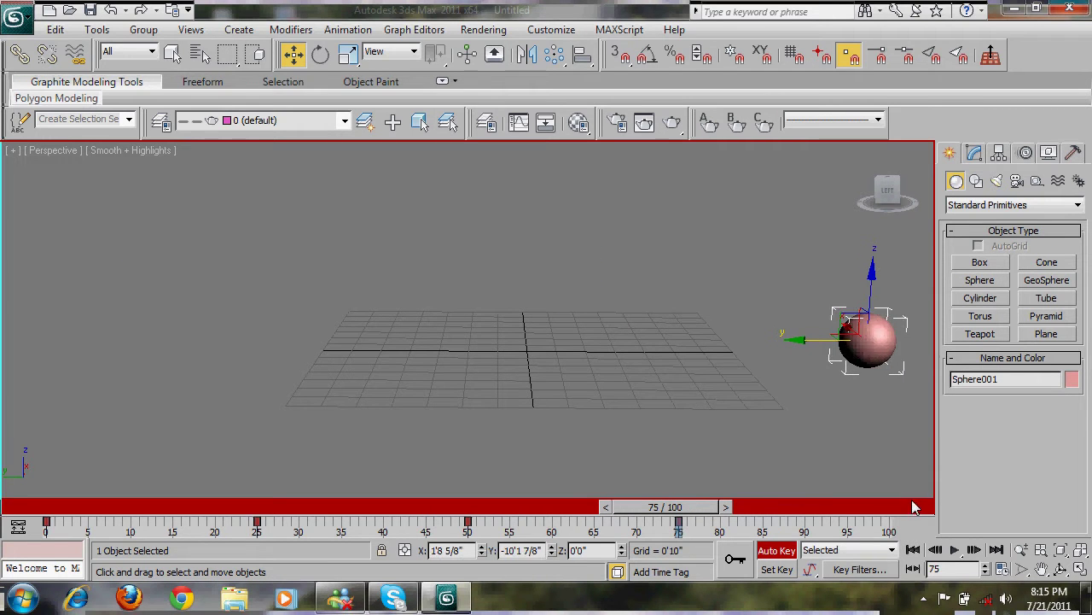
pyautogui.moveTo(849, 508); pyautogui.dragTo(890, 512)
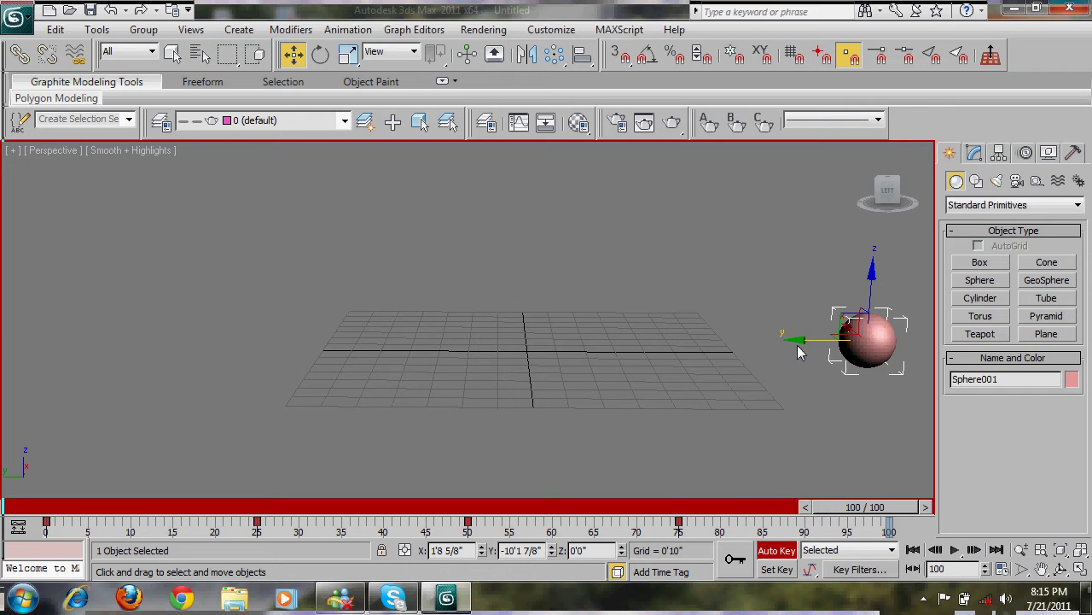
pyautogui.moveTo(800, 339); pyautogui.dragTo(123, 342)
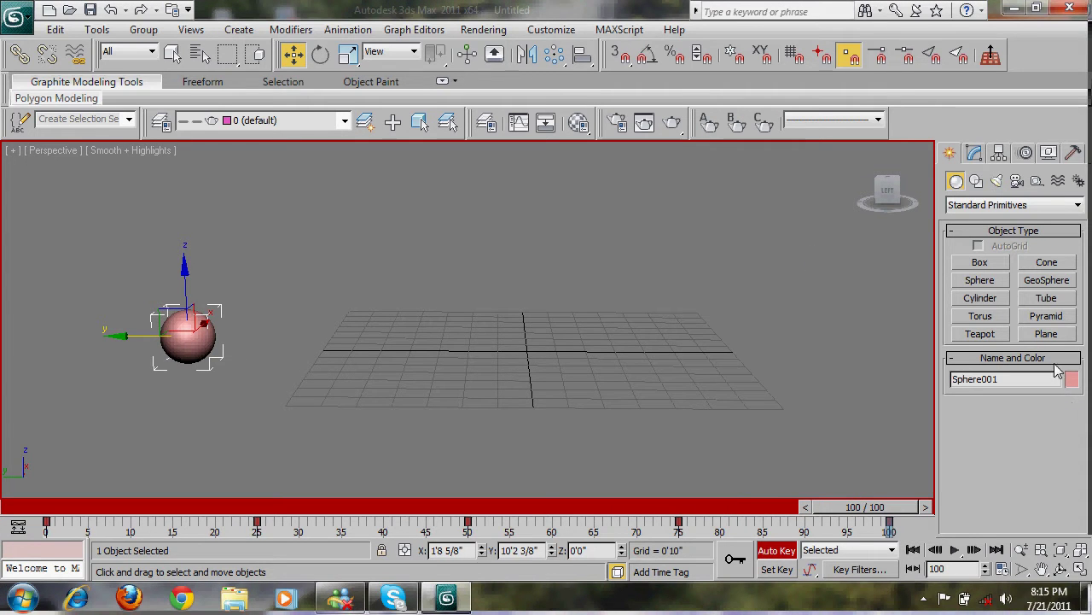
# - Play the auto-keyed sphere animation, stop the playback and return to frame 0
pyautogui.click(954, 550)
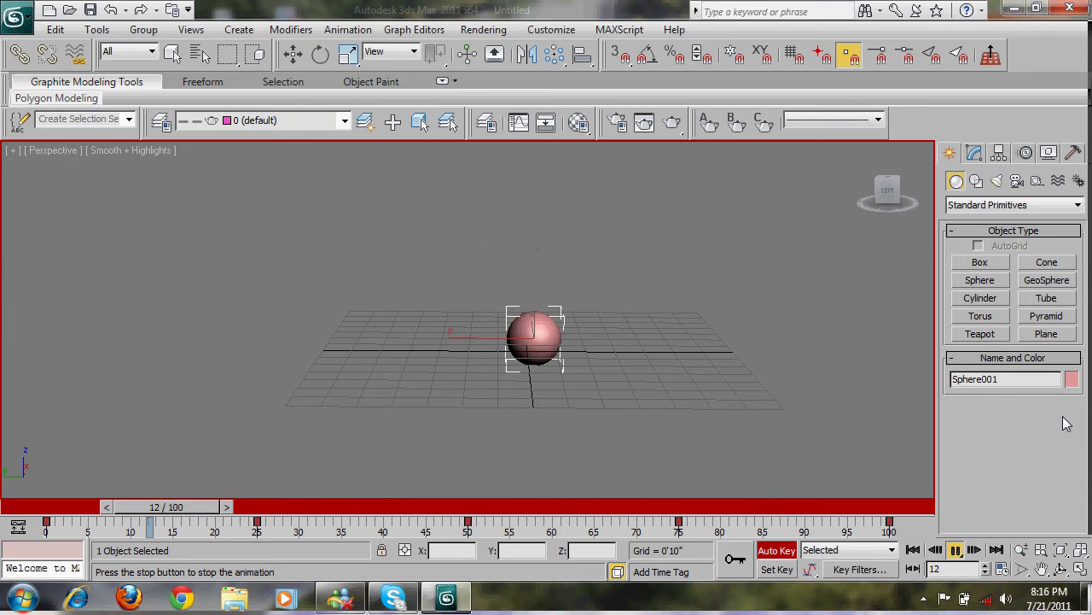
pyautogui.click(955, 550)
pyautogui.click(913, 550)
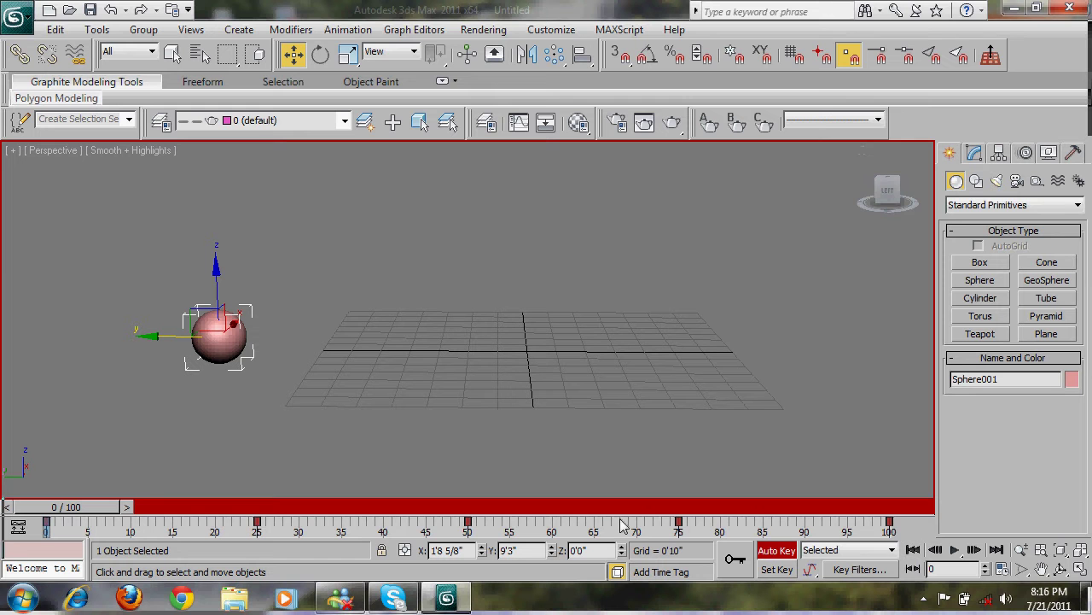
# - Delete the sphere's keys at frames 50, 75 and 100, and switch from Auto Key to Set Key mode
pyautogui.moveTo(930, 527); pyautogui.dragTo(431, 564)
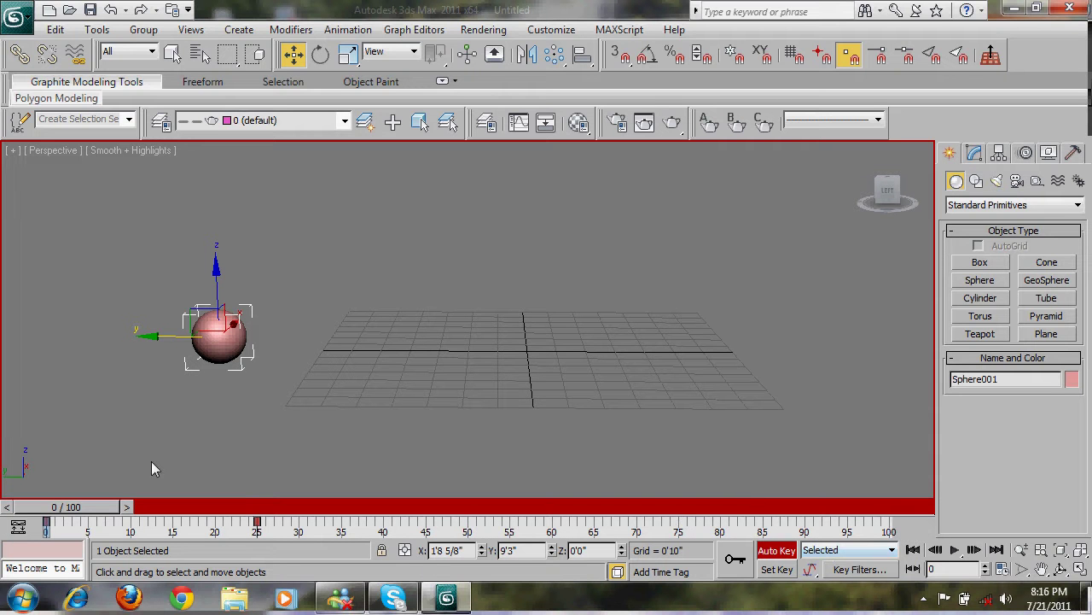
pyautogui.press('n')
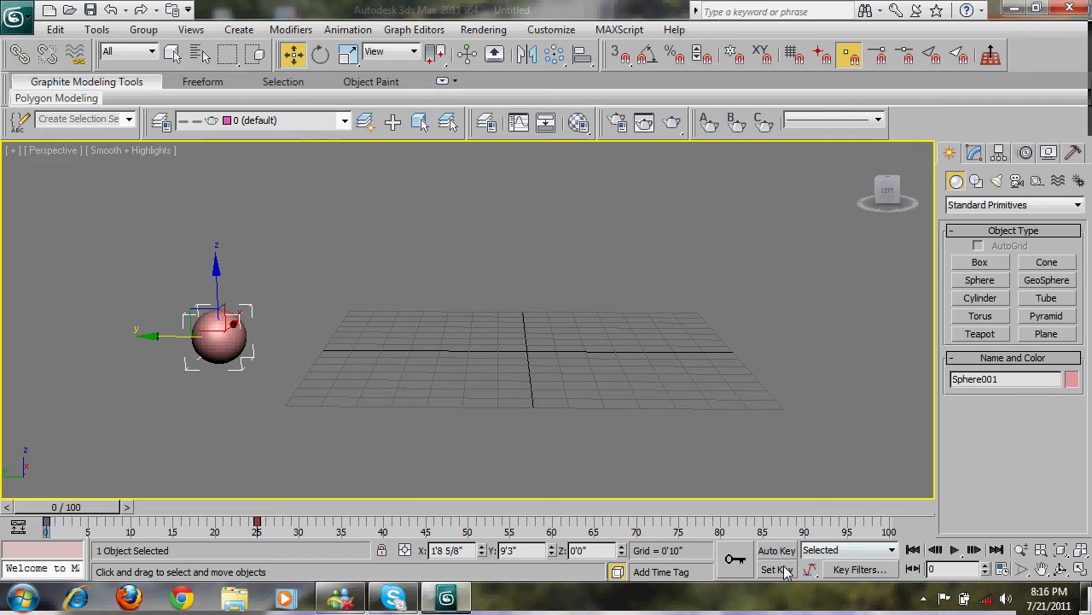
pyautogui.press("'")
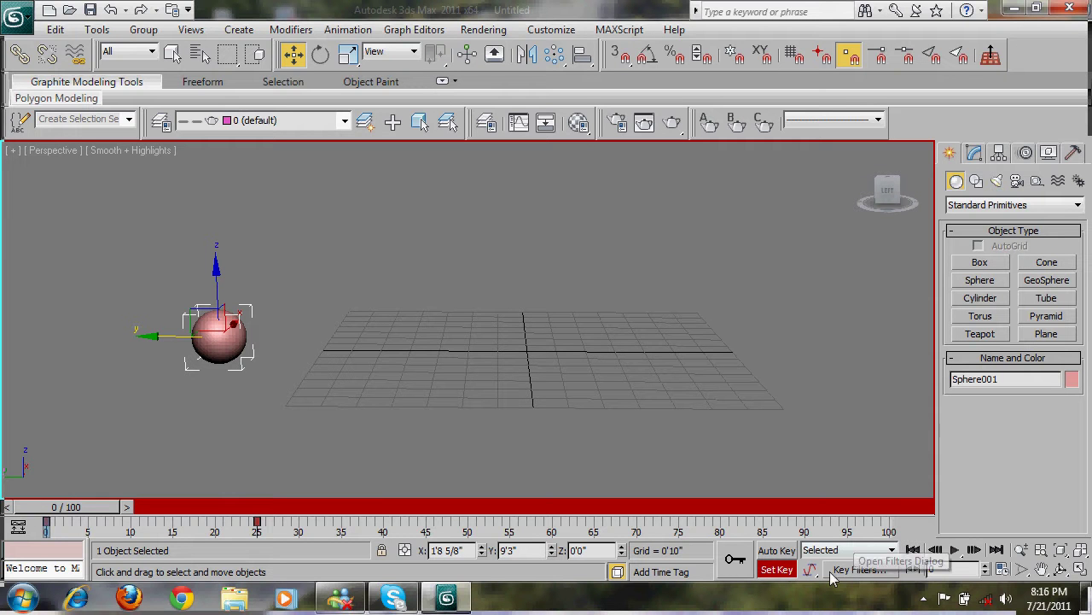
# - Set a key for the sphere at frame 50, moved back across the grid to about Y 9'1"
pyautogui.moveTo(64, 505); pyautogui.dragTo(493, 513)
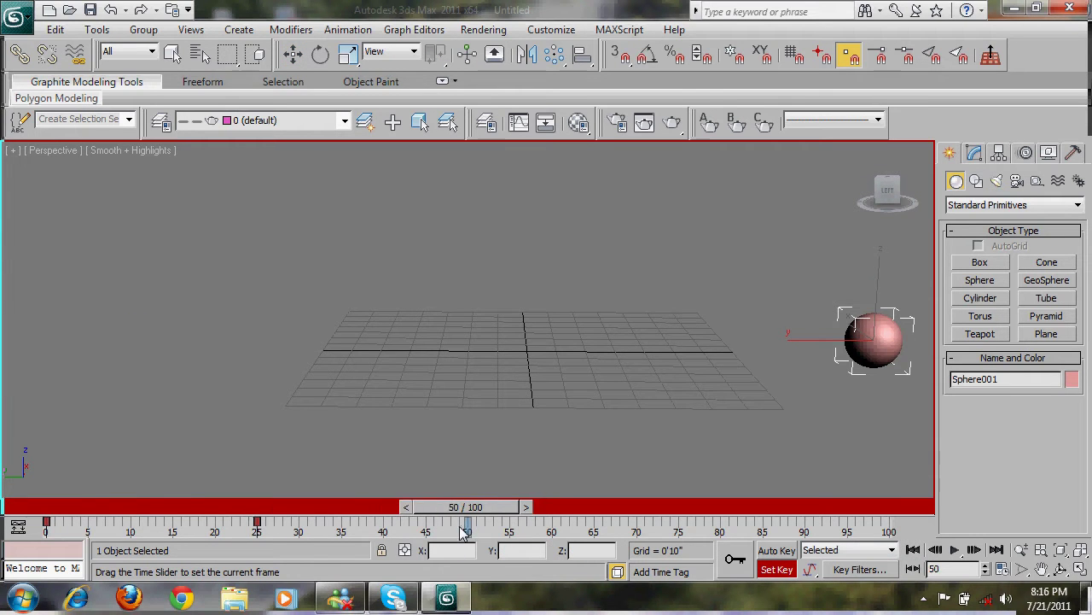
pyautogui.press('w')
pyautogui.moveTo(859, 345); pyautogui.dragTo(182, 367)
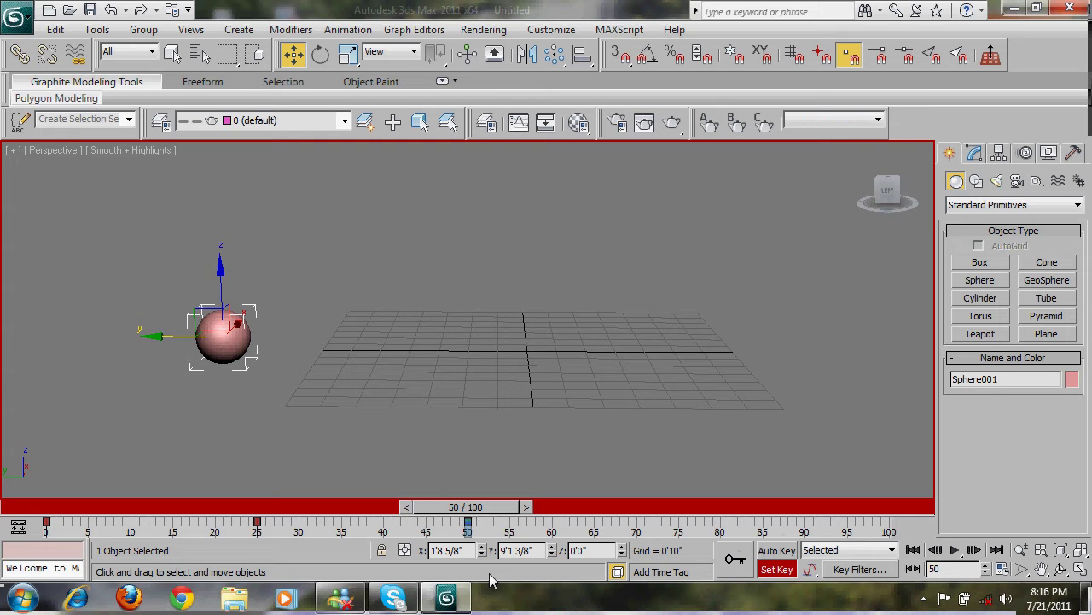
# - Turn off Set Key mode with the sphere selected and delete its key at frame 50
pyautogui.click(583, 440)
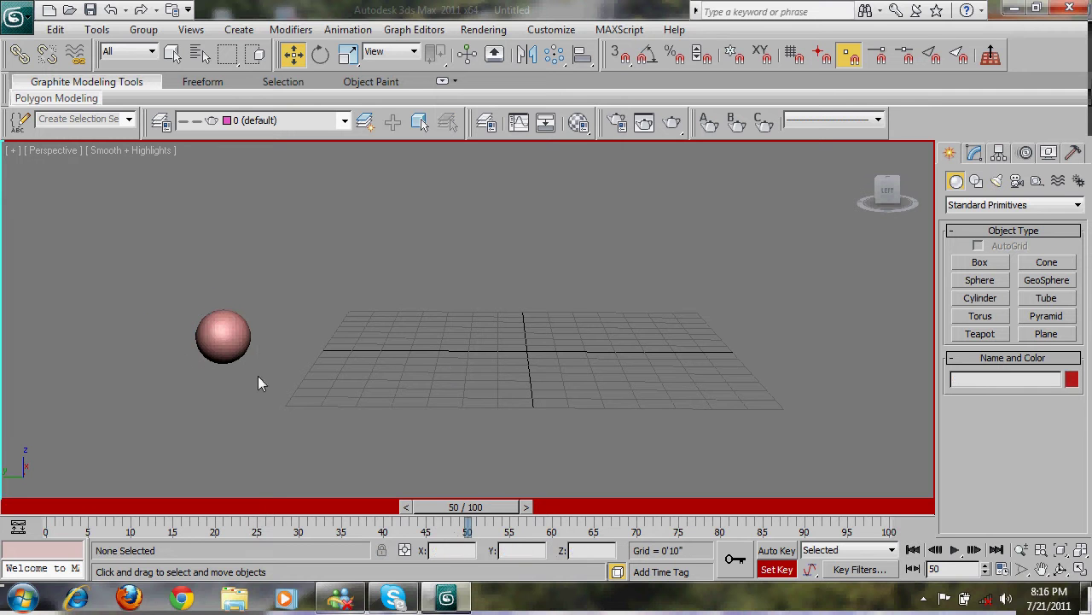
pyautogui.click(228, 328)
pyautogui.click(777, 569)
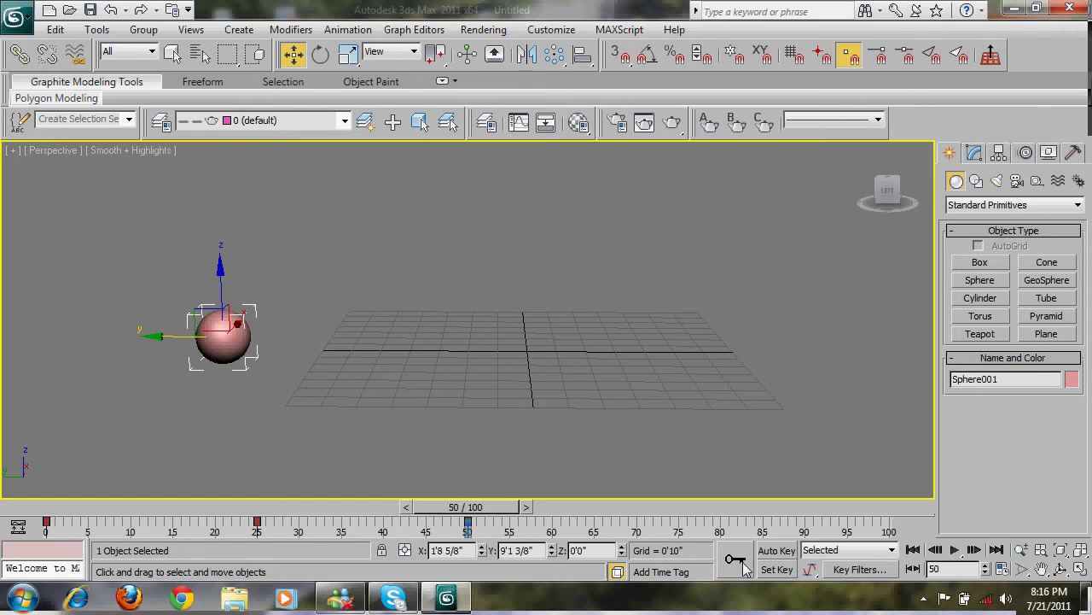
pyautogui.moveTo(503, 509); pyautogui.dragTo(435, 509)
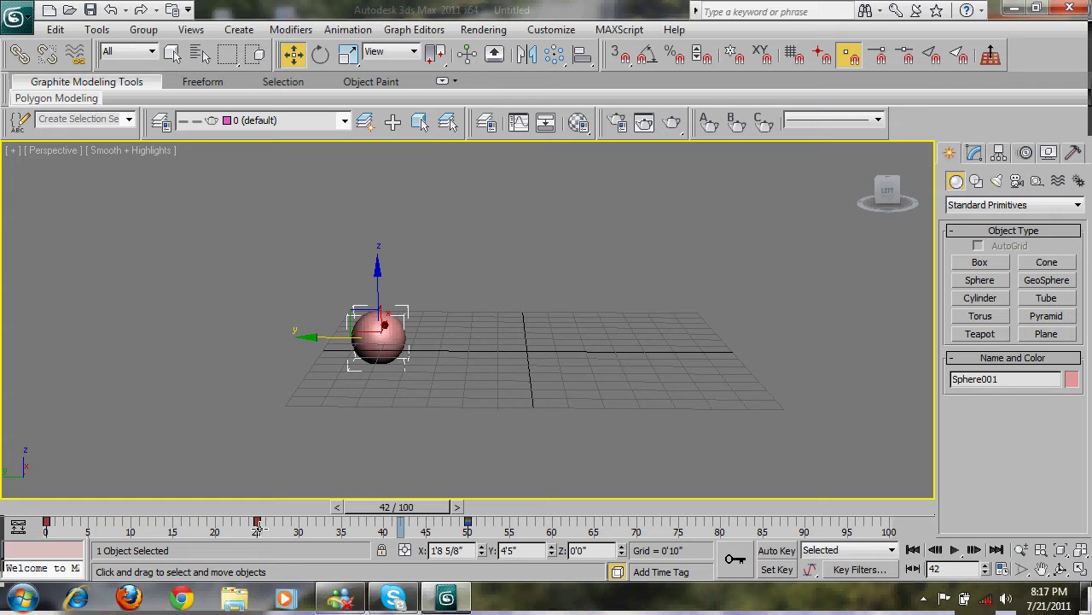
pyautogui.click(467, 522)
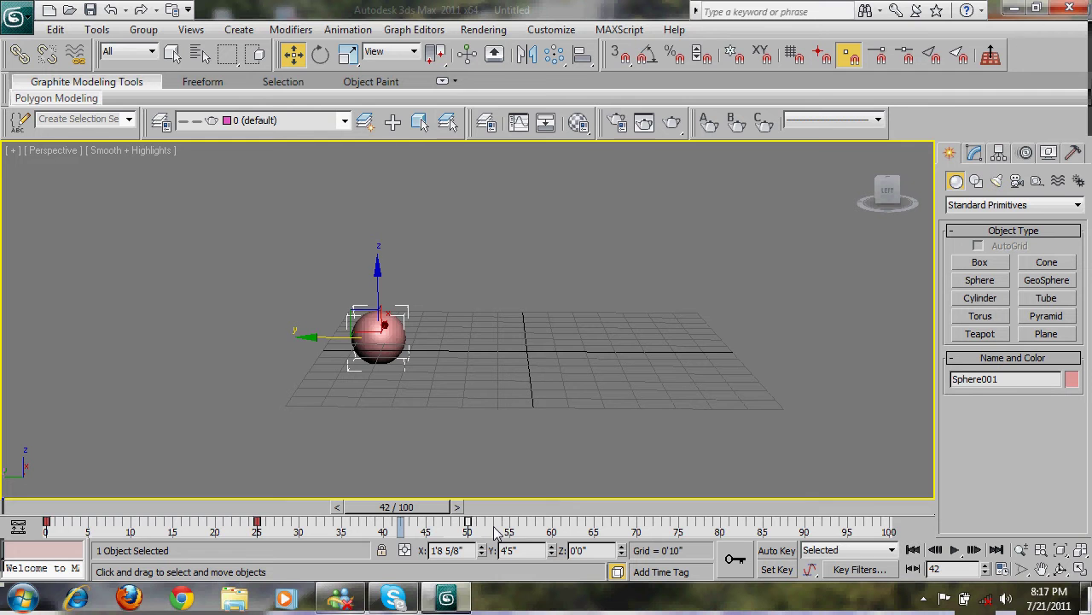
pyautogui.moveTo(468, 523); pyautogui.dragTo(299, 523)
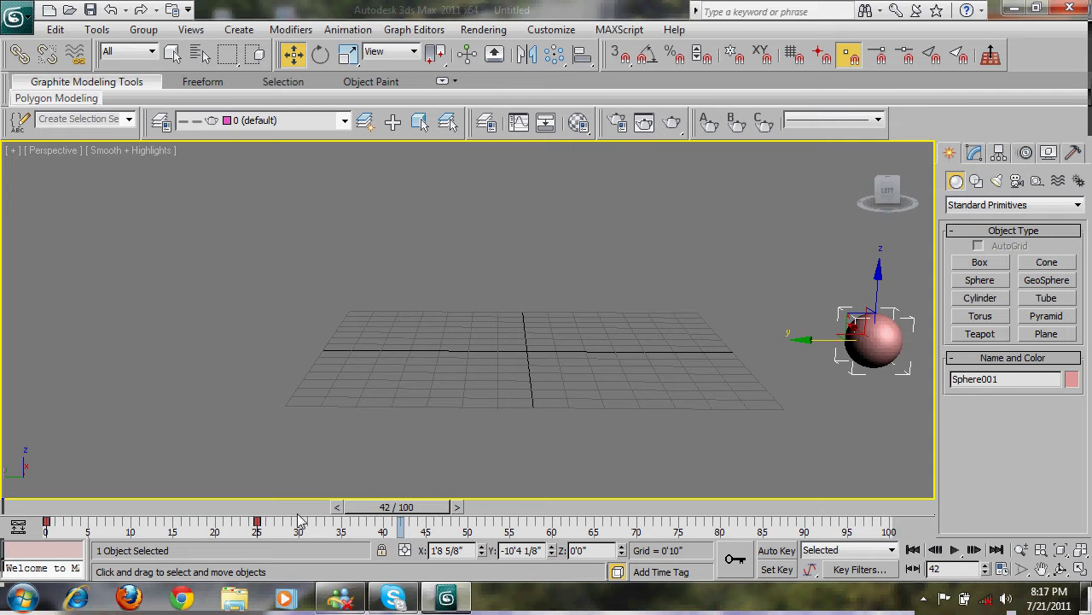
pyautogui.hotkey('ctrl', 'd')
# - Reselect the sphere, turn on Auto Key mode and advance the timeline to frame 50
pyautogui.click(254, 507)
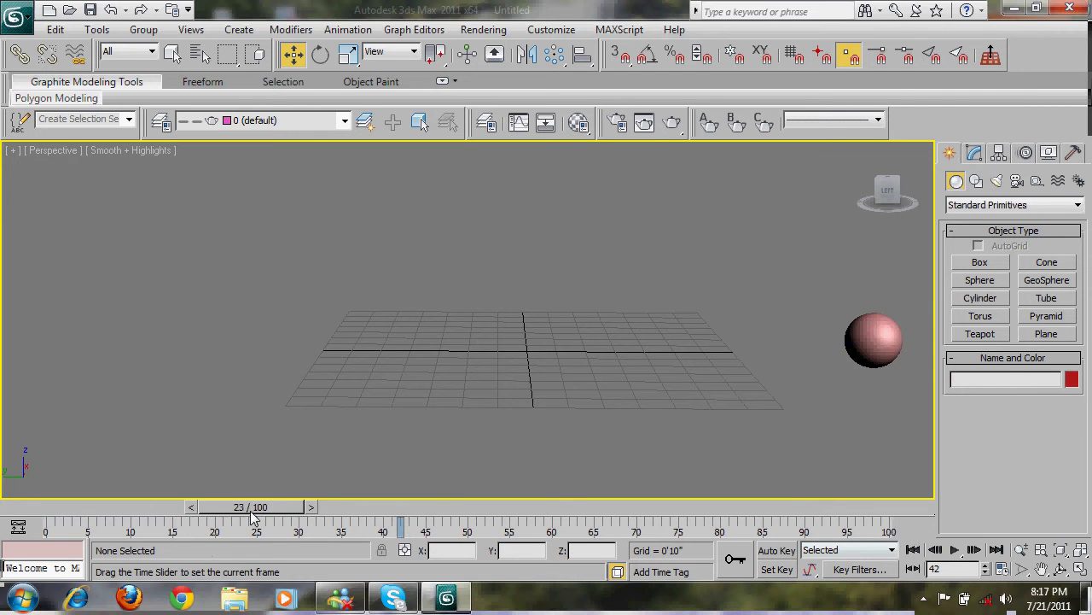
pyautogui.moveTo(254, 507); pyautogui.dragTo(213, 507)
pyautogui.click(781, 337)
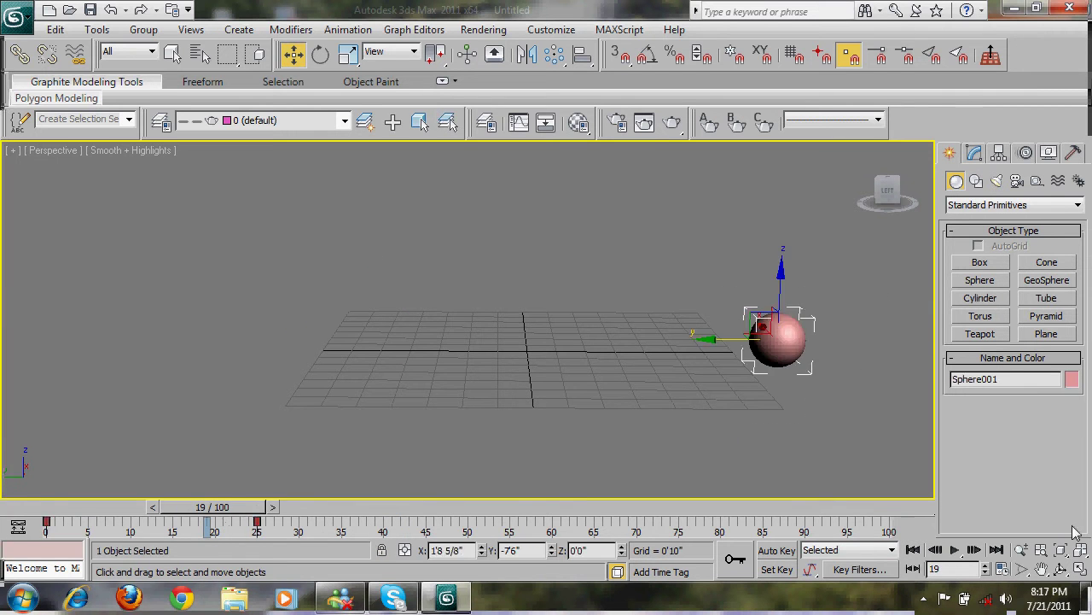
pyautogui.click(778, 551)
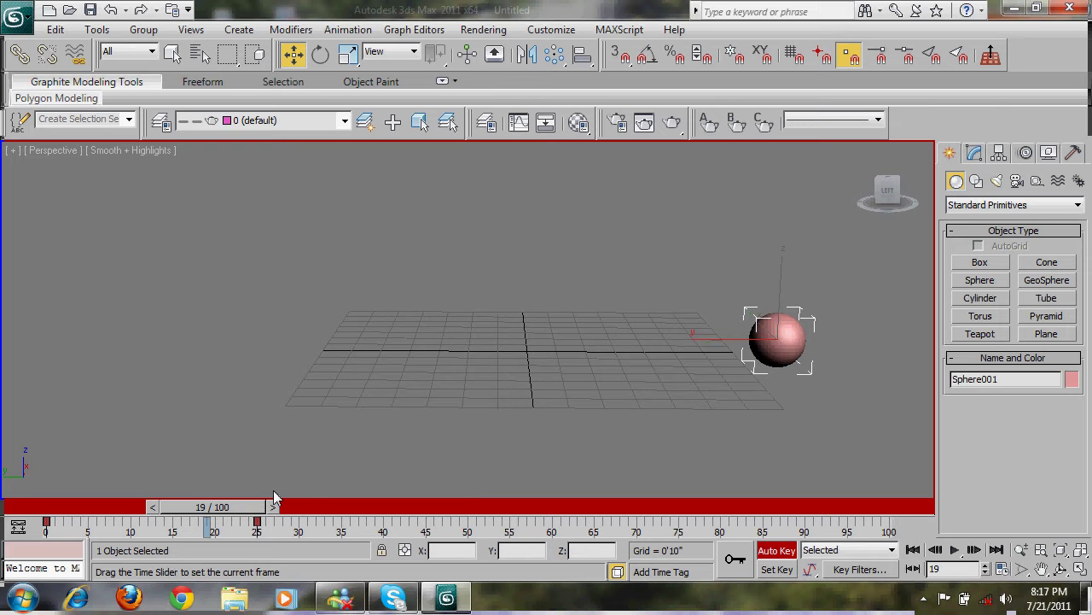
pyautogui.moveTo(275, 502); pyautogui.dragTo(326, 502)
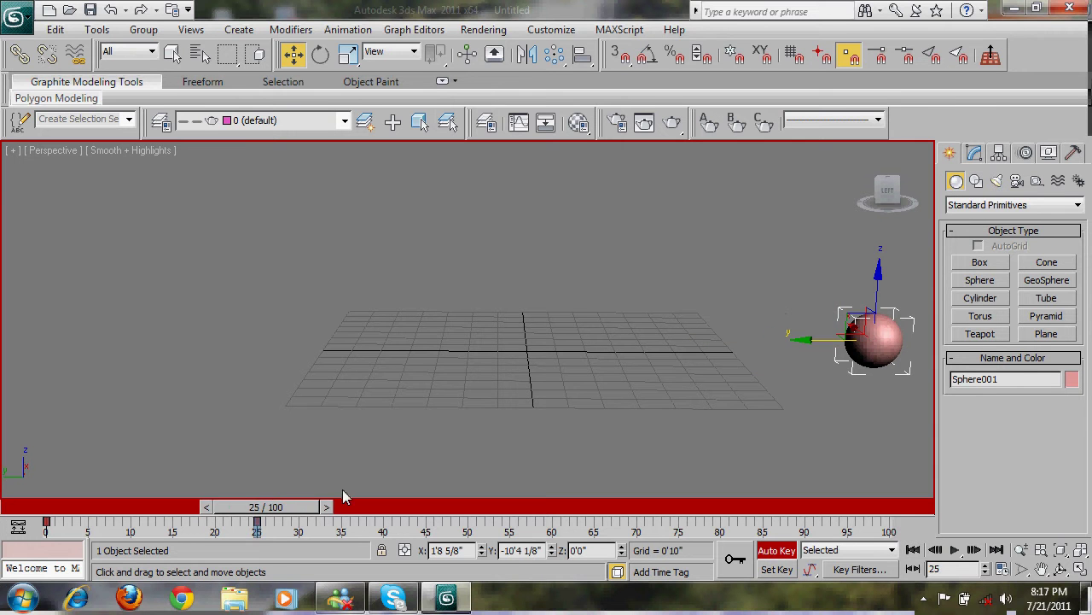
pyautogui.click(276, 508)
pyautogui.moveTo(276, 510); pyautogui.dragTo(282, 544)
pyautogui.press('w')
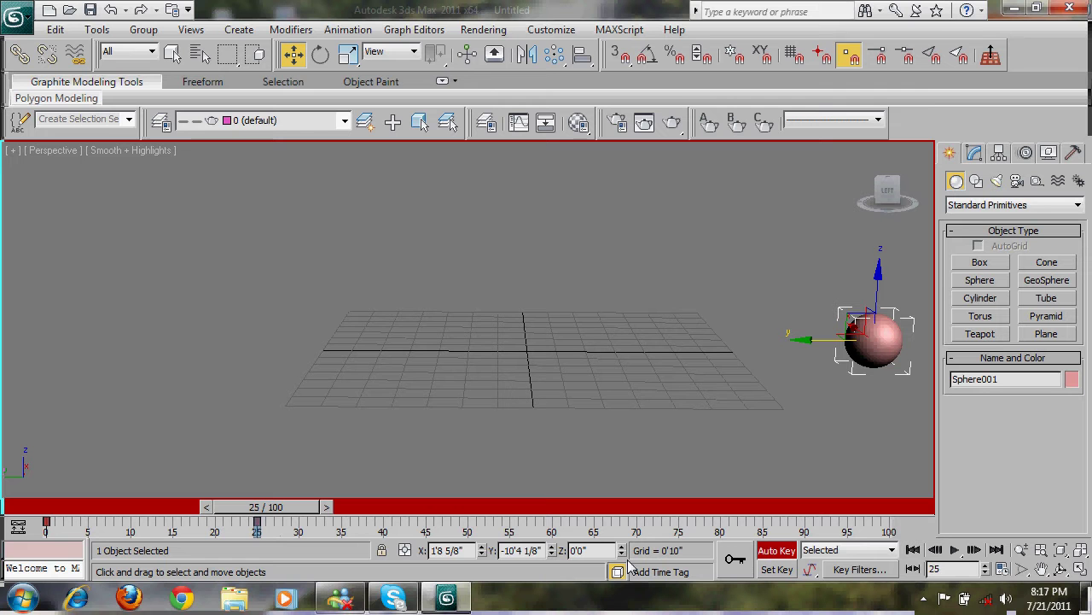
pyautogui.moveTo(309, 508); pyautogui.dragTo(507, 536)
pyautogui.press('w')
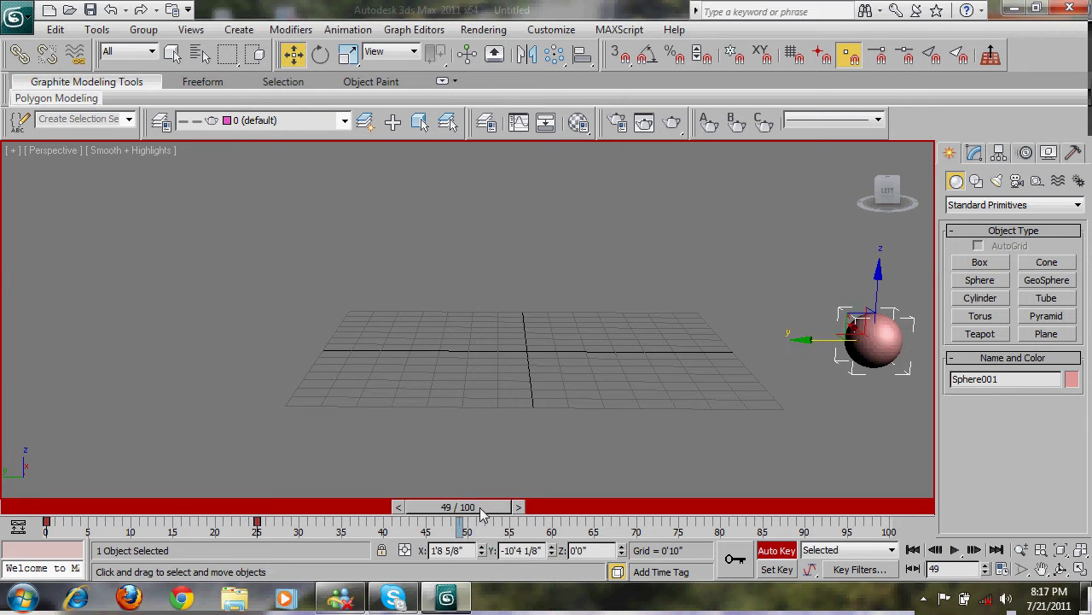
# - Toggle between the Set Key and Auto Key modes, ending in Auto Key, and move the sphere to about Y 11'8" at frame 50
pyautogui.click(776, 549)
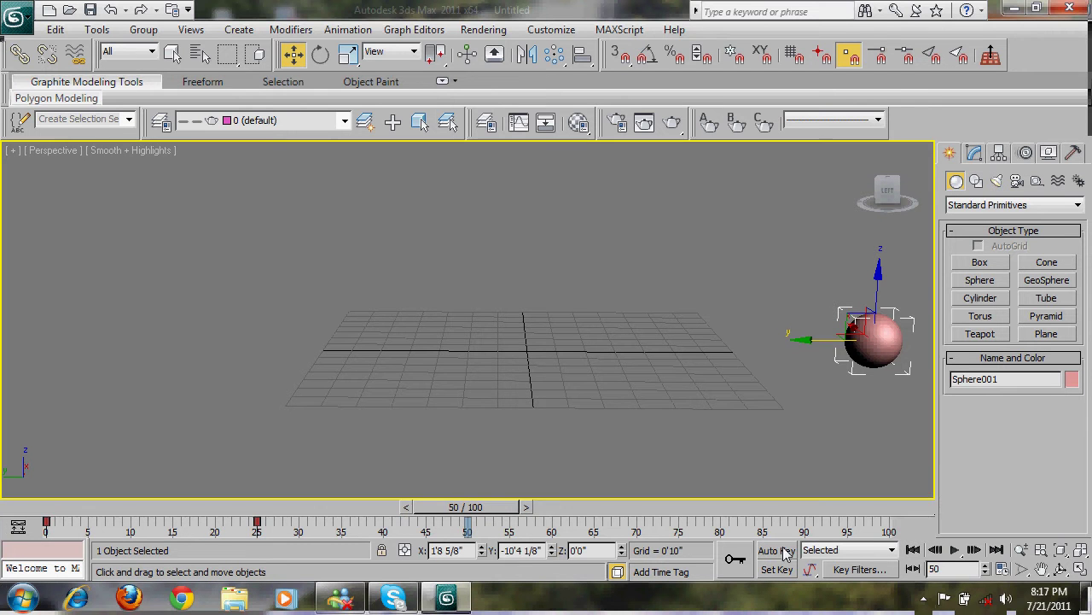
pyautogui.click(777, 568)
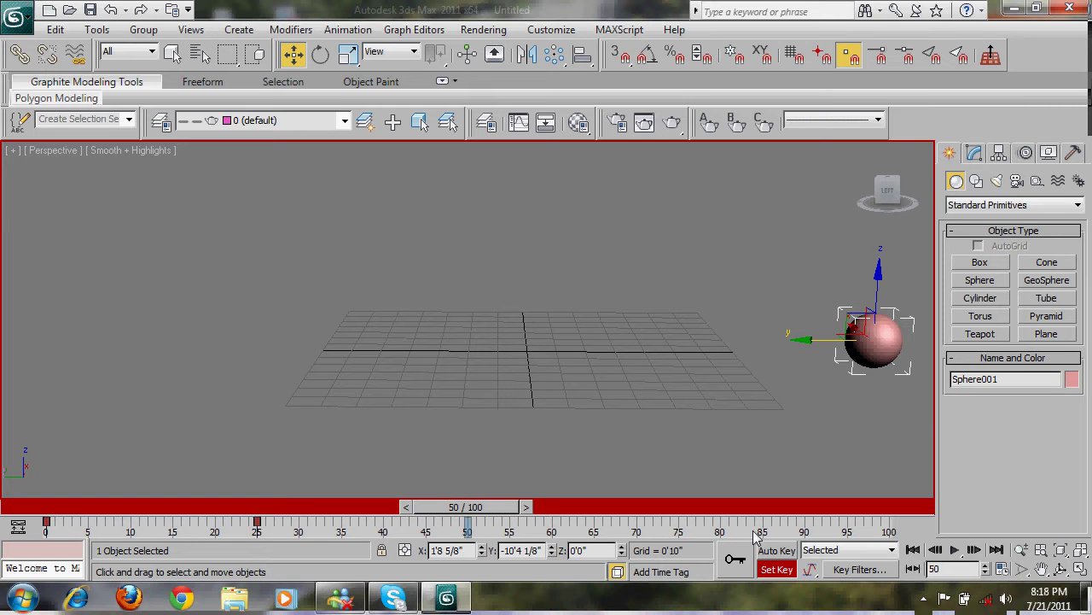
pyautogui.click(778, 568)
pyautogui.click(777, 550)
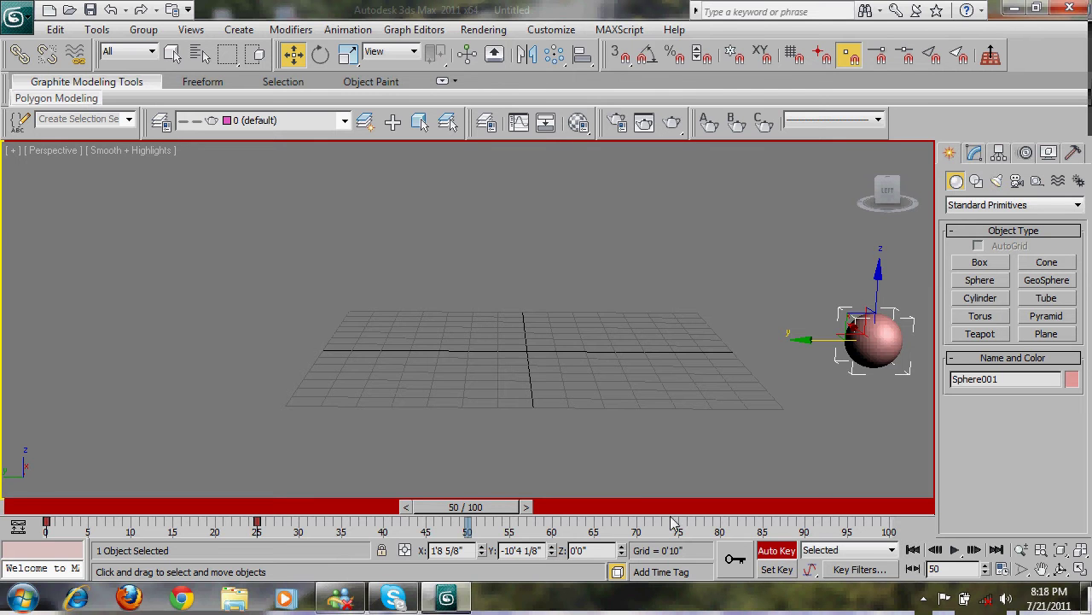
pyautogui.moveTo(805, 339); pyautogui.dragTo(69, 334)
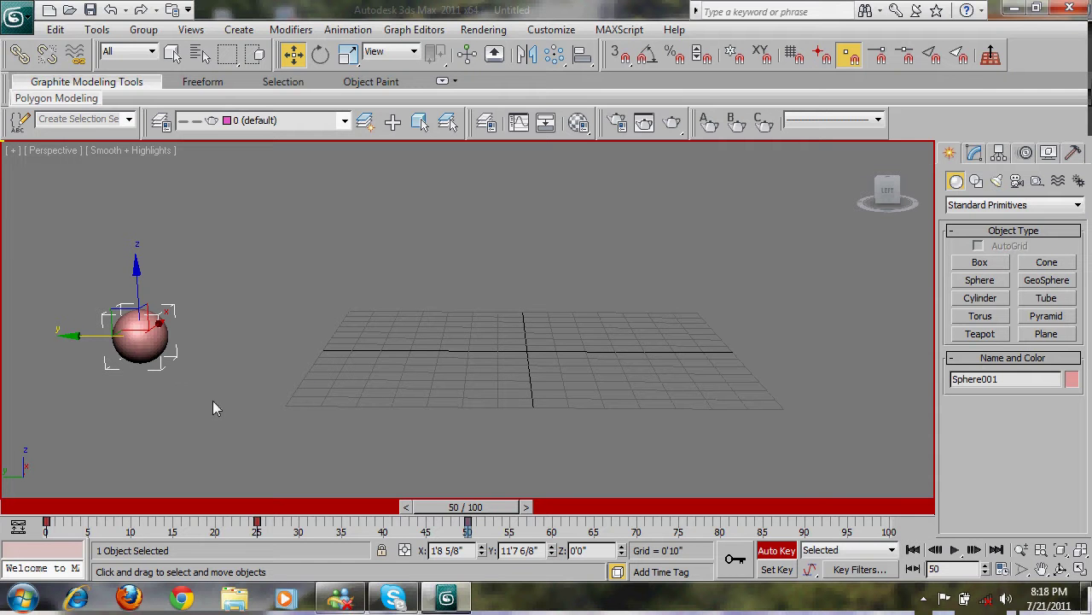
# - Scale the sphere uniformly to about 475% at frame 50 and deselect it
pyautogui.press('r')
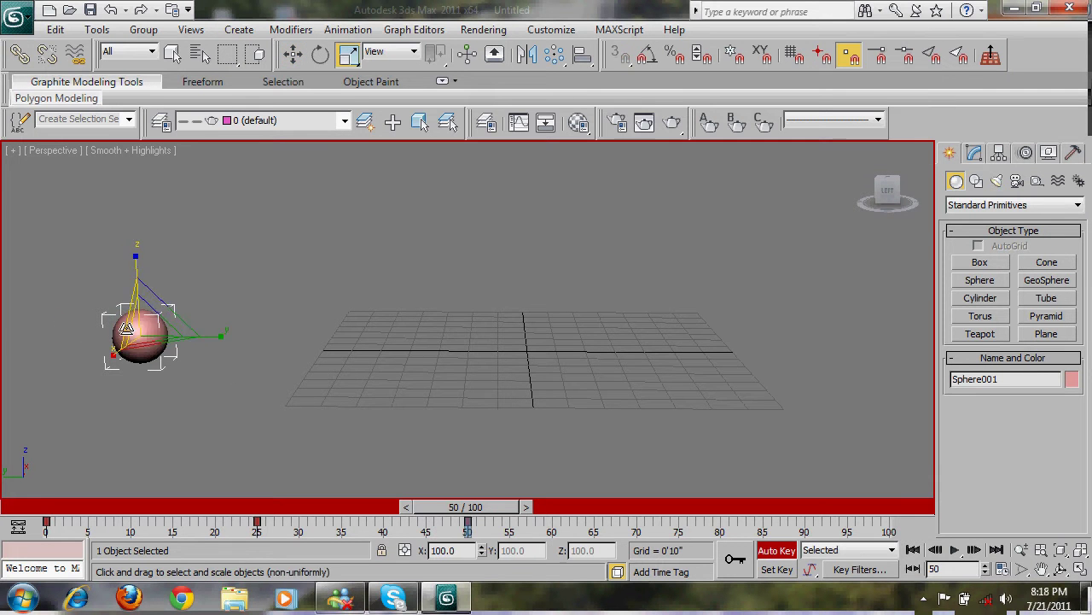
pyautogui.moveTo(143, 324); pyautogui.dragTo(401, 606)
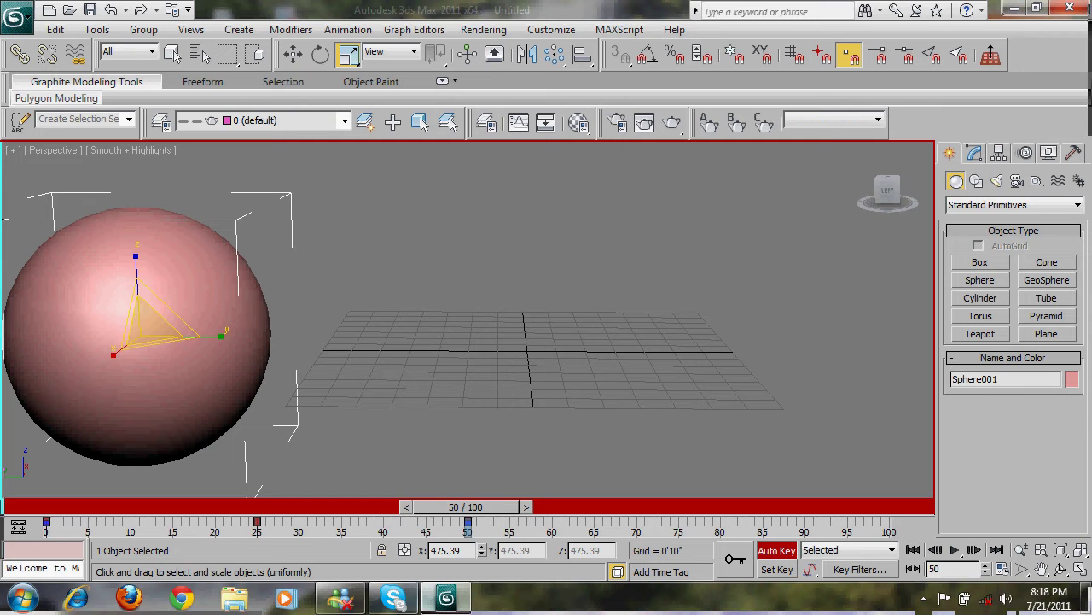
pyautogui.click(627, 324)
pyautogui.press('w')
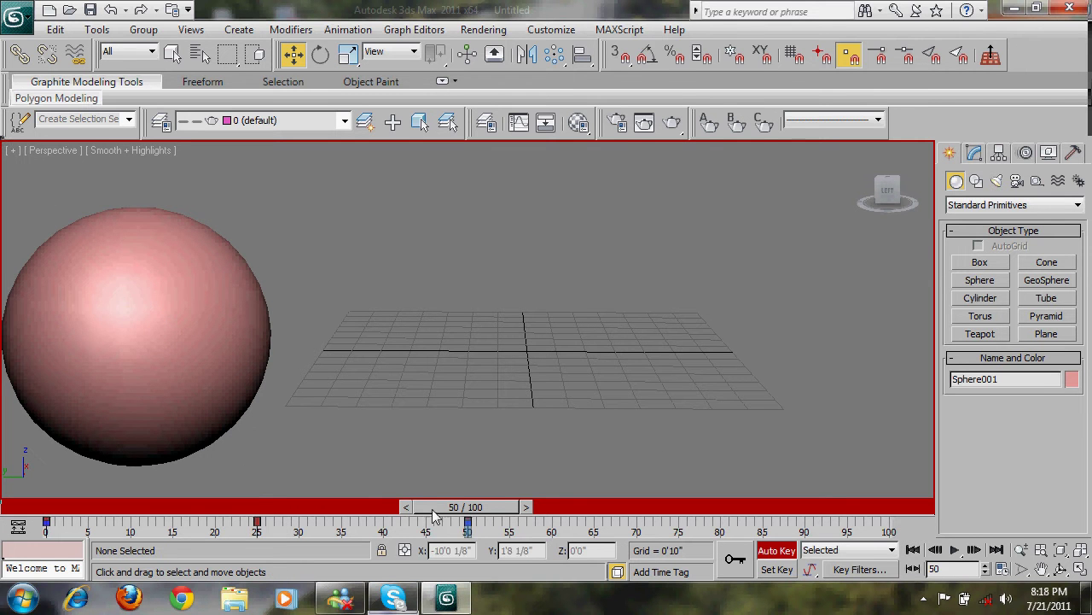
# - Reselect the sphere and scrub the timeline to frame 0 and back to frame 50 to review its scaling
pyautogui.moveTo(455, 510); pyautogui.dragTo(438, 510)
pyautogui.click(195, 336)
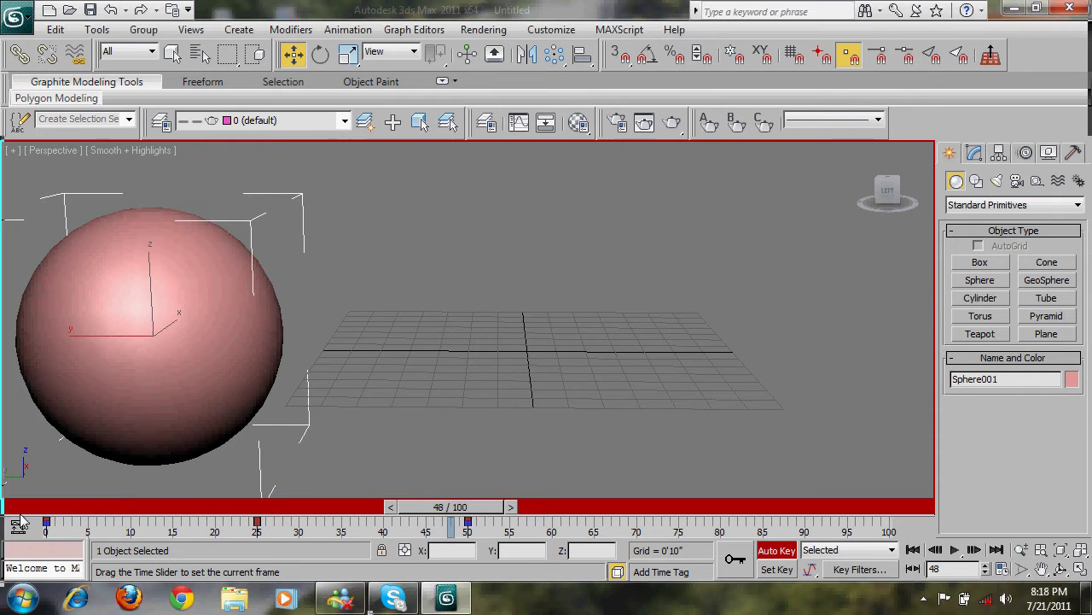
pyautogui.moveTo(450, 506); pyautogui.dragTo(51, 506)
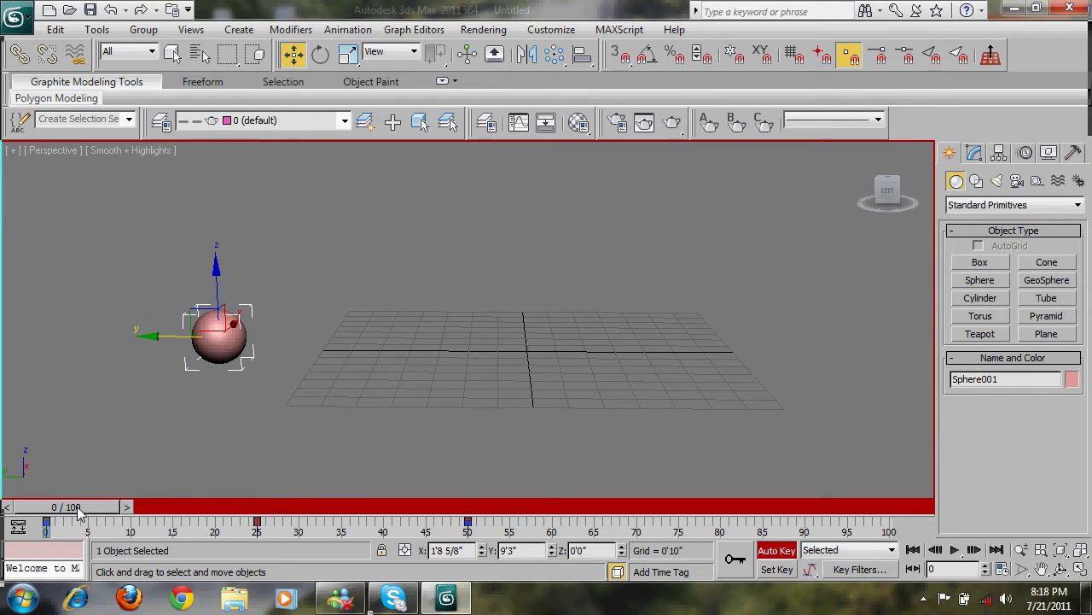
pyautogui.moveTo(78, 509); pyautogui.dragTo(468, 546)
# - Flatten the enlarged sphere along its Z axis at frame 50 into a wide ellipsoid
pyautogui.press('w')
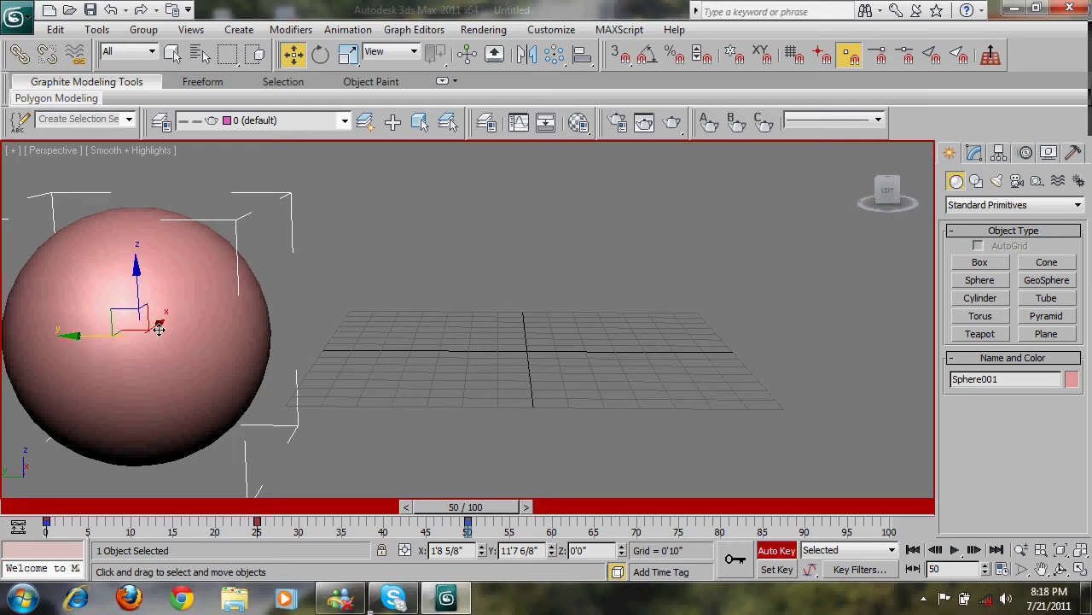
pyautogui.press('r')
pyautogui.press('r')
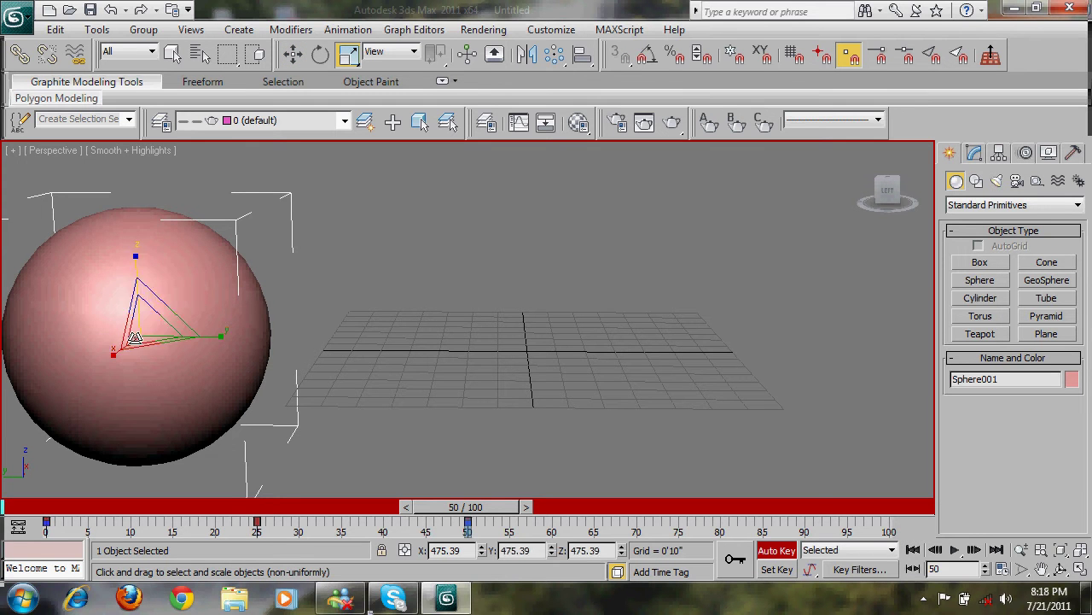
pyautogui.moveTo(136, 256); pyautogui.dragTo(516, 551)
# - At frame 75, move the flattened sphere to about Y -7'3" and rotate it about -99 degrees around X
pyautogui.moveTo(516, 507); pyautogui.dragTo(658, 516)
pyautogui.press('w')
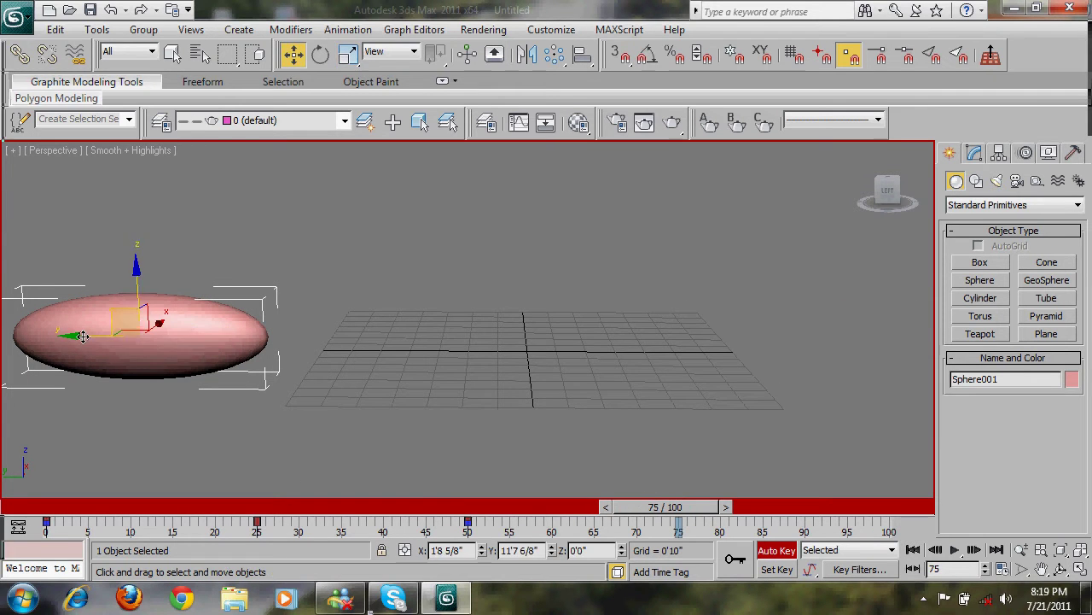
pyautogui.moveTo(190, 348); pyautogui.dragTo(710, 365)
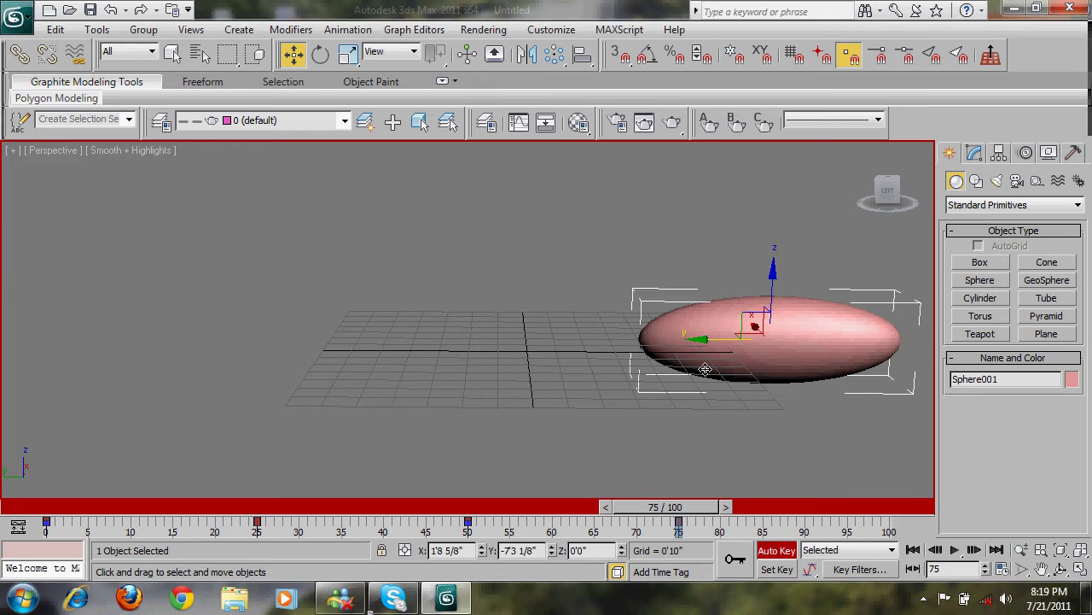
pyautogui.press('e')
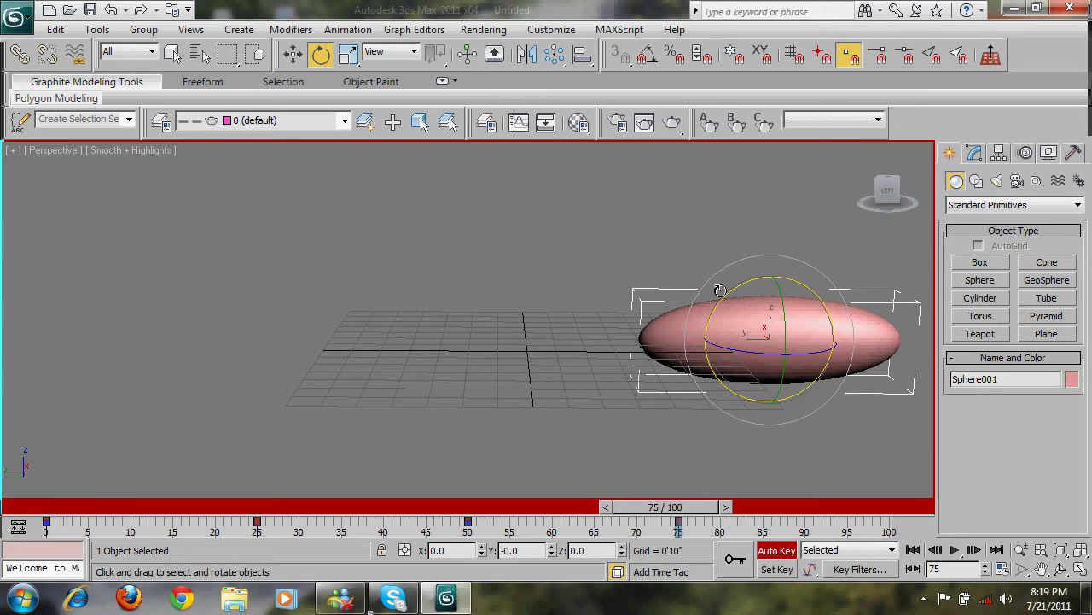
pyautogui.moveTo(781, 283); pyautogui.dragTo(475, 550)
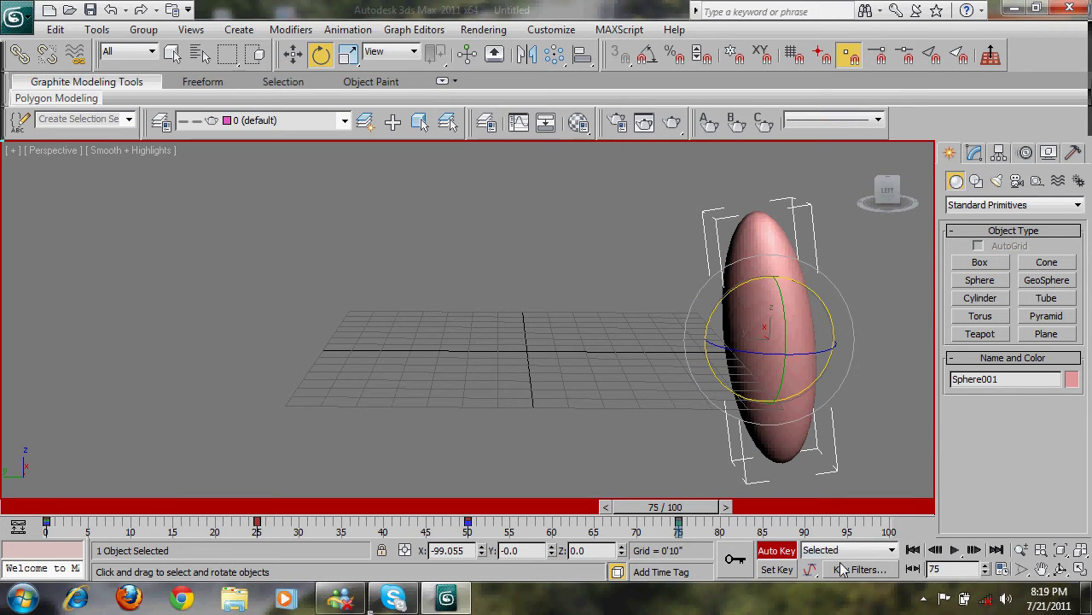
# - At frame 100, rotate the flattened sphere back to nearly horizontal and move it to about Y 9'5"
pyautogui.moveTo(710, 510); pyautogui.dragTo(929, 508)
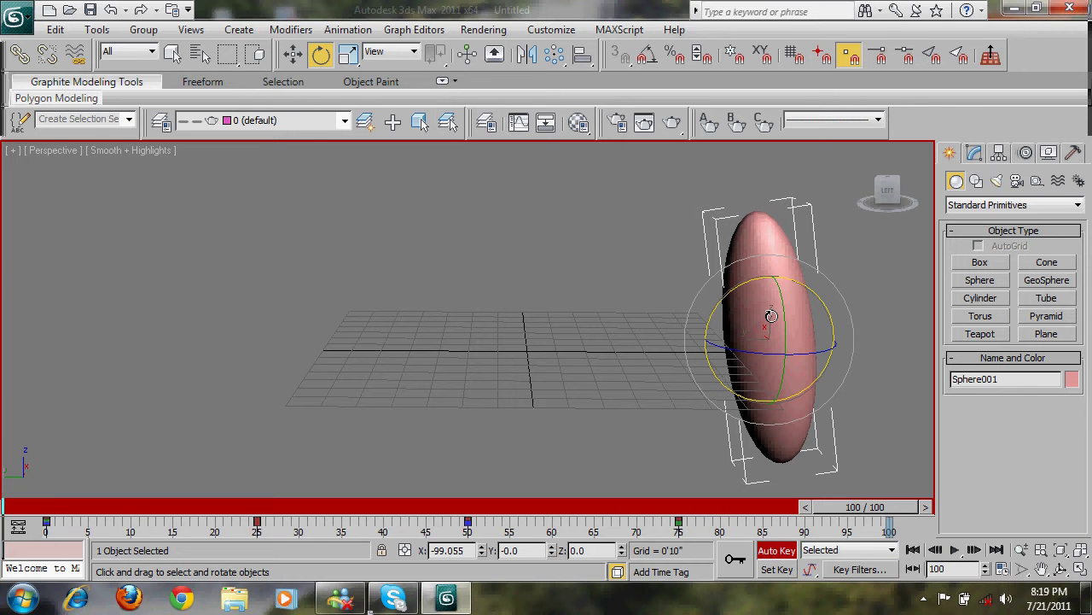
pyautogui.moveTo(736, 293); pyautogui.dragTo(615, 378)
pyautogui.press('w')
pyautogui.moveTo(725, 344); pyautogui.dragTo(192, 355)
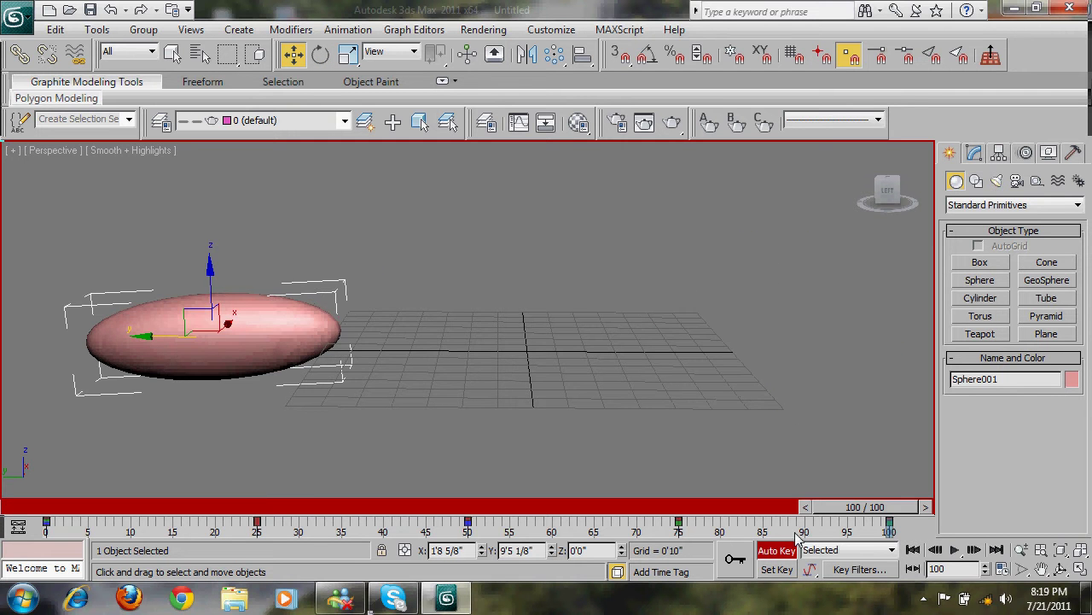
# - Play the sphere's move, scale and rotate animation from the start, stop it and return to frame 0
pyautogui.click(913, 550)
pyautogui.click(954, 549)
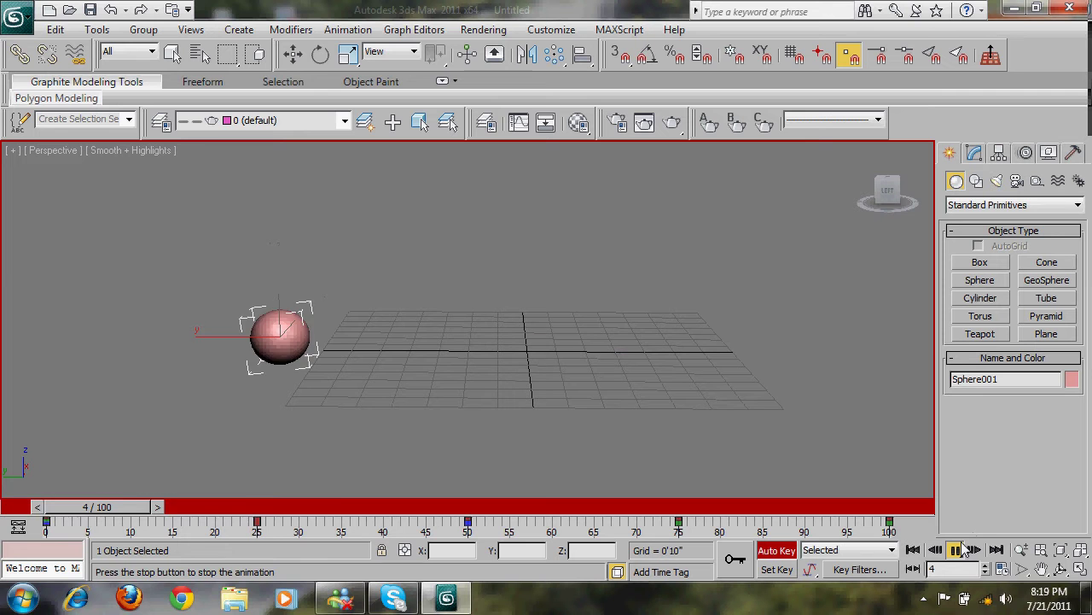
pyautogui.click(958, 553)
pyautogui.click(913, 549)
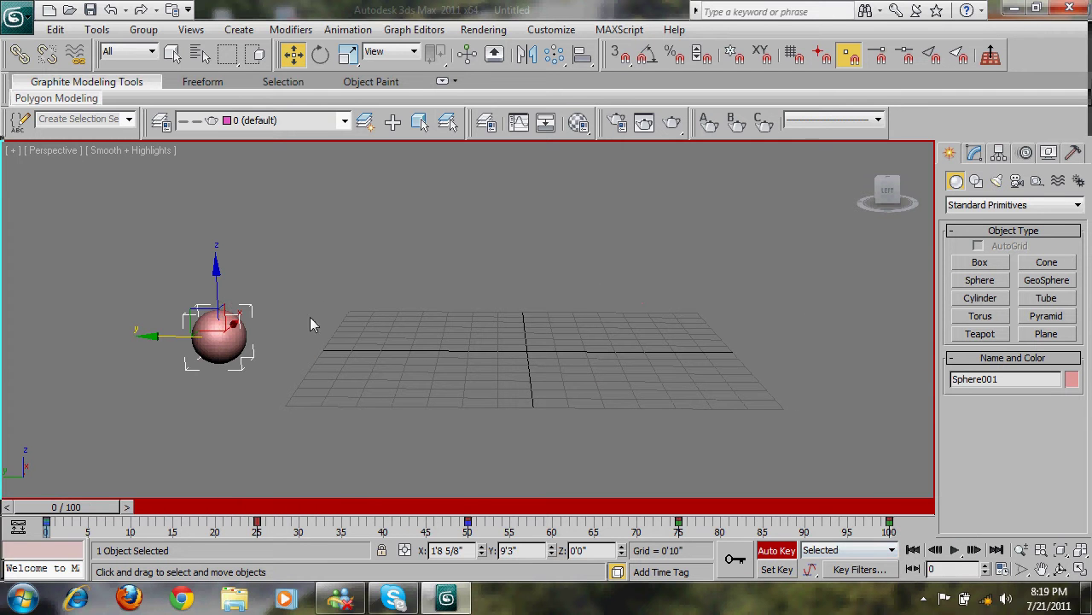
# - Deselect the sphere and create a box about 5'0" long, 10'11" wide and 4'10" high in the middle of the grid
pyautogui.moveTo(62, 294); pyautogui.dragTo(283, 378)
pyautogui.click(893, 234)
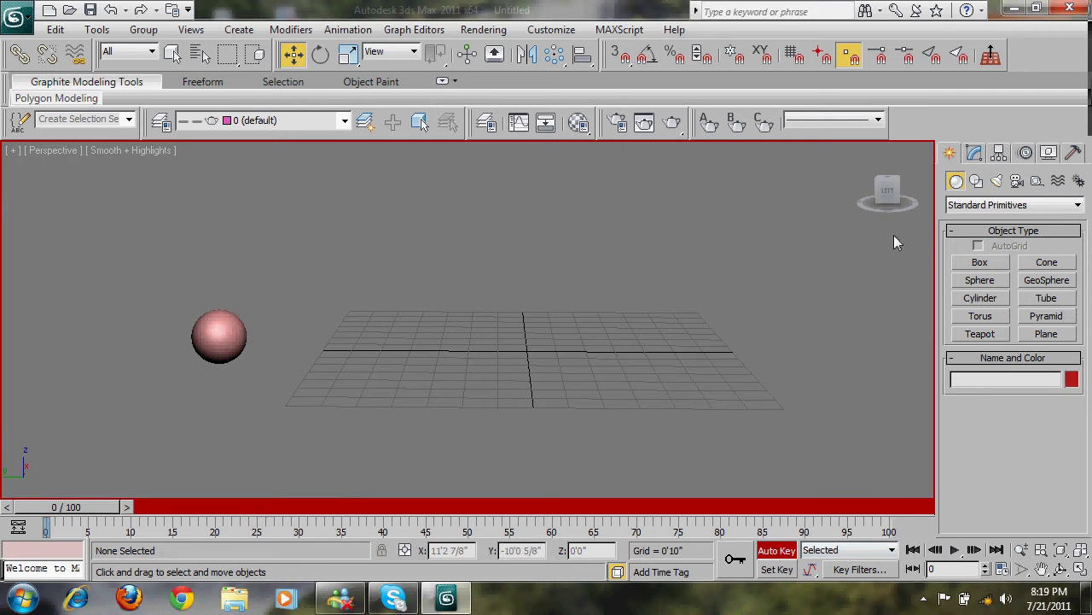
pyautogui.click(980, 262)
pyautogui.moveTo(558, 344); pyautogui.dragTo(409, 400)
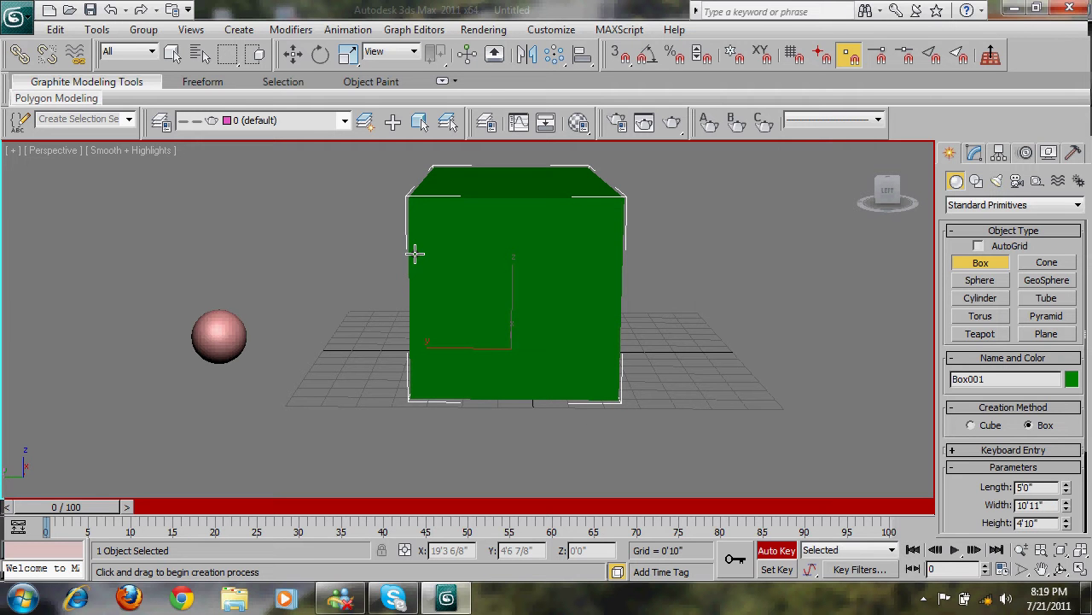
pyautogui.click(414, 253)
pyautogui.rightClick(679, 316)
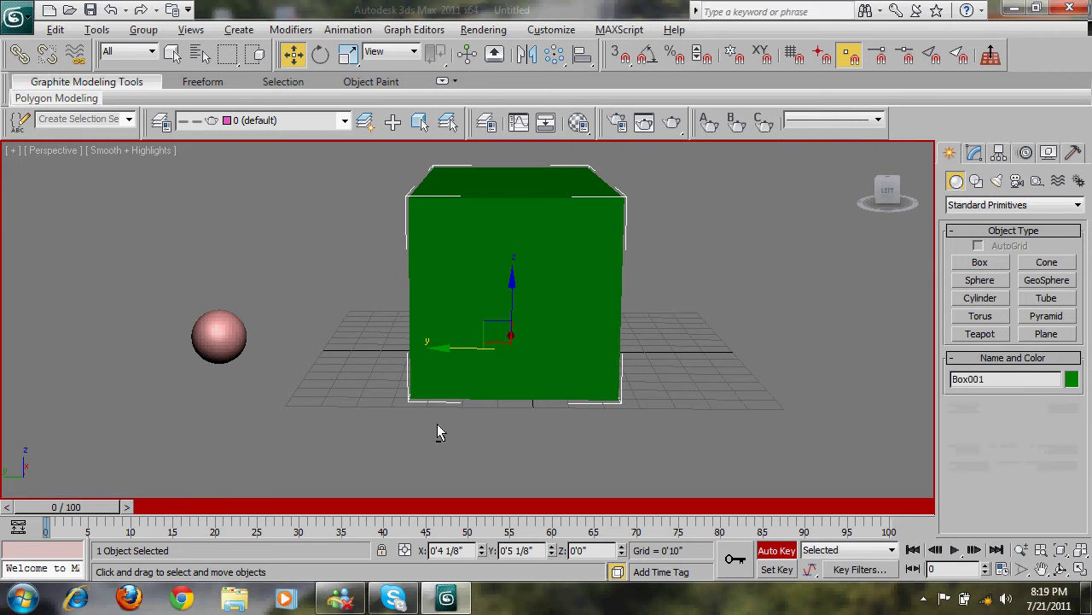
# - At frame 0, move the box along X towards the back edge of the grid and narrow it in X to about 13.6 percent
pyautogui.keyDown('alt'); pyautogui.moveTo(437, 424); pyautogui.dragTo(558, 381, button='middle'); pyautogui.keyUp('alt')
pyautogui.keyDown('alt'); pyautogui.click(506, 390); pyautogui.keyUp('alt')
pyautogui.press('r')
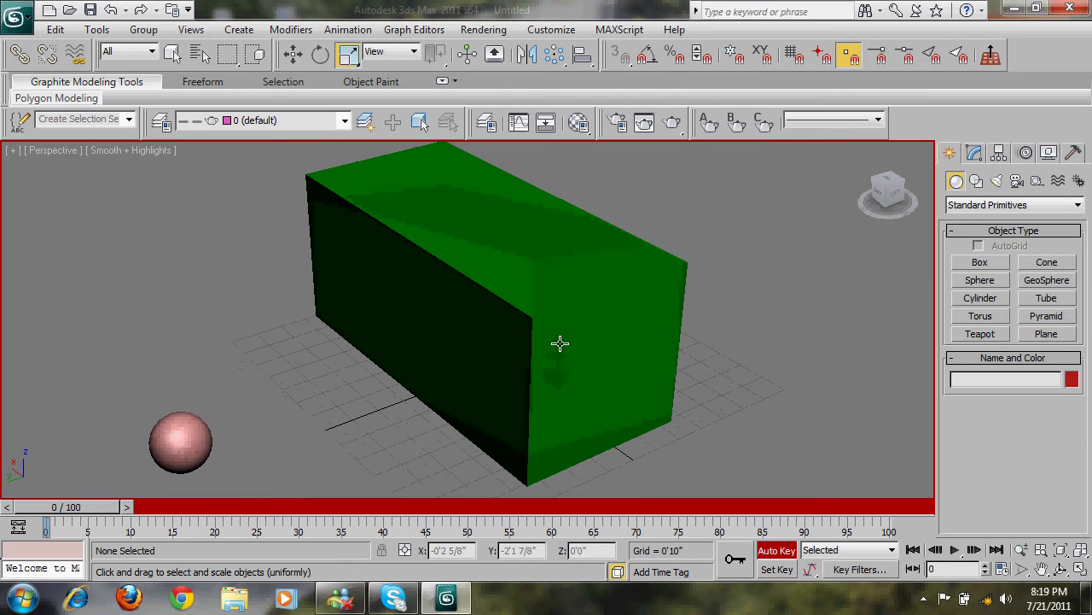
pyautogui.click(531, 398)
pyautogui.moveTo(532, 398); pyautogui.dragTo(367, 288)
pyautogui.press('w')
pyautogui.press('r')
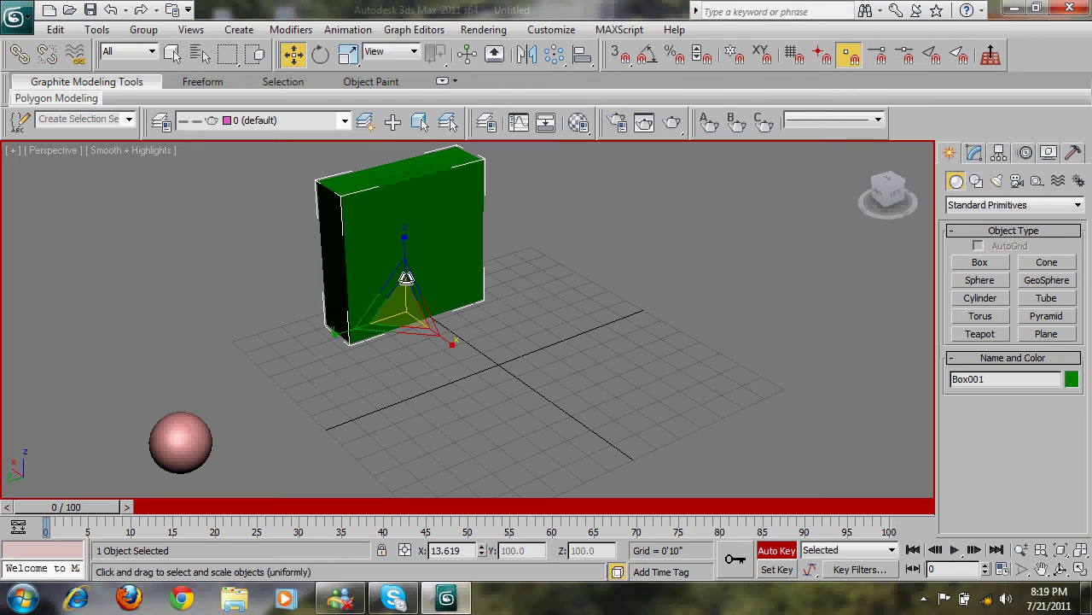
# - Shrink the box at frame 0 to a tiny speck, scaled to about X 1.8, Y 3.2 and Z 1.0 percent
pyautogui.moveTo(411, 248); pyautogui.dragTo(456, 349)
pyautogui.hotkey('ctrl', 'z')
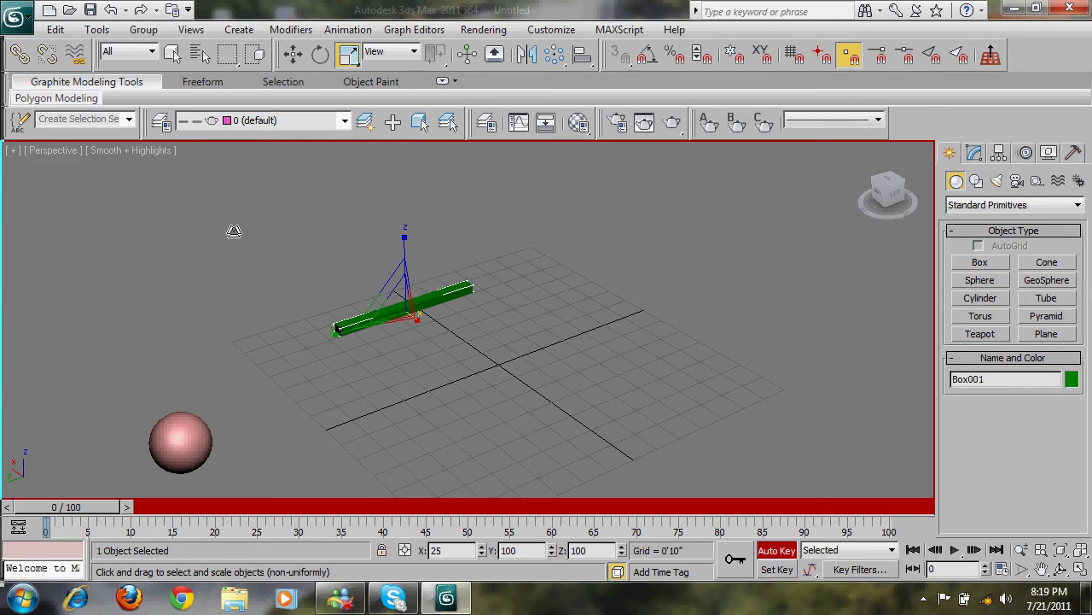
pyautogui.moveTo(329, 327); pyautogui.dragTo(873, 259)
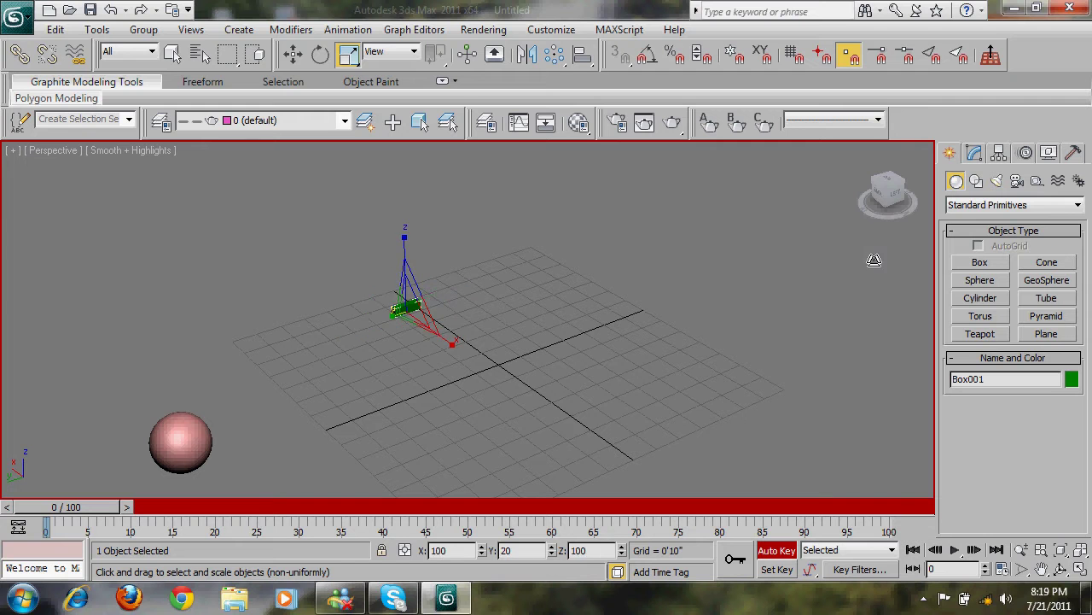
pyautogui.press('r')
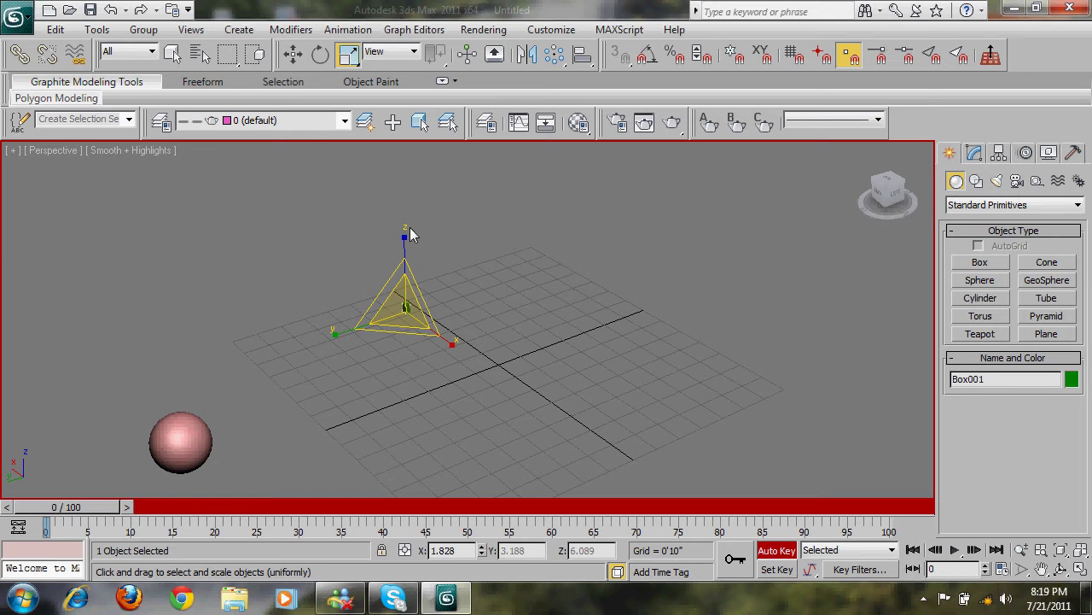
pyautogui.moveTo(406, 303); pyautogui.dragTo(446, 475)
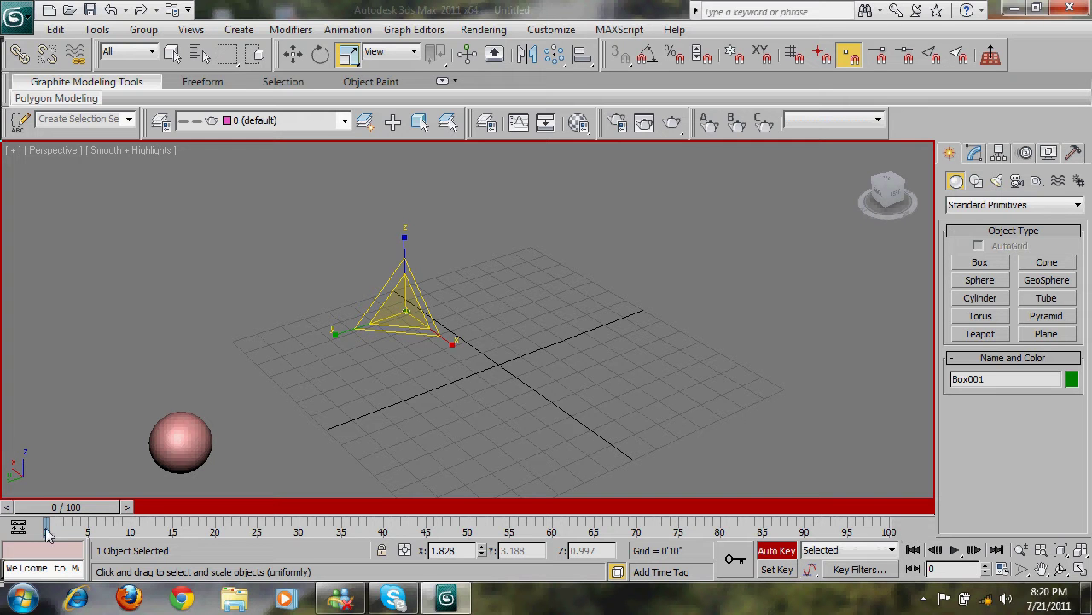
# - At frame 25, stretch the tiny box along Y to about 100 percent, forming a thin strip
pyautogui.moveTo(58, 510); pyautogui.dragTo(264, 507)
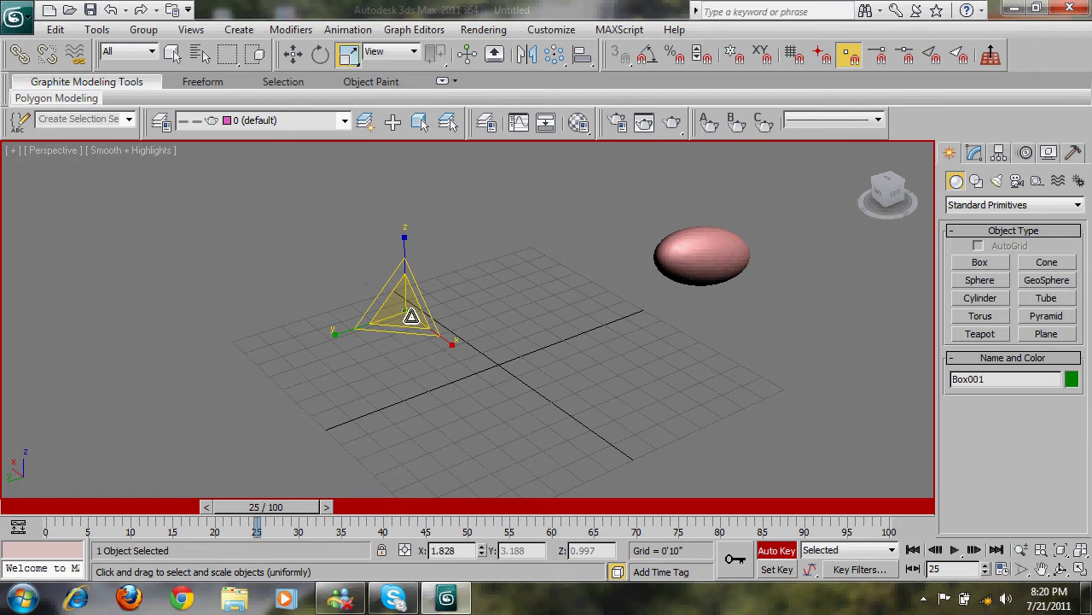
pyautogui.moveTo(337, 330); pyautogui.dragTo(256, 555)
pyautogui.rightClick(256, 554)
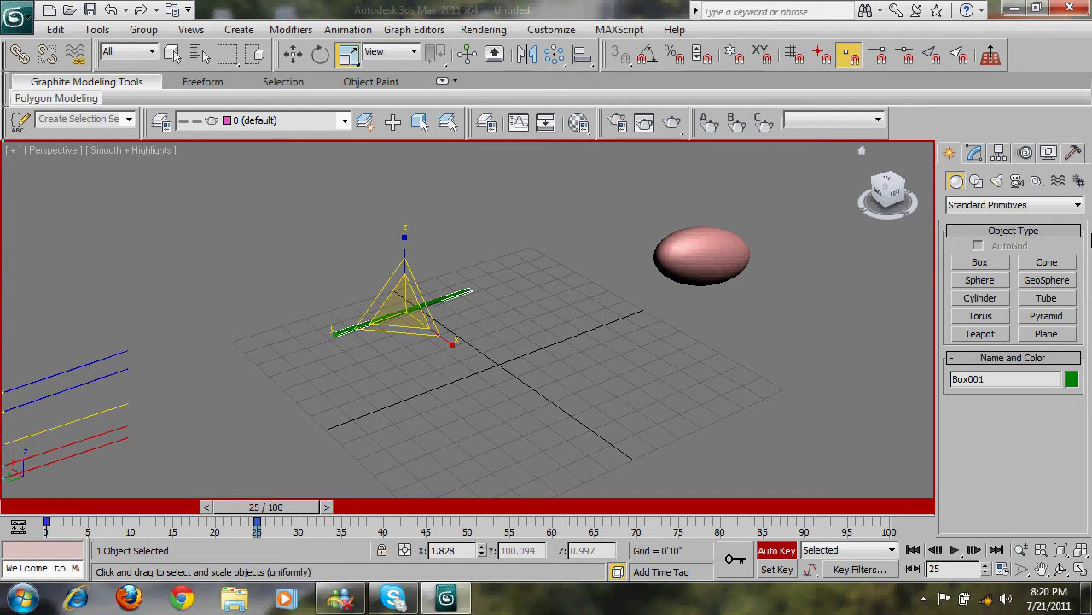
# - At frame 50, widen the thin strip along X to about 46.7 percent, forming a flat slab
pyautogui.moveTo(256, 516); pyautogui.dragTo(463, 539)
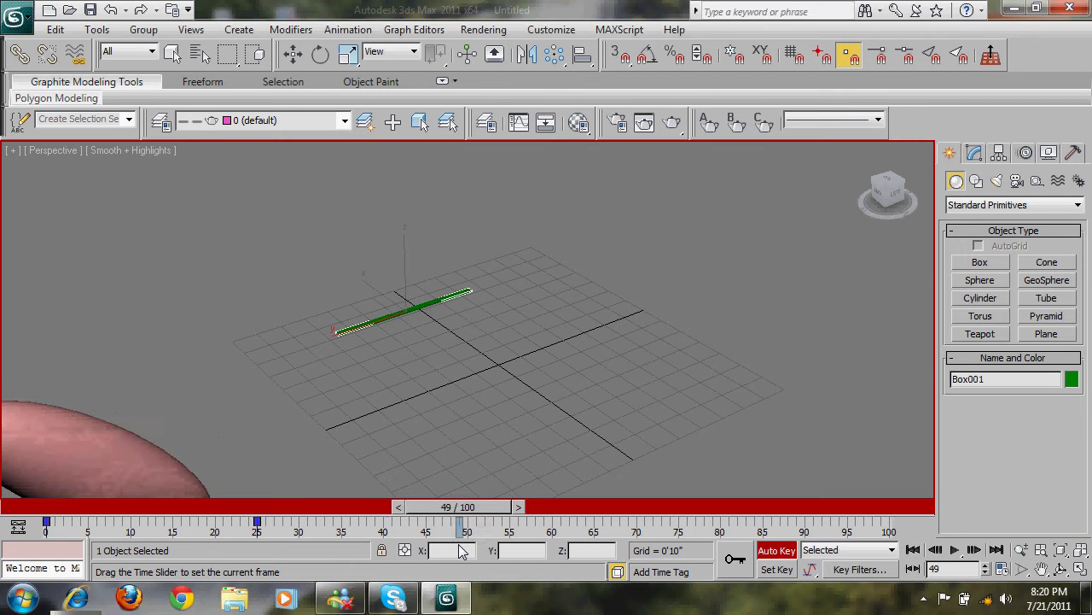
pyautogui.moveTo(449, 345); pyautogui.dragTo(731, 504)
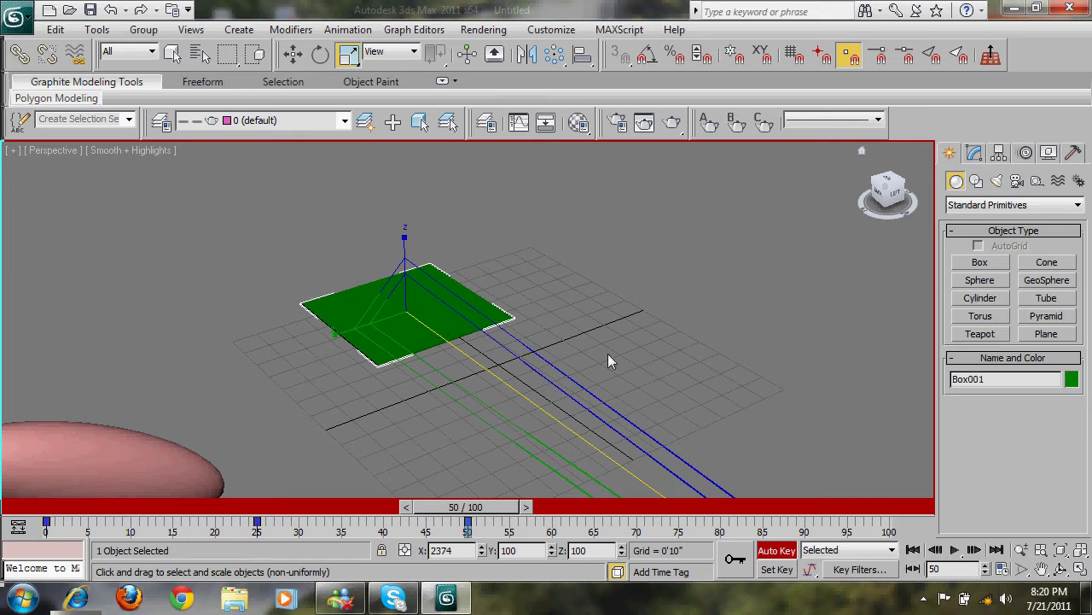
pyautogui.press('r')
# - At frame 75, scale the flat slab up along Z into a tall block
pyautogui.moveTo(503, 509); pyautogui.dragTo(679, 517)
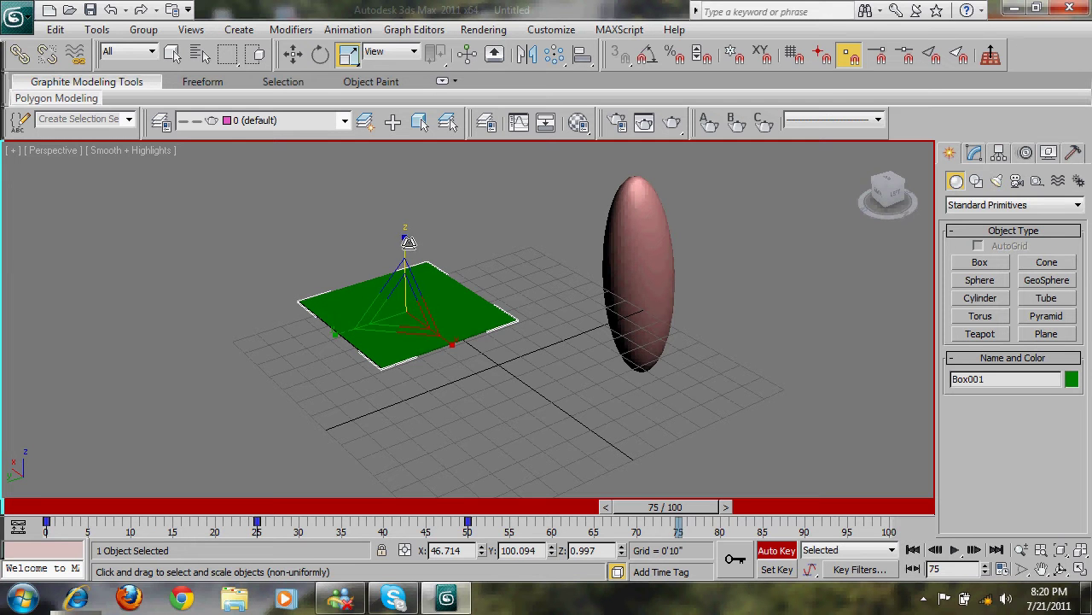
pyautogui.moveTo(405, 240); pyautogui.dragTo(321, 142)
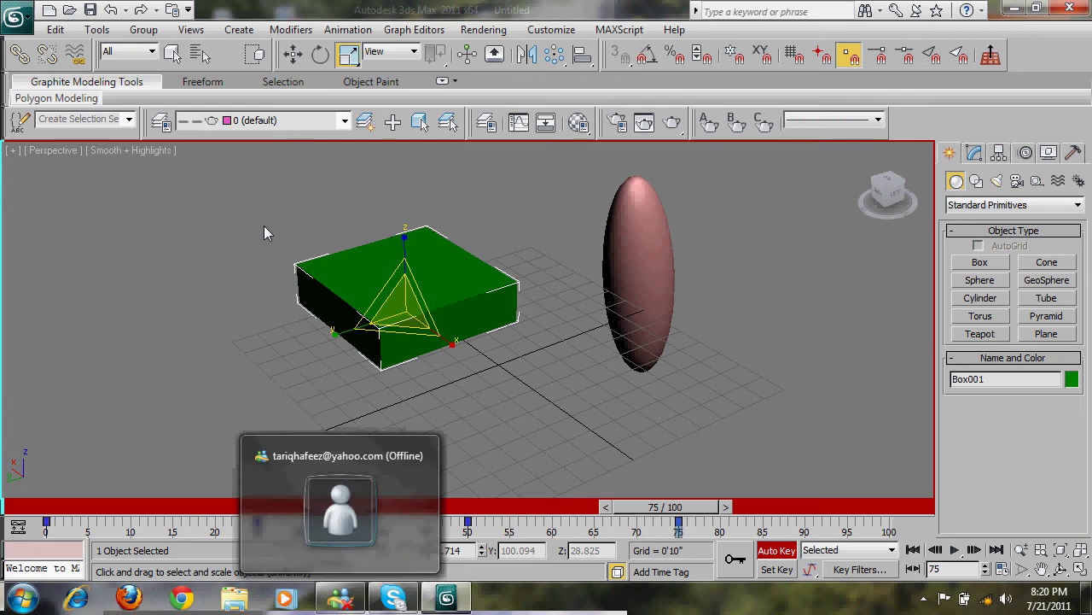
pyautogui.moveTo(508, 279); pyautogui.dragTo(446, 68)
# - At frame 100, rotate the tall box around its vertical Z axis
pyautogui.moveTo(674, 507); pyautogui.dragTo(956, 512)
pyautogui.press('e')
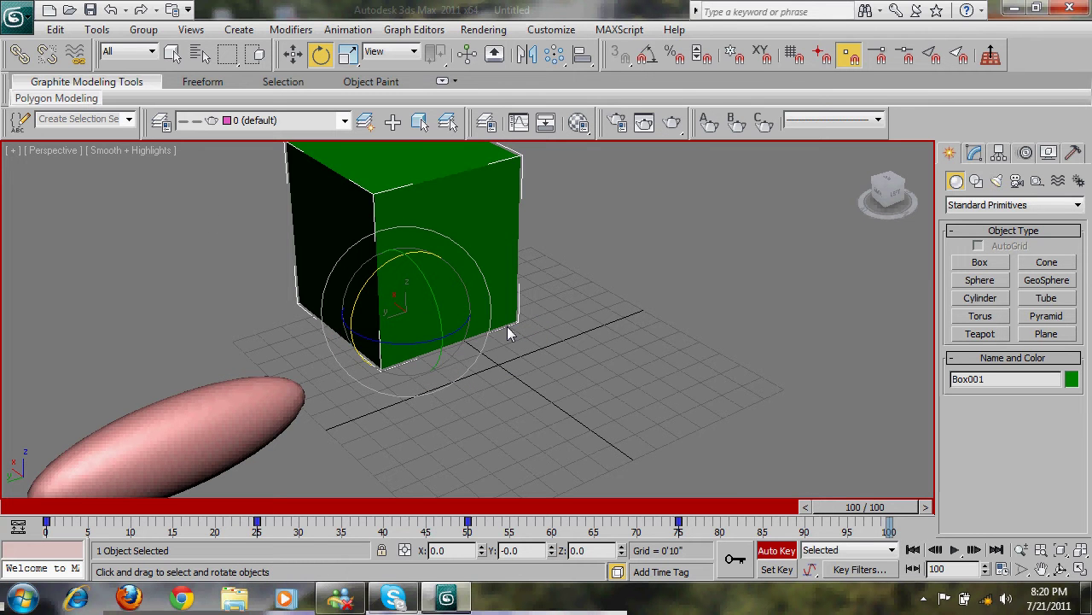
pyautogui.moveTo(402, 341); pyautogui.dragTo(1048, 393)
# - Play the animation from the start, turn off Auto Key, stop playback and return to frame 0
pyautogui.click(913, 553)
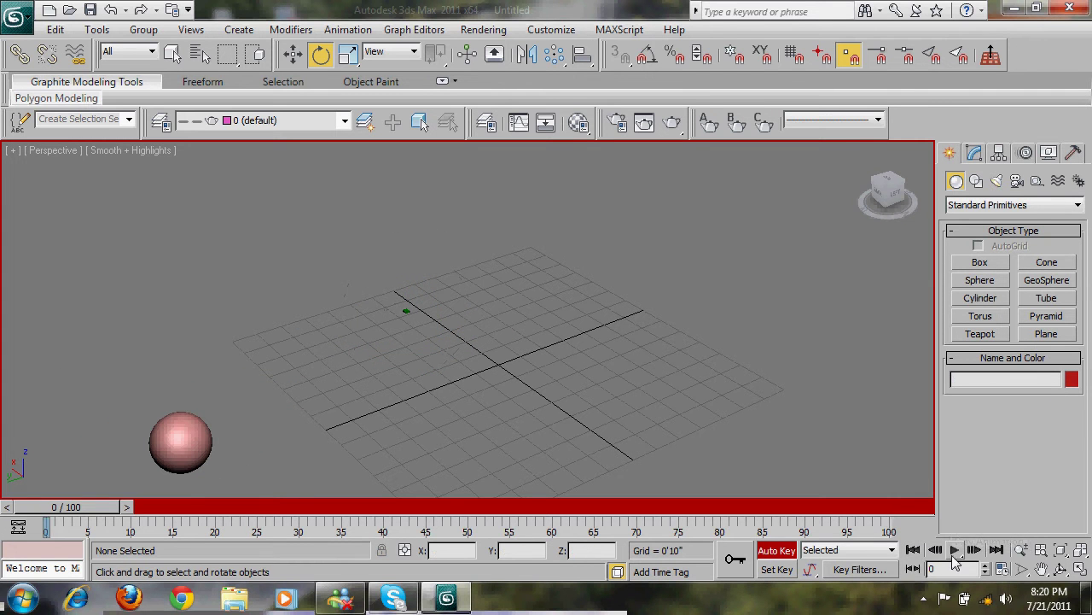
pyautogui.click(955, 550)
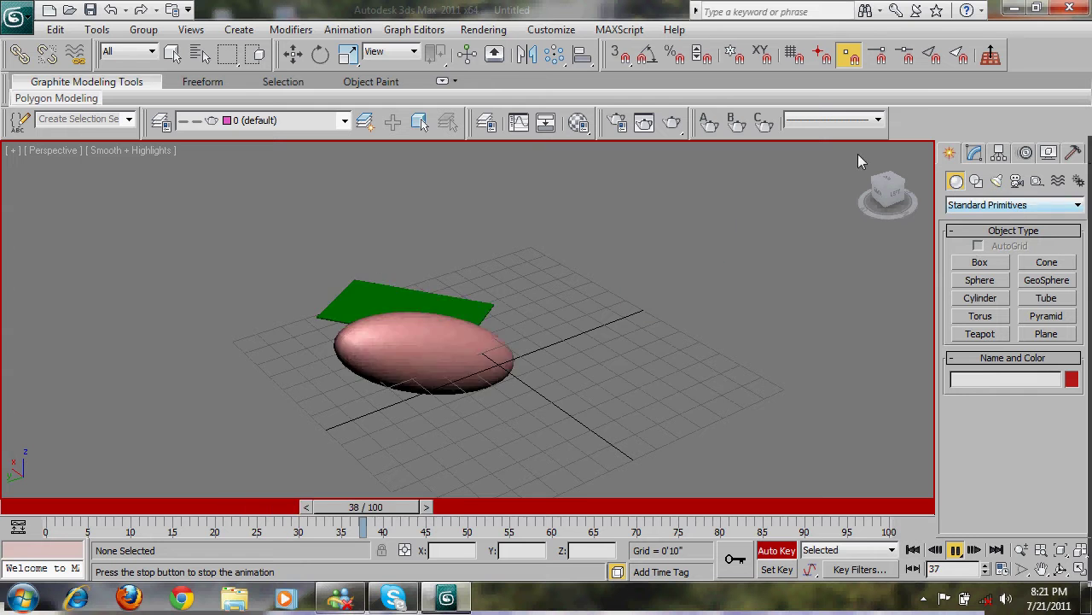
pyautogui.click(773, 550)
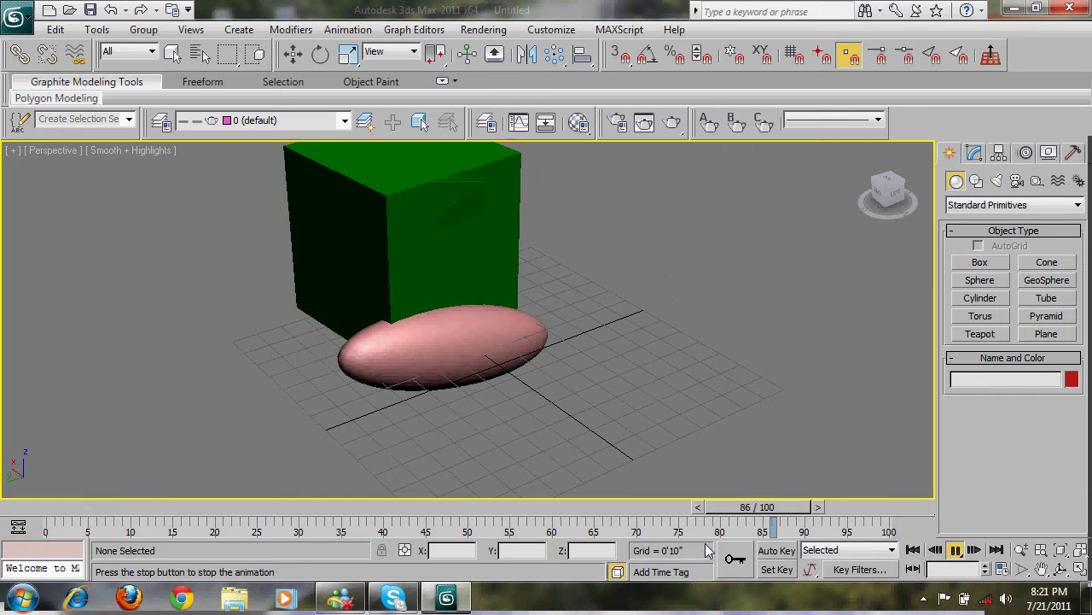
pyautogui.click(957, 551)
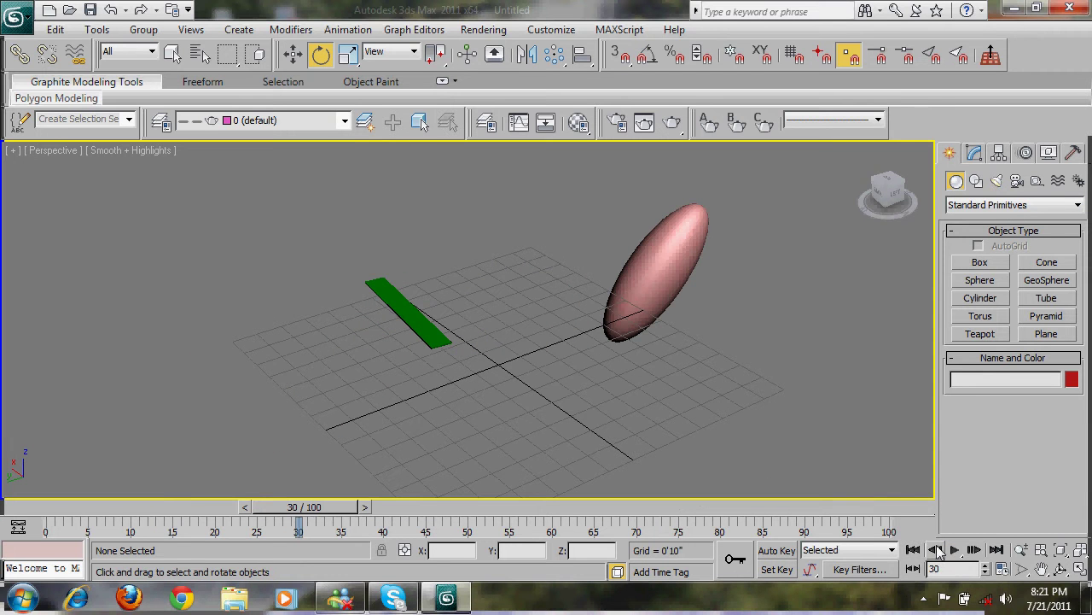
pyautogui.click(912, 549)
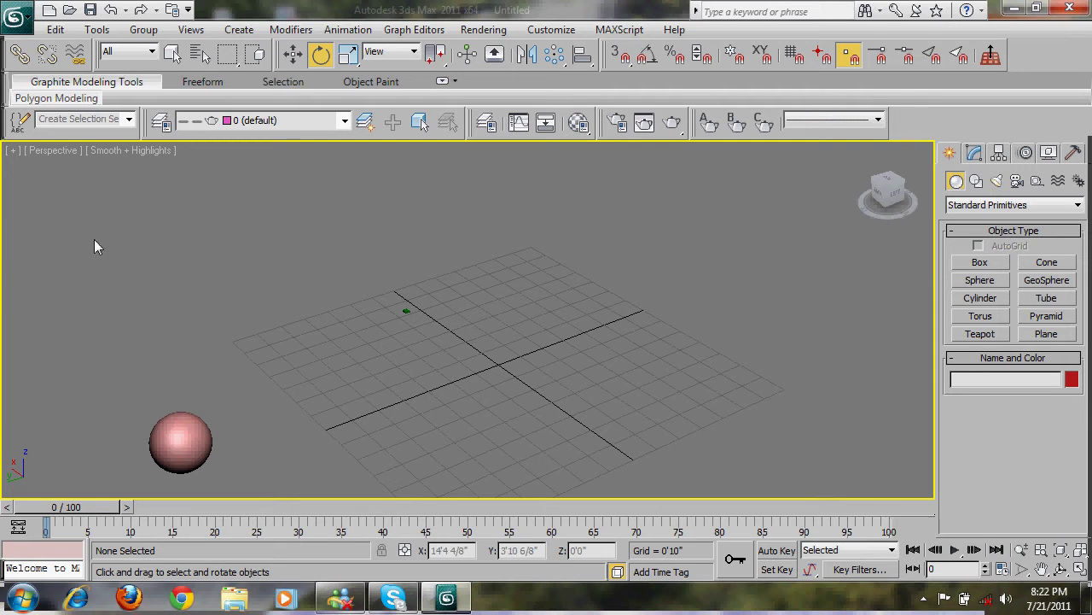
# - Select both the animated sphere and the box and delete them from the scene
pyautogui.moveTo(61, 195); pyautogui.dragTo(597, 535)
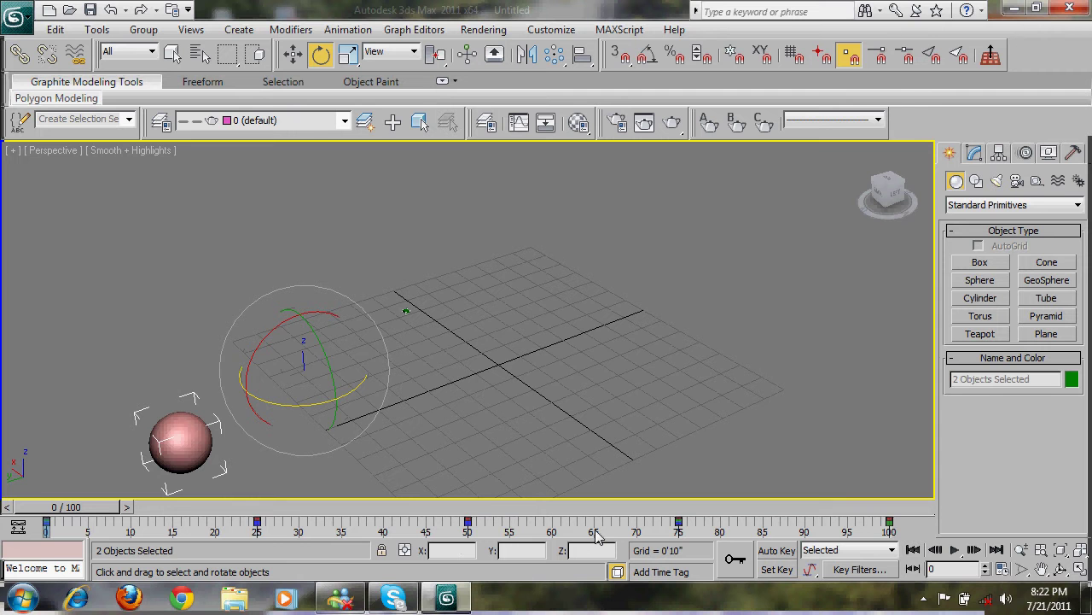
pyautogui.press('Delete')
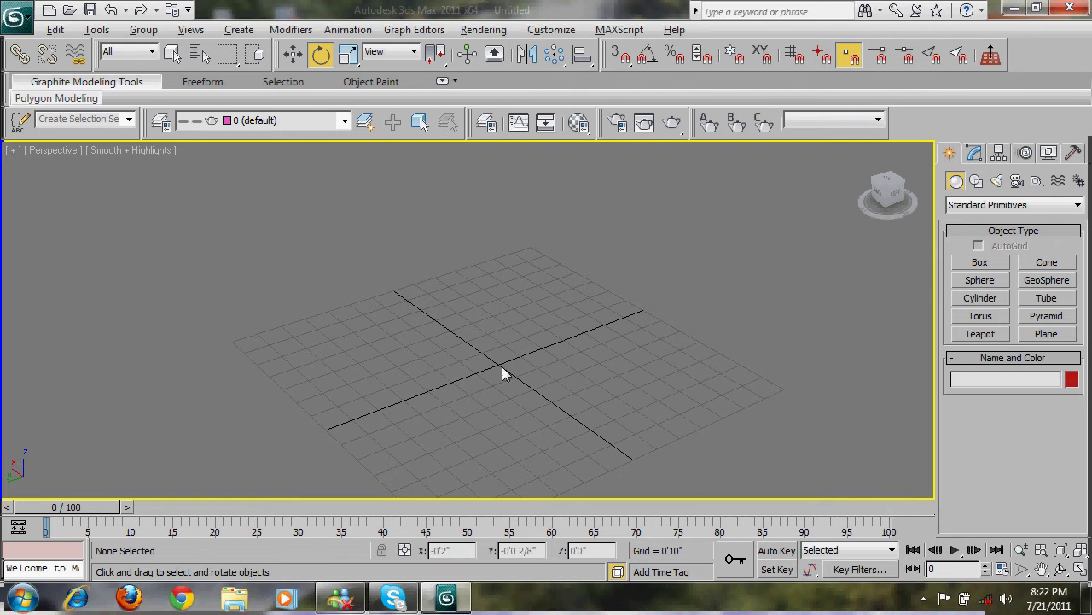
pyautogui.moveTo(501, 363); pyautogui.dragTo(527, 362, button='middle')
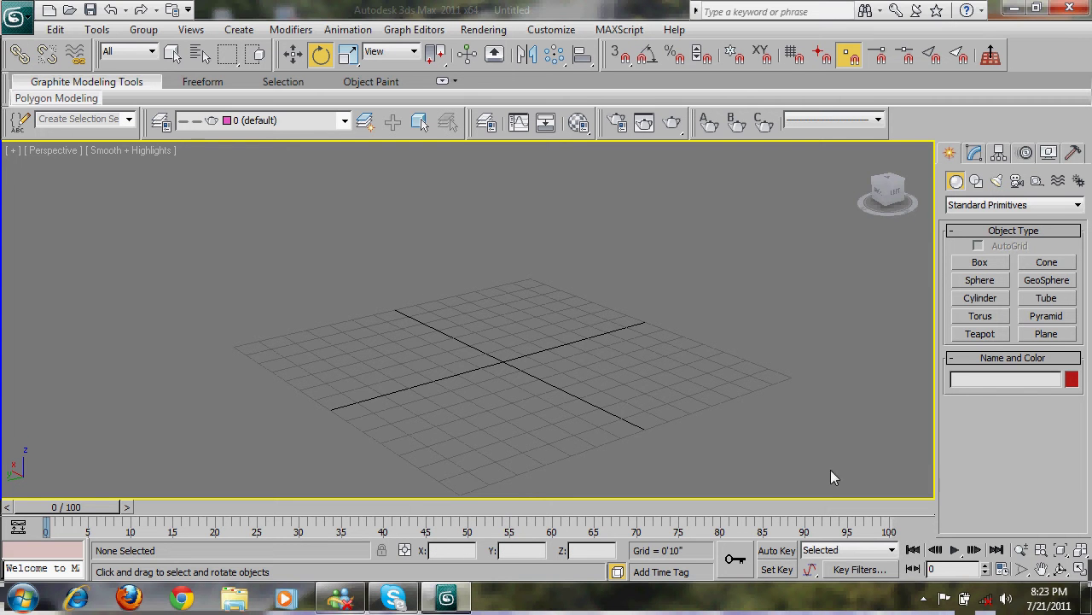
# - Create a large rectangular plane extending well beyond the grid, centred roughly on the grid's origin
pyautogui.keyDown('alt'); pyautogui.moveTo(754, 433); pyautogui.dragTo(702, 417, button='middle'); pyautogui.keyUp('alt')
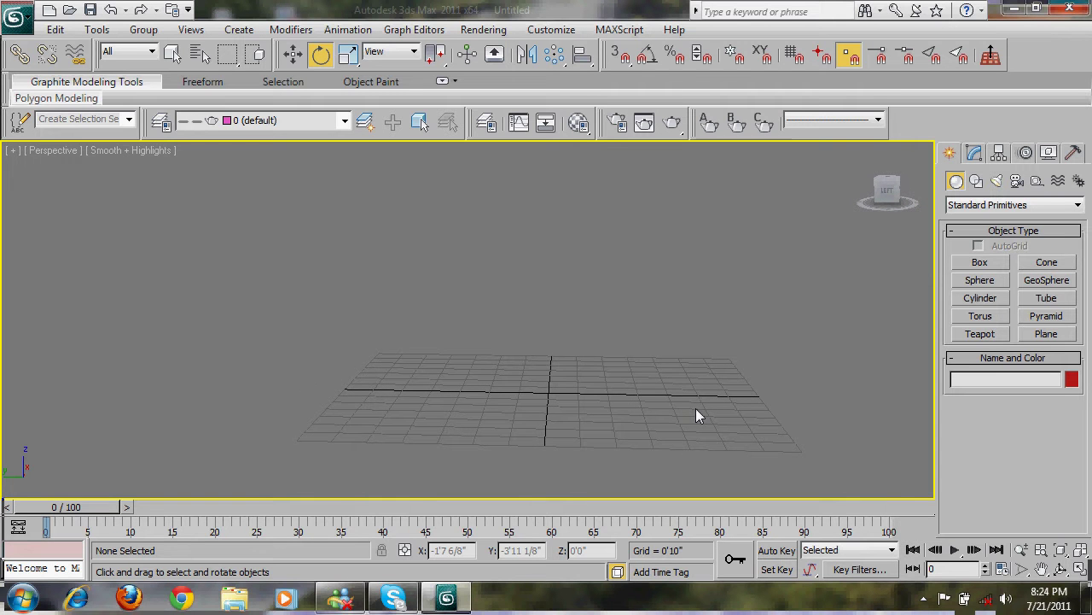
pyautogui.click(1046, 334)
pyautogui.keyDown('alt'); pyautogui.moveTo(793, 358); pyautogui.dragTo(577, 360, button='middle'); pyautogui.keyUp('alt')
pyautogui.scroll(-5, 519, 312)
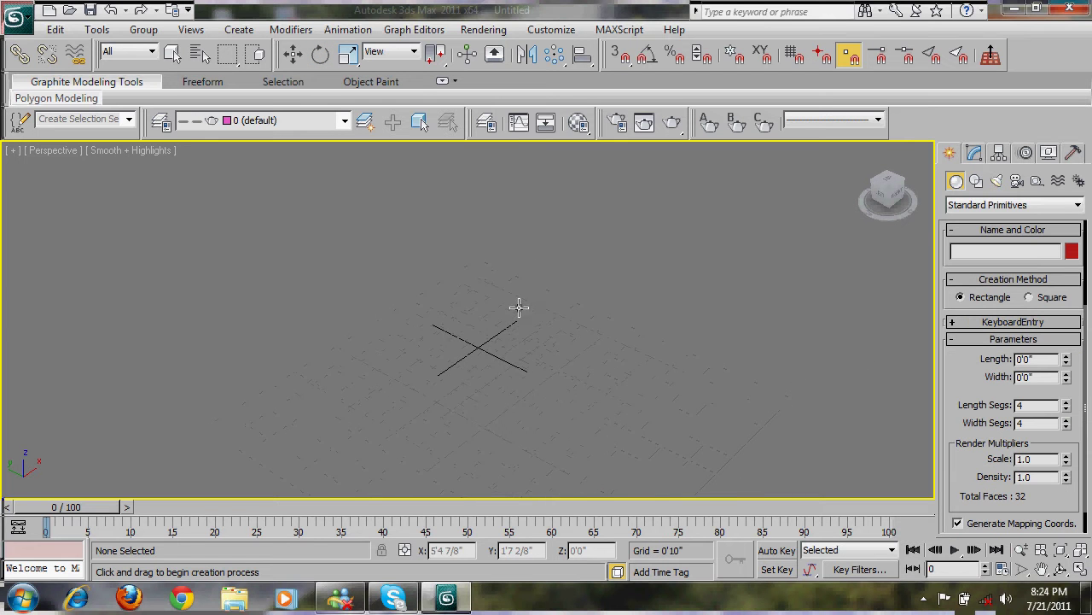
pyautogui.moveTo(349, 244); pyautogui.dragTo(695, 578)
pyautogui.press('e')
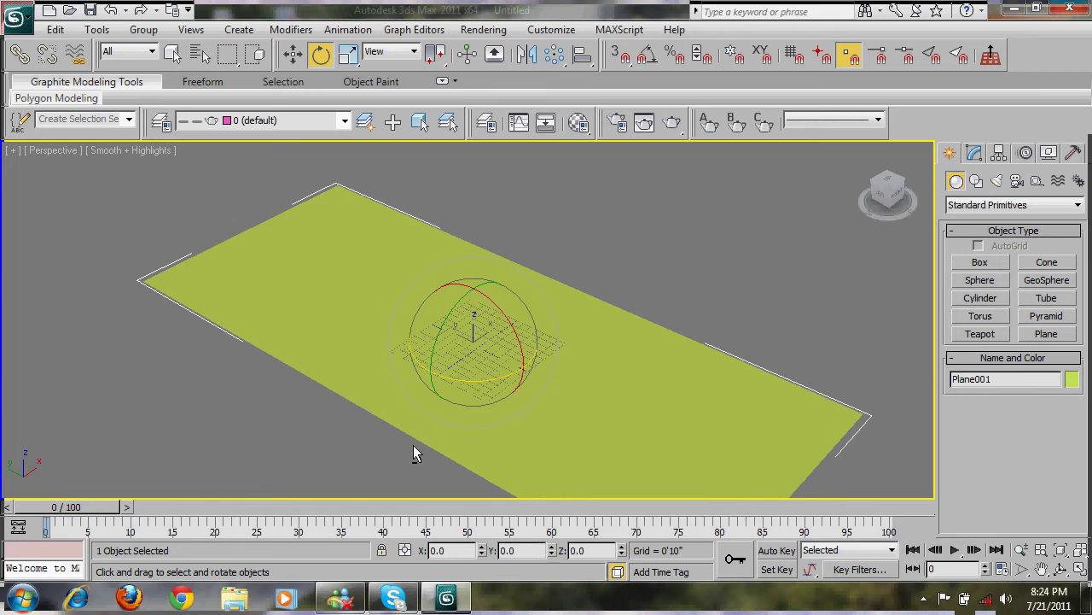
pyautogui.keyDown('alt'); pyautogui.moveTo(414, 445); pyautogui.dragTo(558, 432, button='middle'); pyautogui.keyUp('alt')
pyautogui.scroll(5, 558, 432)
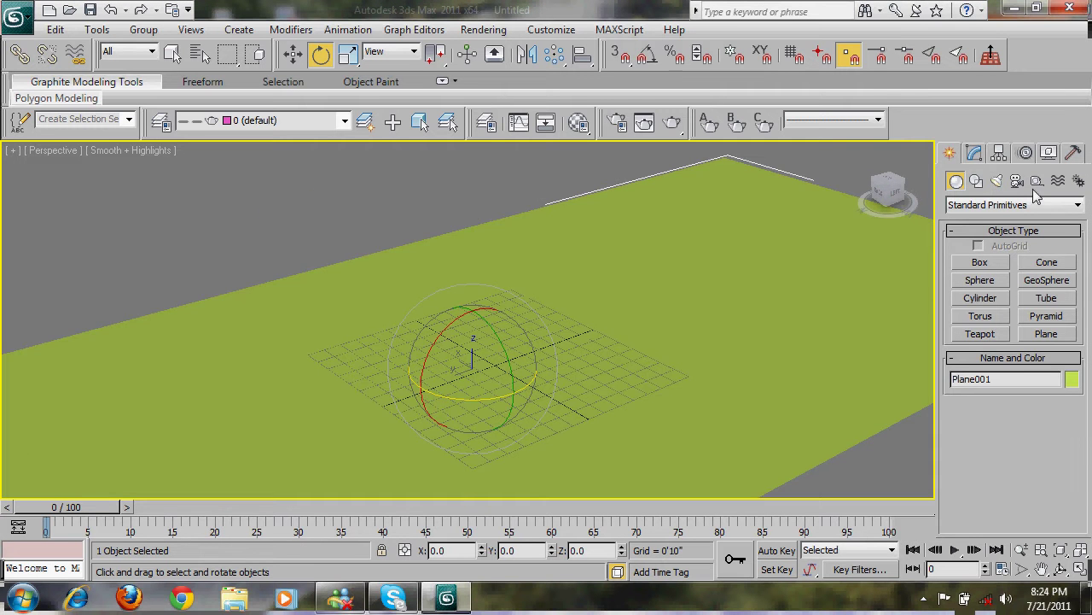
# - Change the plane's object color to white
pyautogui.click(1072, 379)
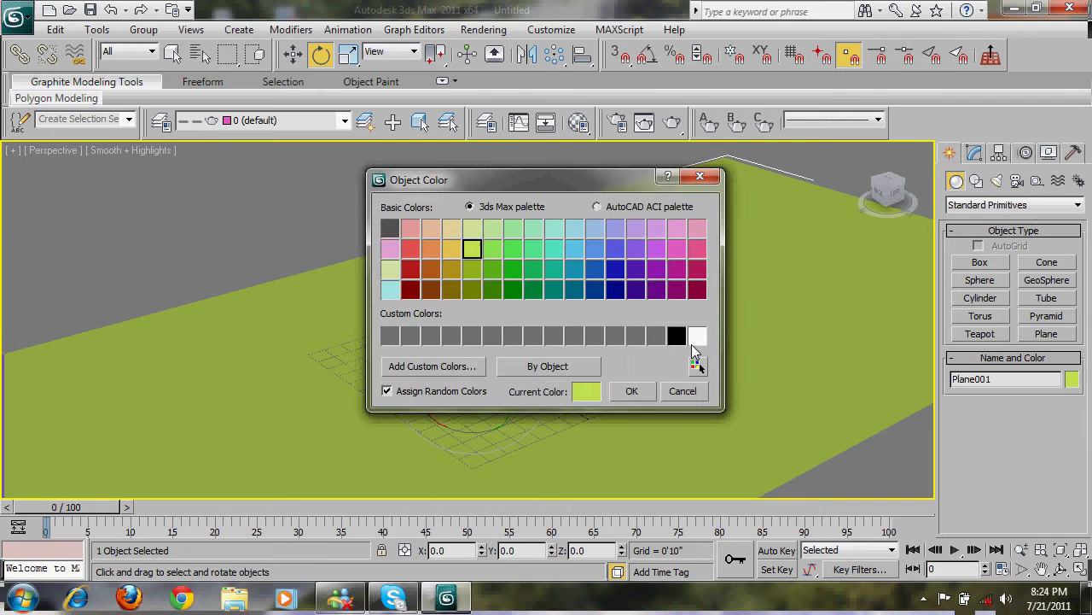
pyautogui.click(697, 335)
pyautogui.click(631, 391)
pyautogui.scroll(-3, 676, 378)
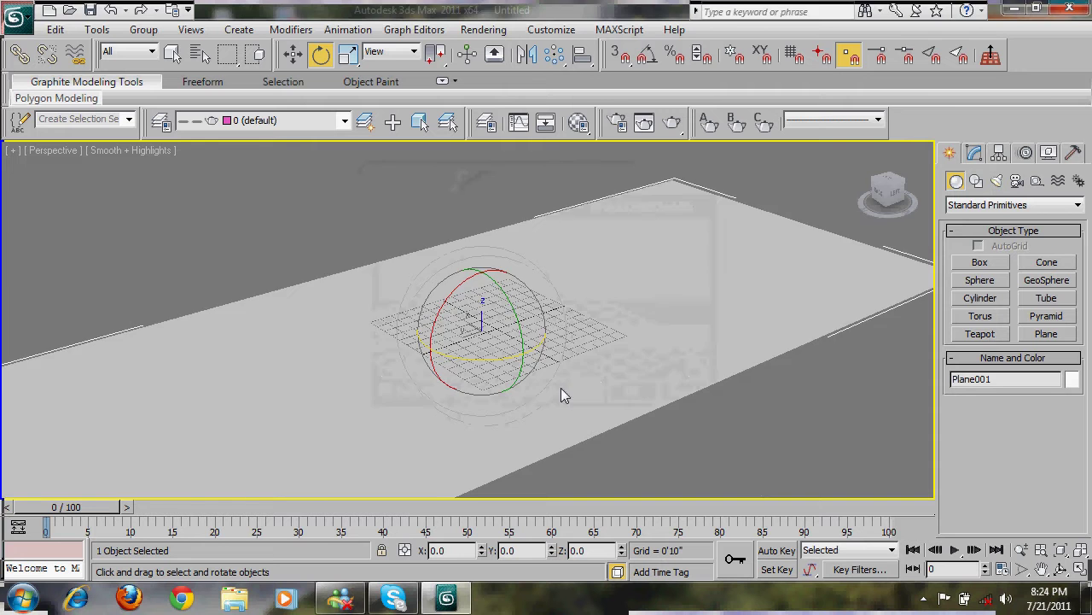
pyautogui.moveTo(515, 384); pyautogui.dragTo(546, 361, button='middle')
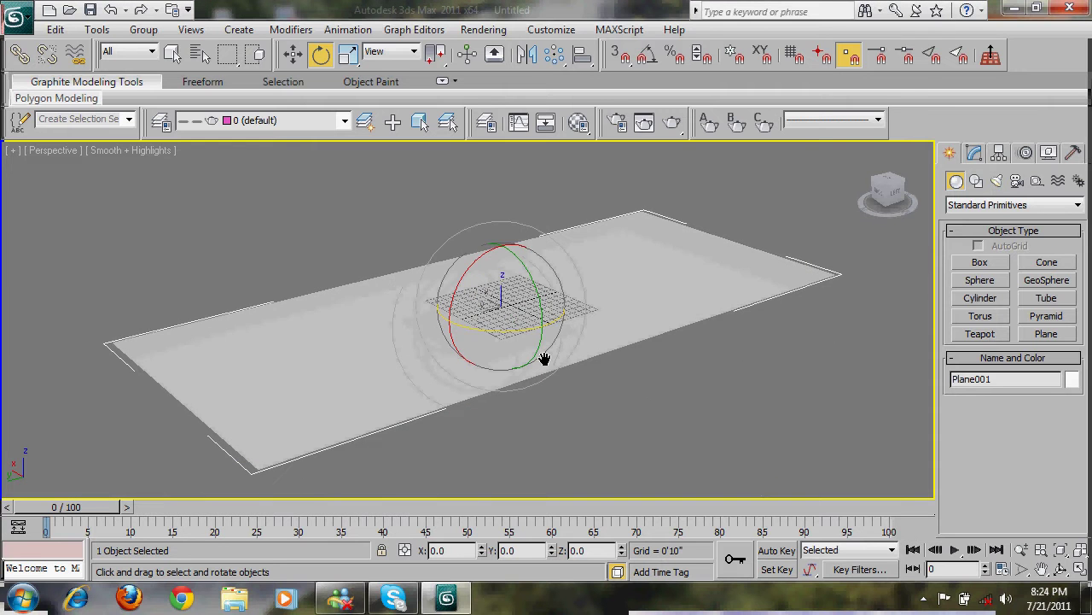
pyautogui.click(979, 280)
pyautogui.moveTo(489, 428); pyautogui.dragTo(512, 448)
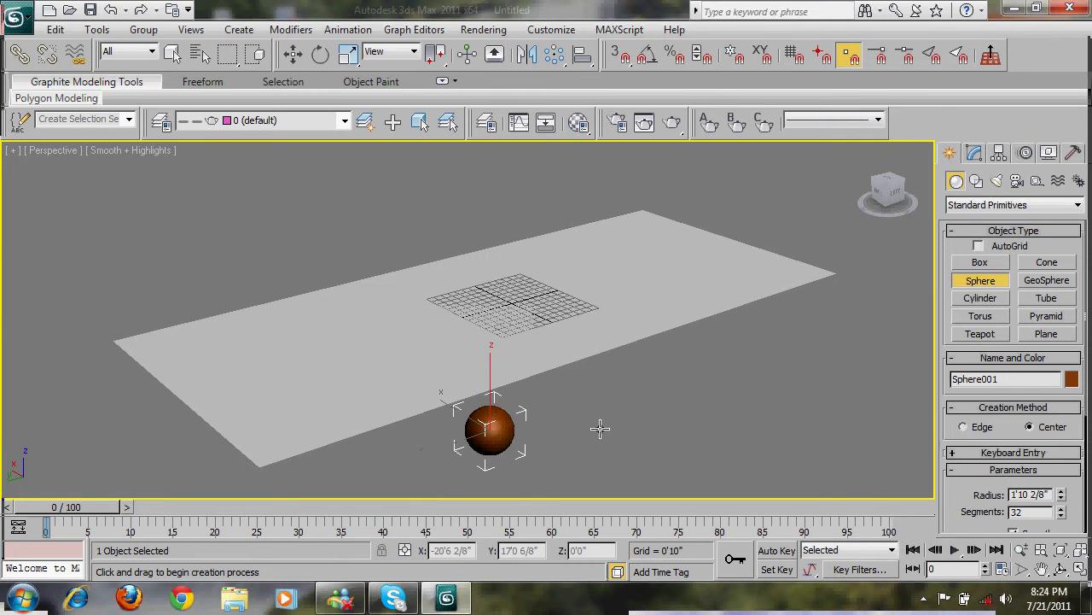
pyautogui.hotkey('ctrl', 'z')
# - Enable Base To Pivot and create a sphere resting on one end of the plane at about X 2'2", Y 25'4"
pyautogui.scroll(-4, 982, 499)
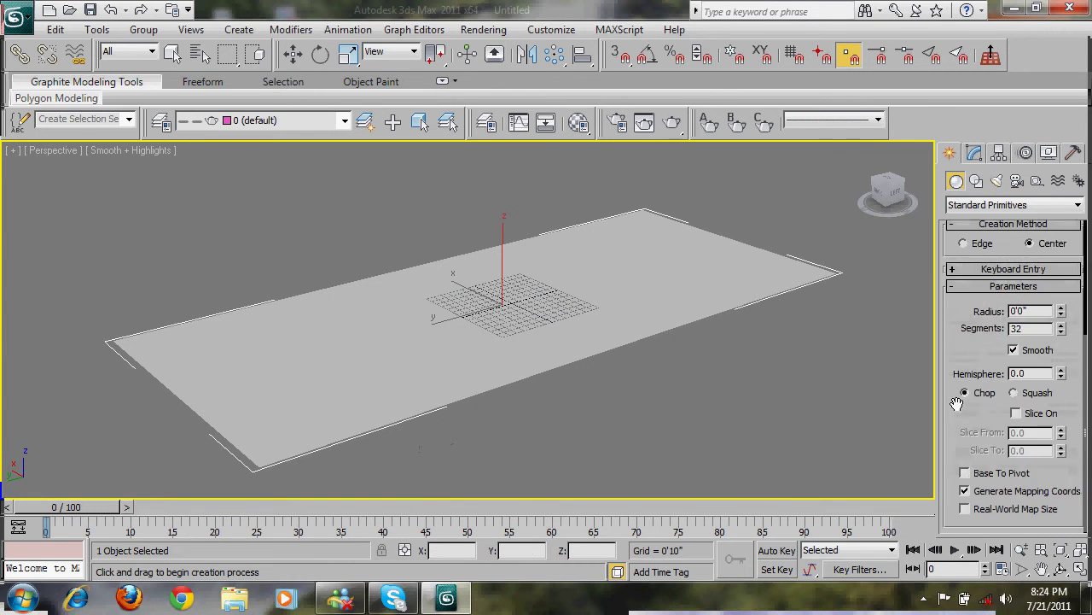
pyautogui.click(981, 475)
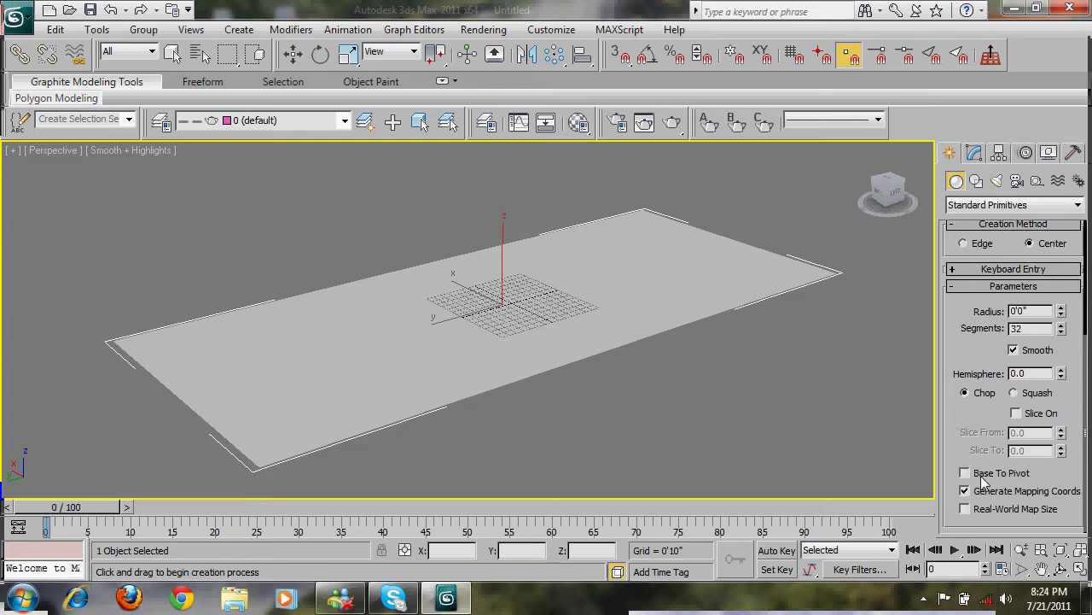
pyautogui.moveTo(411, 319); pyautogui.dragTo(225, 395)
pyautogui.rightClick(418, 331)
pyautogui.press('w')
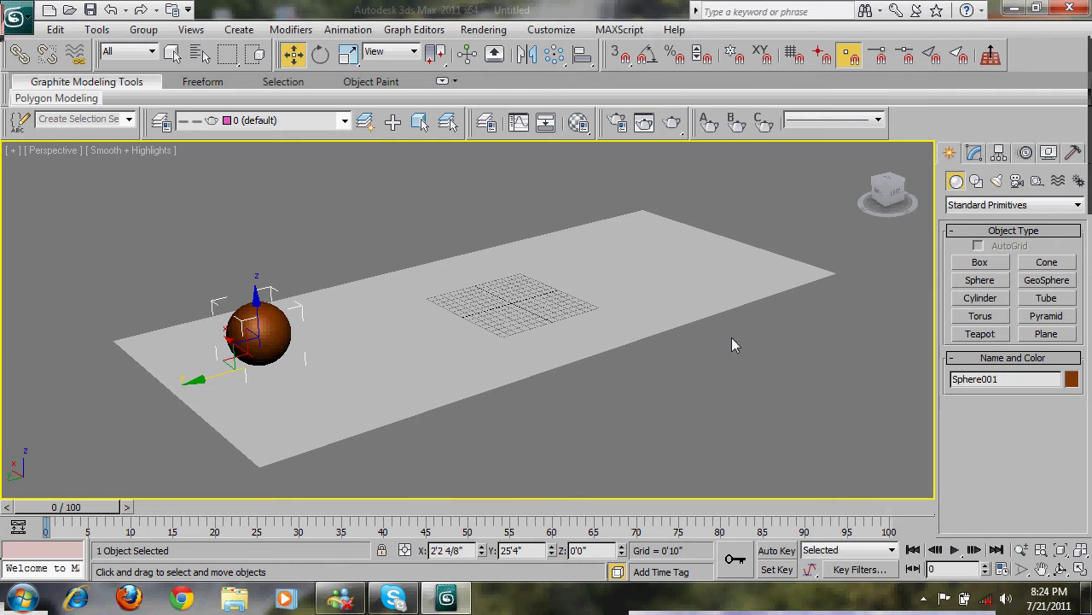
# - Create a box about 8'8" long, 5'1" wide and 9'5" high beside the plane's end opposite the sphere
pyautogui.moveTo(731, 338); pyautogui.dragTo(633, 314, button='middle')
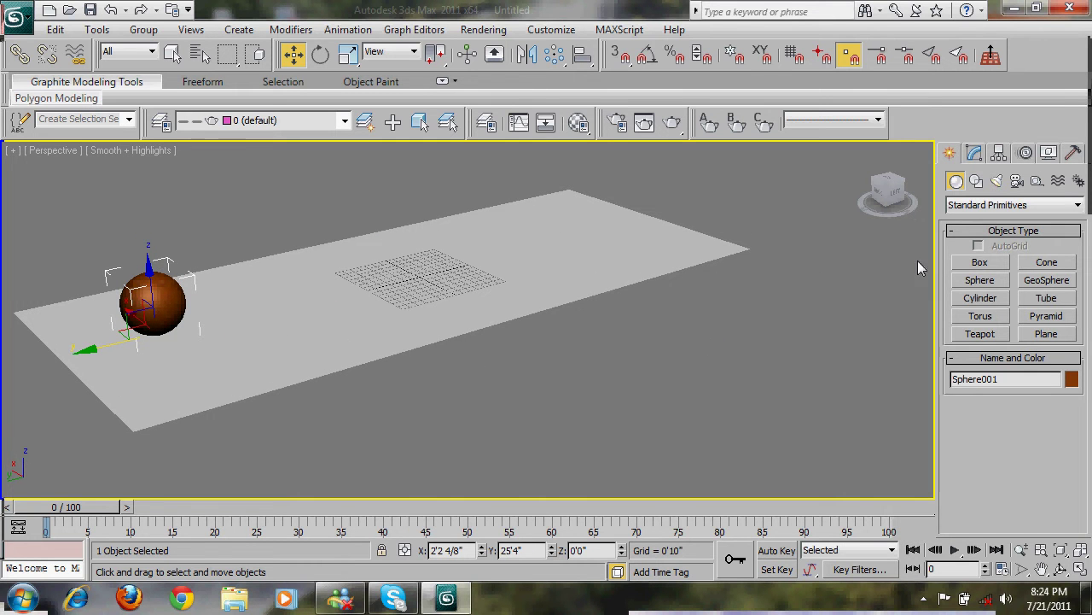
pyautogui.click(980, 262)
pyautogui.moveTo(768, 398); pyautogui.dragTo(838, 393)
pyautogui.click(824, 324)
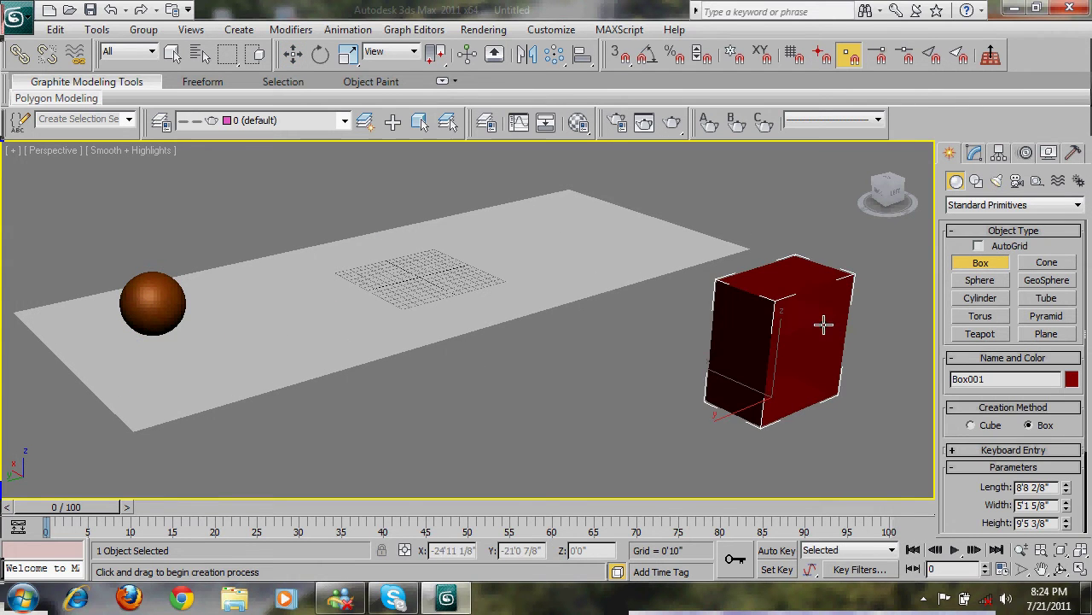
pyautogui.rightClick(900, 360)
pyautogui.moveTo(901, 360); pyautogui.dragTo(844, 375, button='middle')
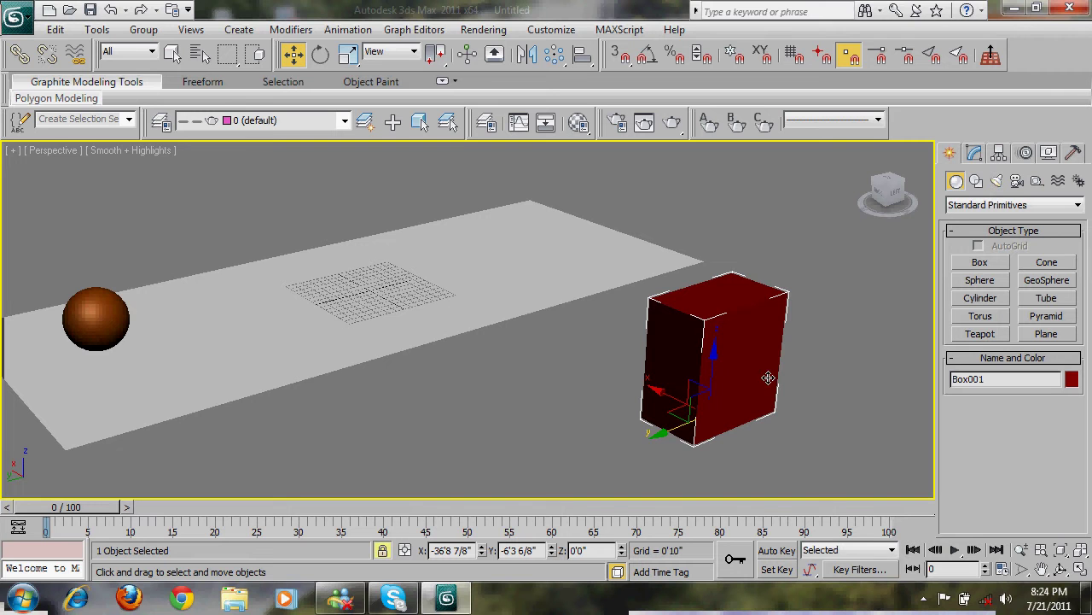
# - Delete the dark red box beside the end of the plane
pyautogui.scroll(2, 768, 377)
pyautogui.scroll(-2, 905, 342)
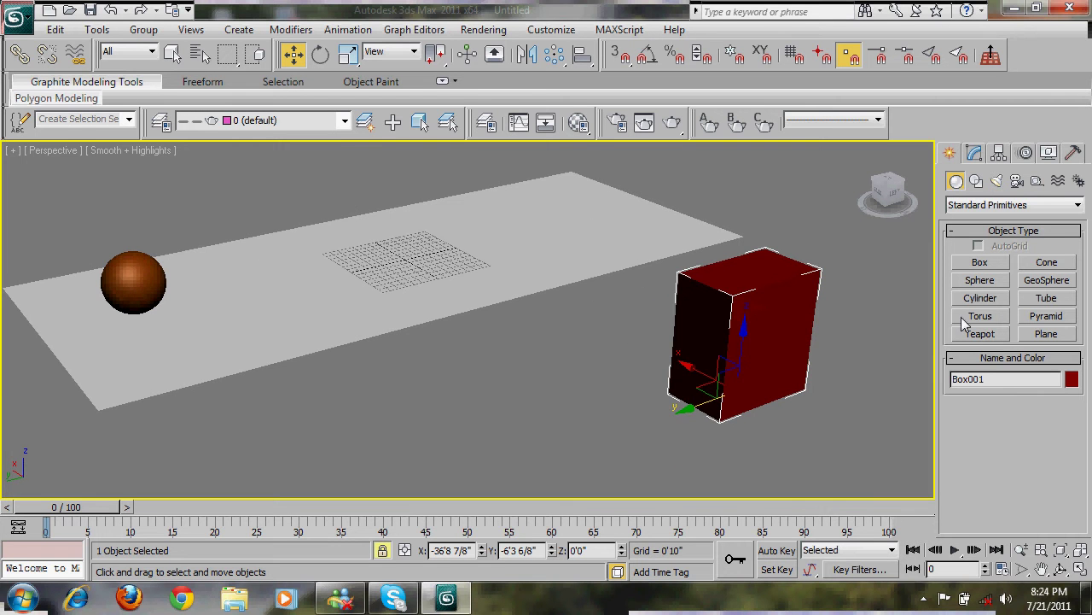
pyautogui.press('Delete')
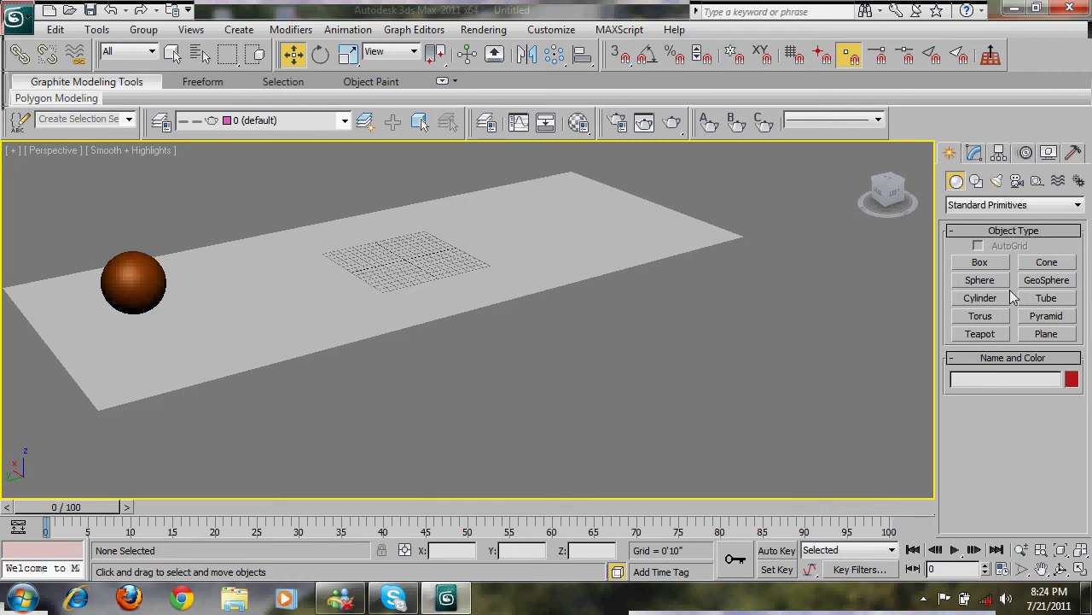
# - Create an upright cylinder with a radius of about 3'10" beside the plane's end opposite the sphere
pyautogui.click(979, 298)
pyautogui.moveTo(700, 425); pyautogui.dragTo(755, 408)
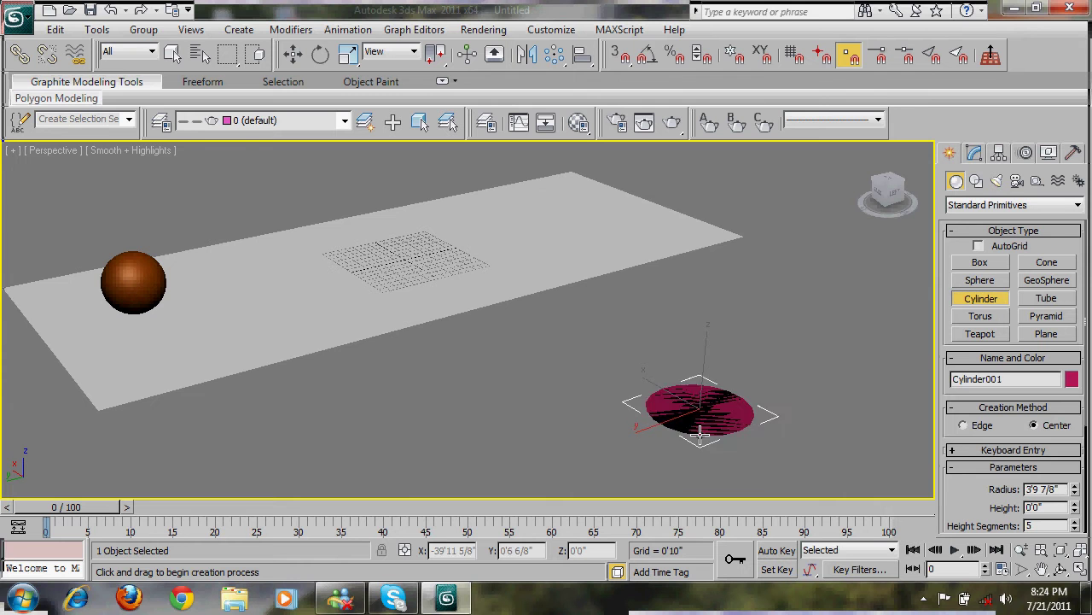
pyautogui.click(725, 248)
pyautogui.rightClick(804, 294)
pyautogui.moveTo(804, 294)
pyautogui.mouseDown(button='middle')
pyautogui.moveTo(800, 326)
pyautogui.moveTo(753, 357)
pyautogui.moveTo(774, 339)
pyautogui.moveTo(760, 335)
pyautogui.mouseUp(button='middle')
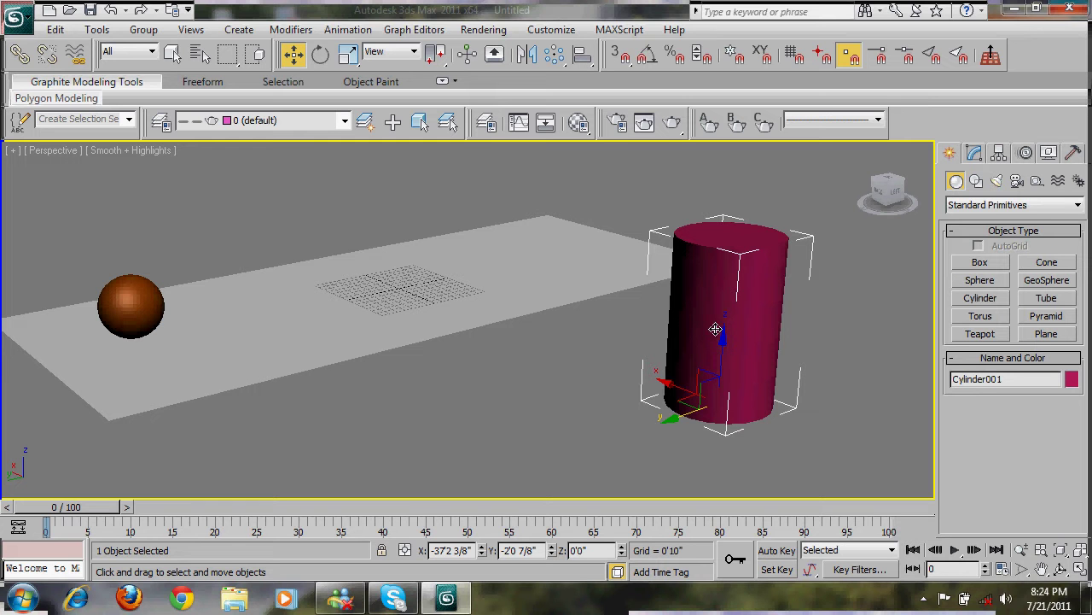
pyautogui.keyDown('alt'); pyautogui.moveTo(727, 347); pyautogui.dragTo(730, 355, button='middle'); pyautogui.keyUp('alt')
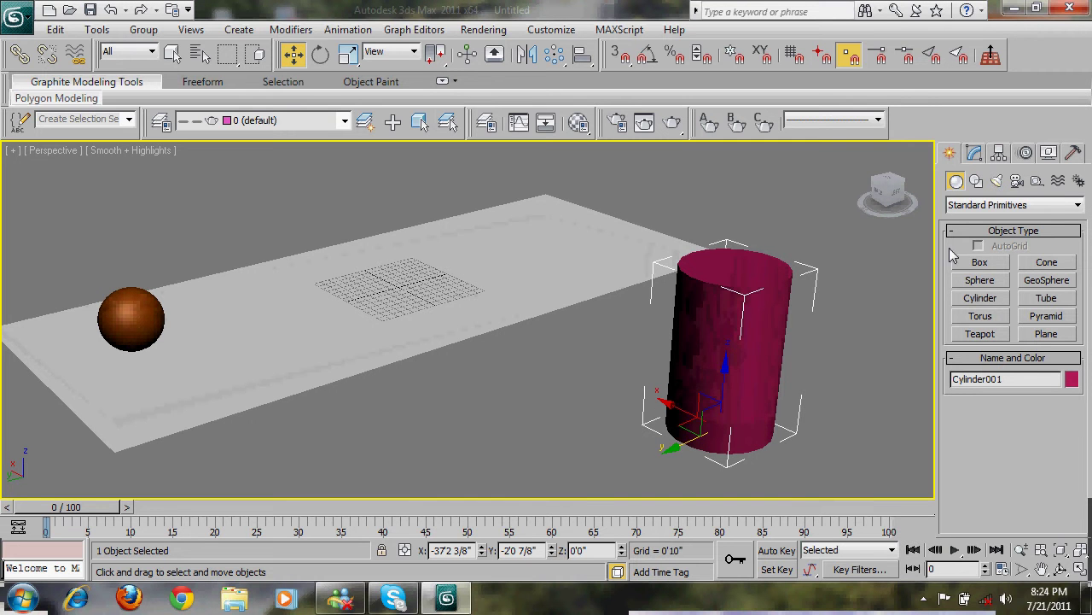
# - Enable AutoGrid and create a thin cylinder about 7" in radius and 21'10" long projecting from the large cylinder's side
pyautogui.click(984, 299)
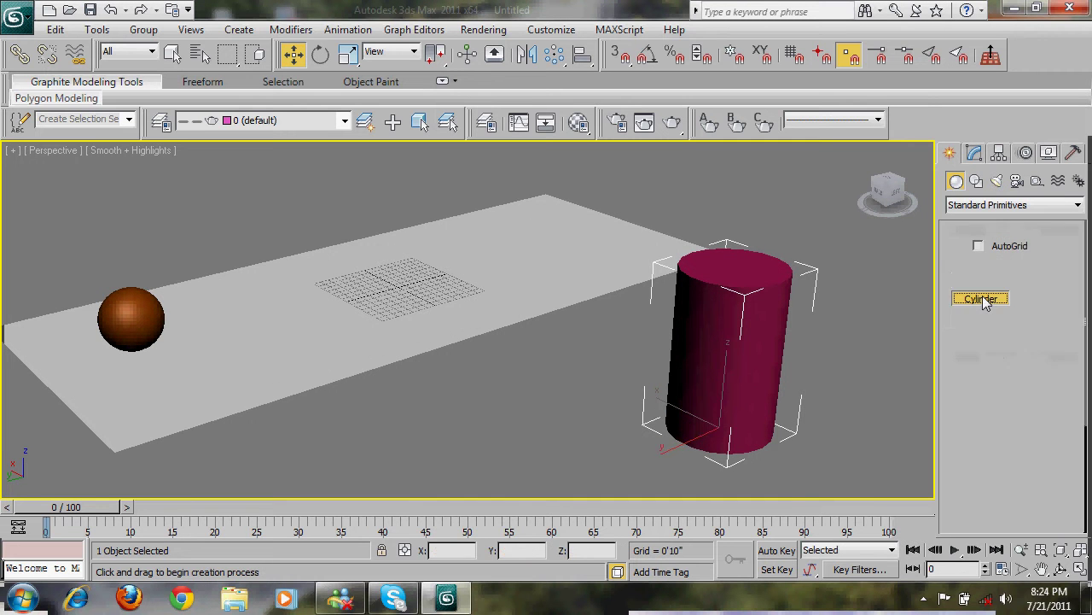
pyautogui.click(997, 249)
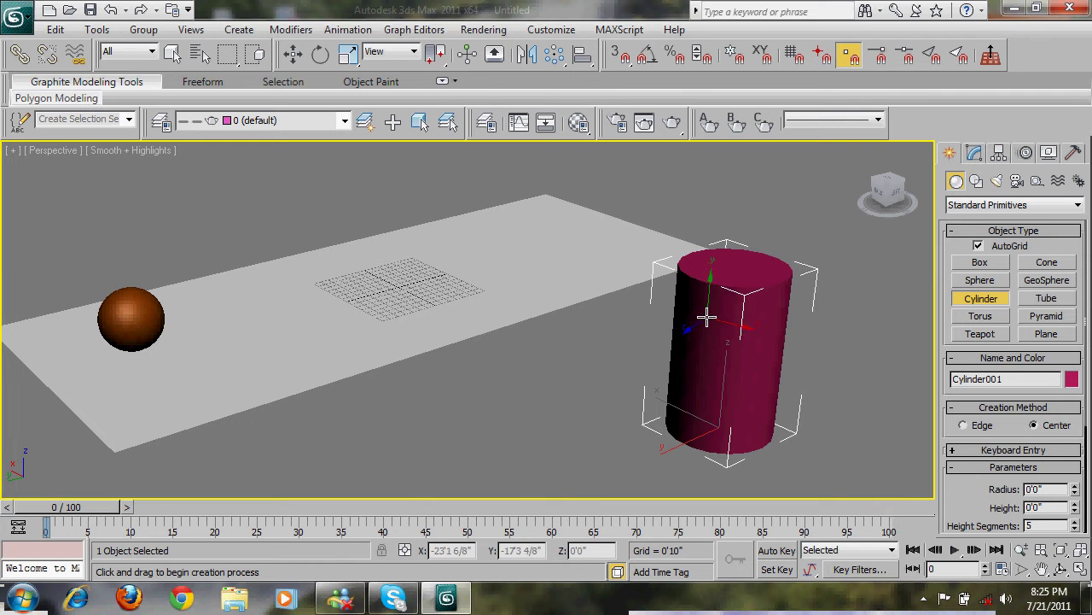
pyautogui.moveTo(705, 315)
pyautogui.mouseDown()
pyautogui.moveTo(711, 331)
pyautogui.moveTo(705, 322)
pyautogui.mouseUp()
pyautogui.click(398, 447)
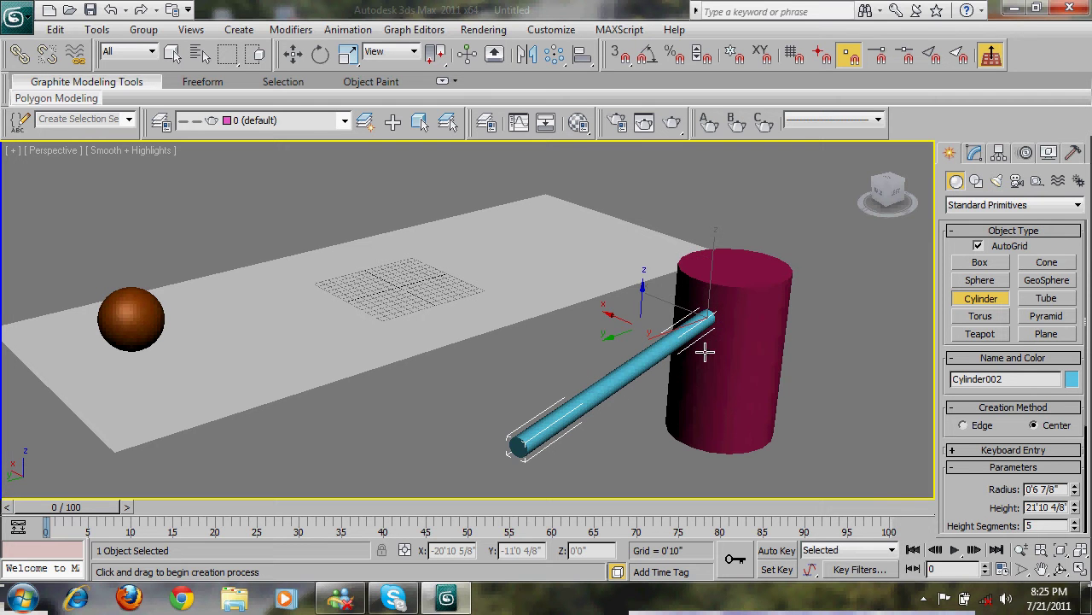
# - Create a cylinder about 1'7" in radius on the large cylinder's top and another about 9" in radius on its side
pyautogui.moveTo(750, 273); pyautogui.dragTo(761, 276)
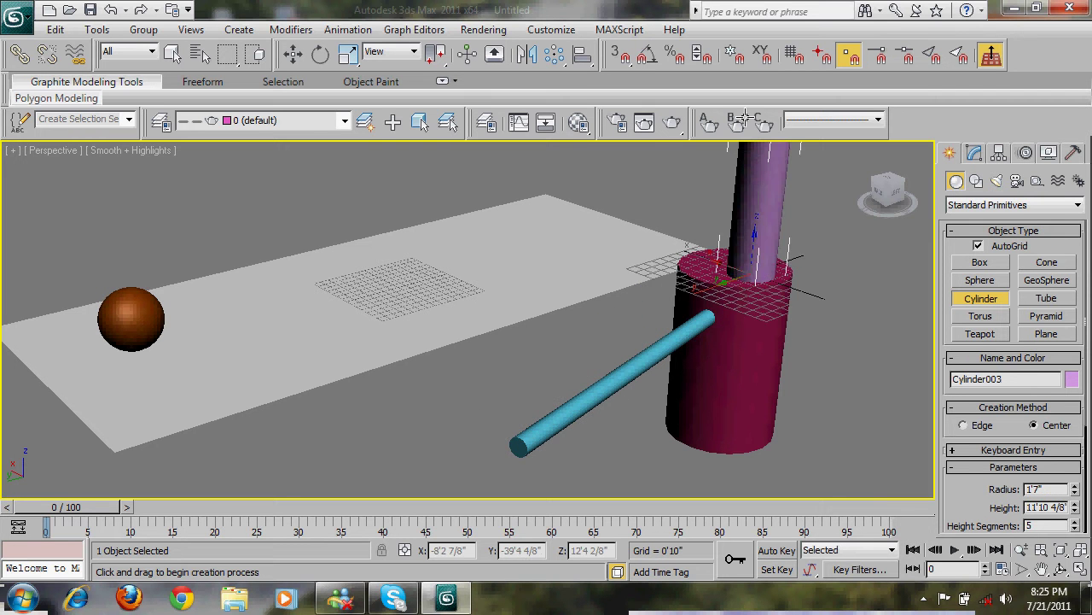
pyautogui.click(781, 284)
pyautogui.moveTo(763, 359); pyautogui.dragTo(764, 365)
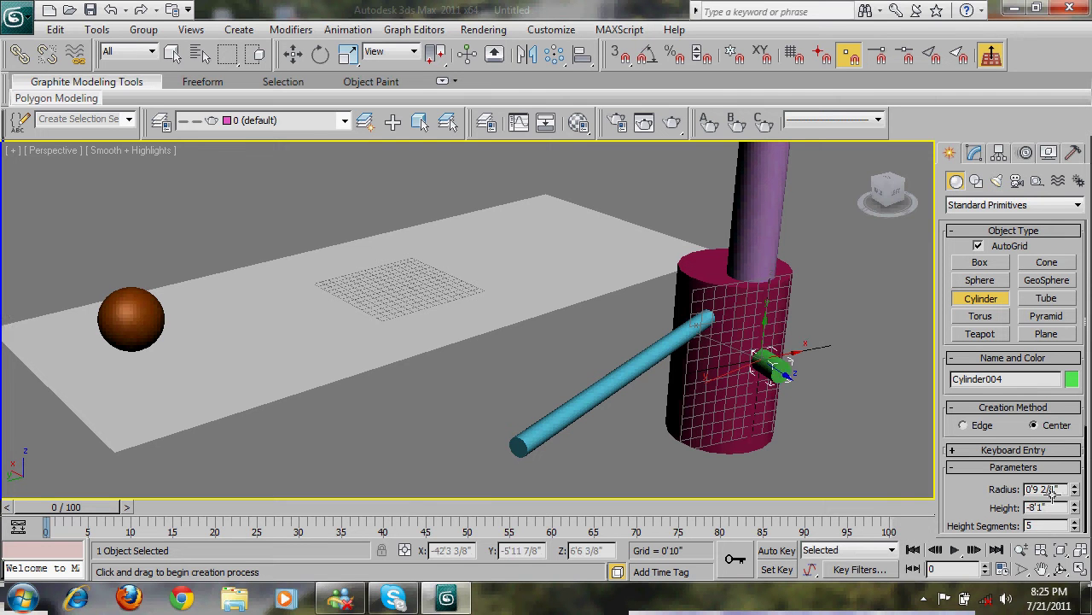
pyautogui.click(925, 441)
# - Create a cylinder about 9" in radius and 24' long on another side of the large cylinder, ending cylinder creation
pyautogui.keyDown('alt'); pyautogui.moveTo(925, 440); pyautogui.dragTo(483, 286, button='middle'); pyautogui.keyUp('alt')
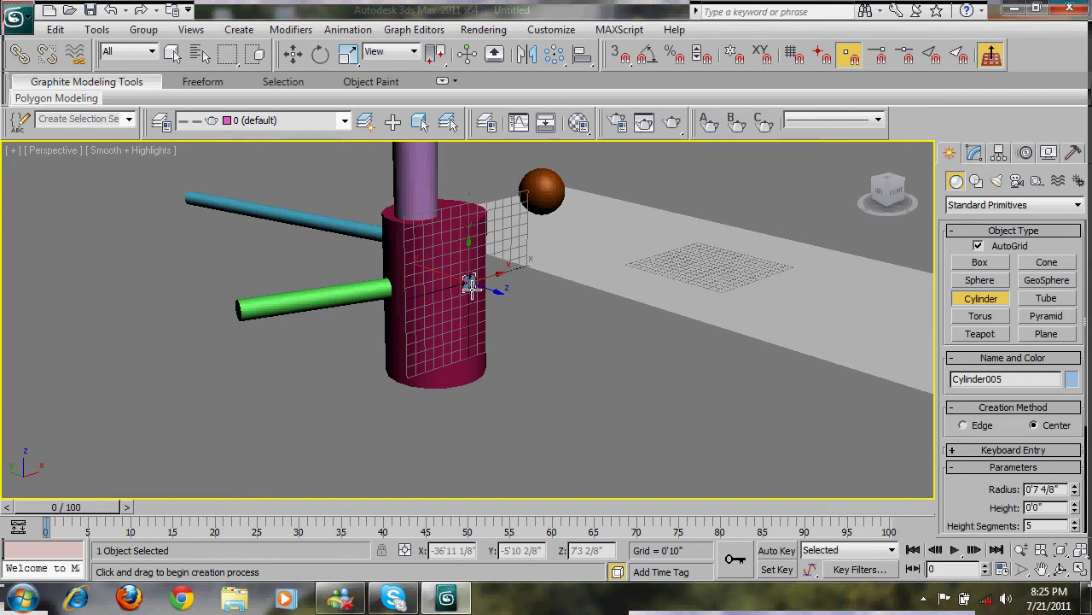
pyautogui.moveTo(469, 282); pyautogui.dragTo(471, 283)
pyautogui.click(541, 381)
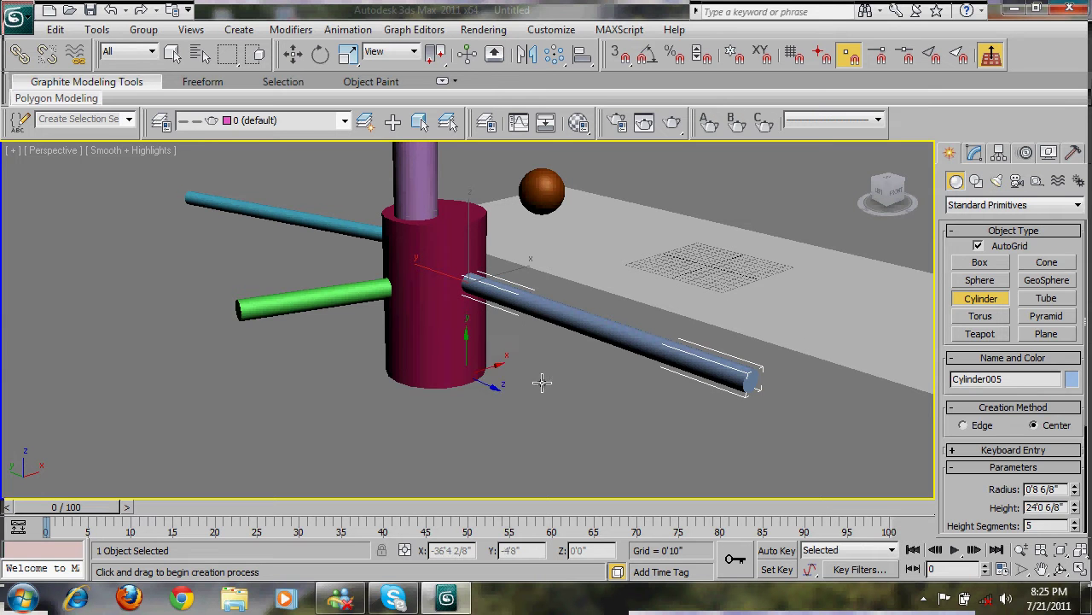
pyautogui.rightClick(541, 381)
# - Create a cylinder about 6" in radius and 12'7" long projecting from the surface of the sphere
pyautogui.keyDown('alt'); pyautogui.moveTo(541, 380); pyautogui.dragTo(683, 395, button='middle'); pyautogui.keyUp('alt')
pyautogui.scroll(5, 708, 380)
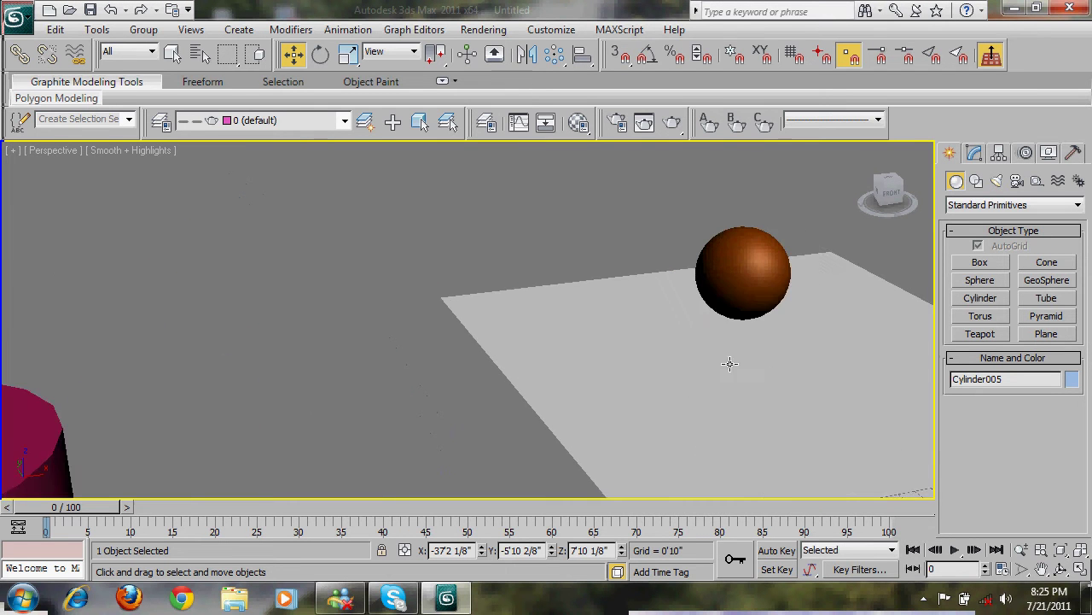
pyautogui.keyDown('alt'); pyautogui.moveTo(827, 287); pyautogui.dragTo(930, 285, button='middle'); pyautogui.keyUp('alt')
pyautogui.click(980, 280)
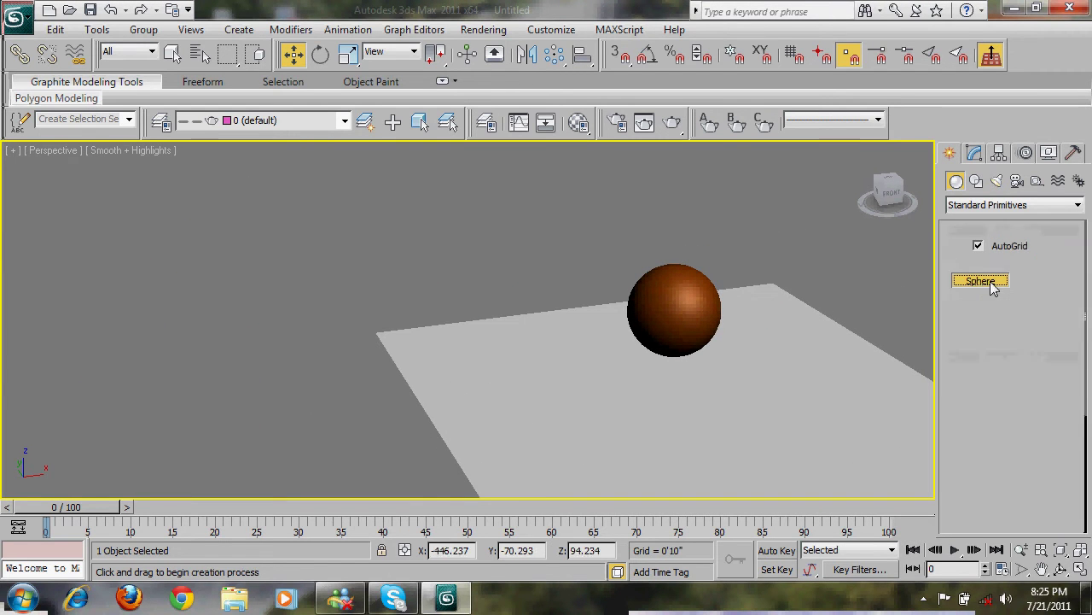
pyautogui.click(980, 298)
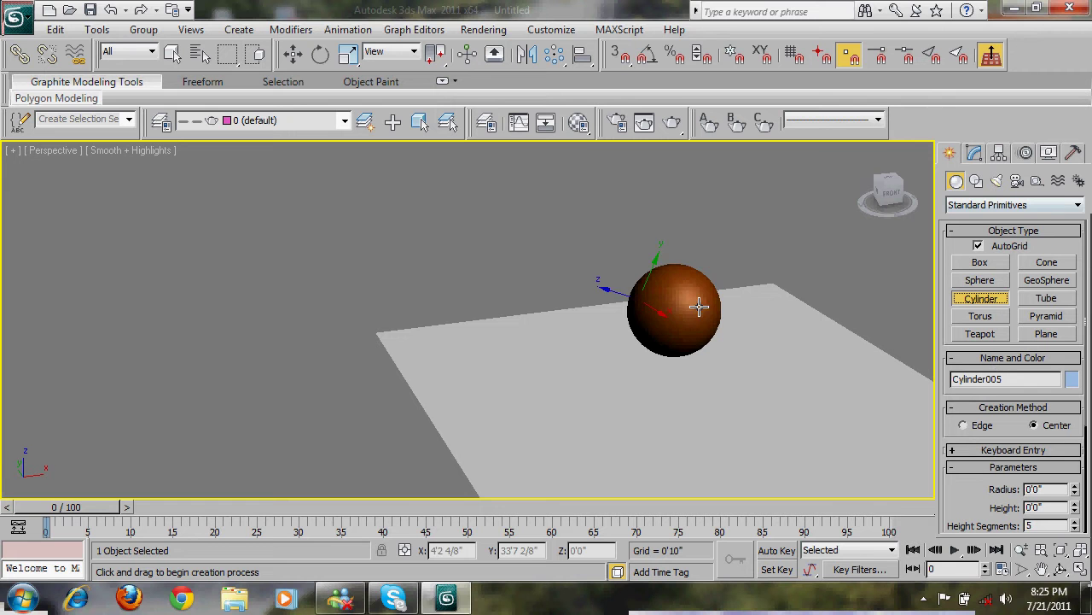
pyautogui.moveTo(691, 301); pyautogui.dragTo(692, 309)
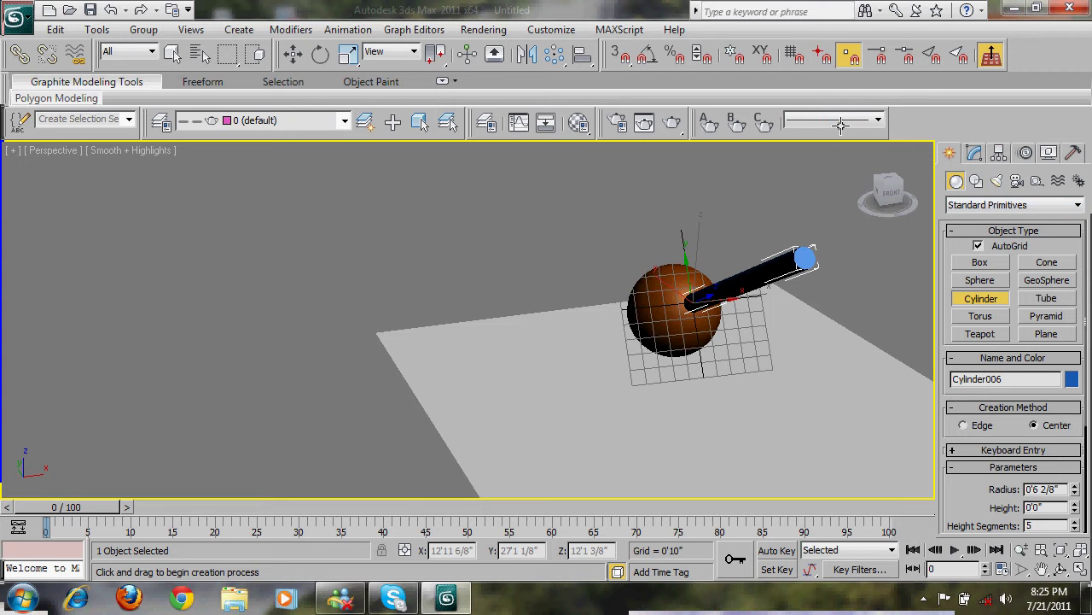
pyautogui.click(598, 244)
# - Create two more cylinders, about 12'11" and 15'9" long with radii of about 6", projecting from other points of the sphere
pyautogui.keyDown('alt'); pyautogui.moveTo(593, 239); pyautogui.dragTo(726, 367, button='middle'); pyautogui.keyUp('alt')
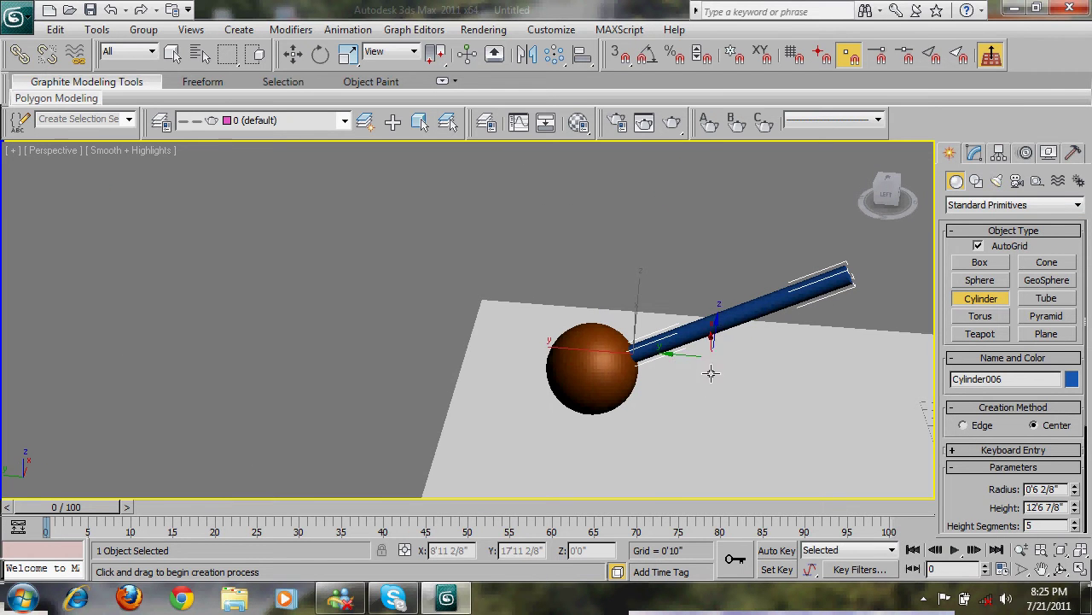
pyautogui.click(553, 358)
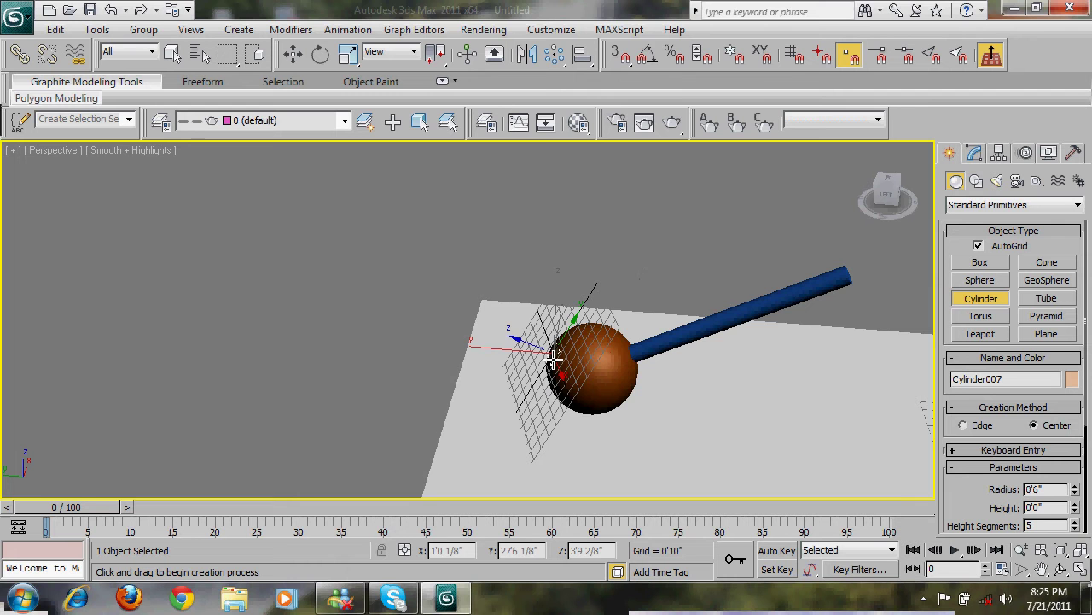
pyautogui.click(354, 251)
pyautogui.keyDown('alt'); pyautogui.moveTo(353, 251); pyautogui.dragTo(615, 415, button='middle'); pyautogui.keyUp('alt')
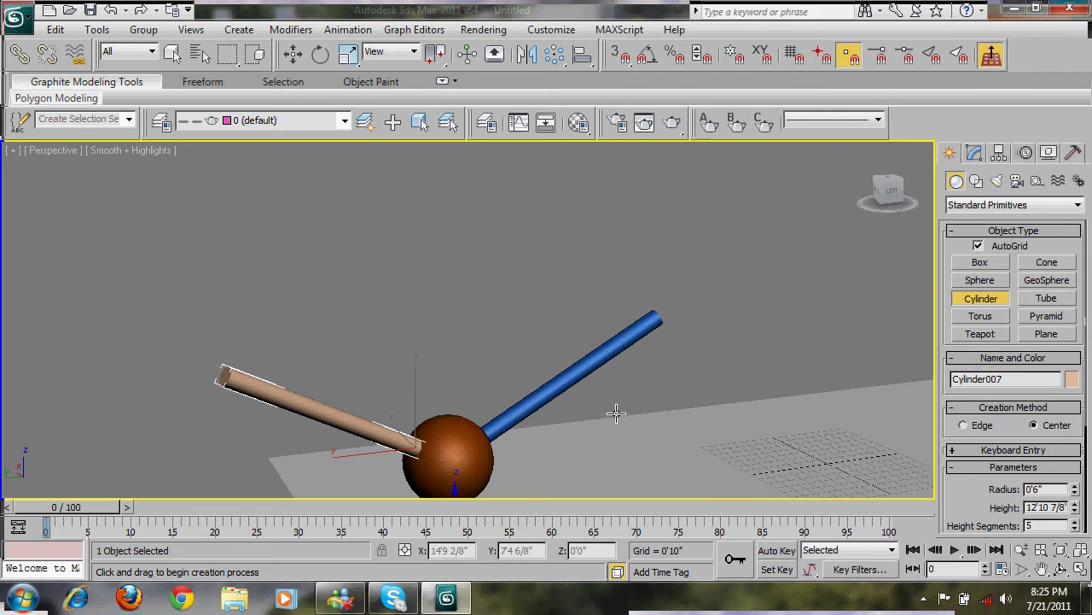
pyautogui.moveTo(461, 453); pyautogui.dragTo(464, 454)
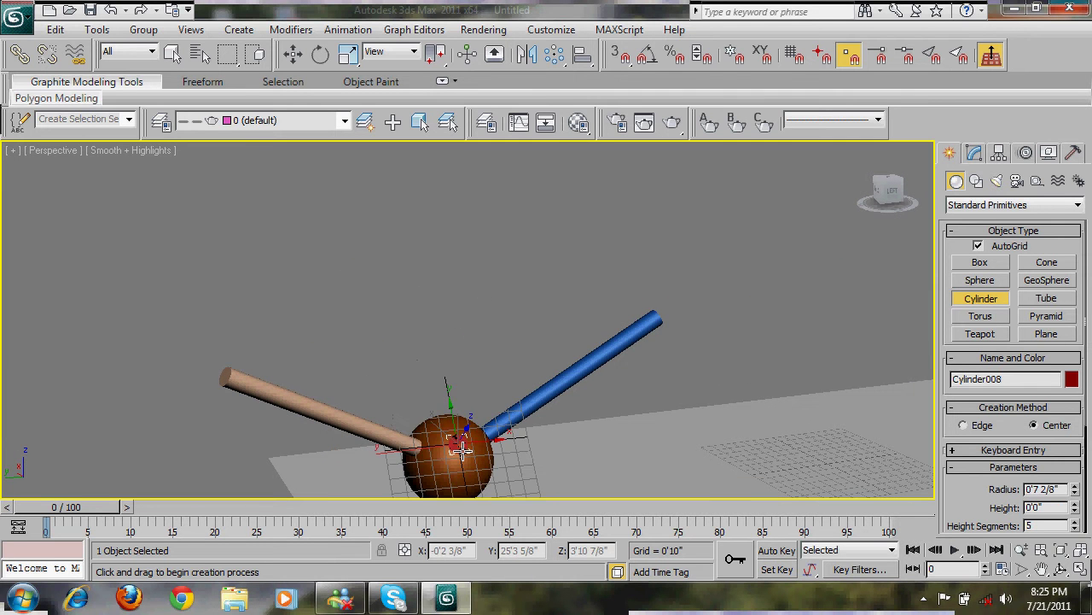
pyautogui.click(622, 214)
# - Examine from several angles how the cylinders project from the sphere and the large cylinder
pyautogui.keyDown('alt'); pyautogui.moveTo(622, 215); pyautogui.dragTo(578, 439, button='middle'); pyautogui.keyUp('alt')
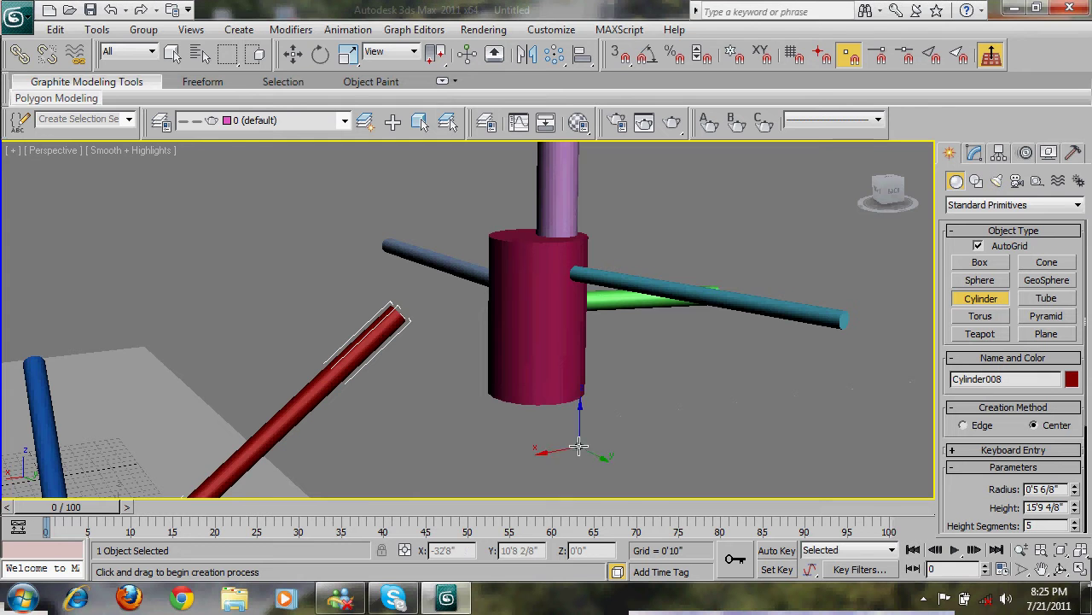
pyautogui.scroll(3, 512, 409)
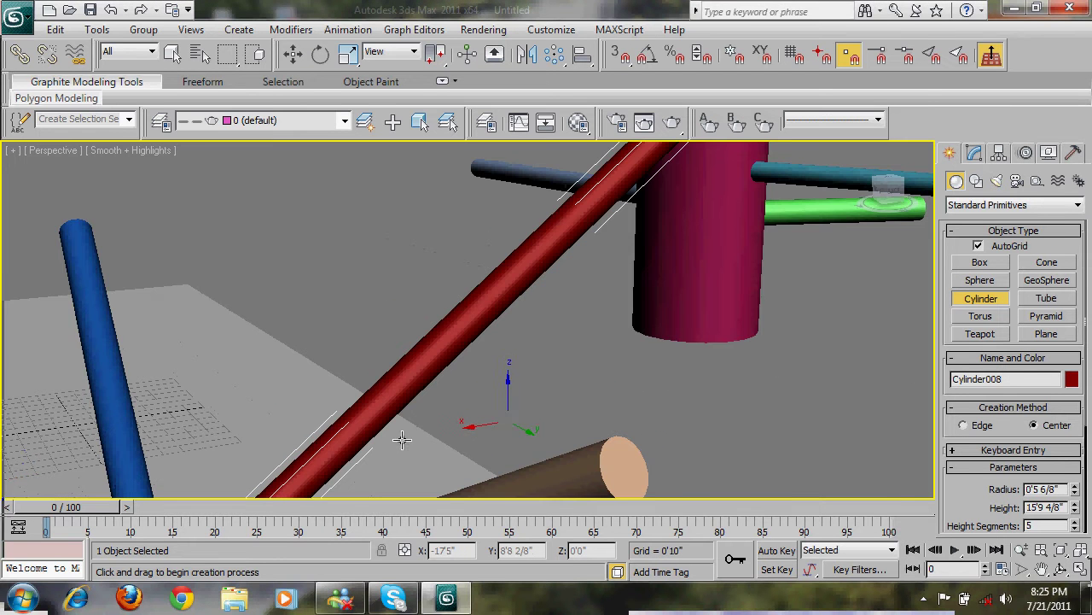
pyautogui.scroll(-6, 510, 378)
pyautogui.moveTo(466, 425); pyautogui.dragTo(476, 427, button='middle')
pyautogui.scroll(-3, 617, 441)
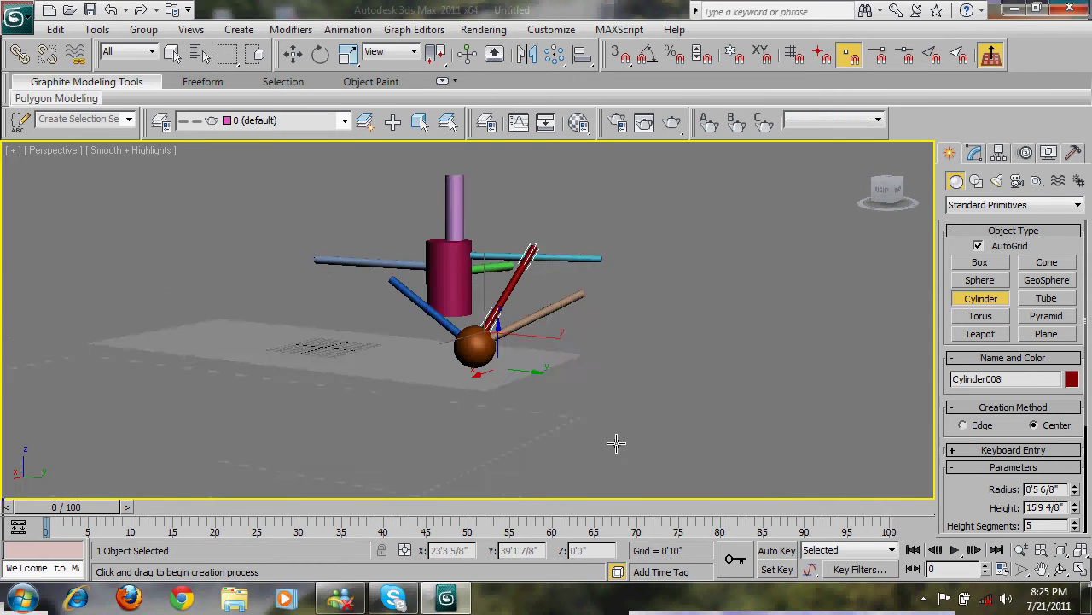
pyautogui.keyDown('alt'); pyautogui.moveTo(617, 441); pyautogui.dragTo(556, 464, button='middle'); pyautogui.keyUp('alt')
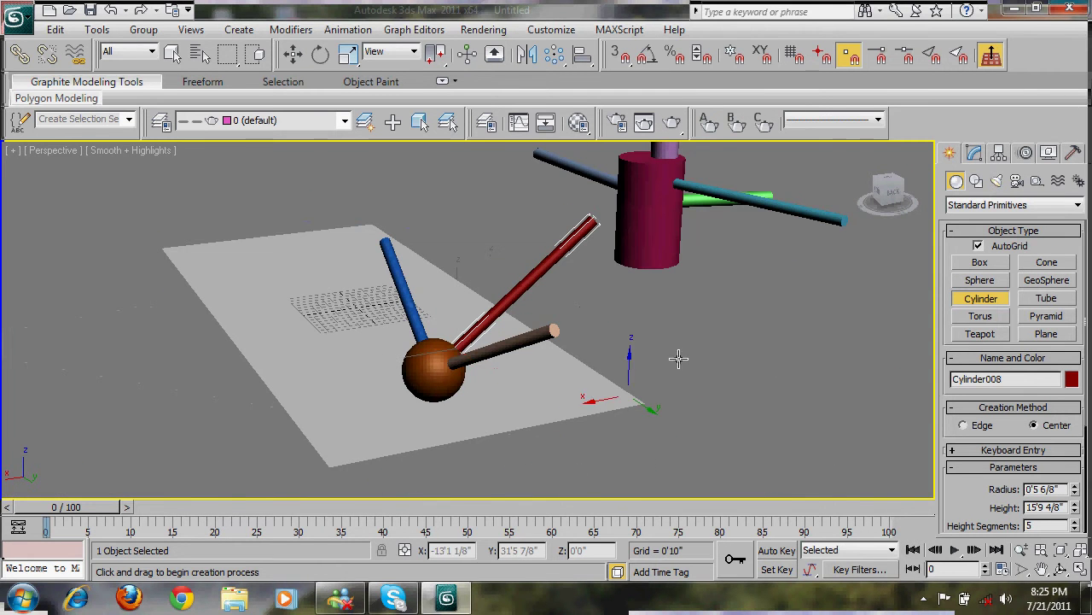
# - Leave cylinder creation and turn off AutoGrid for new objects
pyautogui.press('w')
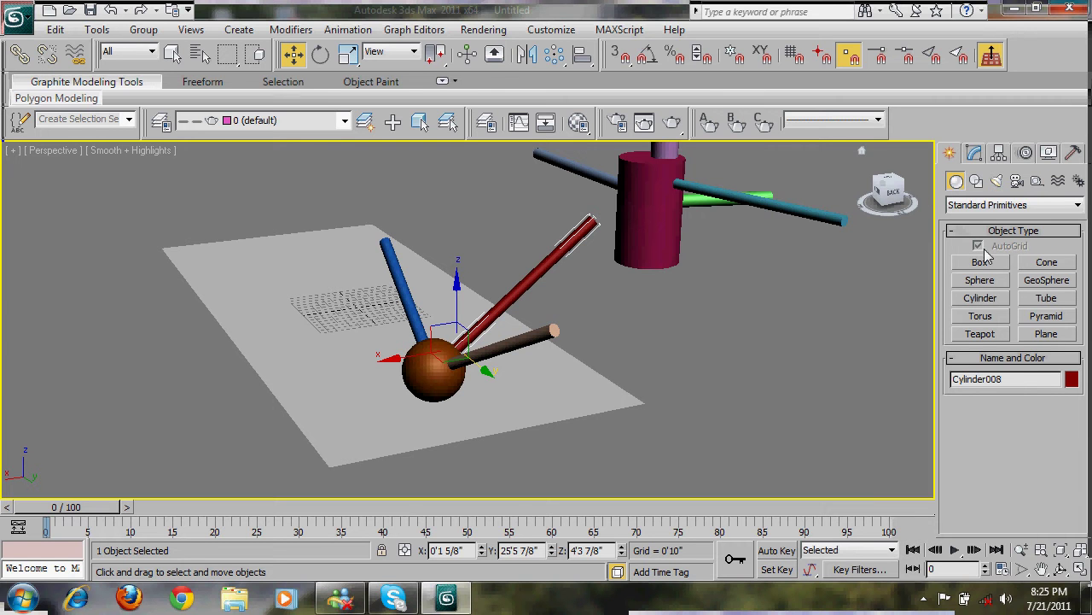
pyautogui.click(982, 261)
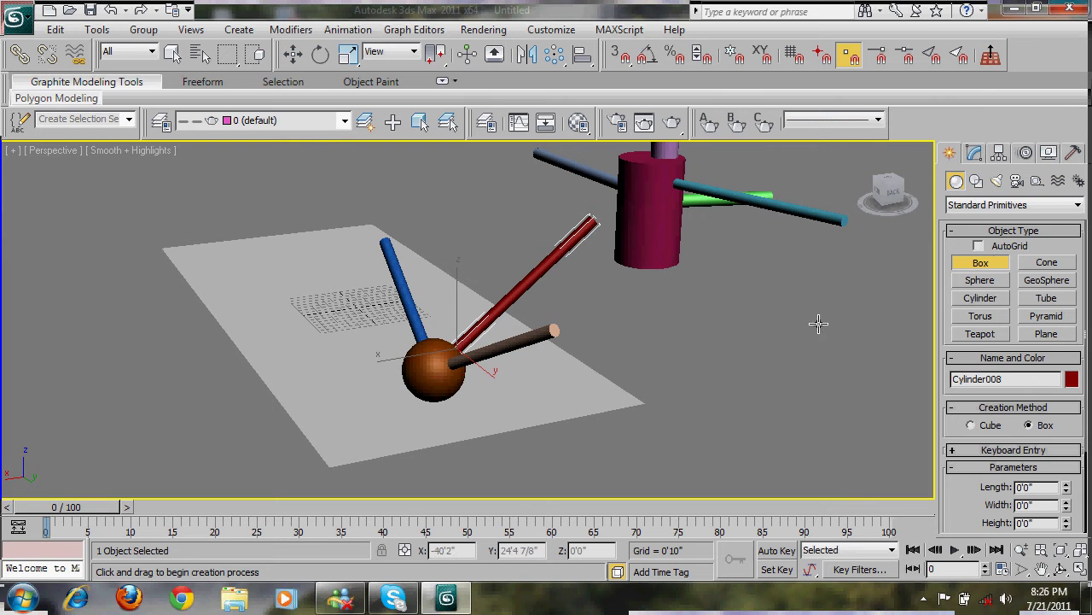
pyautogui.press('w')
# - Delete the large cylinder with its attached cylinders and the three cylinders projecting from the sphere
pyautogui.keyDown('alt'); pyautogui.moveTo(770, 414); pyautogui.dragTo(729, 388, button='middle'); pyautogui.keyUp('alt')
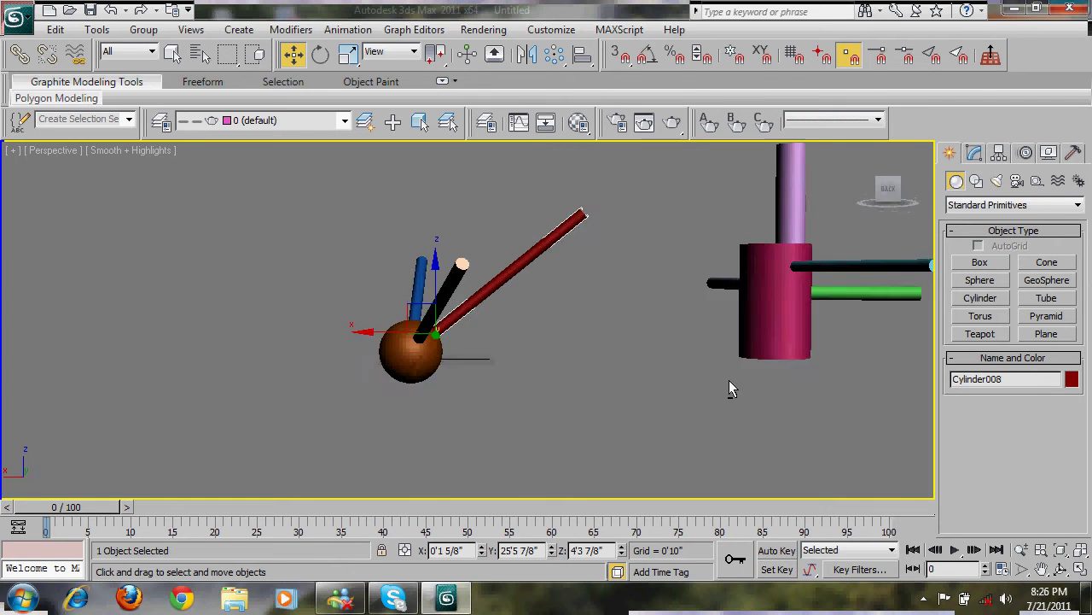
pyautogui.moveTo(731, 152)
pyautogui.mouseDown()
pyautogui.moveTo(888, 381)
pyautogui.moveTo(881, 407)
pyautogui.mouseUp()
pyautogui.press('Delete')
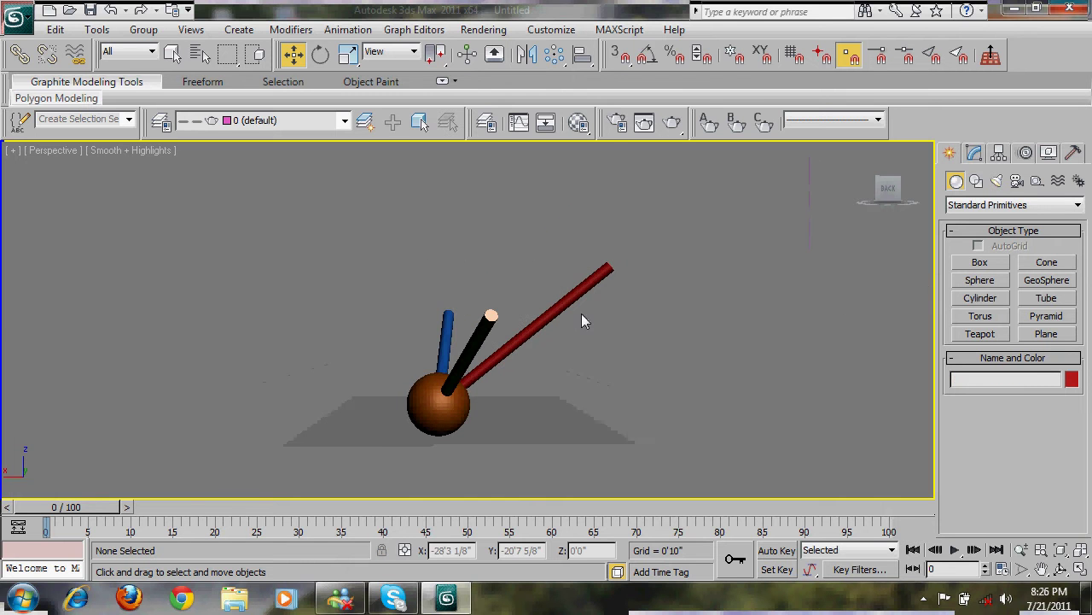
pyautogui.moveTo(431, 265); pyautogui.dragTo(606, 329)
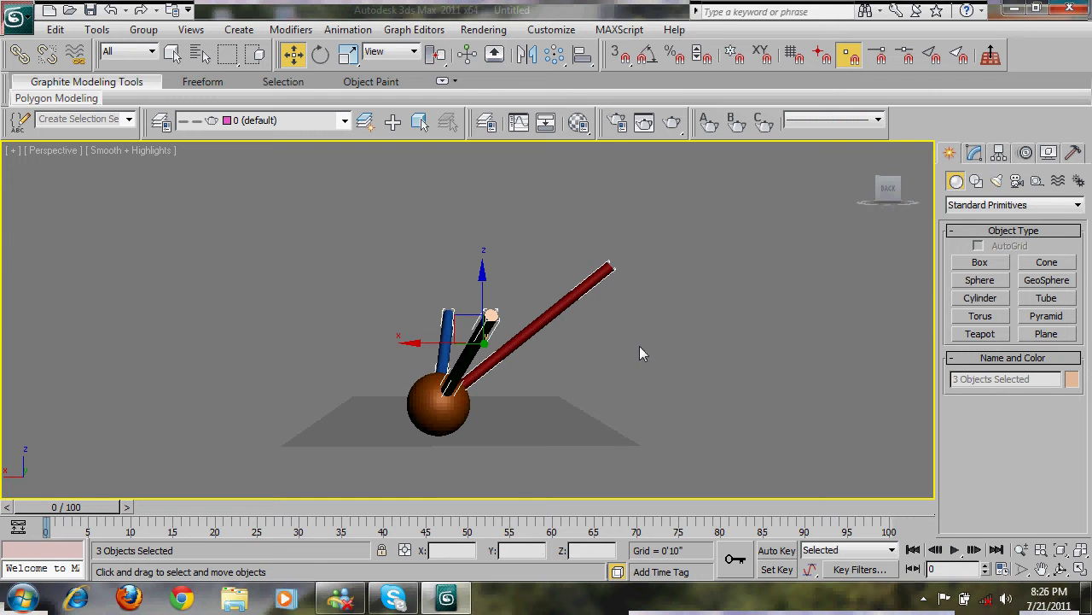
pyautogui.press('Delete')
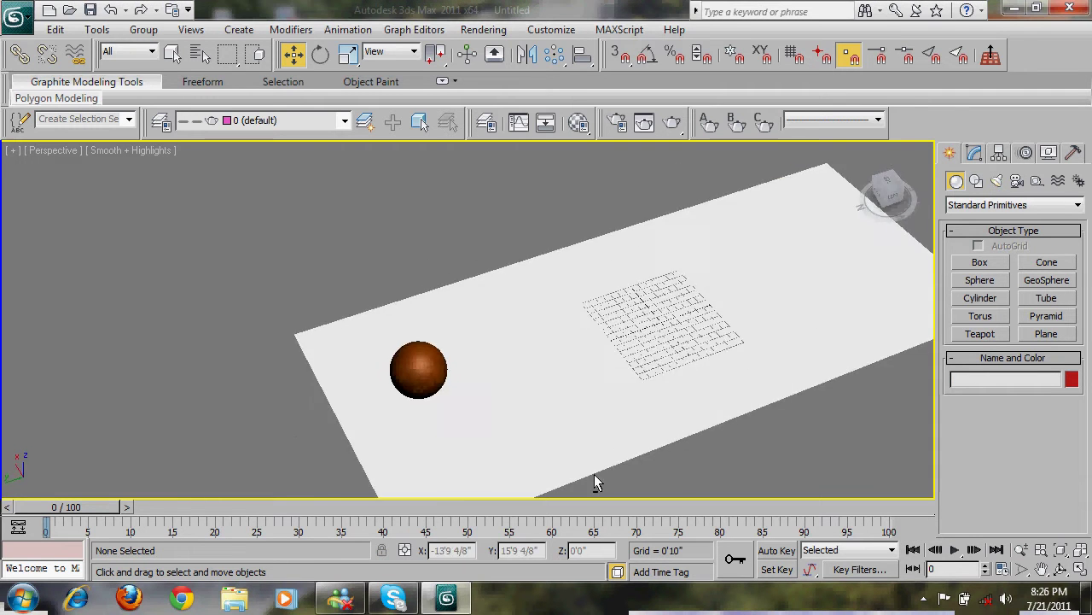
# - Move the sphere outward along Y to about 30'3" and raise it to about Z 26'12" above the plane
pyautogui.keyDown('alt'); pyautogui.moveTo(595, 482); pyautogui.dragTo(465, 408, button='middle'); pyautogui.keyUp('alt')
pyautogui.click(464, 404)
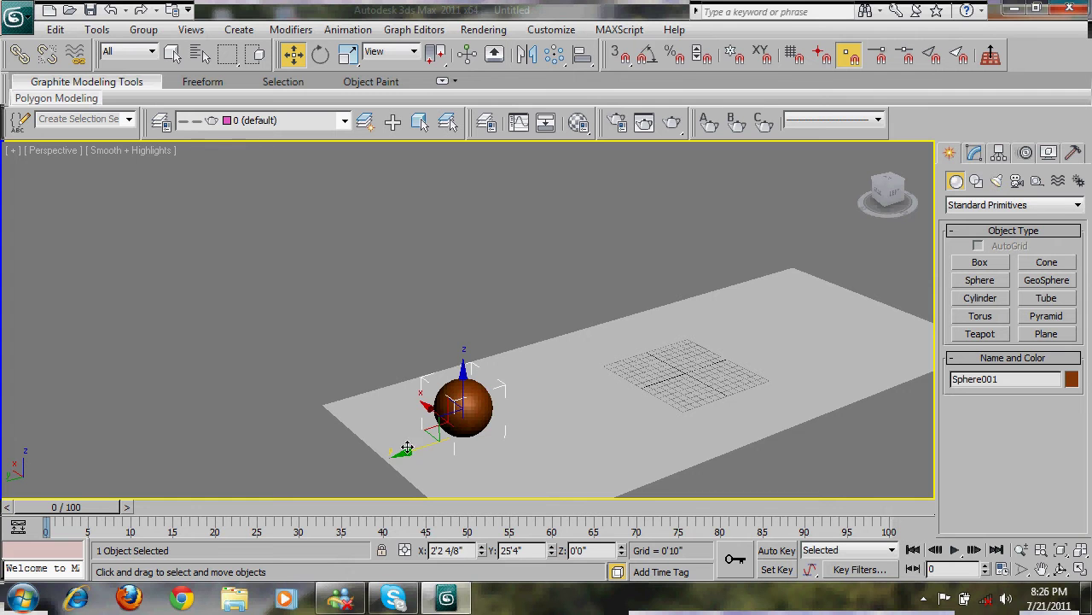
pyautogui.moveTo(407, 448); pyautogui.dragTo(358, 460)
pyautogui.keyDown('alt'); pyautogui.moveTo(359, 460); pyautogui.dragTo(415, 418, button='middle'); pyautogui.keyUp('alt')
pyautogui.moveTo(415, 418); pyautogui.dragTo(506, 220)
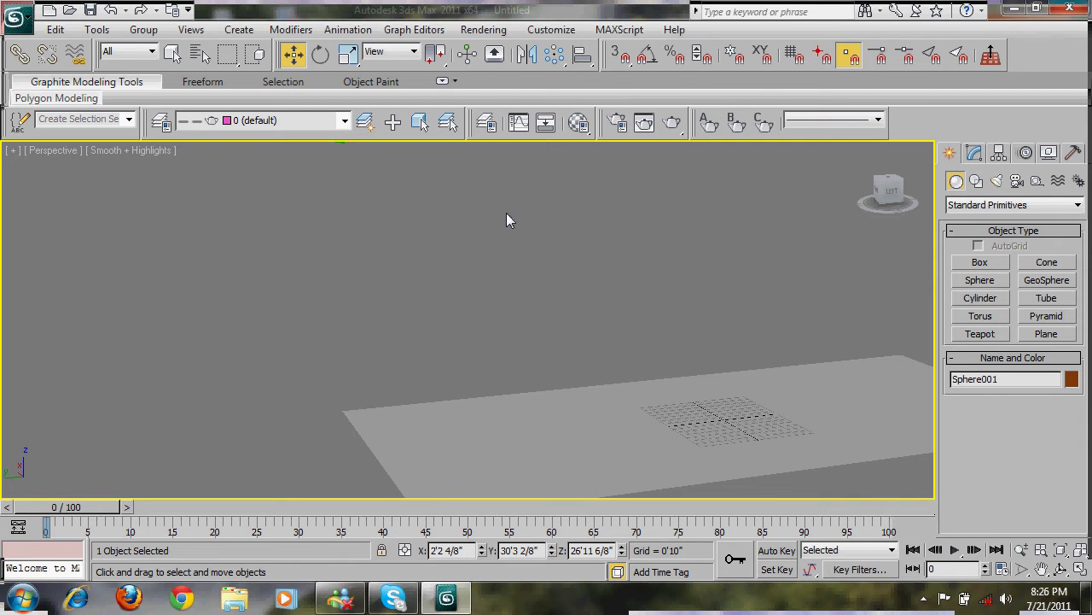
# - Switch the viewport to the Left view and frame the raised sphere together with the ground line
pyautogui.scroll(-3, 517, 314)
pyautogui.moveTo(537, 324); pyautogui.dragTo(491, 300, button='middle')
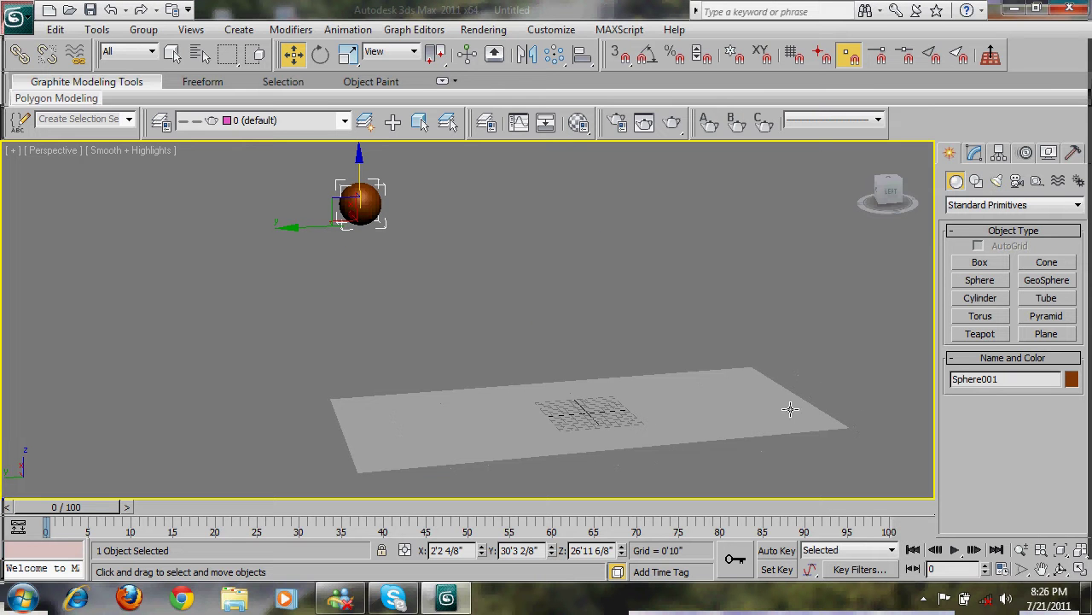
pyautogui.moveTo(682, 385); pyautogui.dragTo(665, 421, button='middle')
pyautogui.press('l')
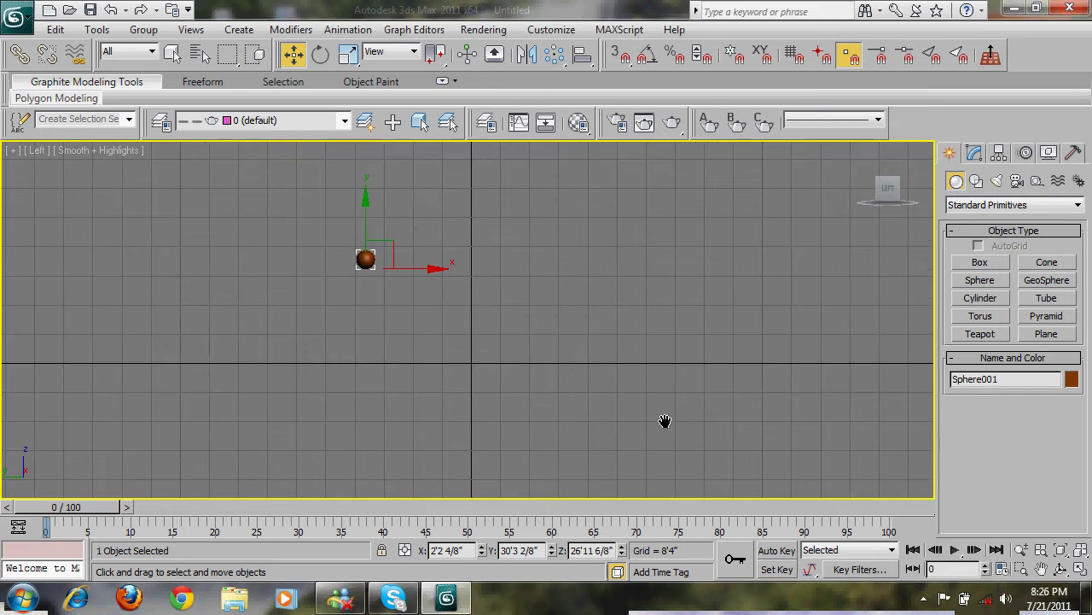
pyautogui.scroll(4, 662, 422)
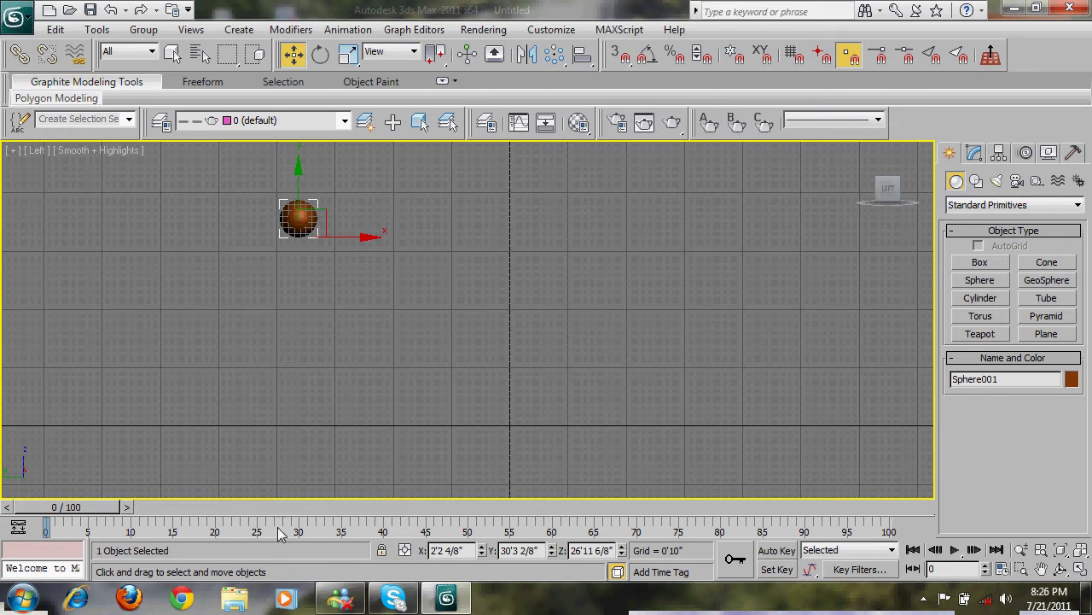
# - Turn on Auto Key and key the sphere at frame 20 on the ground line, at about Y 17'8" and Z 0'
pyautogui.click(772, 550)
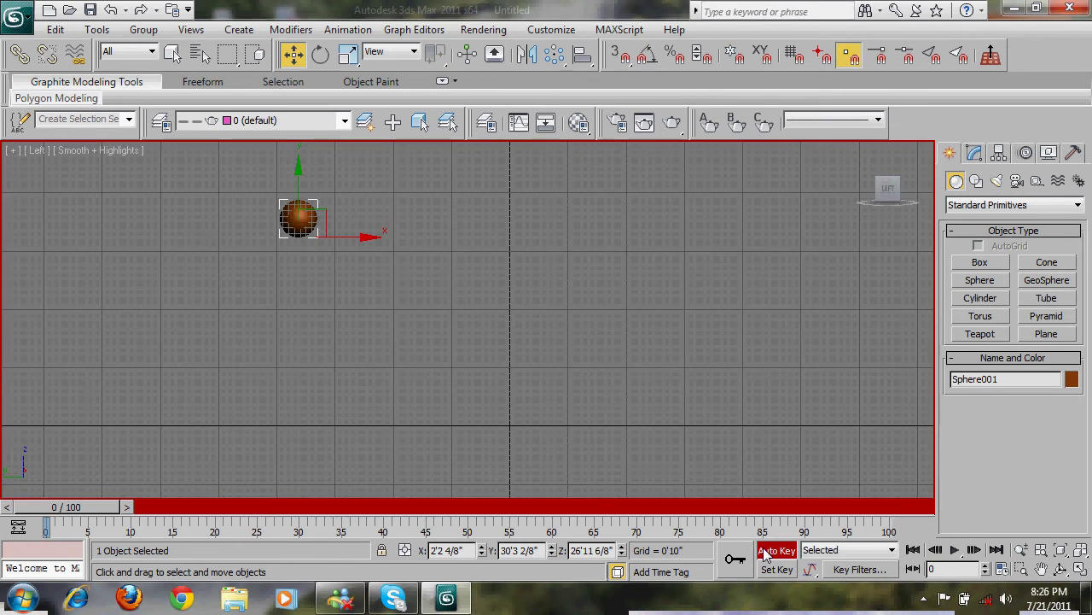
pyautogui.moveTo(120, 505); pyautogui.dragTo(263, 507)
pyautogui.press('w')
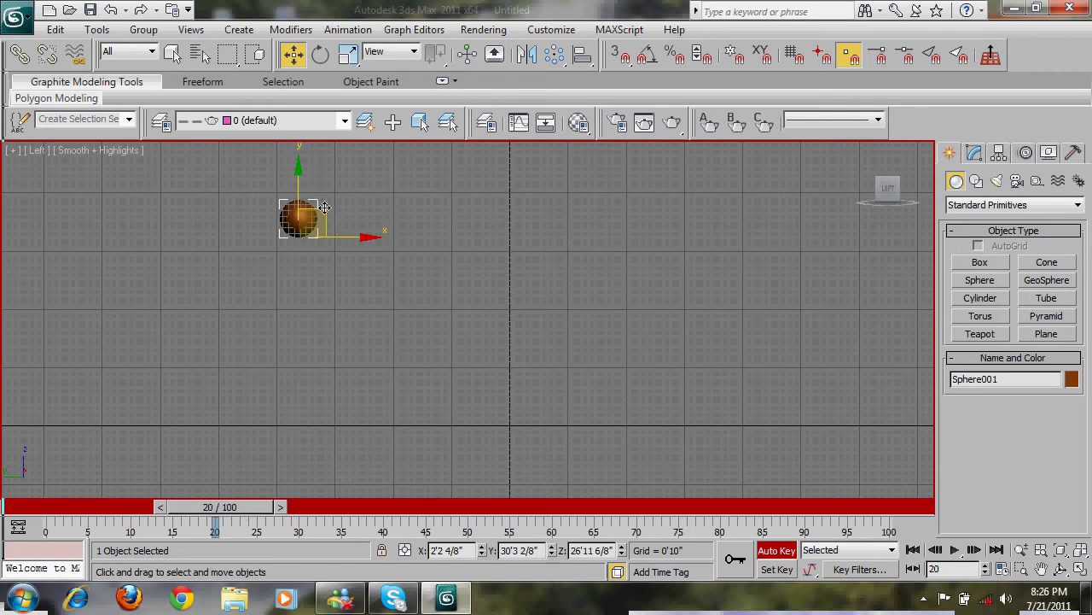
pyautogui.moveTo(311, 225); pyautogui.dragTo(412, 396)
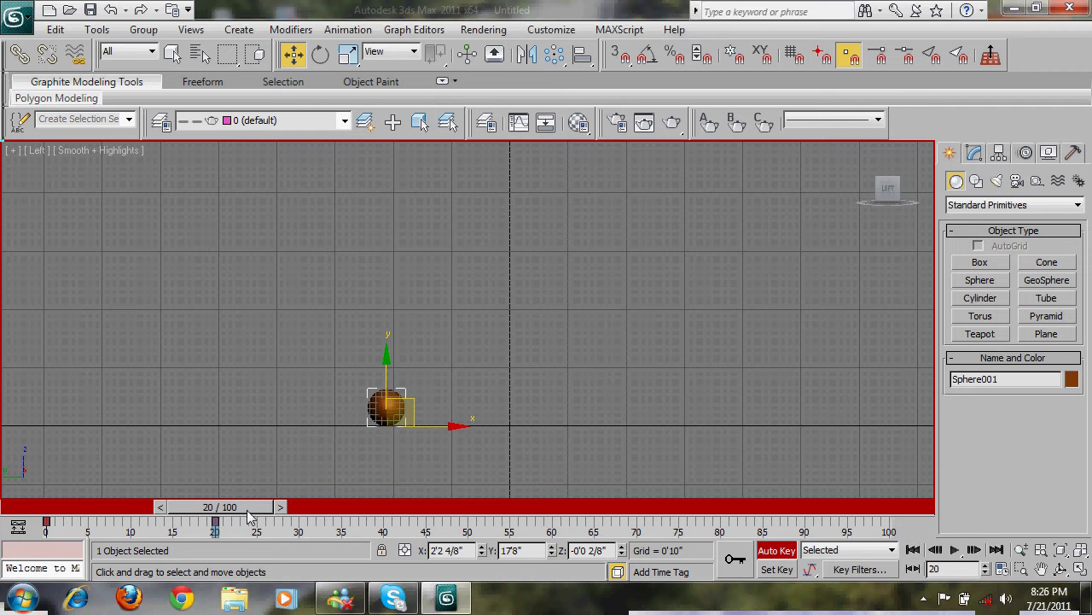
# - Key the sphere at frame 40 at the top of its first bounce, about Y 6'4" and Z 22'9"
pyautogui.moveTo(249, 511); pyautogui.dragTo(411, 510)
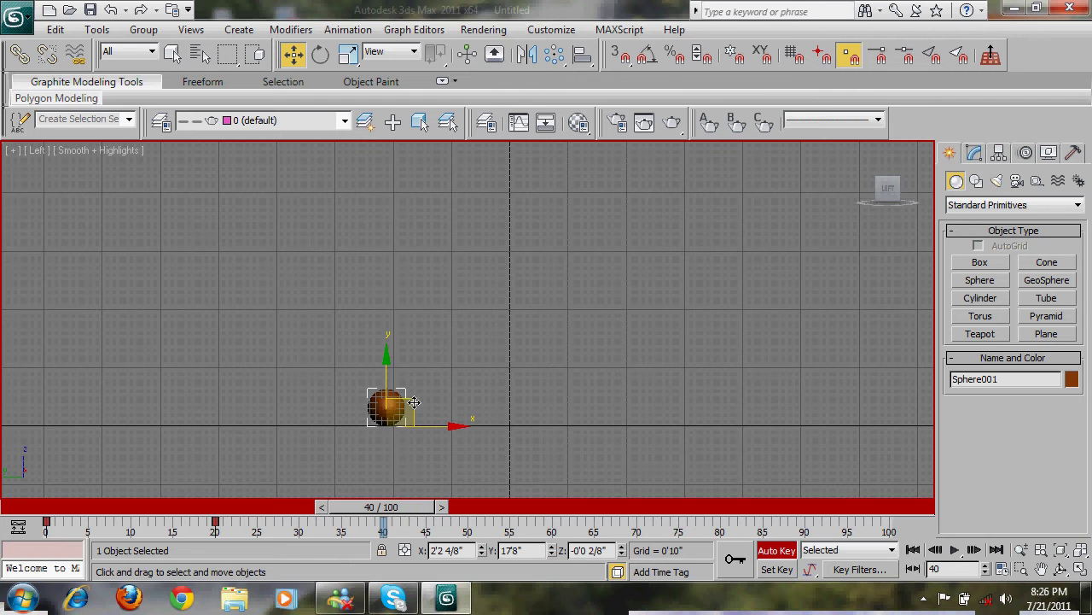
pyautogui.moveTo(413, 402); pyautogui.dragTo(493, 244)
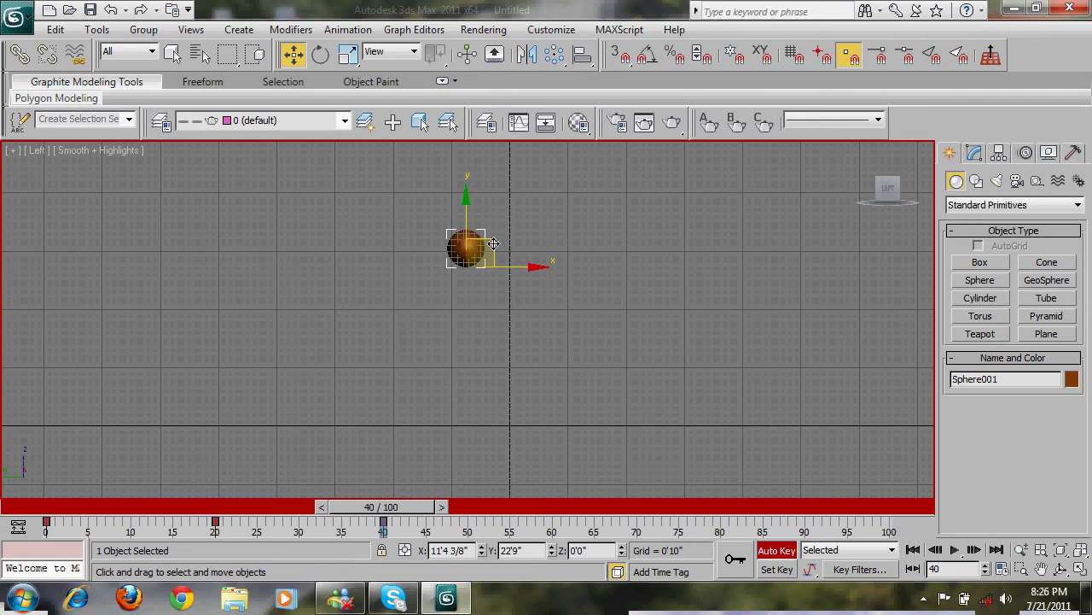
pyautogui.click(412, 492)
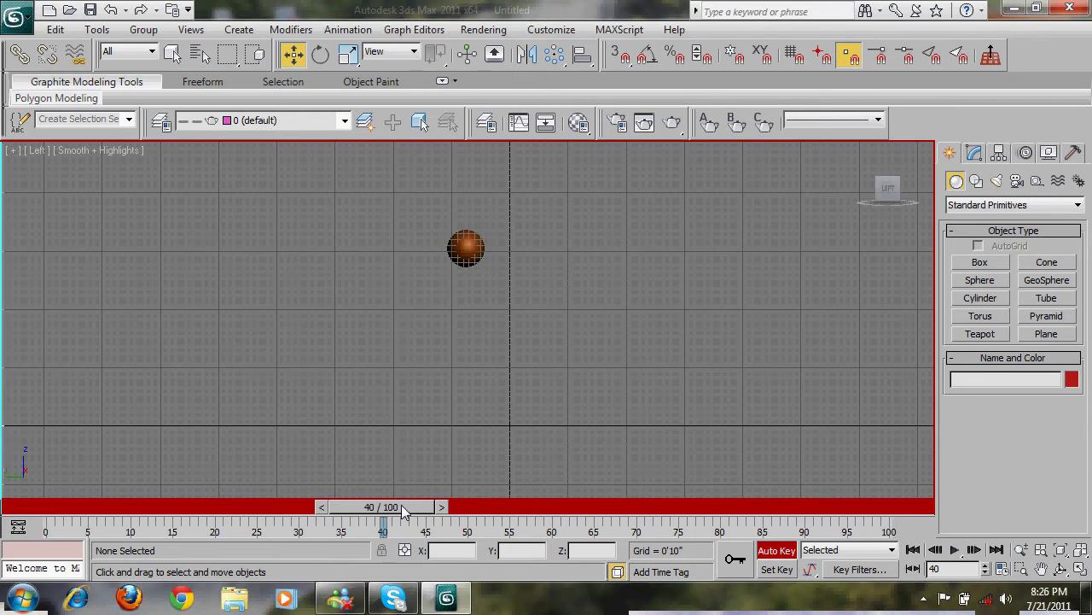
pyautogui.click(476, 237)
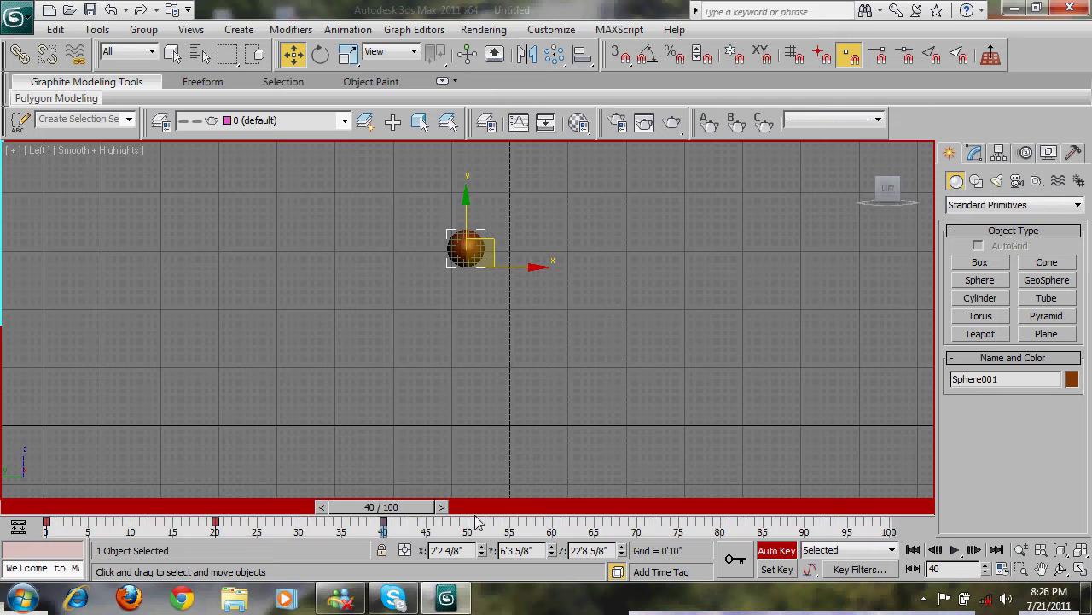
# - Key the sphere at frame 60 back on the ground, about 11'3" further along and 22'7" lower
pyautogui.moveTo(398, 511); pyautogui.dragTo(564, 513)
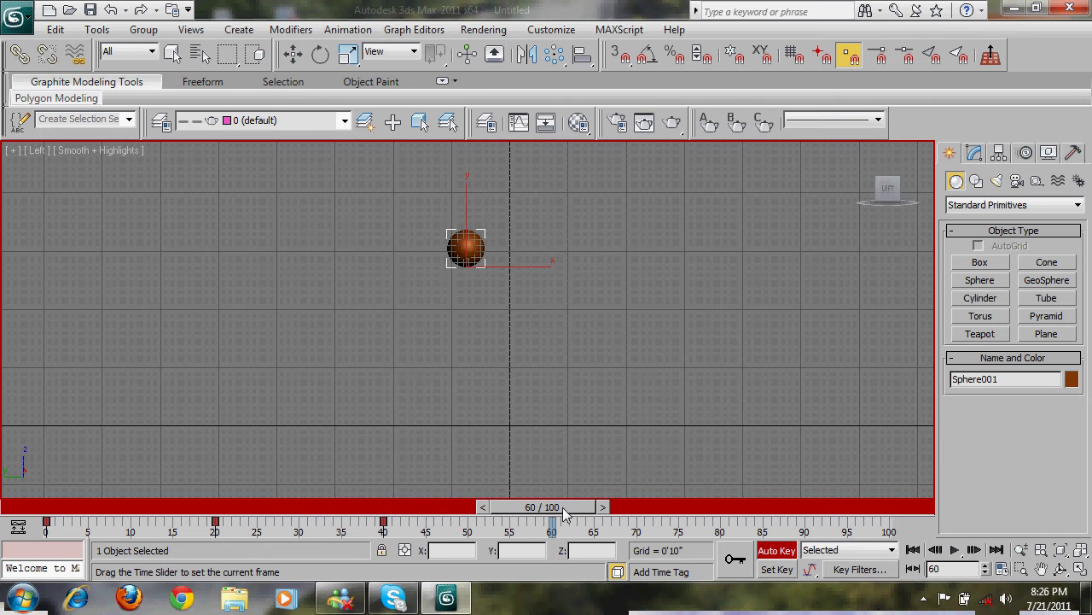
pyautogui.press('w')
pyautogui.moveTo(495, 250); pyautogui.dragTo(571, 397)
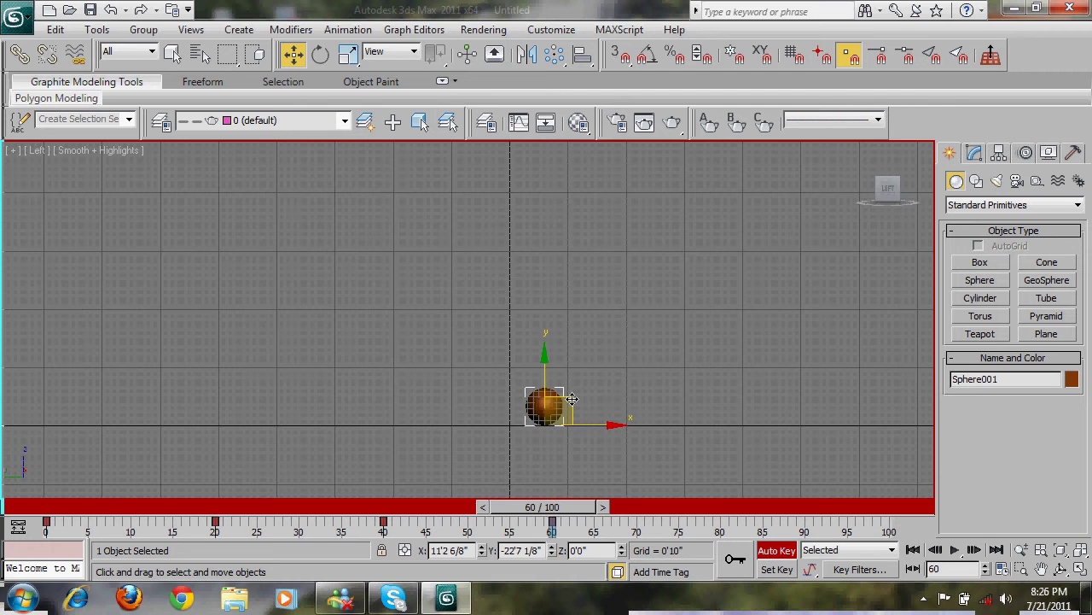
pyautogui.moveTo(543, 507); pyautogui.dragTo(659, 509)
pyautogui.moveTo(726, 527); pyautogui.dragTo(568, 551)
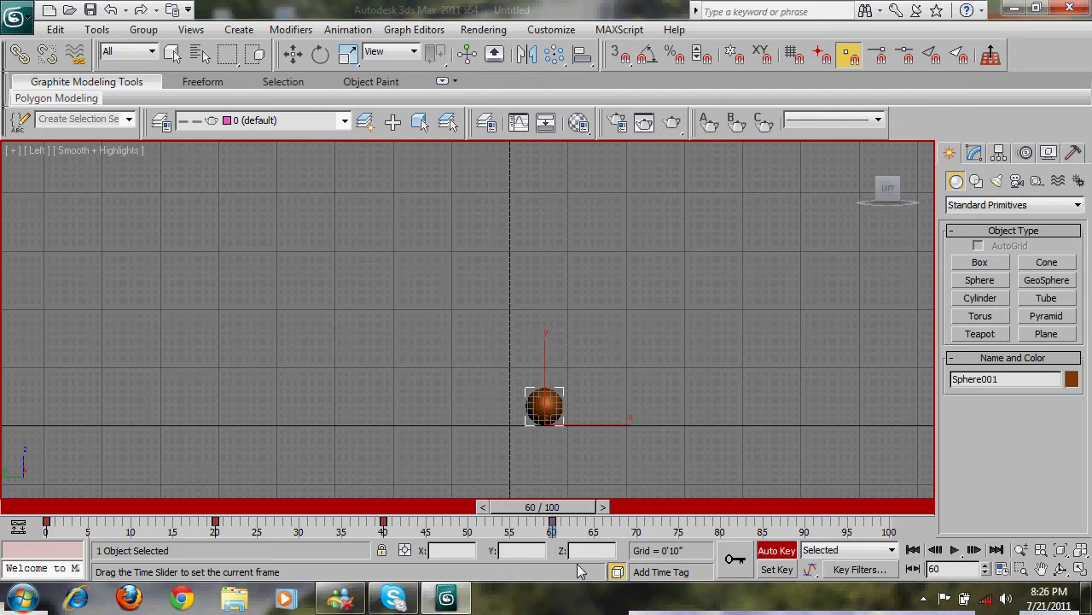
pyautogui.press('w')
pyautogui.click(654, 448)
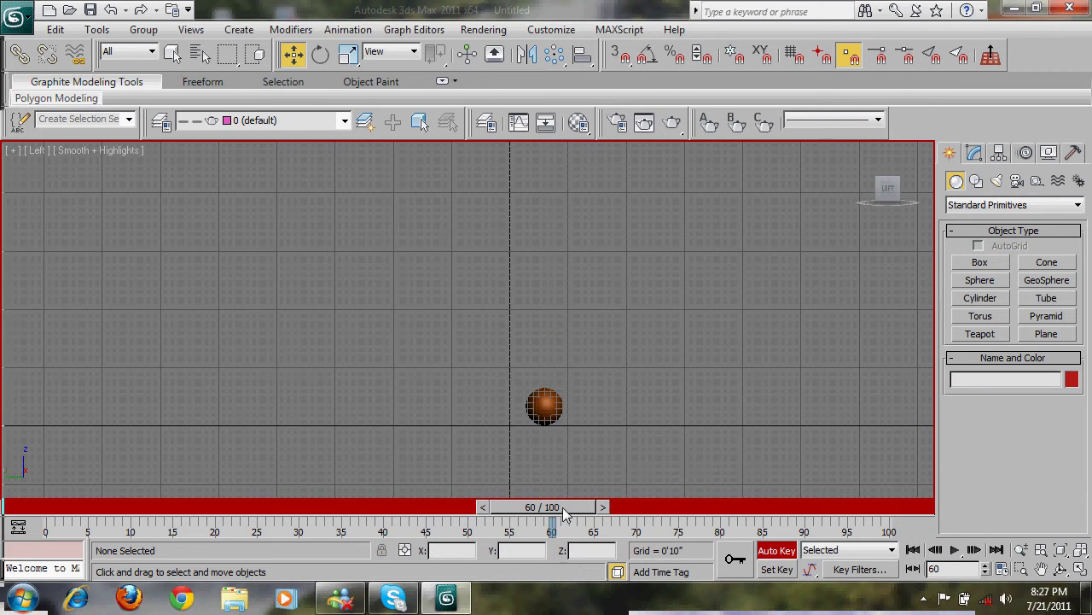
# - Key the sphere at frame 80 at about Y -17'4", Z 14'1", and on the ground at frame 100 at about Y -23'1"
pyautogui.moveTo(546, 507); pyautogui.dragTo(705, 506)
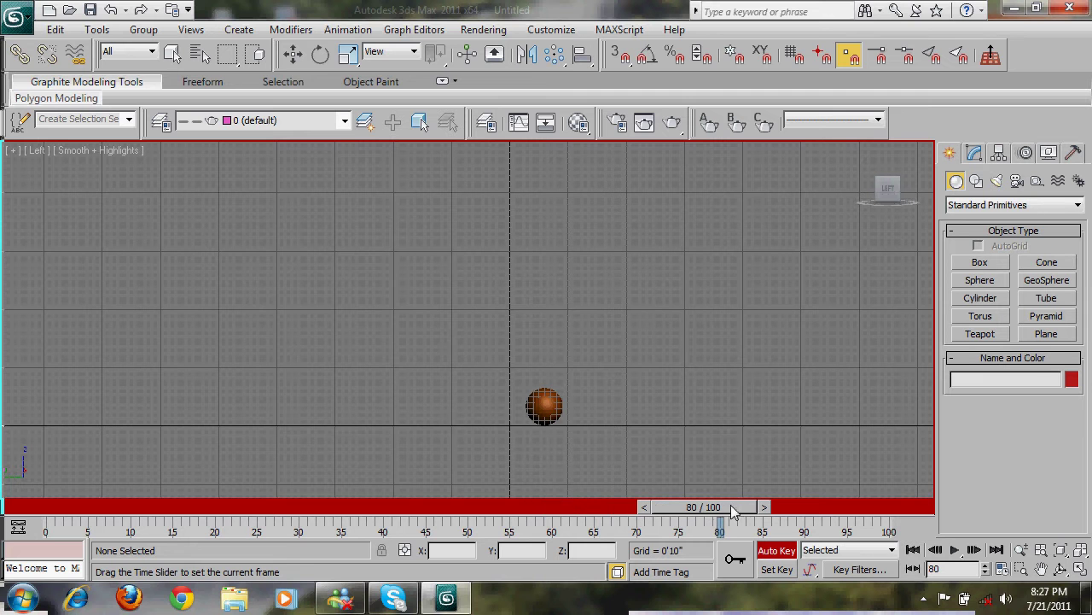
pyautogui.click(560, 410)
pyautogui.moveTo(571, 400); pyautogui.dragTo(658, 305)
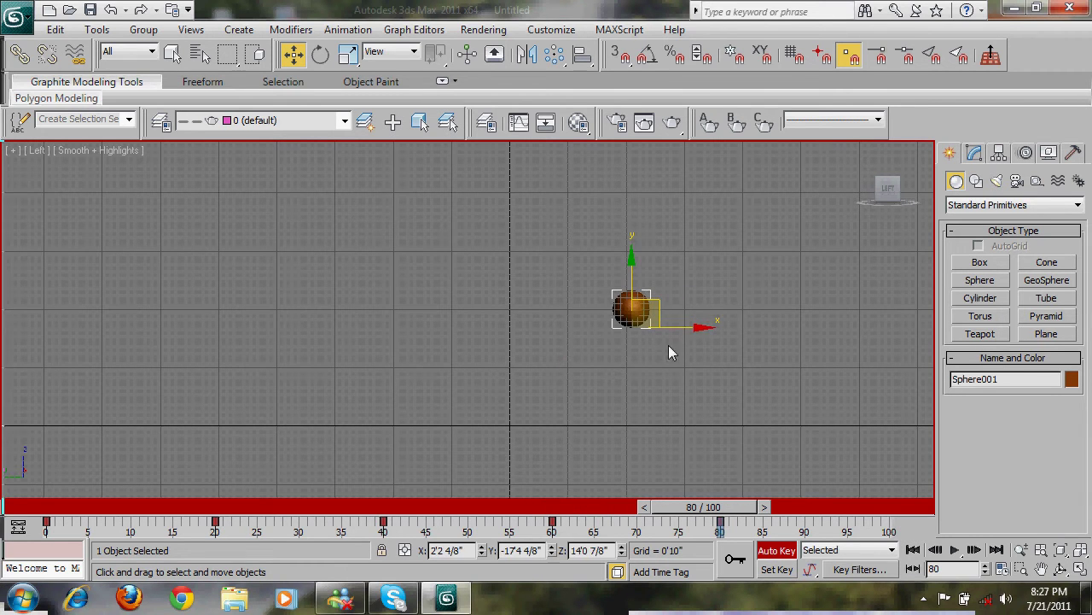
pyautogui.moveTo(728, 515); pyautogui.dragTo(890, 515)
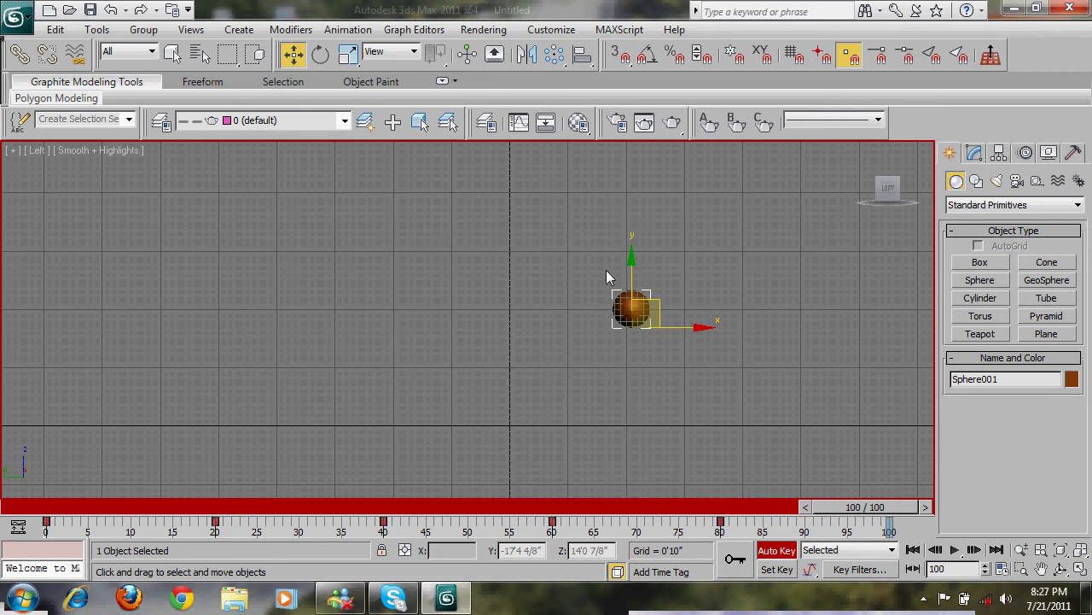
pyautogui.moveTo(668, 335); pyautogui.dragTo(706, 431)
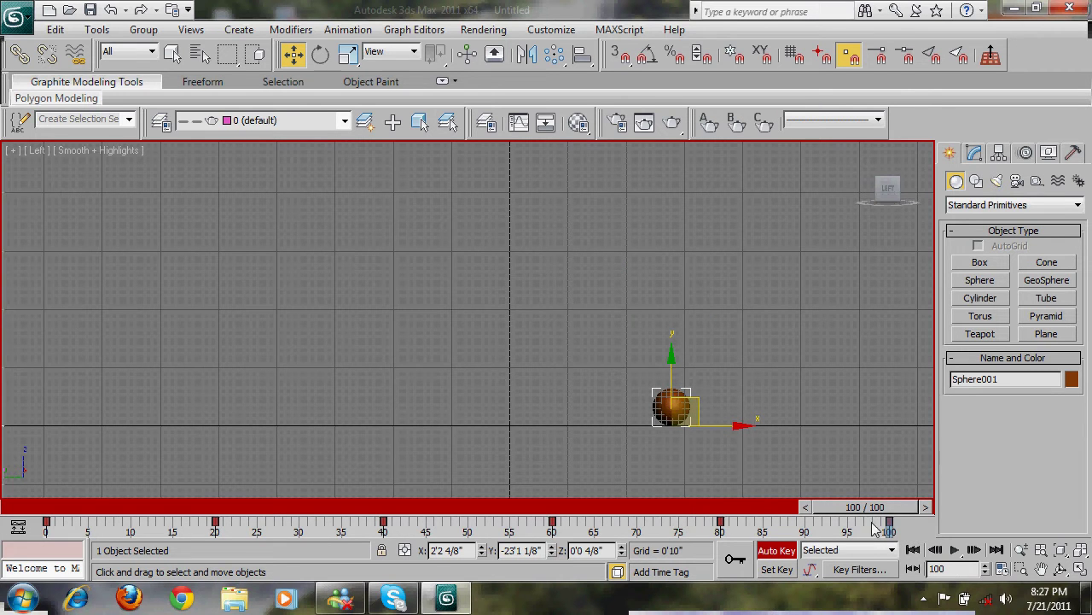
# - Extend the active time range to 200 frames and key a smaller bounce of the sphere at frame 120
pyautogui.keyDown('ctrl'); pyautogui.keyDown('alt'); pyautogui.moveTo(877, 525); pyautogui.dragTo(154, 485, button='right'); pyautogui.keyUp('alt'); pyautogui.keyUp('ctrl')
pyautogui.keyDown('ctrl'); pyautogui.keyDown('alt'); pyautogui.moveTo(653, 524); pyautogui.dragTo(600, 533, button='right'); pyautogui.keyUp('alt'); pyautogui.keyUp('ctrl')
pyautogui.moveTo(447, 513); pyautogui.dragTo(536, 519)
pyautogui.press('w')
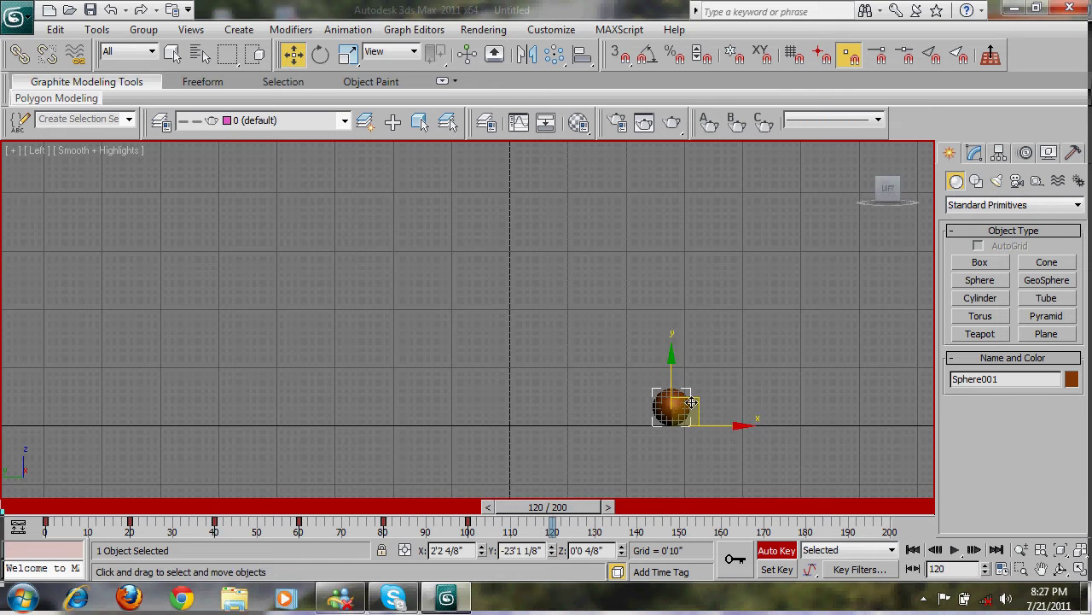
pyautogui.moveTo(691, 402); pyautogui.dragTo(724, 360)
# - Key the sphere on the ground at frame 140 and about 3'7" higher and 5' further along at frame 160
pyautogui.press('q')
pyautogui.moveTo(547, 508); pyautogui.dragTo(657, 516)
pyautogui.press('w')
pyautogui.moveTo(735, 365); pyautogui.dragTo(769, 403)
pyautogui.moveTo(667, 510); pyautogui.dragTo(741, 524)
pyautogui.press('q')
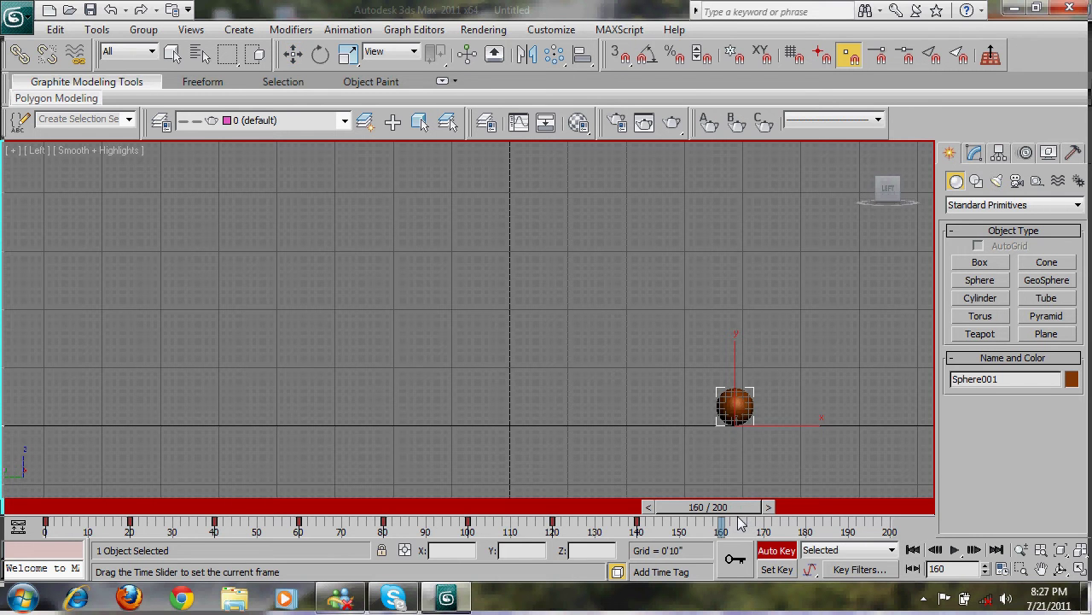
pyautogui.press('w')
pyautogui.moveTo(759, 408); pyautogui.dragTo(794, 381)
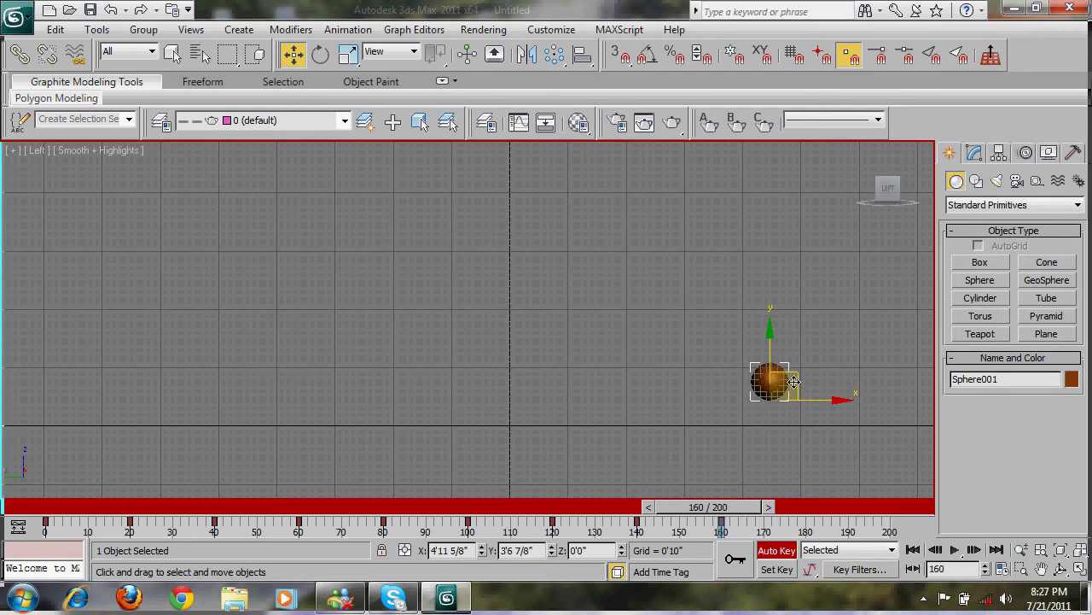
# - Key the sphere on the ground at frame 180 and rolled horizontally to about Y -49'1" at frame 200
pyautogui.press('q')
pyautogui.moveTo(749, 512); pyautogui.dragTo(832, 512)
pyautogui.press('w')
pyautogui.moveTo(810, 401); pyautogui.dragTo(834, 427)
pyautogui.moveTo(827, 509); pyautogui.dragTo(1004, 489)
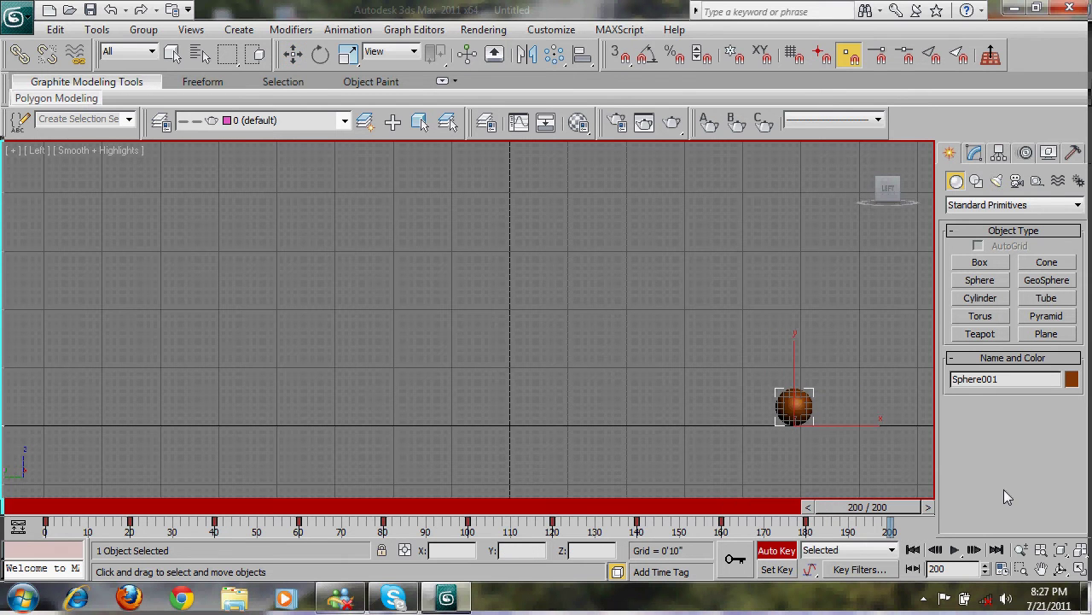
pyautogui.click(870, 436)
pyautogui.moveTo(789, 413); pyautogui.dragTo(850, 412)
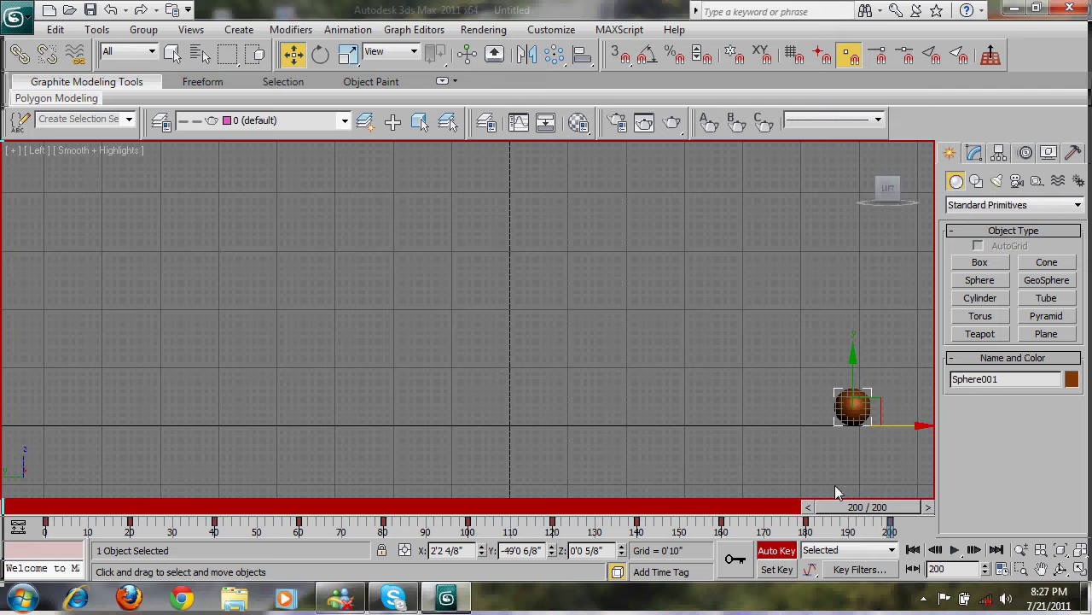
# - Turn off Auto Key, play the bounce animation from frame 0, stop it and return to the first frame
pyautogui.click(912, 549)
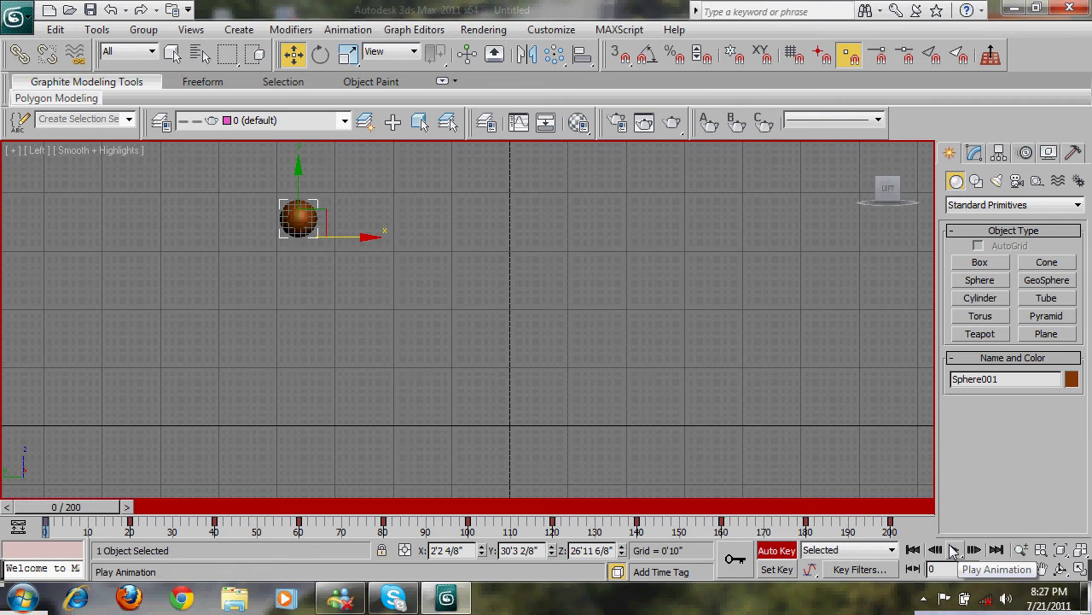
pyautogui.press('n')
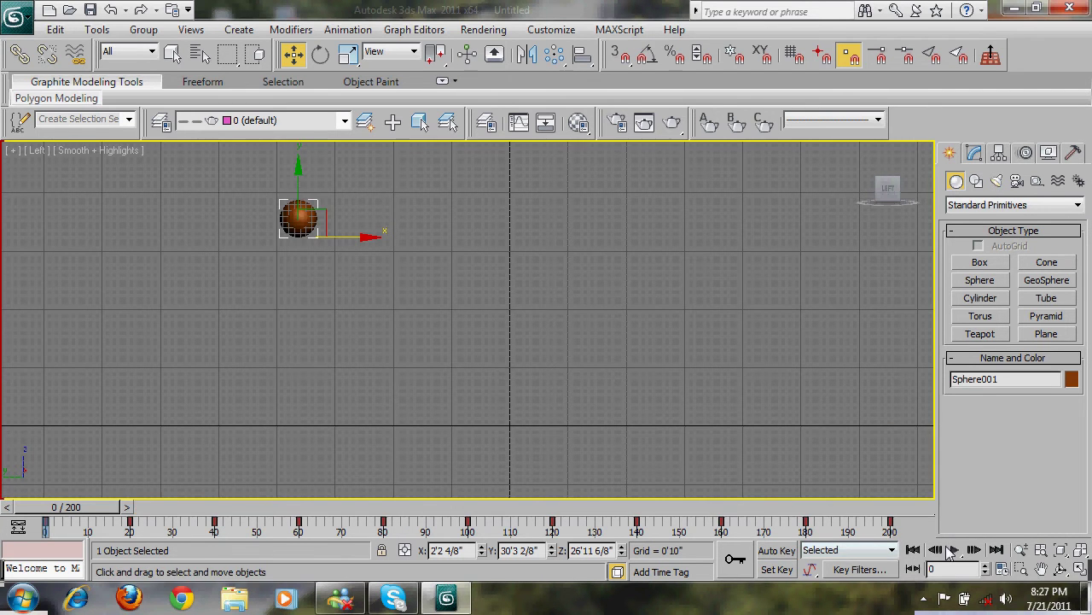
pyautogui.click(956, 550)
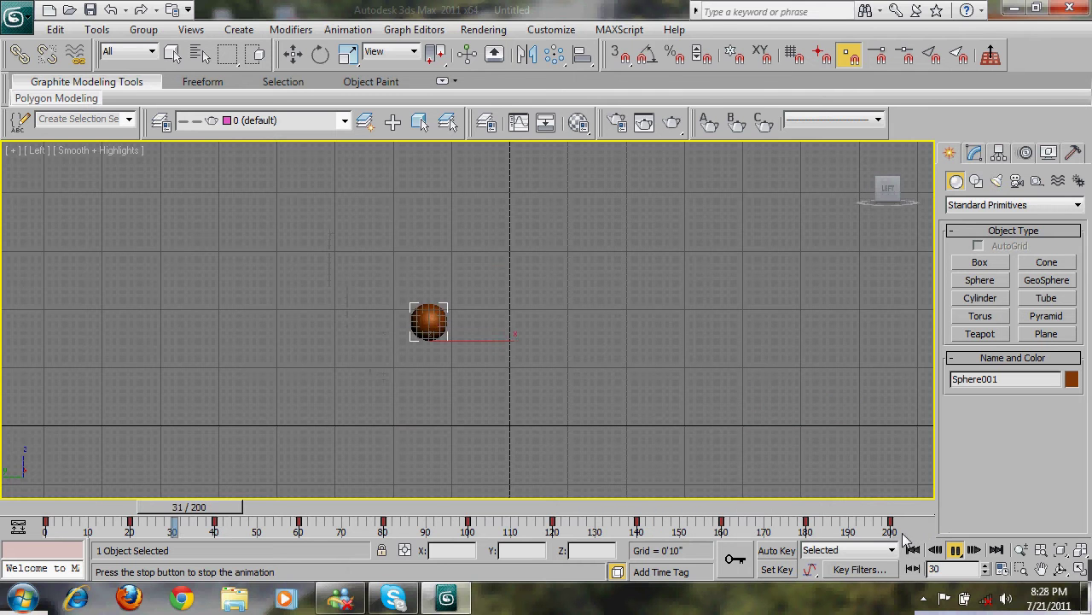
pyautogui.click(957, 549)
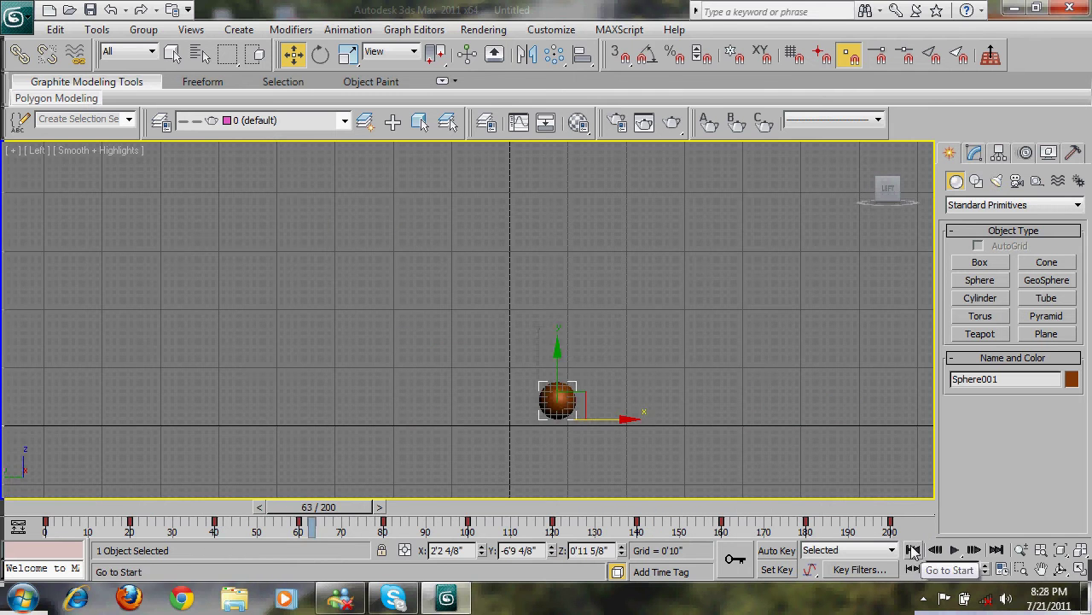
pyautogui.click(912, 550)
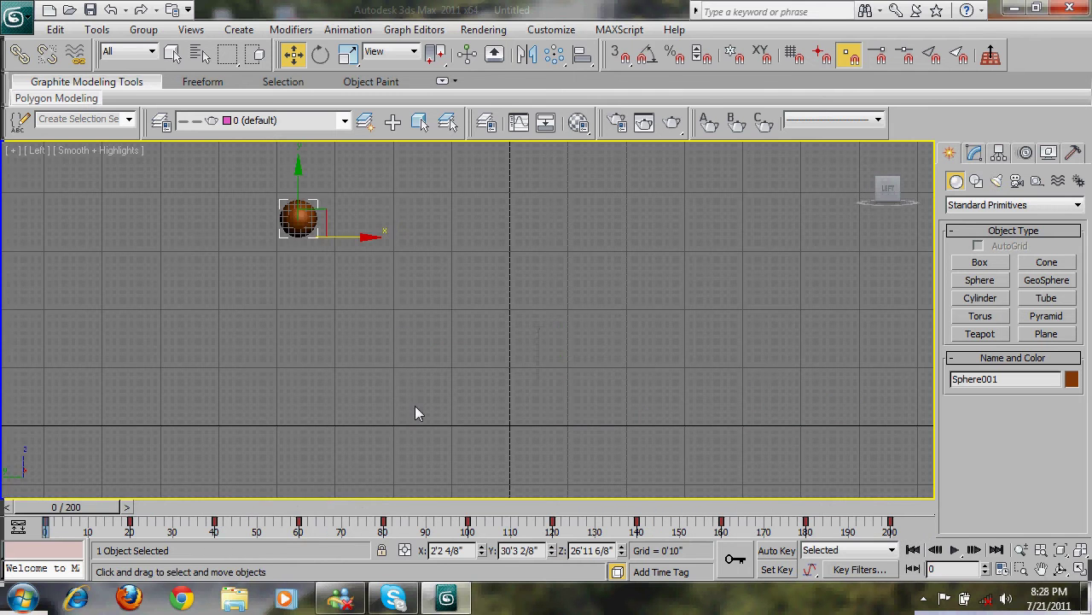
pyautogui.rightClick(892, 528)
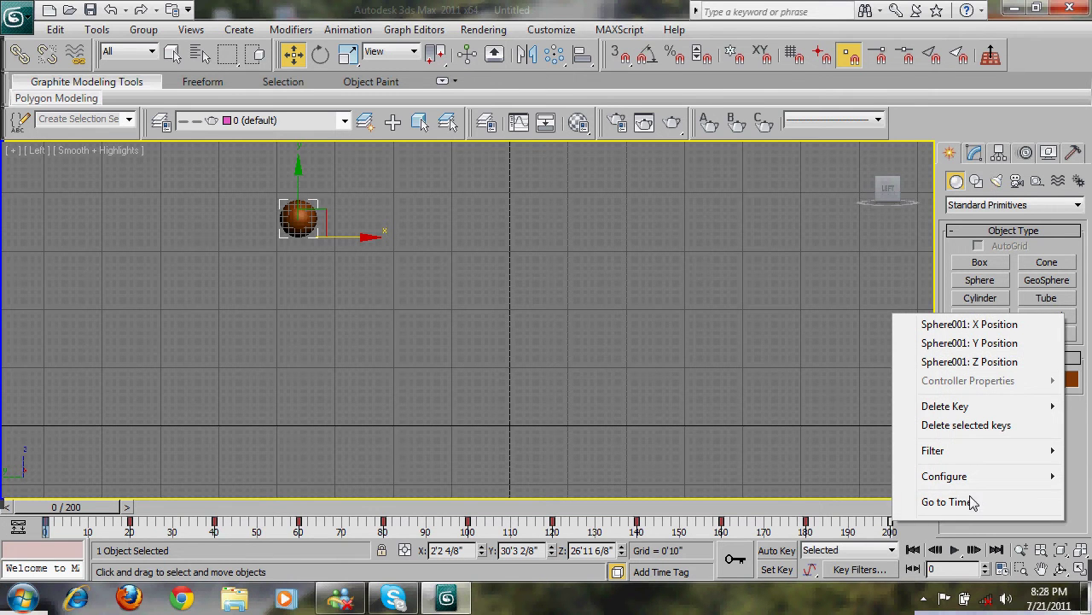
pyautogui.moveTo(972, 484)
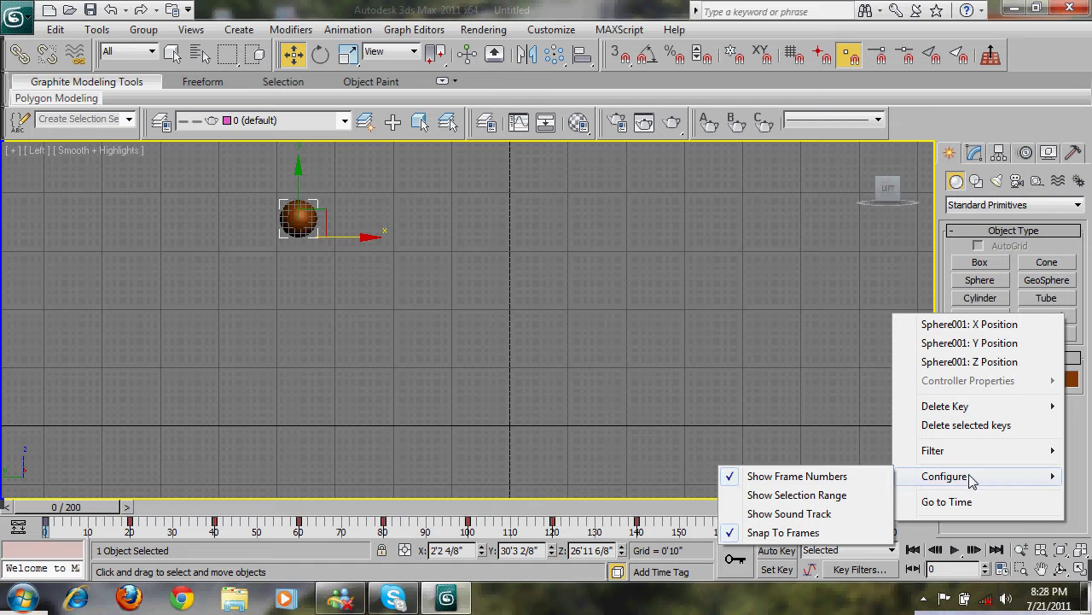
pyautogui.click(729, 395)
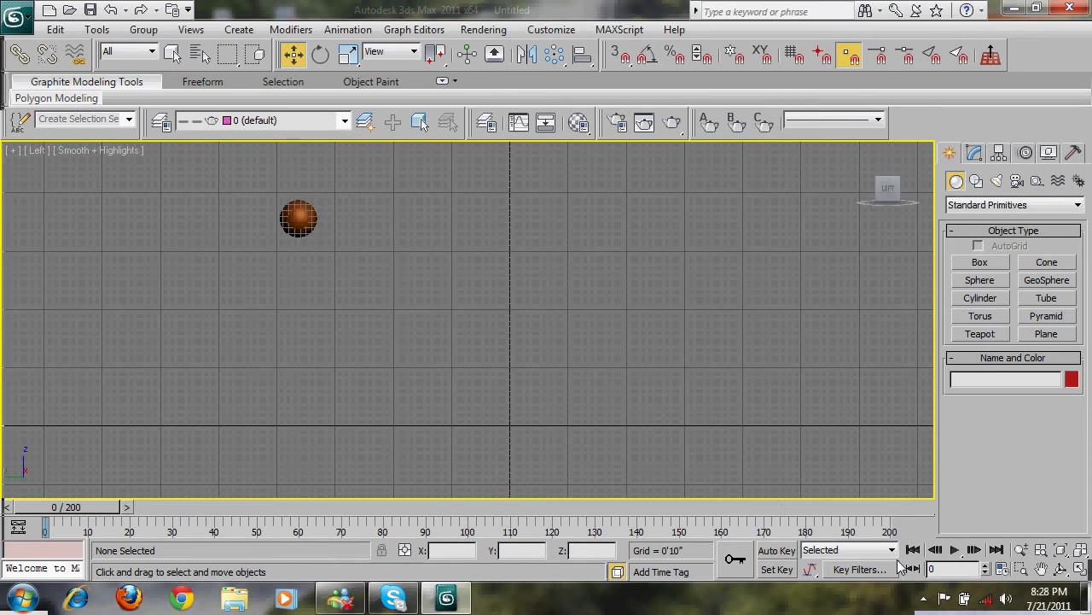
pyautogui.hotkey('ctrl', 'z')
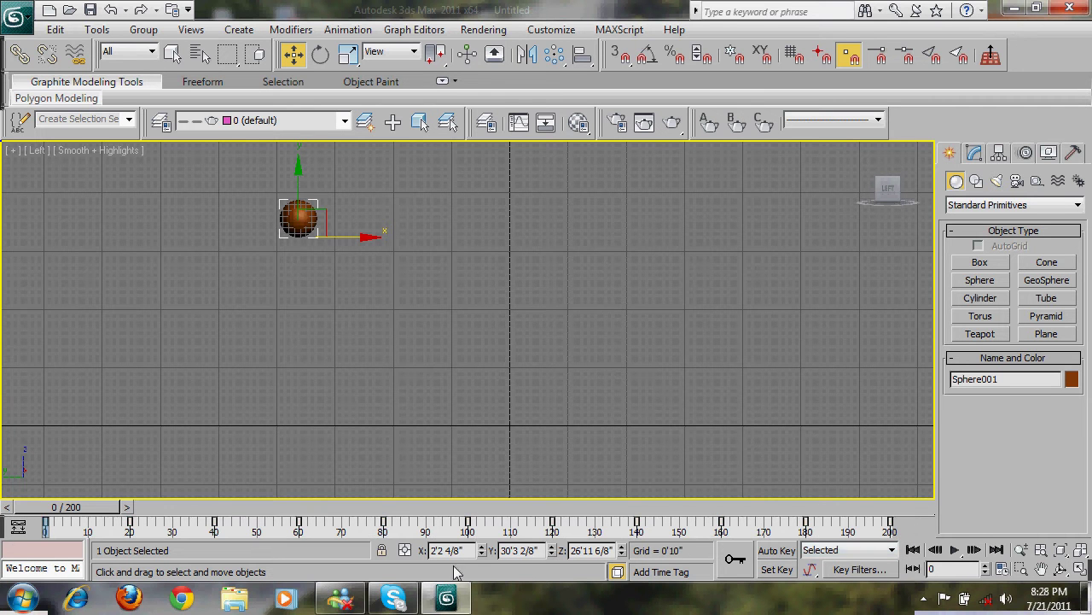
# - Set the default in/out tangent type for new keys to linear
pyautogui.click(811, 570)
pyautogui.moveTo(815, 578); pyautogui.dragTo(814, 465)
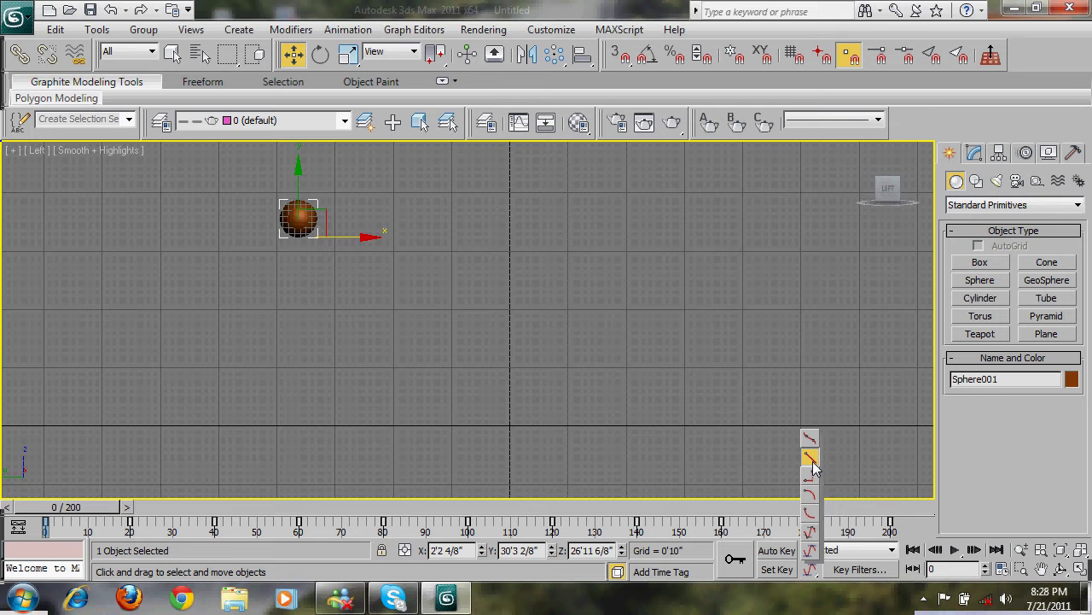
pyautogui.moveTo(812, 461); pyautogui.dragTo(813, 461)
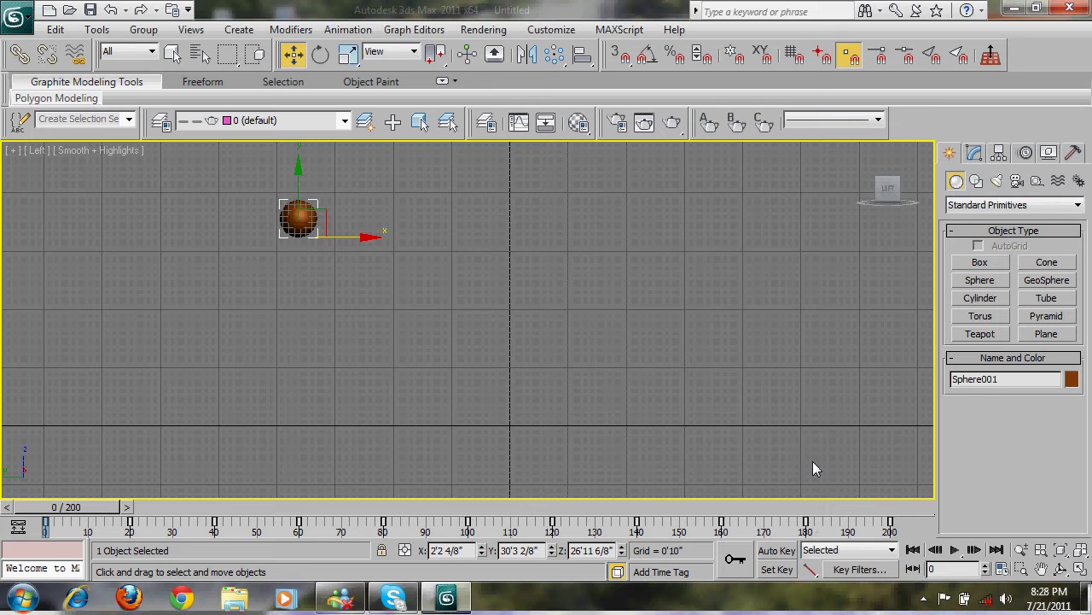
pyautogui.moveTo(811, 570); pyautogui.dragTo(816, 461)
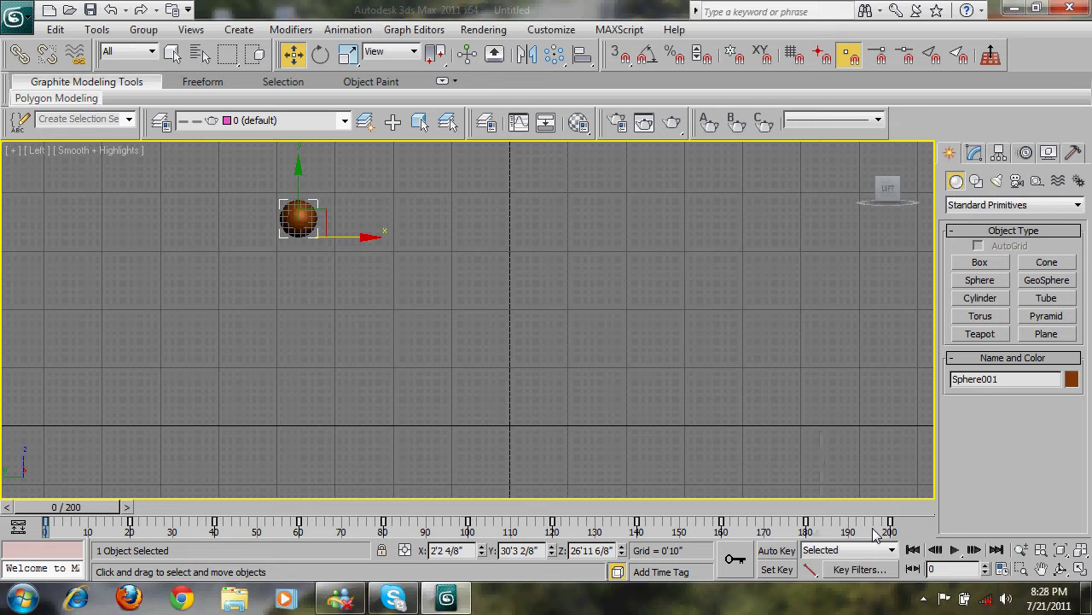
# - Play the animation briefly, return to frame 0 and clear the sphere's existing keys
pyautogui.click(955, 551)
pyautogui.click(955, 551)
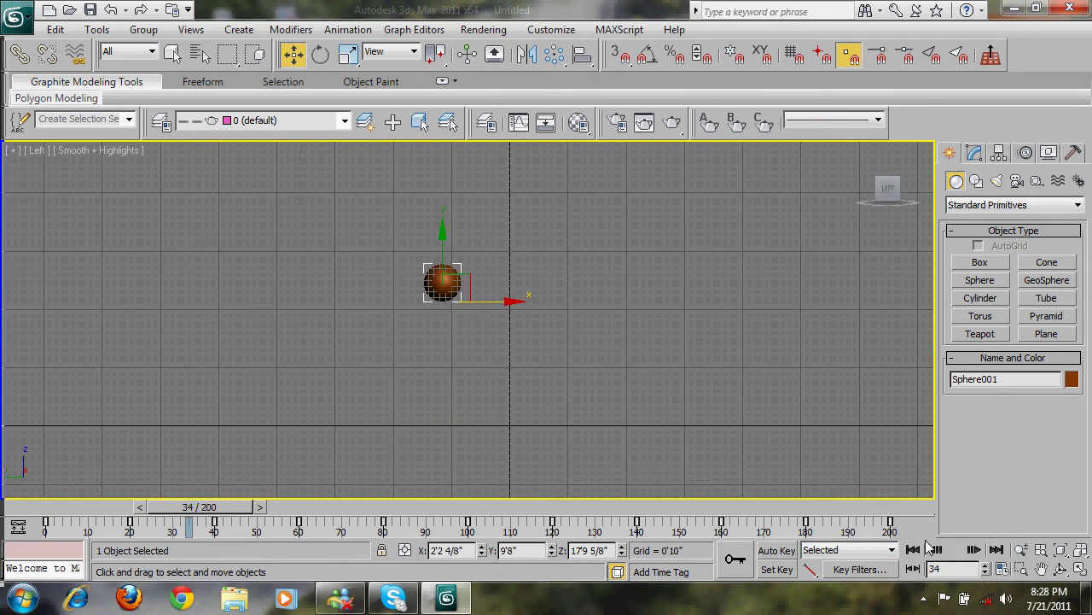
pyautogui.click(910, 550)
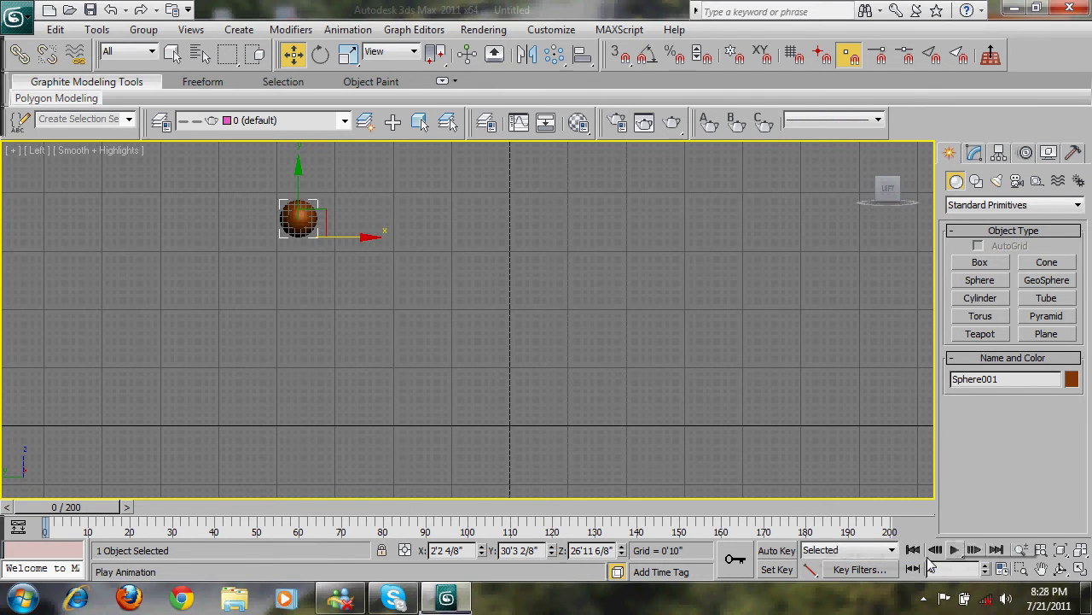
# - Turn on Auto Key and key the sphere at frame 20 on the ground line, at about Y 23'5" and Z -0'2"
pyautogui.click(777, 550)
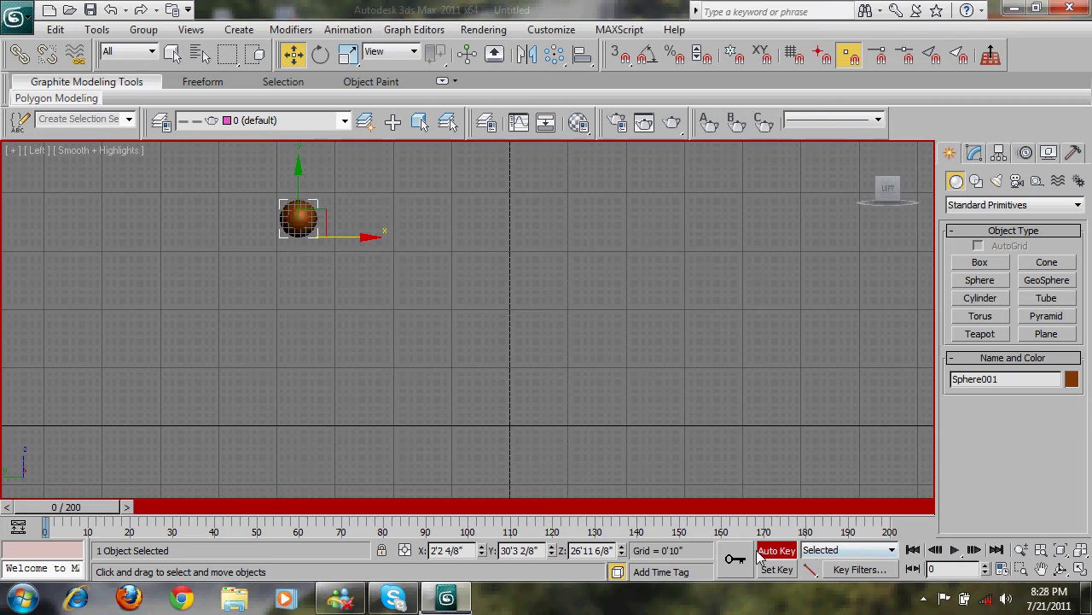
pyautogui.moveTo(67, 506); pyautogui.dragTo(144, 506)
pyautogui.moveTo(326, 222); pyautogui.dragTo(372, 408)
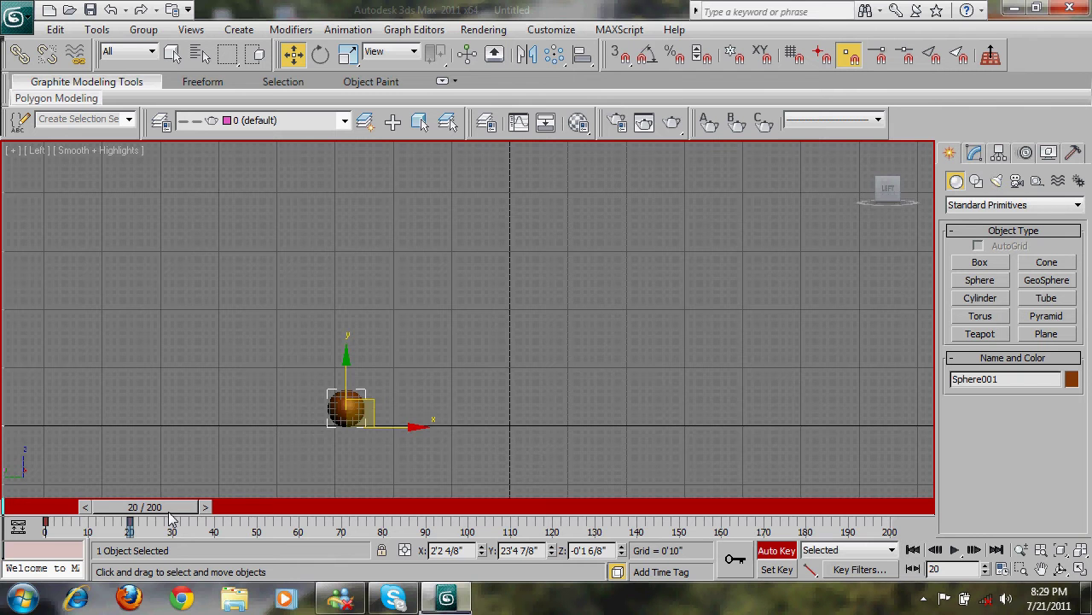
# - Advance to frame 40 and get the sphere ready to move to its next bounce position
pyautogui.moveTo(175, 507); pyautogui.dragTo(264, 507)
pyautogui.press('w')
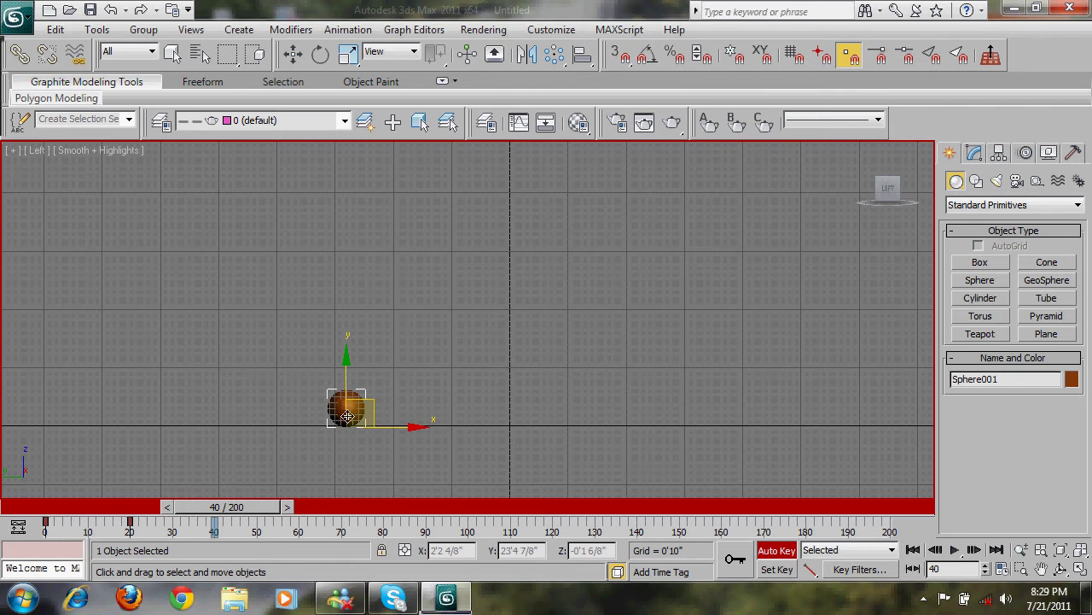
# - Keyframe the ball at a bounce peak about 22'10" high at frame 40 and back on the ground at frame 60
pyautogui.moveTo(350, 407); pyautogui.dragTo(449, 244)
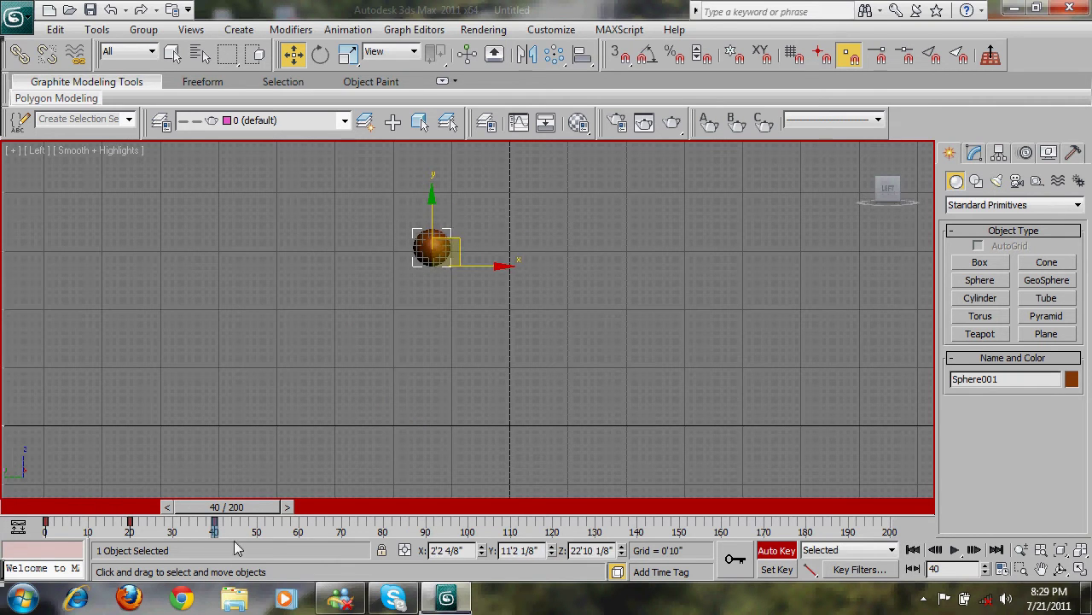
pyautogui.moveTo(241, 513); pyautogui.dragTo(320, 512)
pyautogui.moveTo(436, 247); pyautogui.dragTo(495, 405)
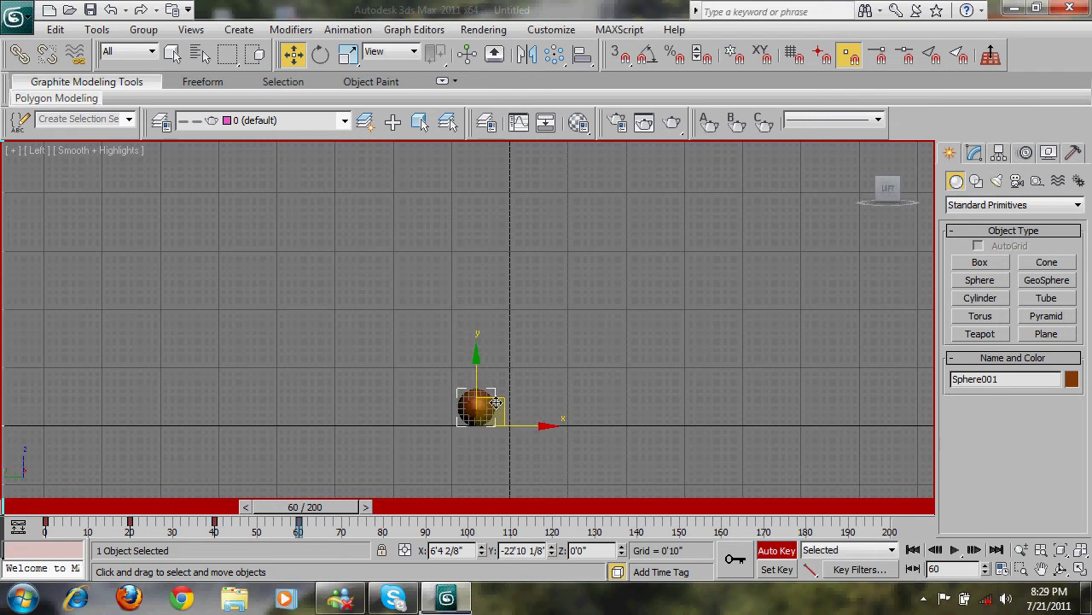
# - Keyframe the next, lower bounce with the ball raised and moved forward at frame 80 and back on the ground at frame 100
pyautogui.moveTo(335, 507); pyautogui.dragTo(414, 516)
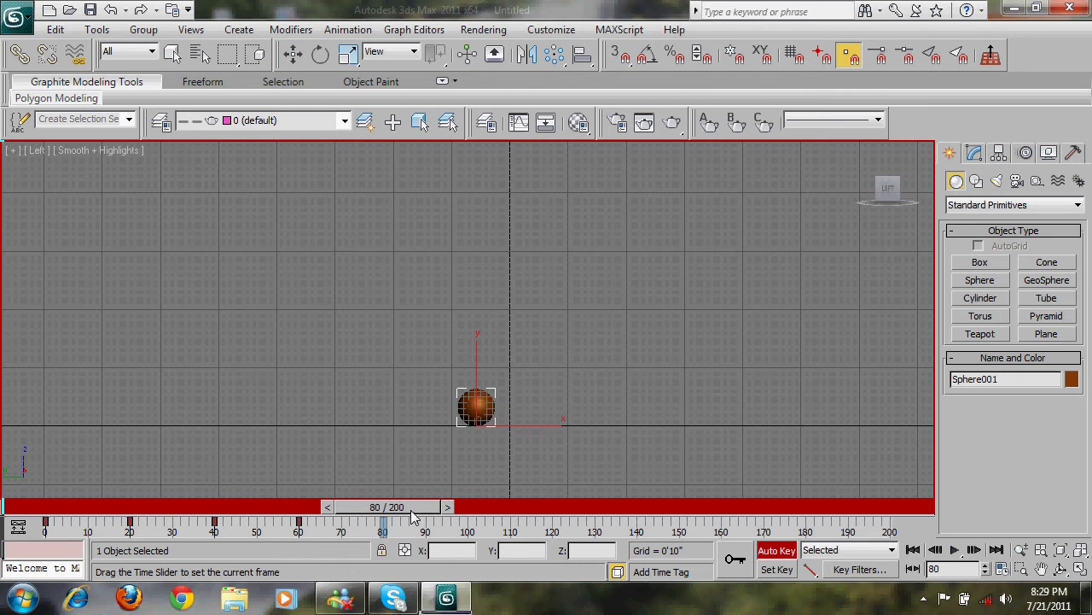
pyautogui.press('w')
pyautogui.moveTo(504, 406); pyautogui.dragTo(550, 326)
pyautogui.moveTo(409, 514); pyautogui.dragTo(489, 524)
pyautogui.press('w')
pyautogui.moveTo(548, 325); pyautogui.dragTo(587, 408)
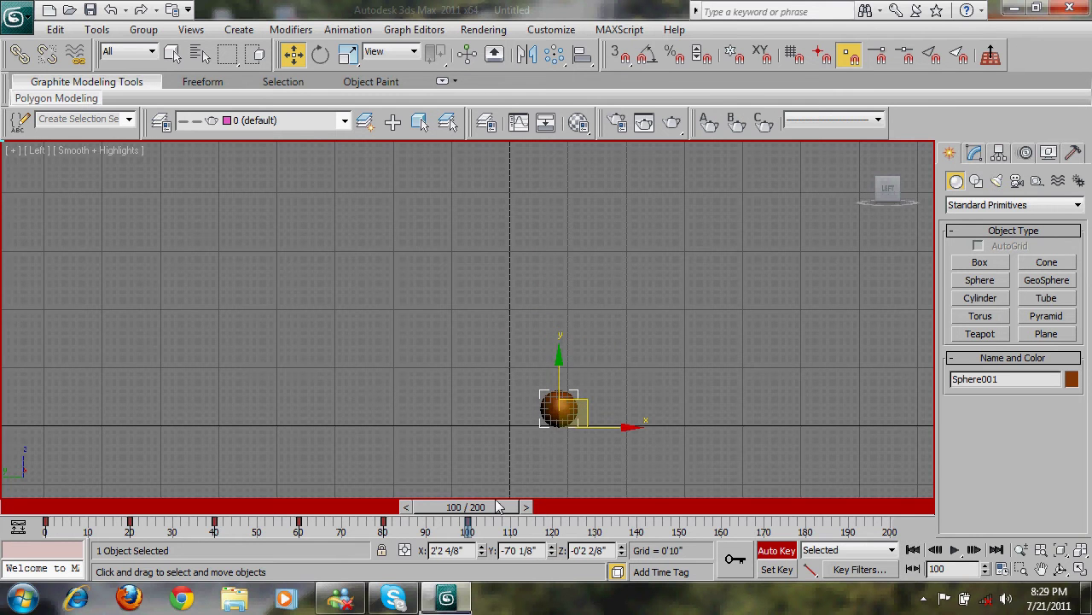
# - Keyframe a smaller bounce with the ball about 6' high at frame 120 and back on the ground at frame 140
pyautogui.moveTo(500, 511); pyautogui.dragTo(553, 529)
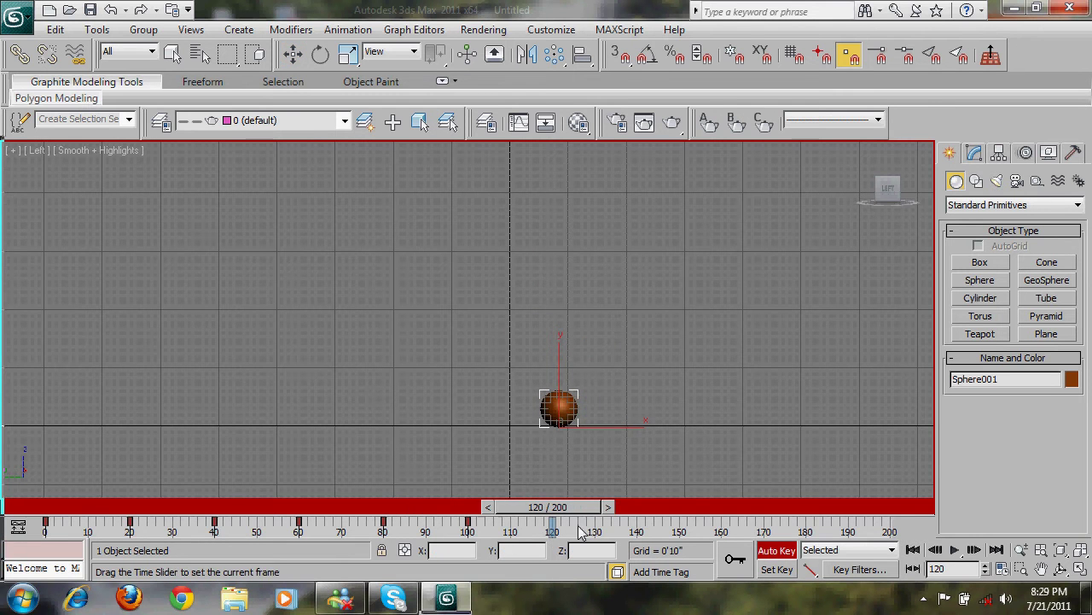
pyautogui.click(617, 359)
pyautogui.moveTo(573, 410); pyautogui.dragTo(596, 367)
pyautogui.moveTo(577, 506); pyautogui.dragTo(655, 508)
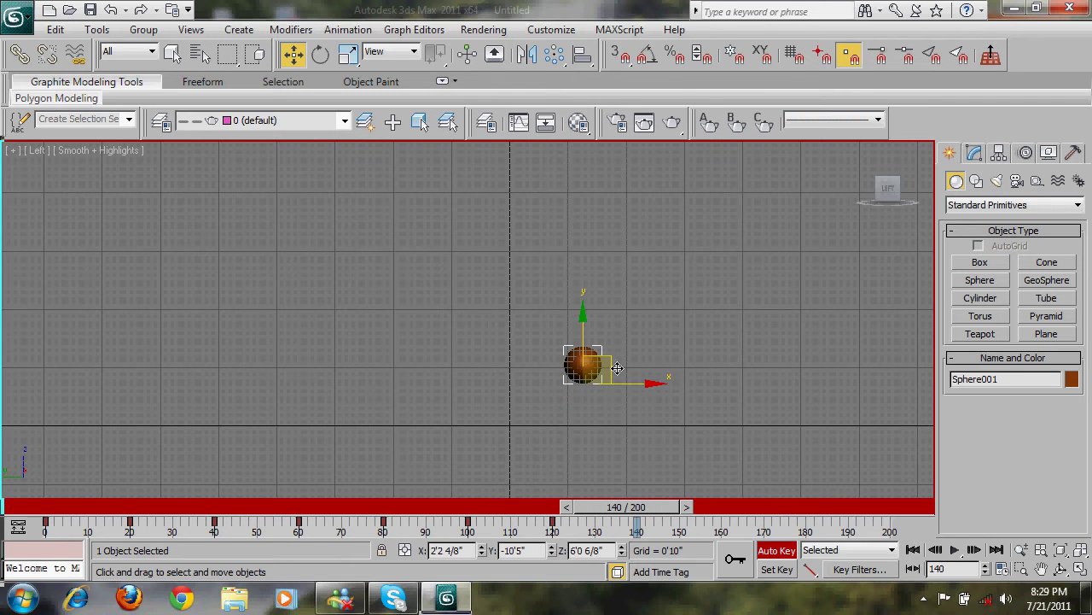
pyautogui.moveTo(607, 372); pyautogui.dragTo(636, 413)
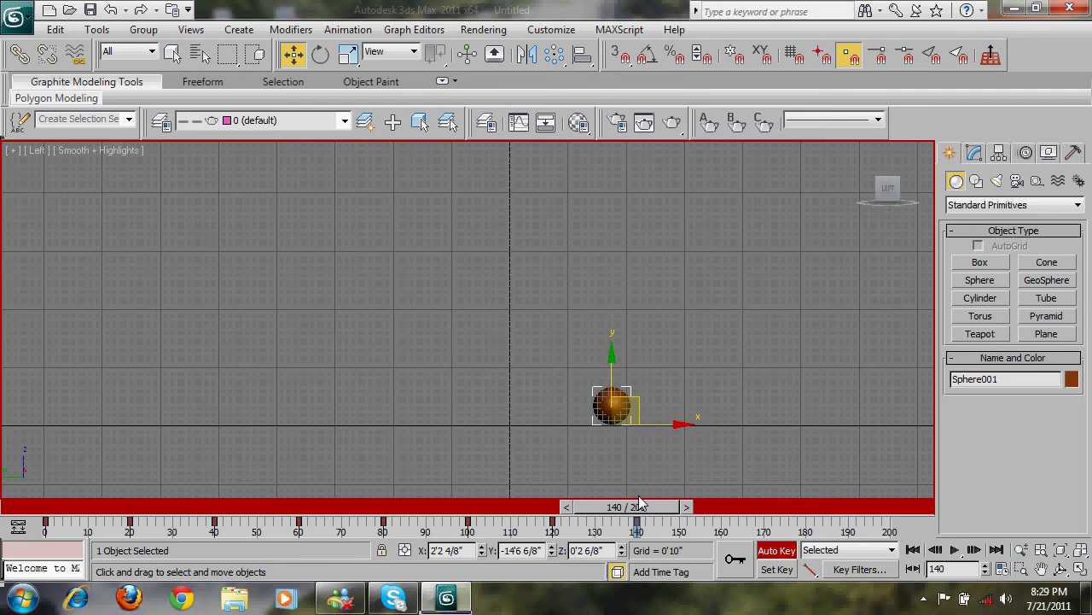
# - Select the ball again at frame 160 and keyframe a very small hop slightly forward and above the ground
pyautogui.moveTo(640, 506); pyautogui.dragTo(717, 507)
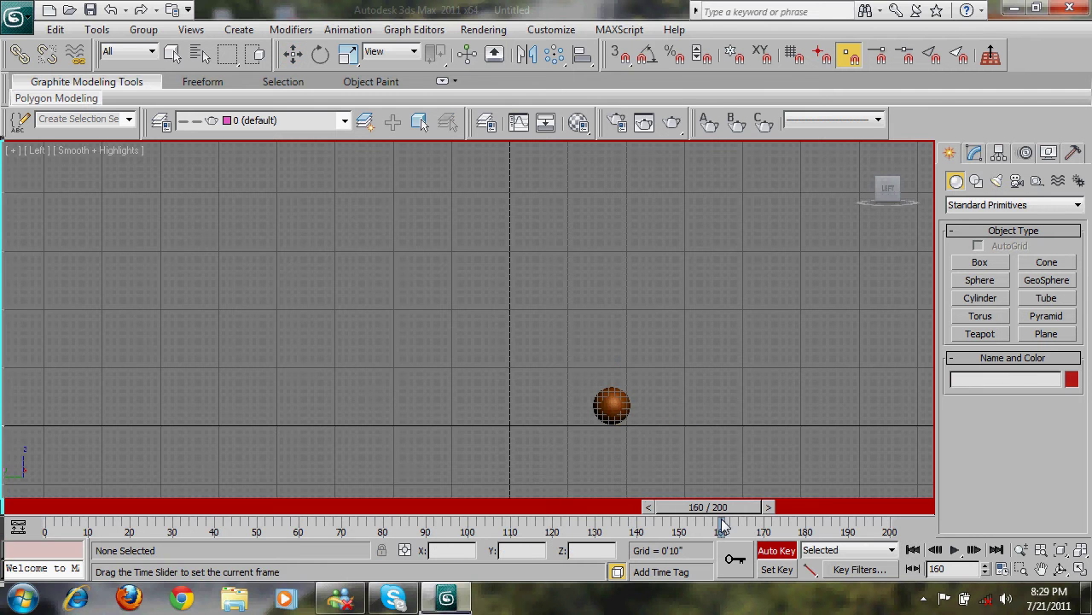
pyautogui.click(626, 410)
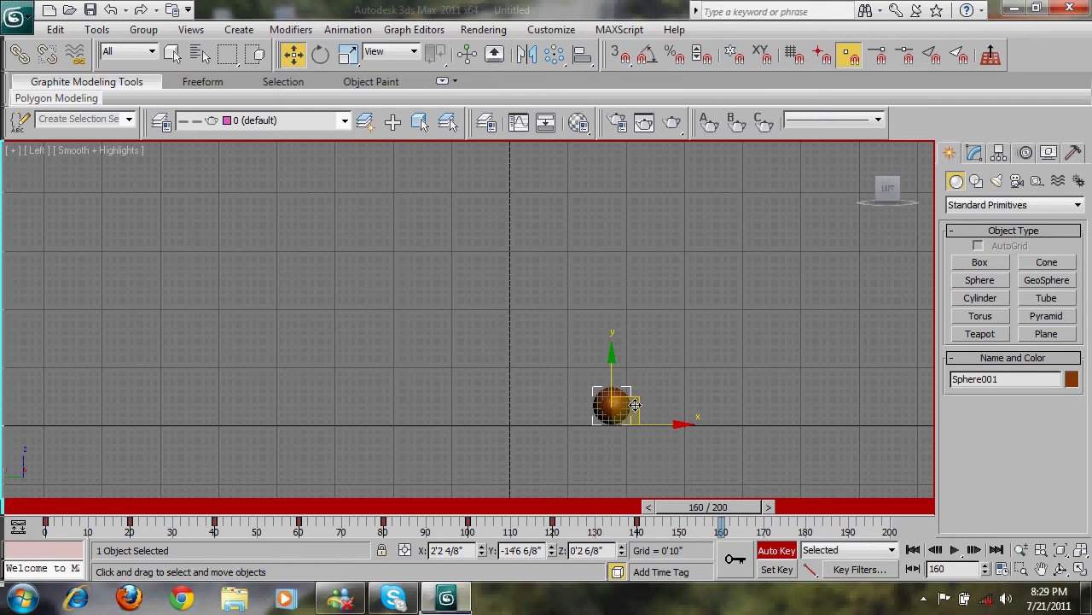
pyautogui.moveTo(635, 405); pyautogui.dragTo(647, 399)
pyautogui.click(658, 401)
pyautogui.click(651, 395)
# - Keyframe the ball landing on the ground at frame 180 and roll it about 10'4" forward at frame 200
pyautogui.moveTo(716, 512); pyautogui.dragTo(793, 512)
pyautogui.moveTo(645, 391); pyautogui.dragTo(667, 404)
pyautogui.moveTo(810, 512); pyautogui.dragTo(891, 512)
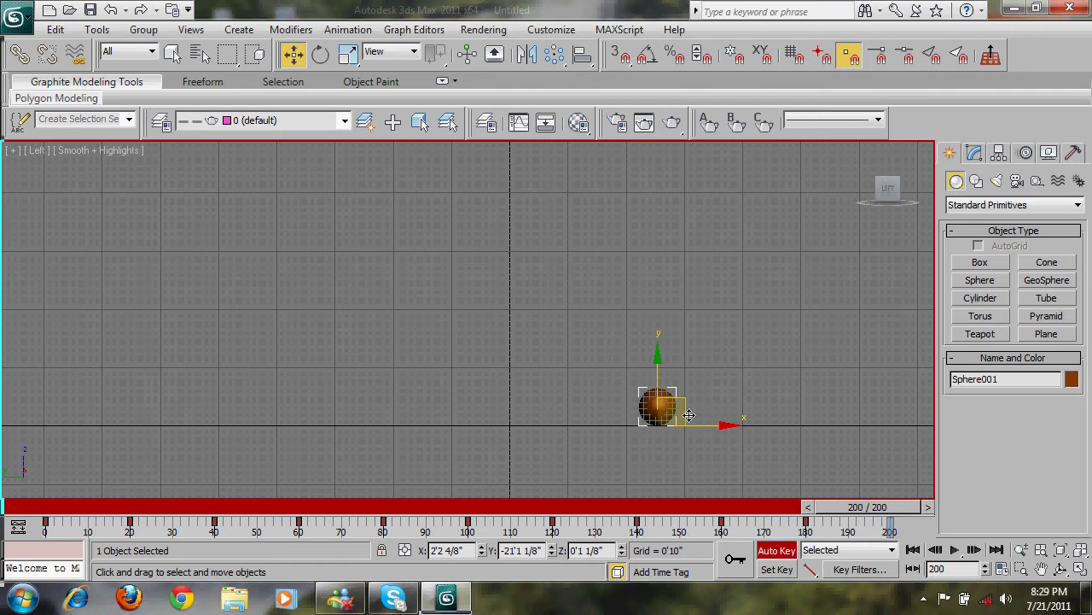
pyautogui.moveTo(659, 408); pyautogui.dragTo(732, 408)
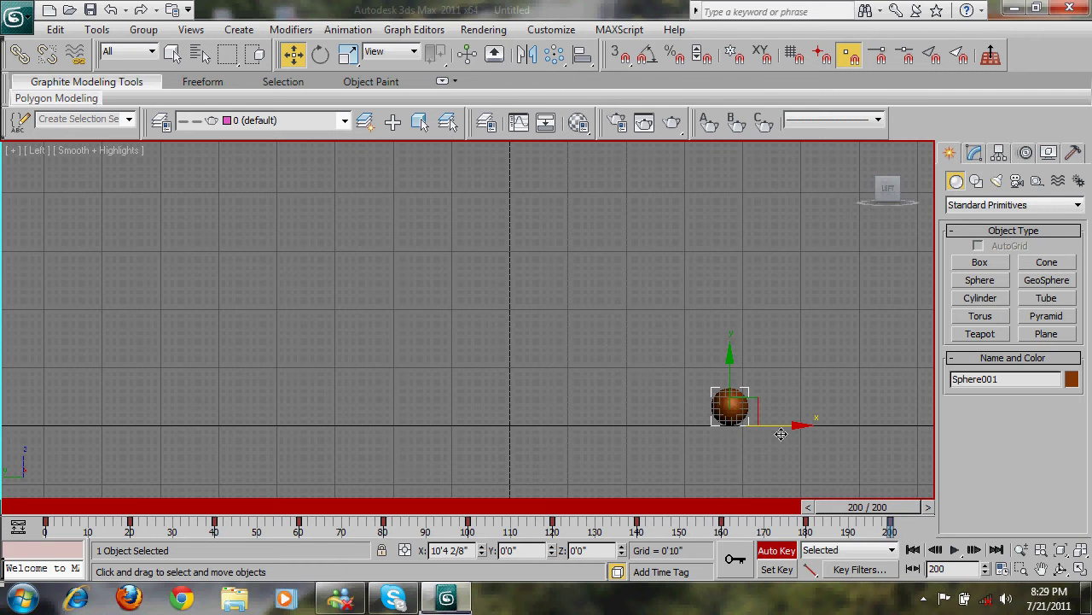
# - Play the bounce animation from the first frame in the Left view, turn off Auto Key, and return to frame 0
pyautogui.click(913, 549)
pyautogui.click(954, 550)
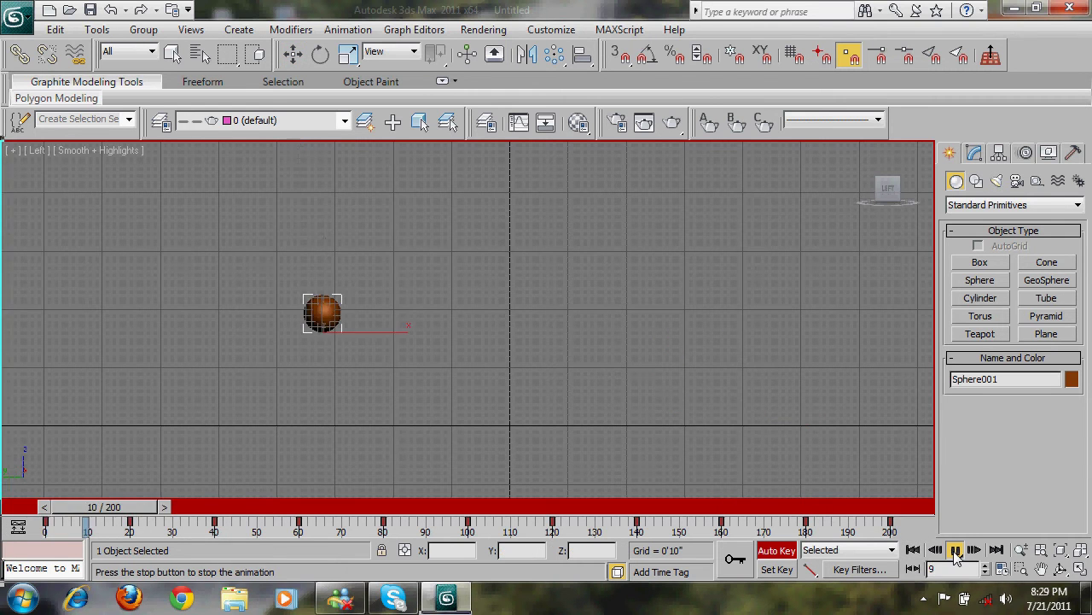
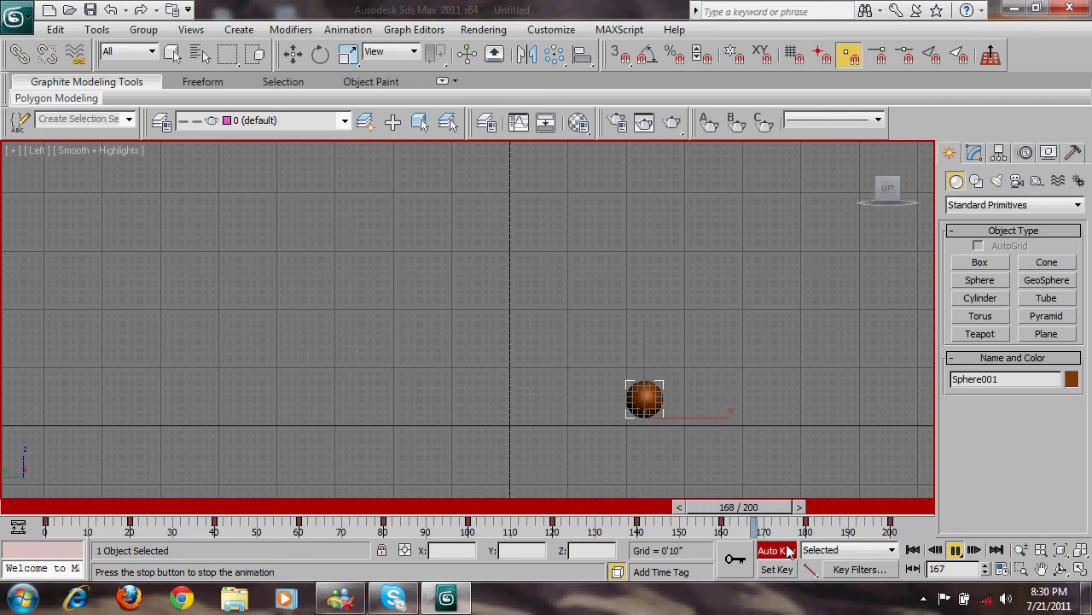
pyautogui.click(914, 550)
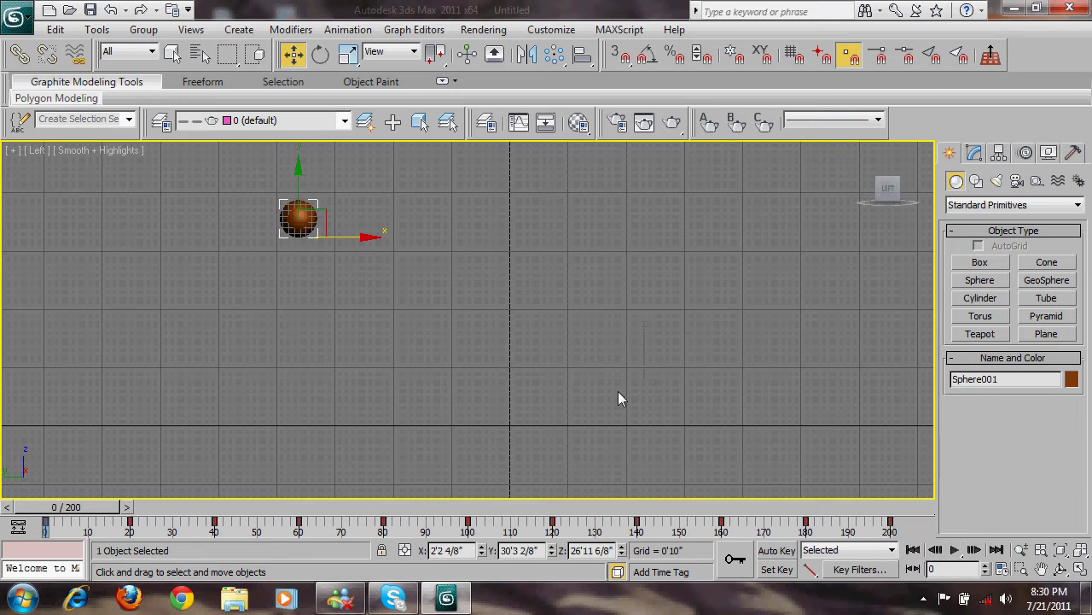
# - Play the bounce animation in an angled Perspective view, examine the ball against the floor plane, and return to frame 0
pyautogui.press('p')
pyautogui.scroll(-3, 589, 343)
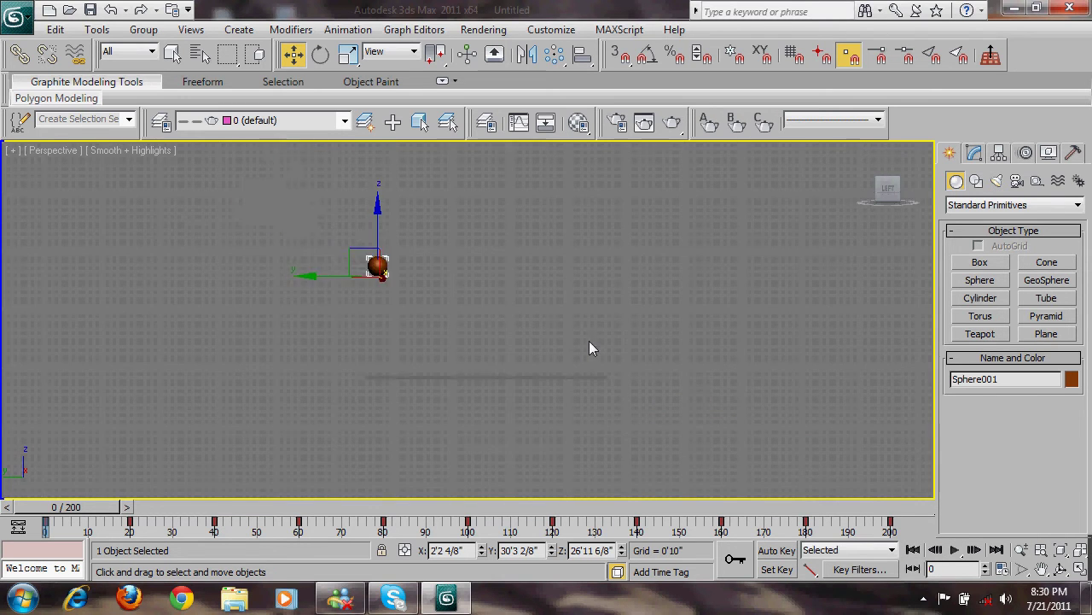
pyautogui.keyDown('alt'); pyautogui.moveTo(589, 340); pyautogui.dragTo(608, 400, button='middle'); pyautogui.keyUp('alt')
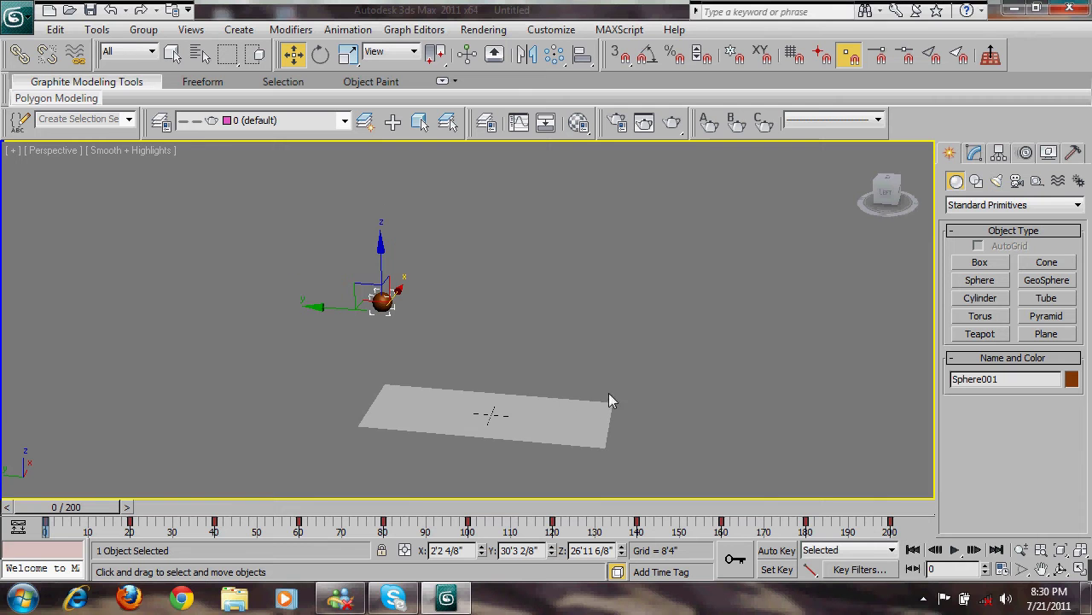
pyautogui.click(954, 550)
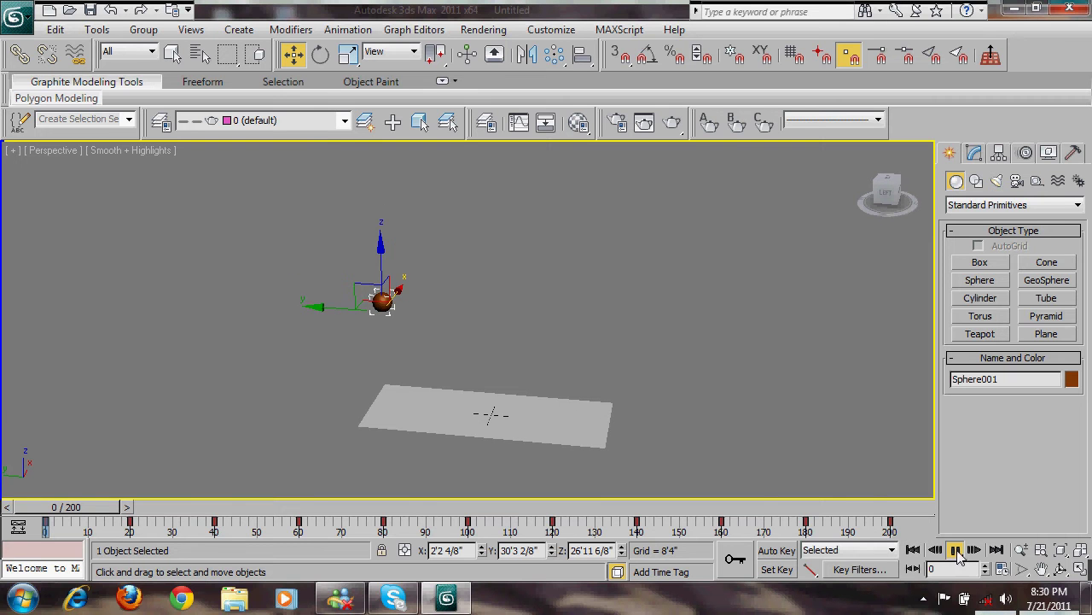
pyautogui.press('/')
pyautogui.click(875, 457)
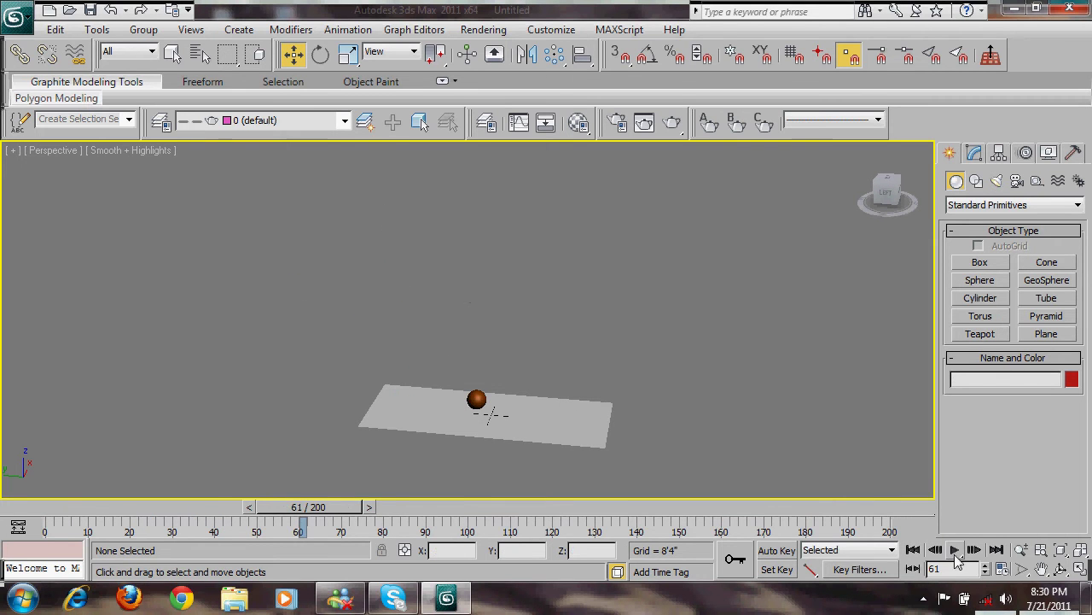
pyautogui.press('/')
pyautogui.scroll(4, 688, 432)
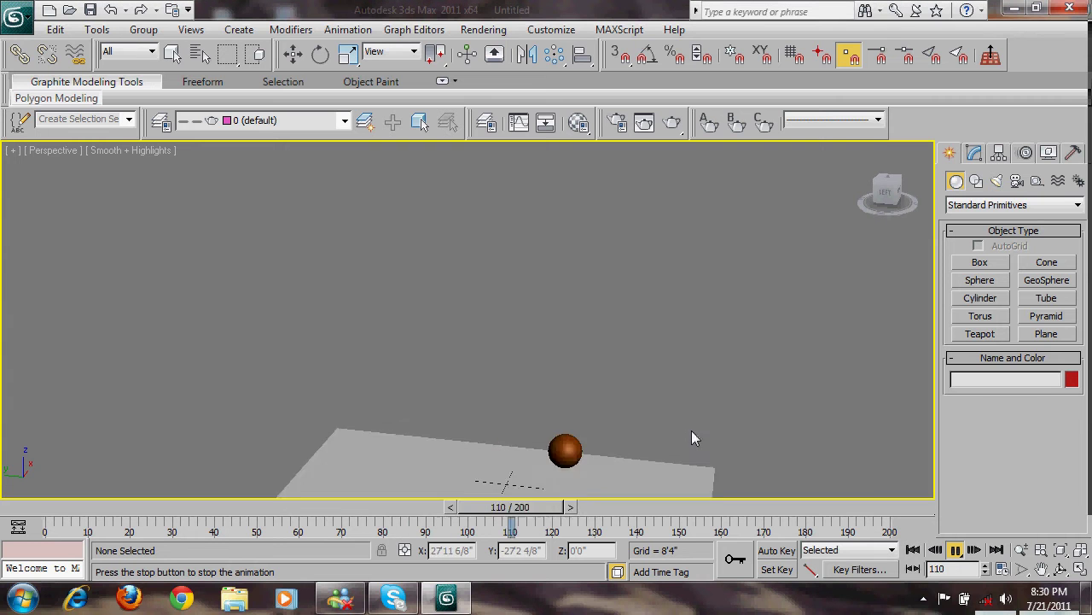
pyautogui.moveTo(693, 437); pyautogui.dragTo(701, 365, button='middle')
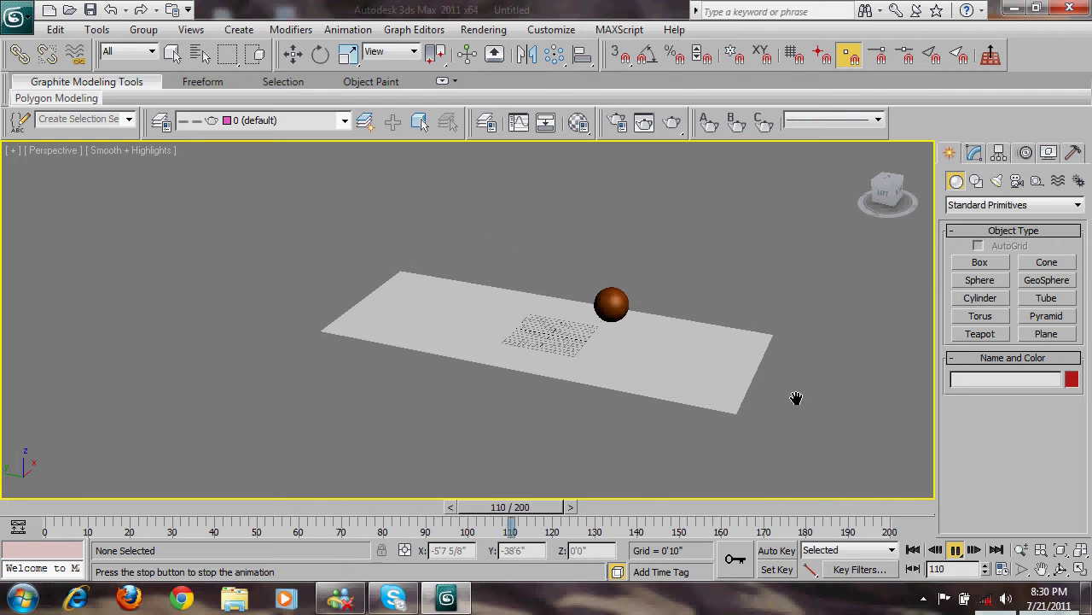
pyautogui.click(955, 550)
pyautogui.click(912, 550)
# - Delete the ball and the floor plane and show the grid in the Perspective view
pyautogui.keyDown('alt'); pyautogui.moveTo(595, 414); pyautogui.dragTo(373, 312, button='middle'); pyautogui.keyUp('alt')
pyautogui.hotkey('ctrl', 'a')
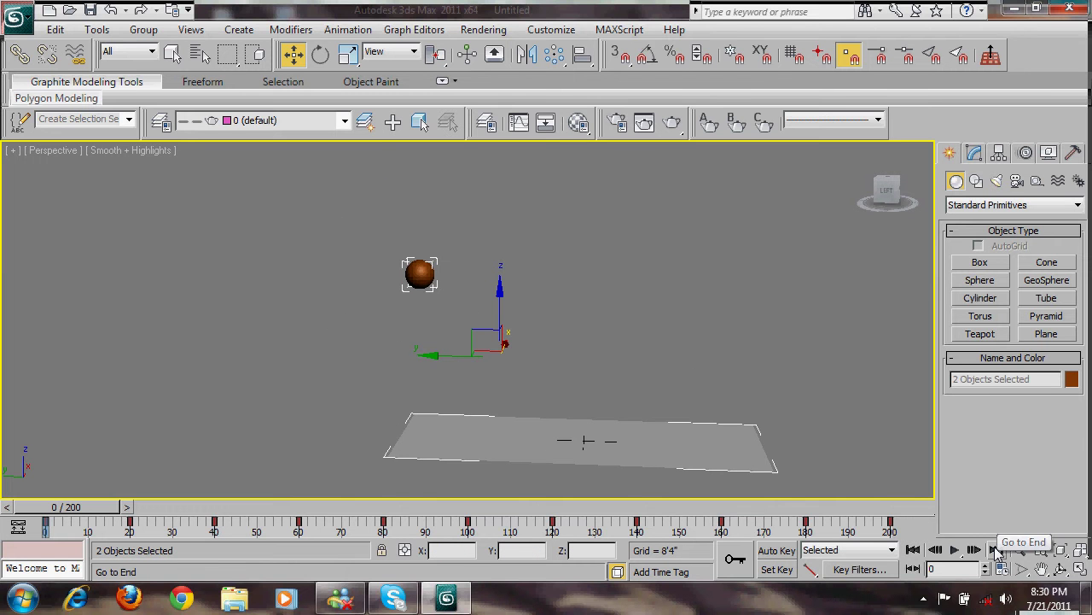
pyautogui.press('Delete')
pyautogui.press('g')
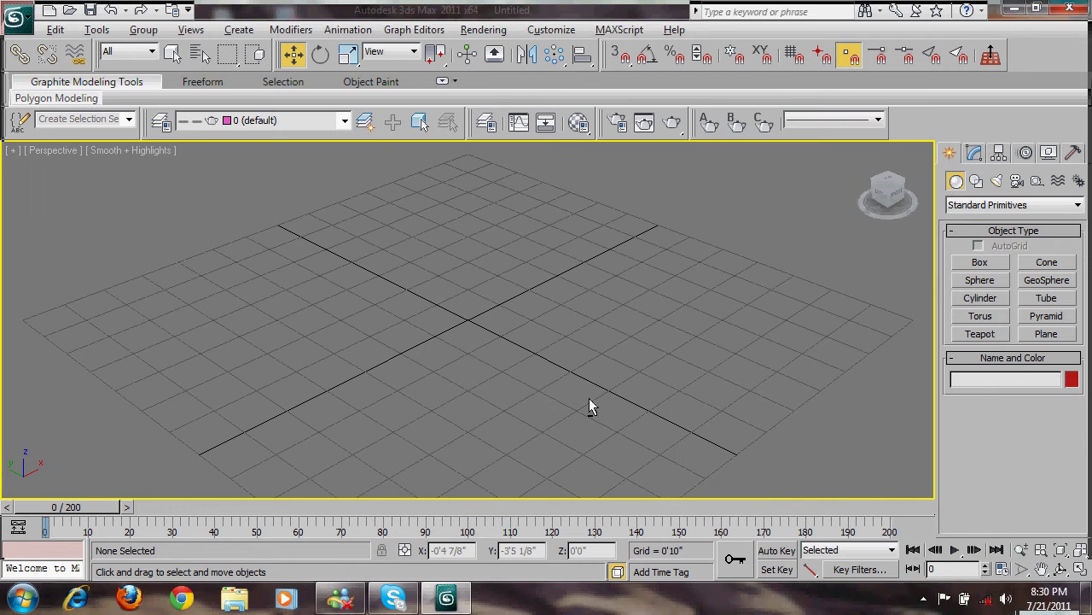
pyautogui.hotkey('ctrl', 'shift', 'z')
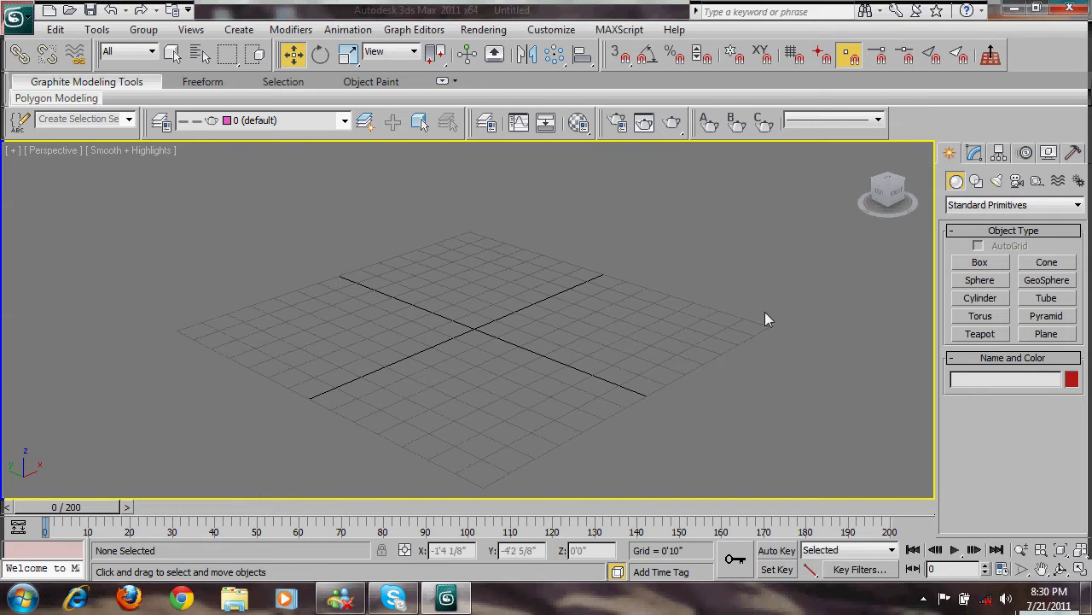
# - Create a long, narrow, thin box lying along the Y axis across the centre of the grid
pyautogui.click(982, 263)
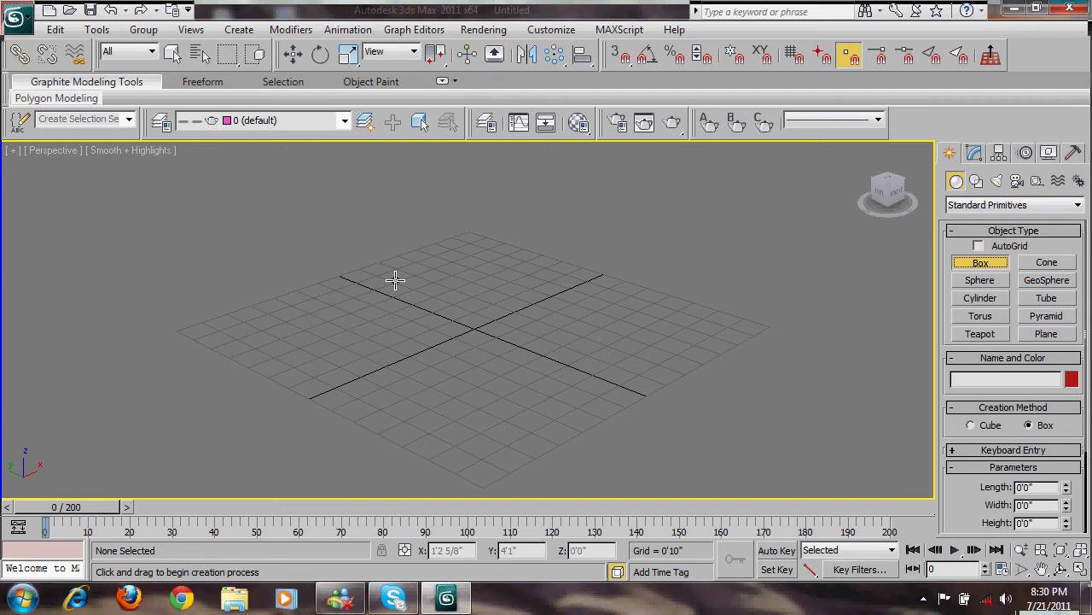
pyautogui.moveTo(376, 288); pyautogui.dragTo(584, 362)
pyautogui.click(580, 362)
pyautogui.press('w')
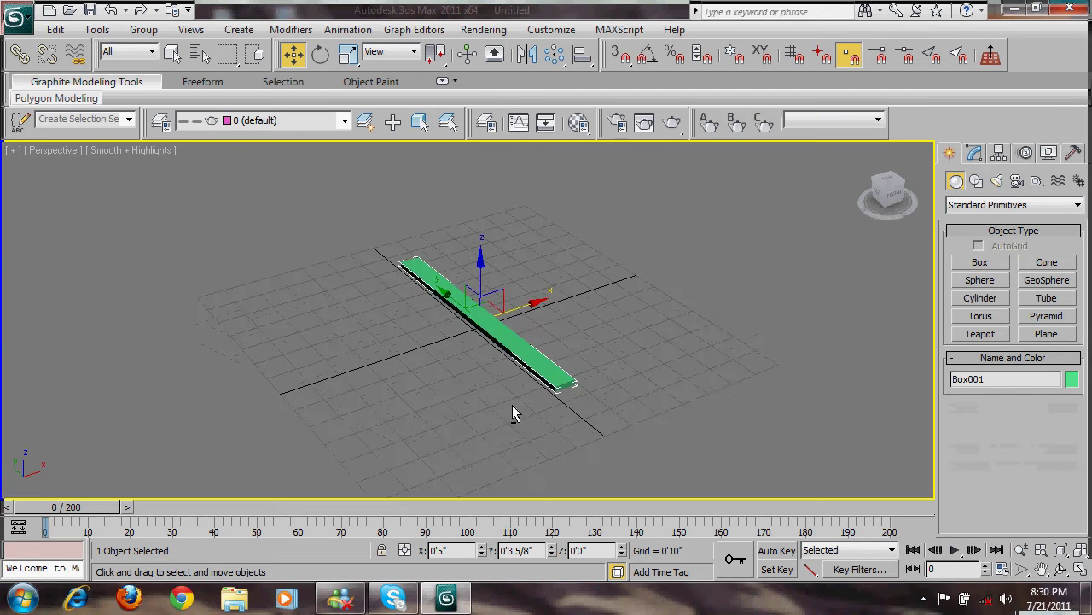
# - Activate Rotate for the box, turn on Auto Key, and move the time to frame 105
pyautogui.press('r')
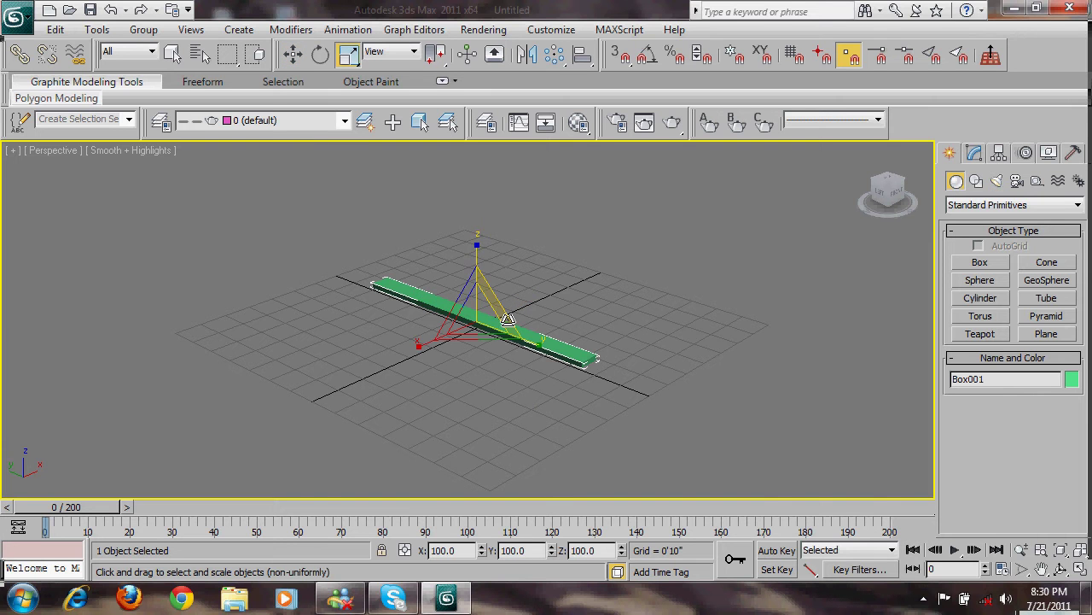
pyautogui.press('e')
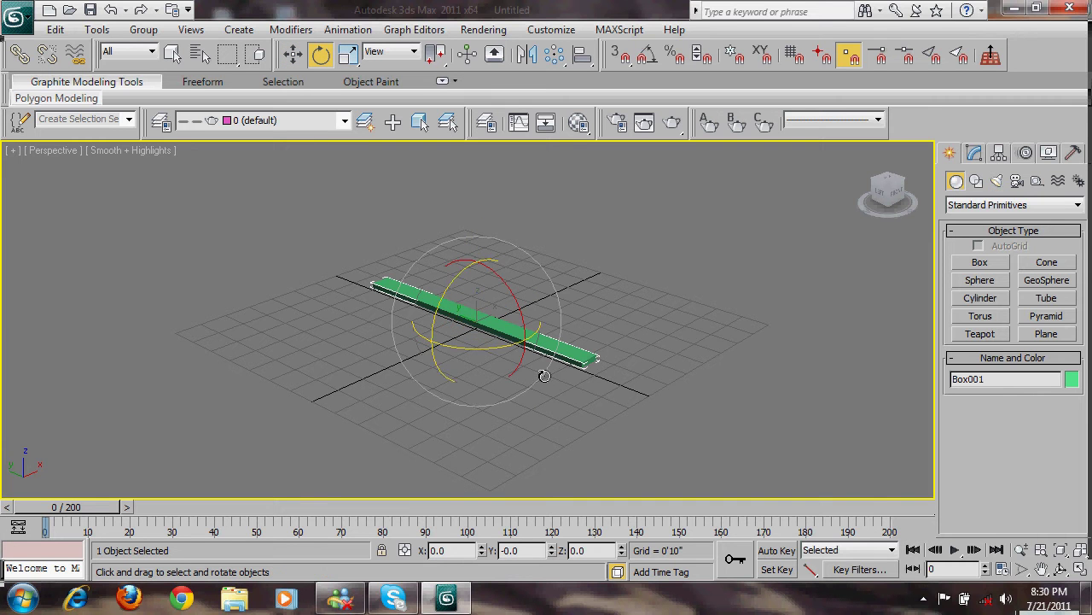
pyautogui.click(777, 550)
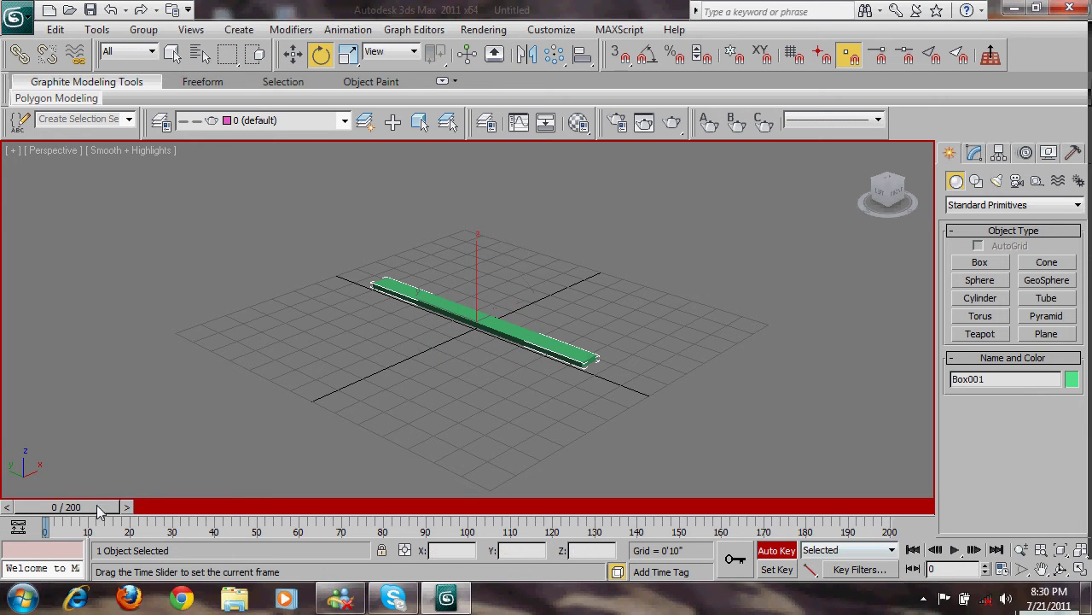
pyautogui.moveTo(100, 507); pyautogui.dragTo(487, 507)
pyautogui.press('e')
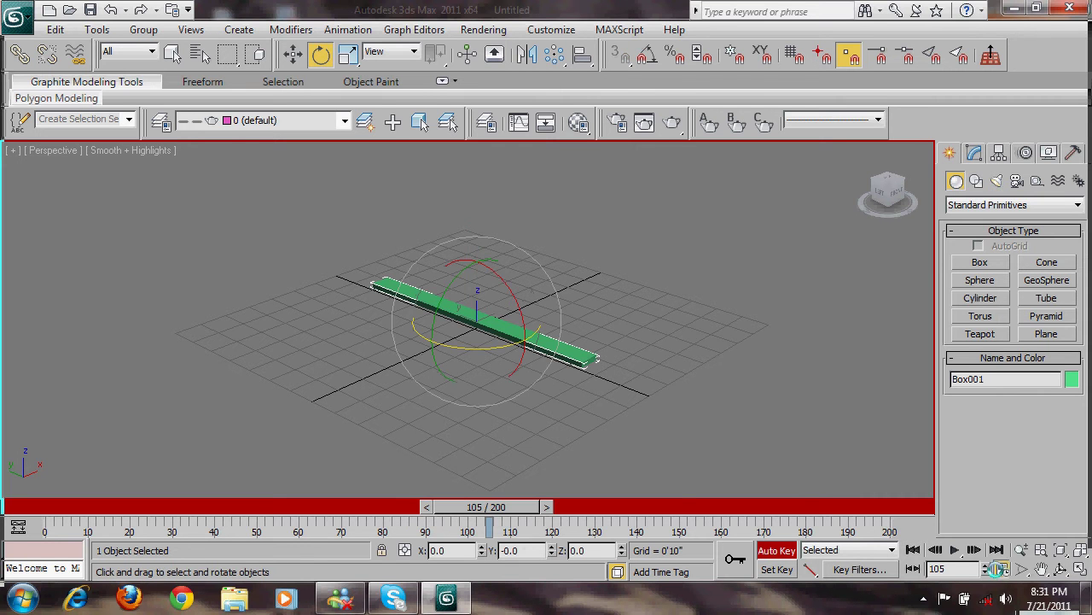
# - Set the animation length to 100 frames in the time configuration
pyautogui.click(1002, 569)
pyautogui.click(636, 305)
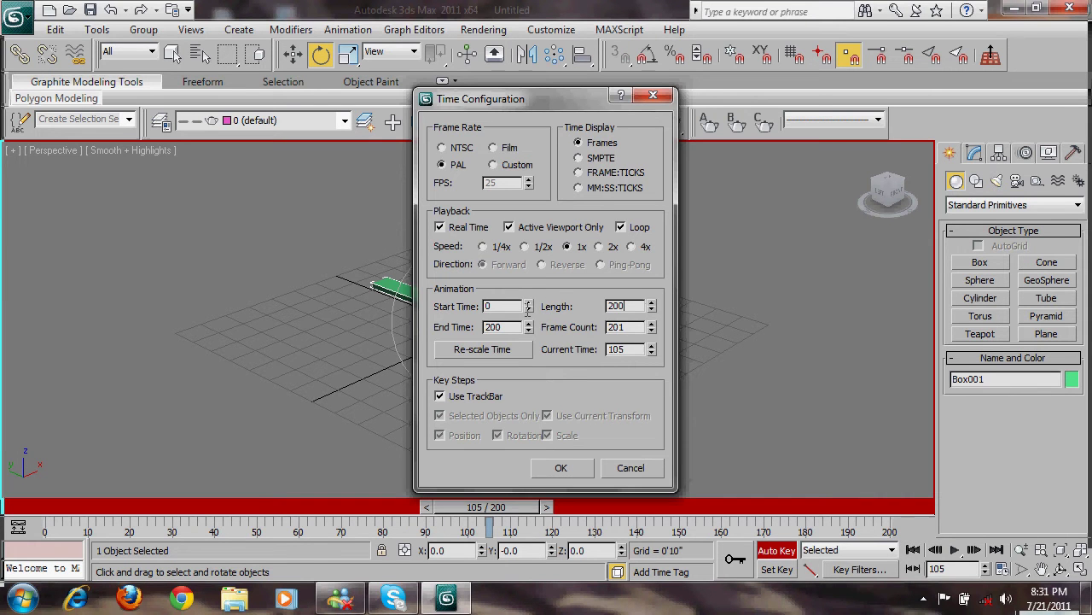
pyautogui.write('100')
pyautogui.press('Return')
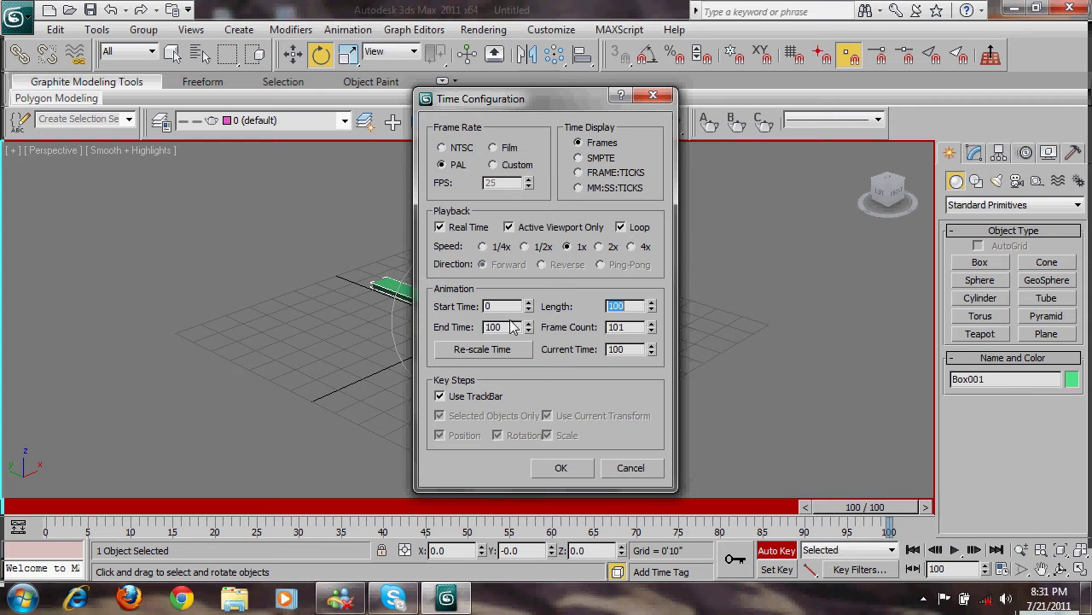
pyautogui.click(563, 467)
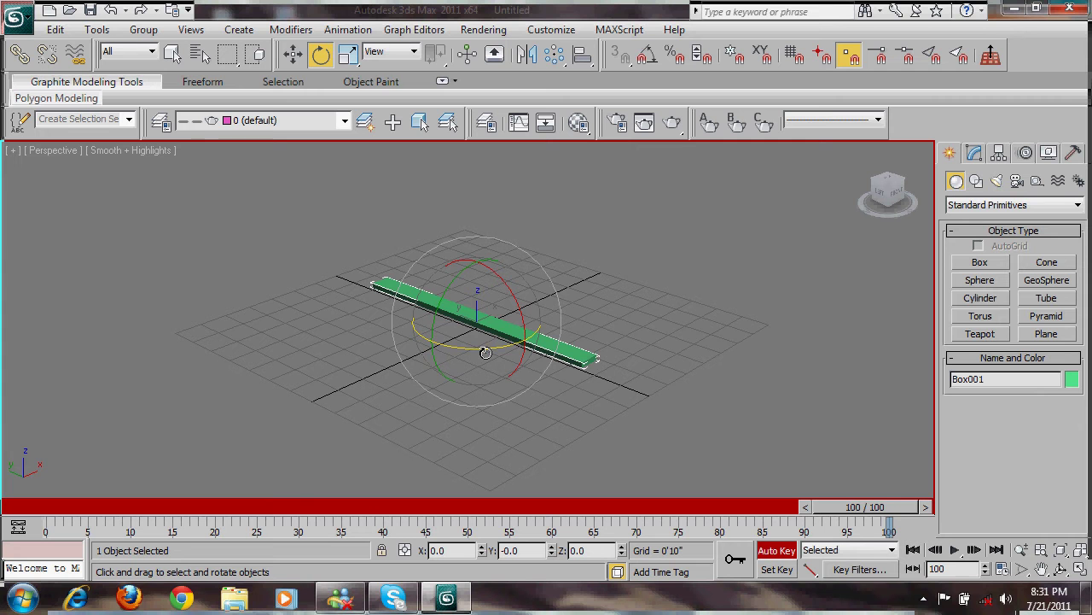
# - Open the exact rotation entry for the box and try an absolute Z rotation of 120 degrees at frame 100
pyautogui.rightClick(321, 54)
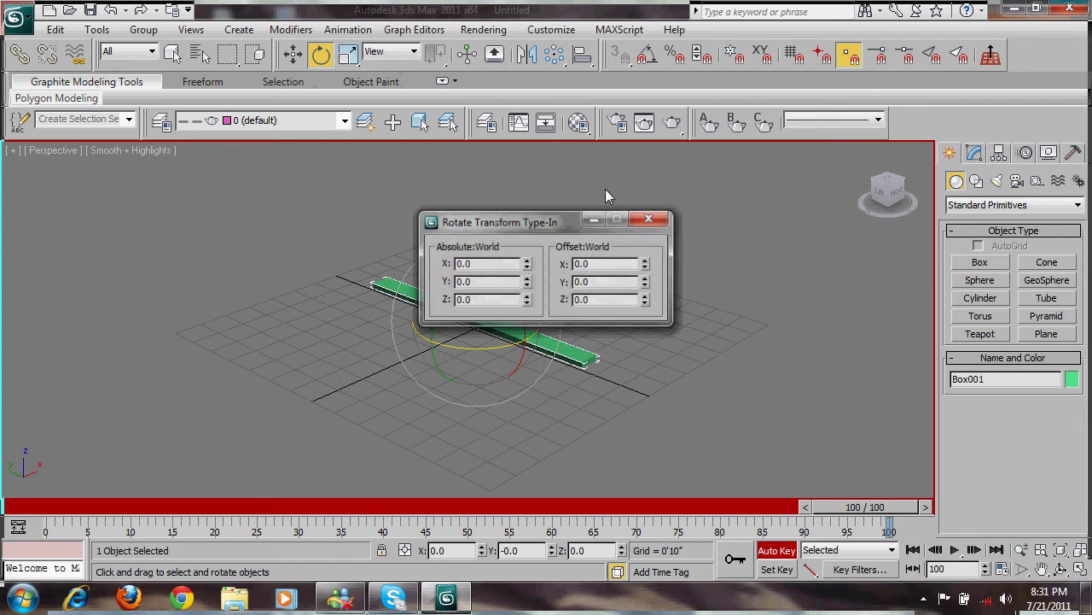
pyautogui.moveTo(556, 224); pyautogui.dragTo(979, 129)
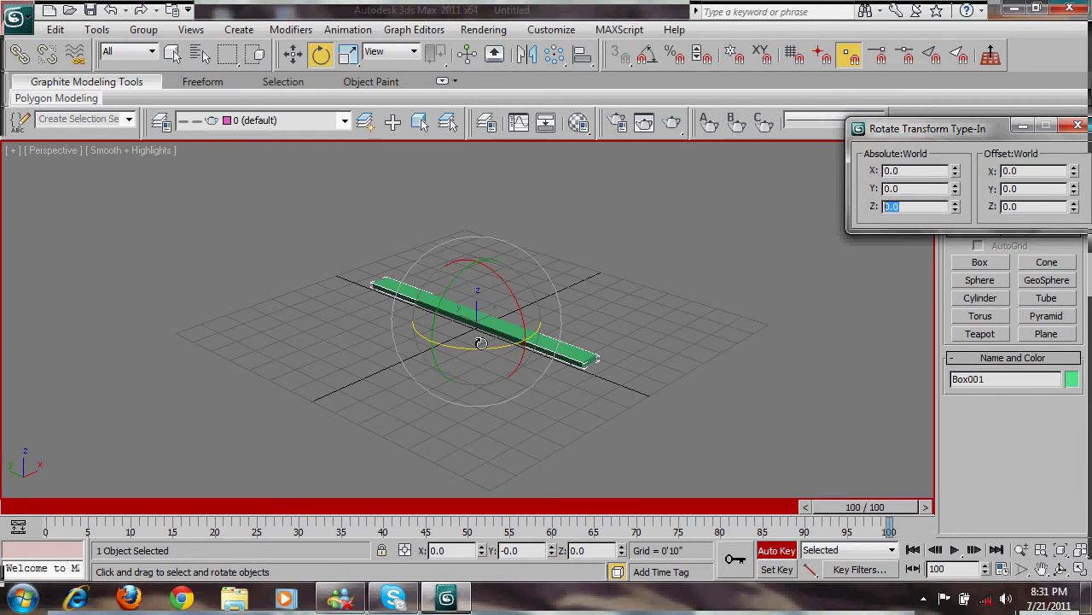
pyautogui.moveTo(481, 342); pyautogui.dragTo(623, 350)
pyautogui.hotkey('ctrl', 'z')
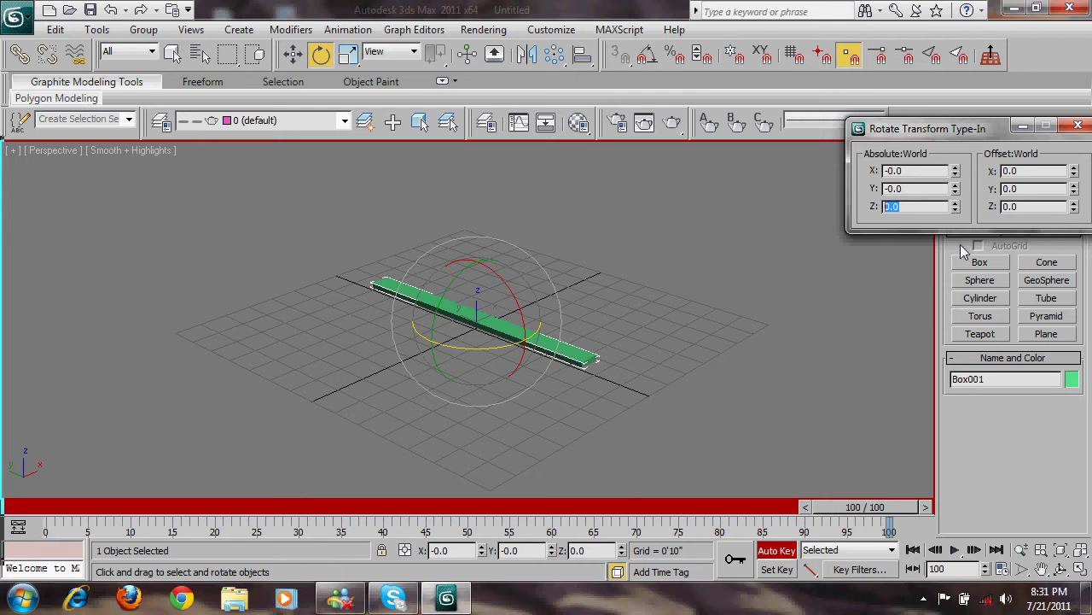
pyautogui.write('120')
pyautogui.press('Return')
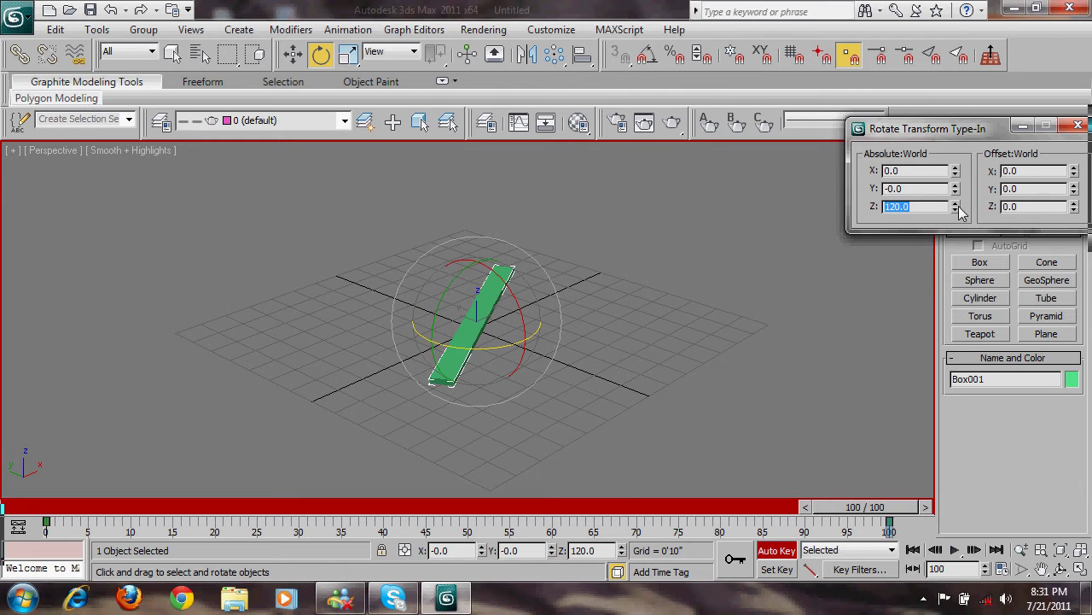
# - Try absolute Z rotations of -180 and 1200 degrees for the box at frame 100
pyautogui.moveTo(955, 208); pyautogui.dragTo(835, 308)
pyautogui.doubleClick(899, 212)
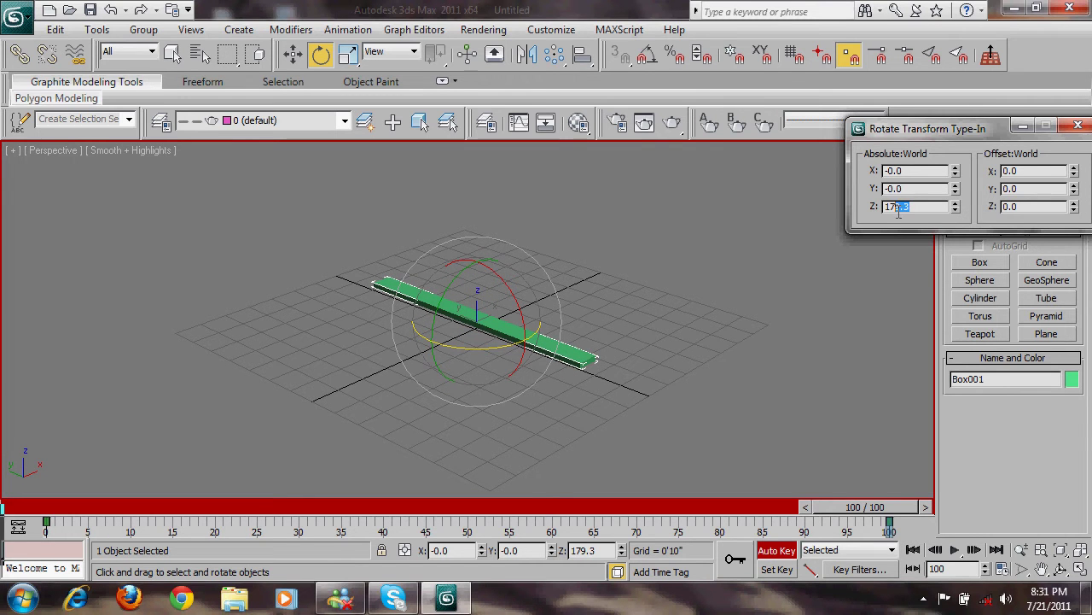
pyautogui.click(912, 206)
pyautogui.press('Return')
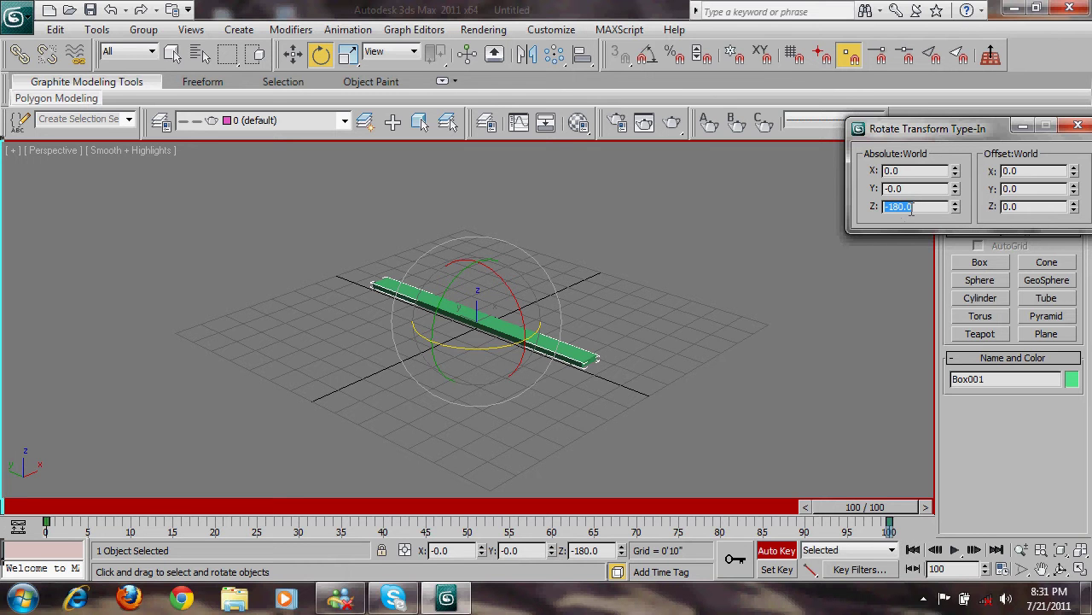
pyautogui.write('12')
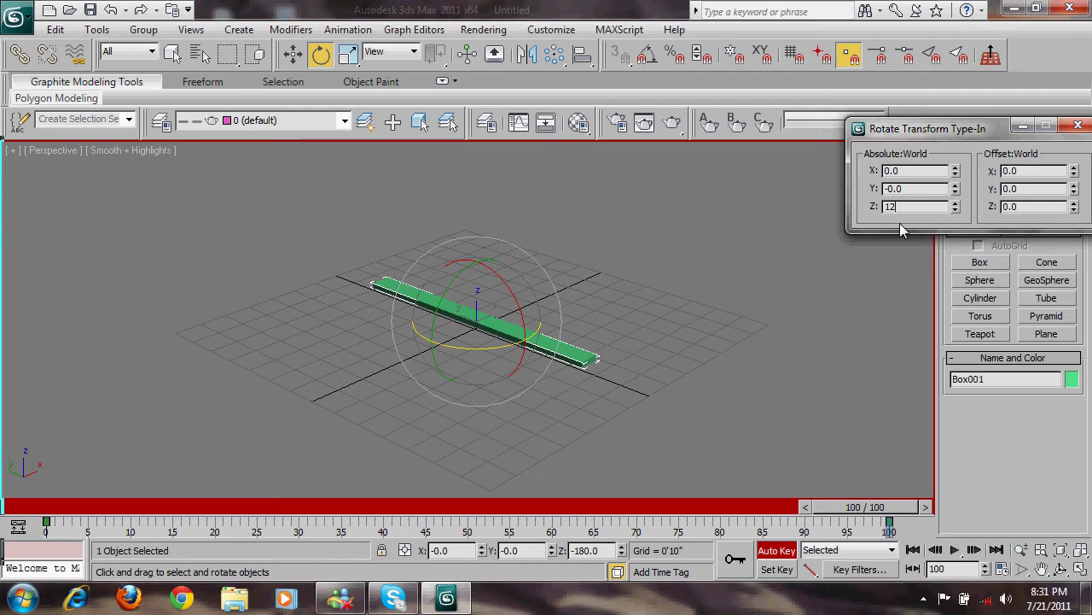
pyautogui.press('BackSpace')
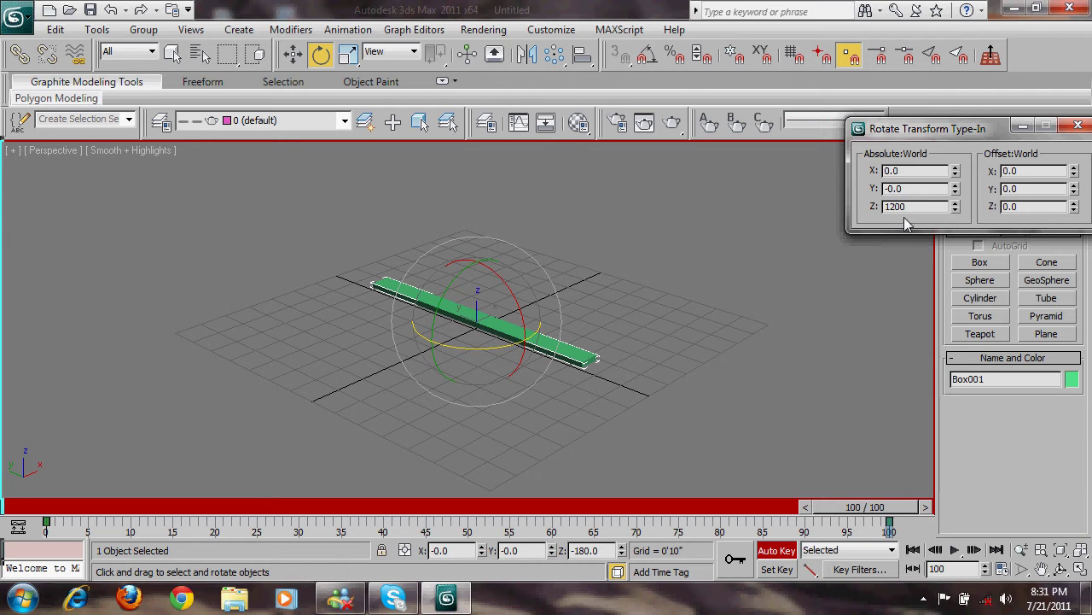
pyautogui.moveTo(907, 207); pyautogui.dragTo(891, 207)
pyautogui.write('20')
pyautogui.click(22, 598)
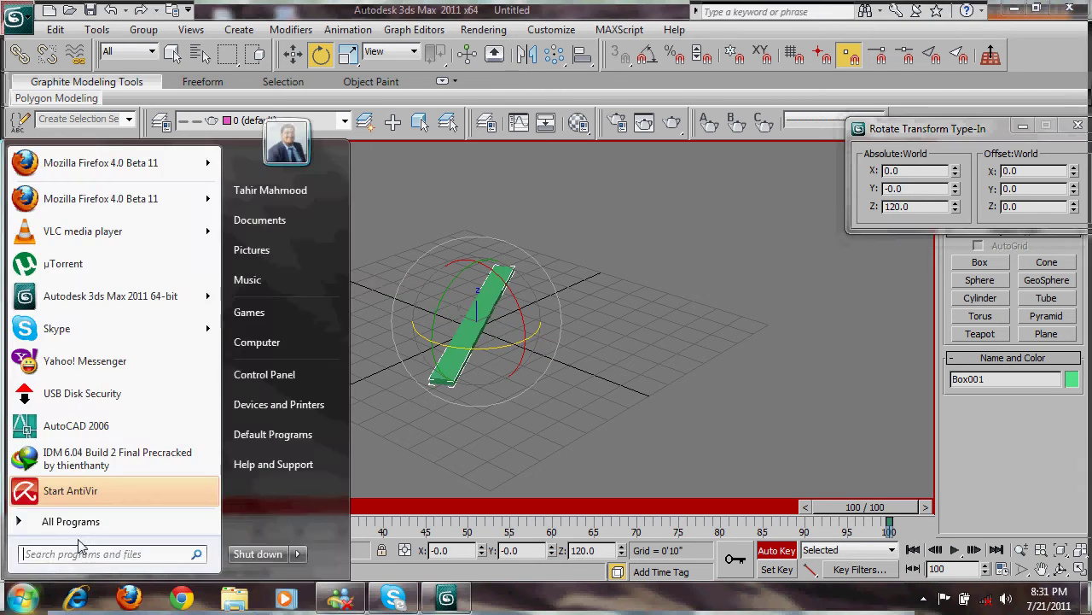
pyautogui.write('cqa')
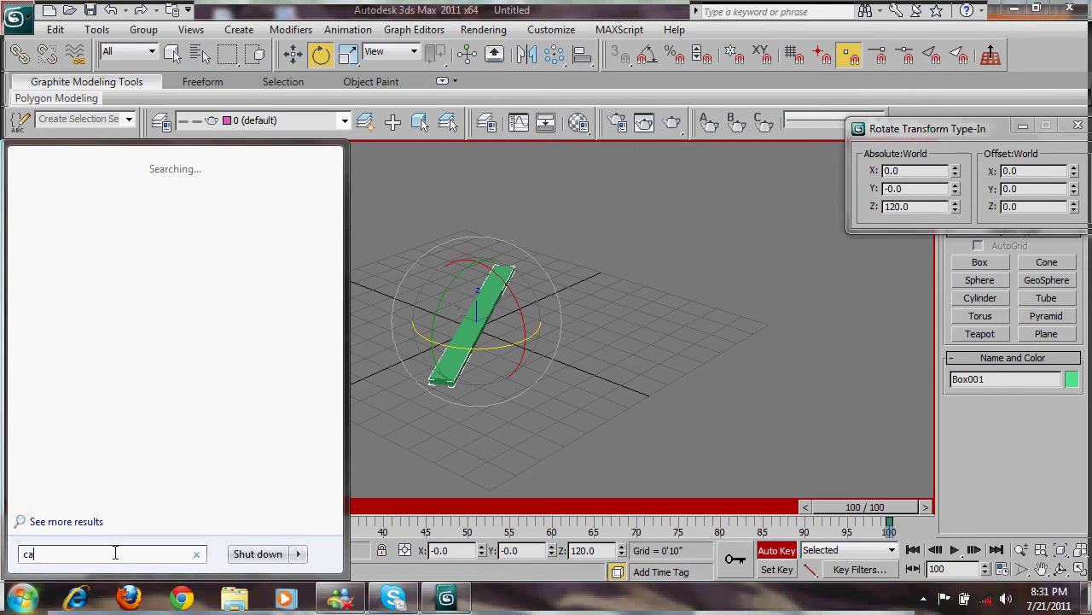
pyautogui.write('c\\')
pyautogui.press('Return')
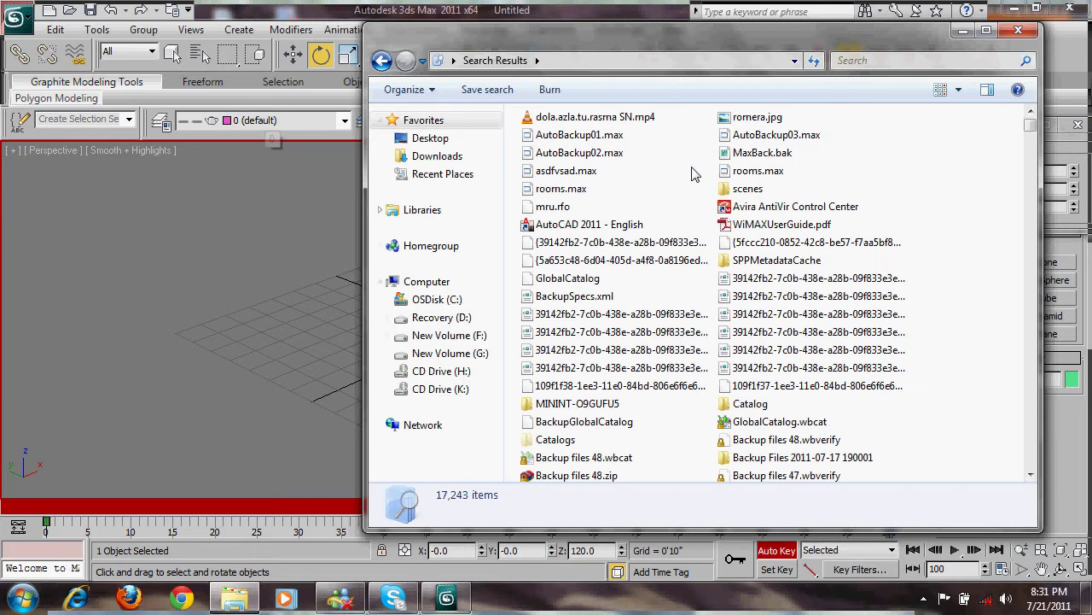
pyautogui.click(1018, 33)
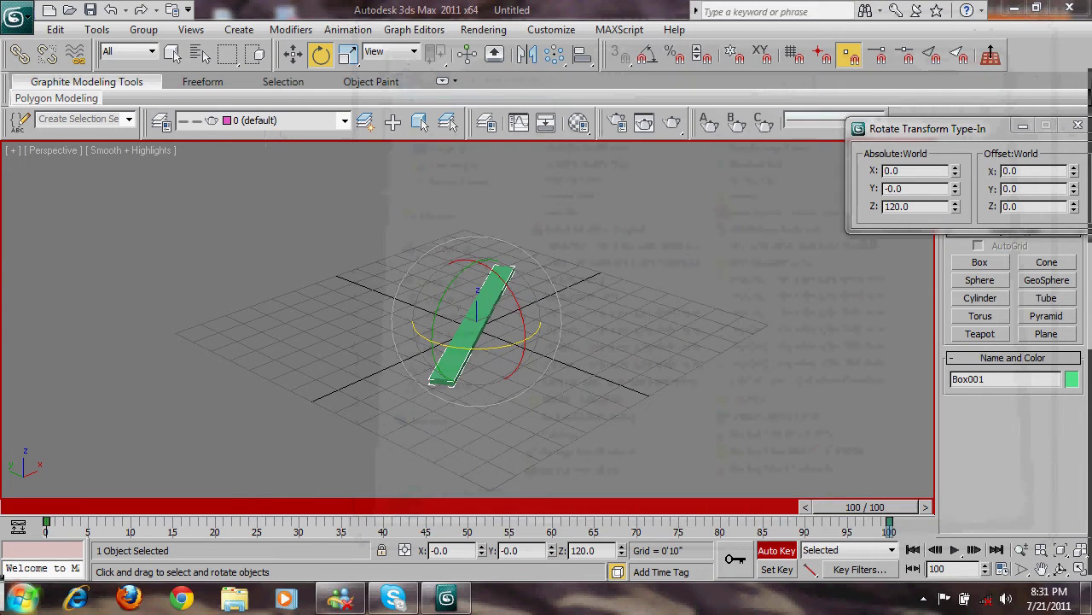
# - Switch to Windows Calculator, multiply 360 by 6 to get the degrees for six full turns, and close it
pyautogui.click(23, 598)
pyautogui.write('lc')
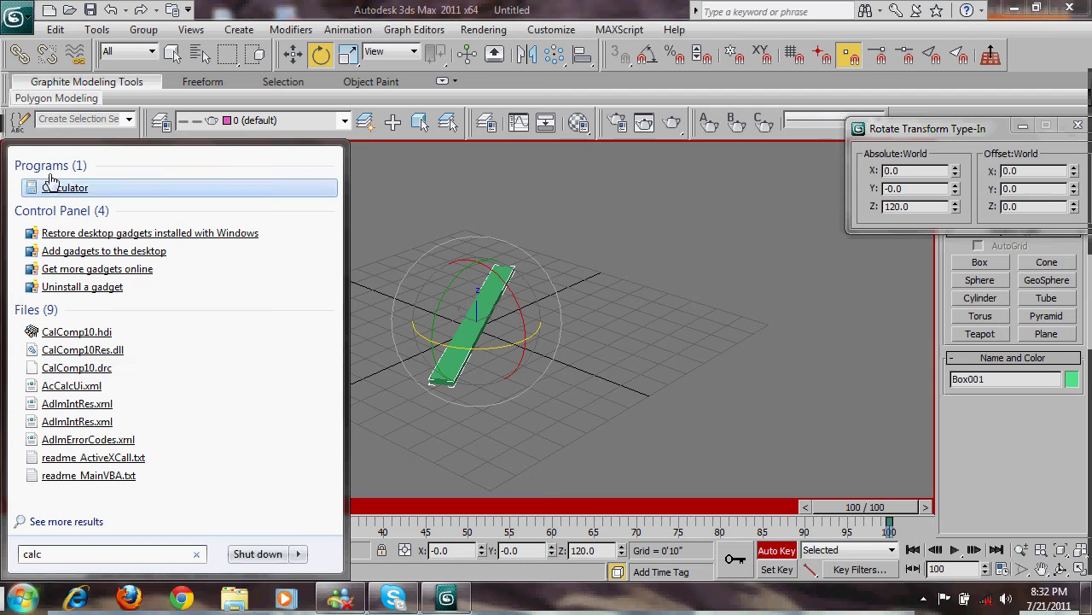
pyautogui.click(58, 189)
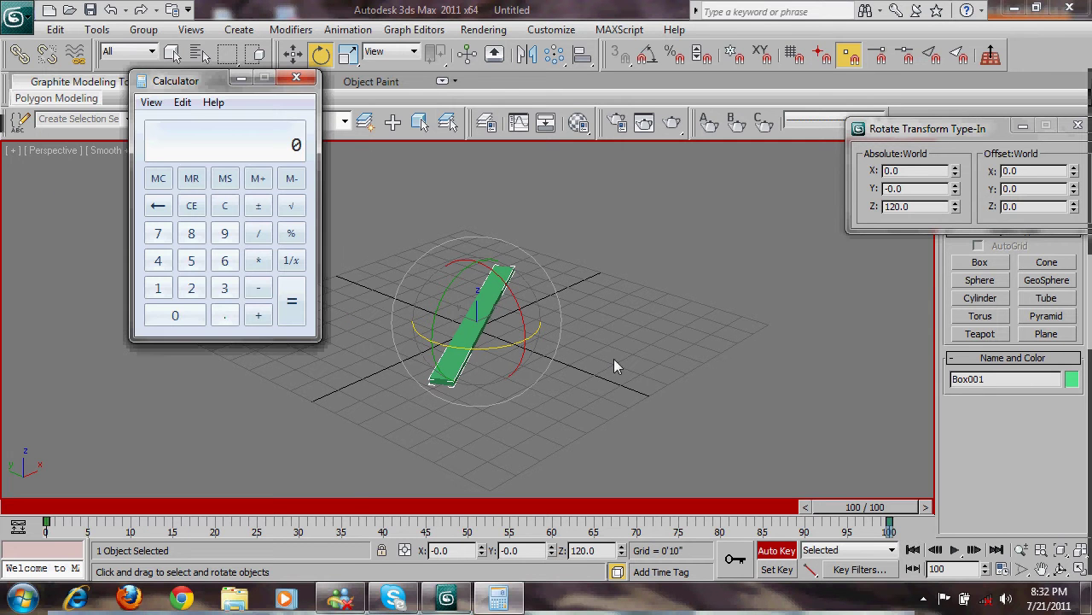
pyautogui.press('3')
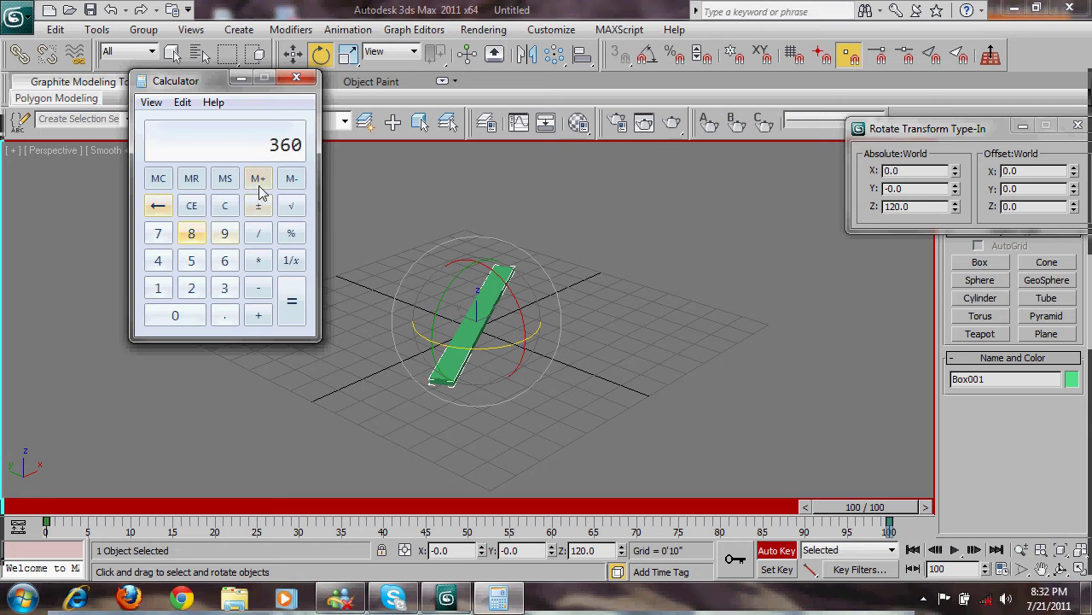
pyautogui.click(258, 260)
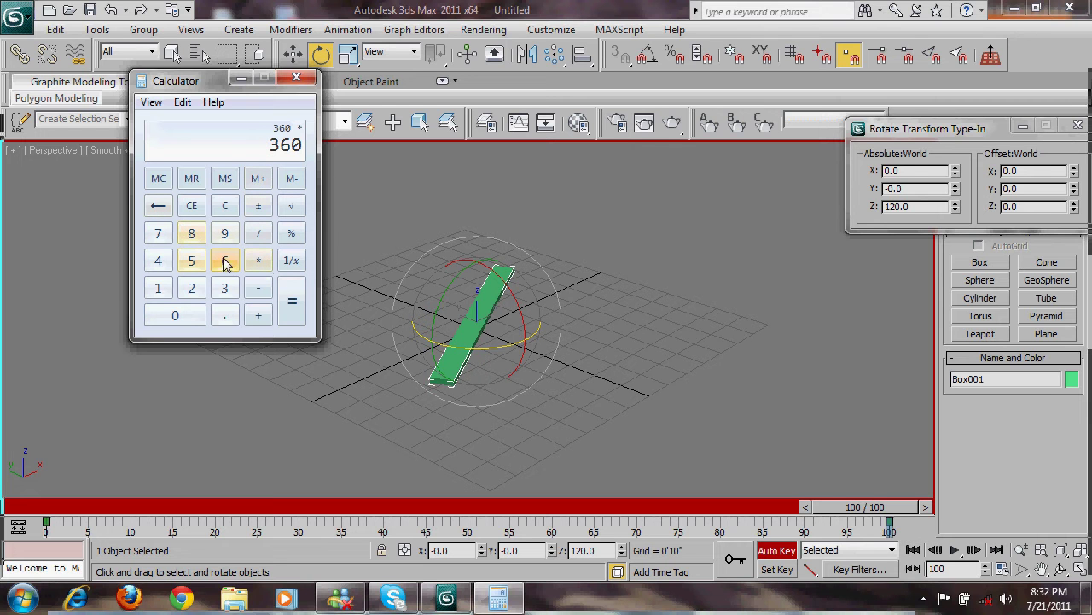
pyautogui.click(226, 261)
pyautogui.click(292, 298)
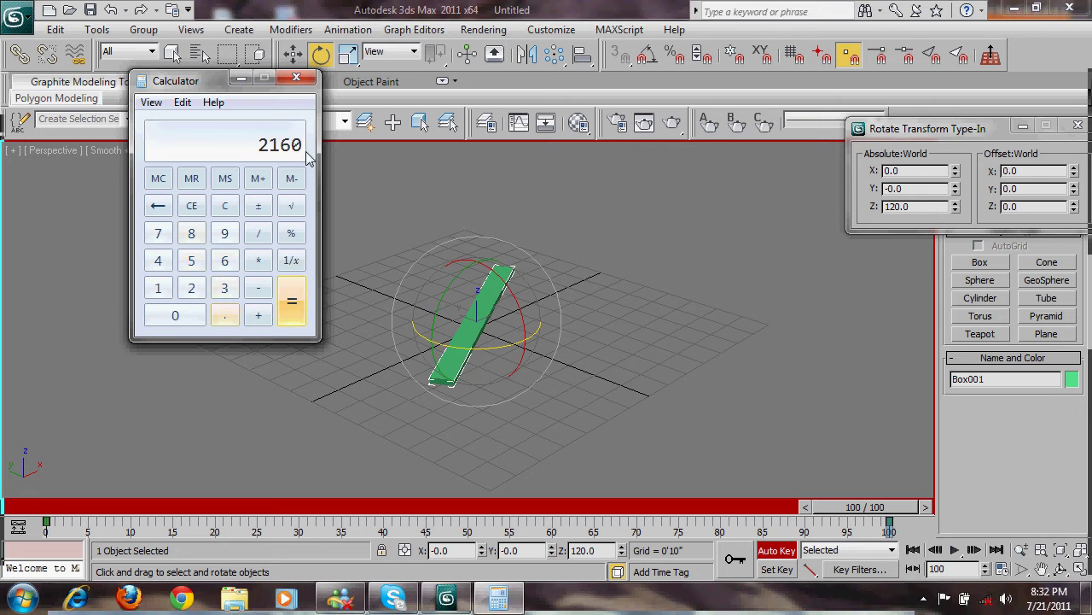
pyautogui.click(298, 79)
# - Try an absolute Z rotation of 2160 degrees for the box at frame 100 and close the rotation entry dialog
pyautogui.doubleClick(895, 209)
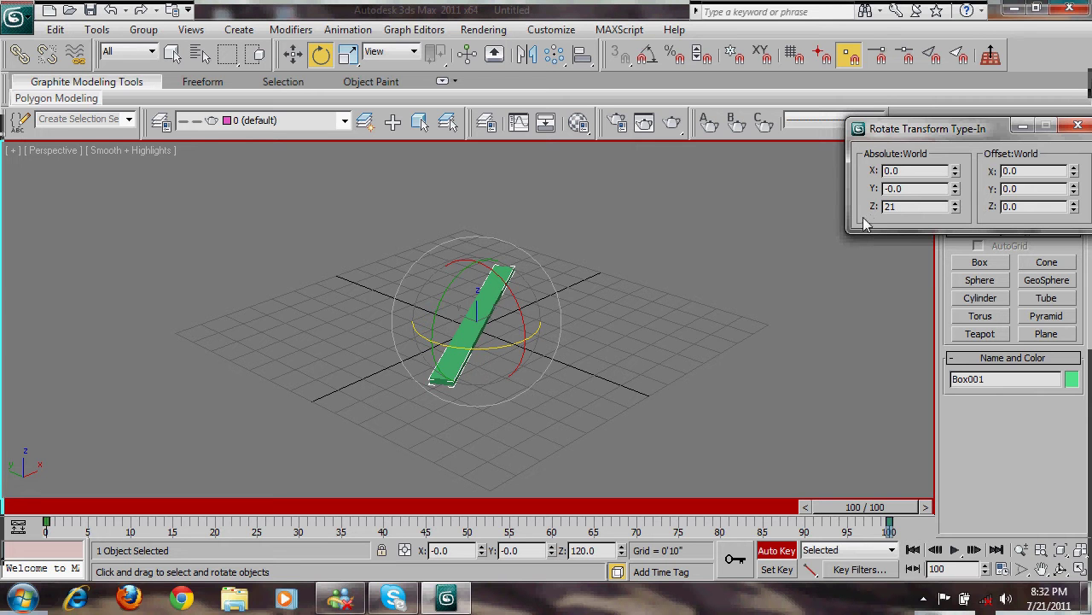
pyautogui.write('2160')
pyautogui.press('Return')
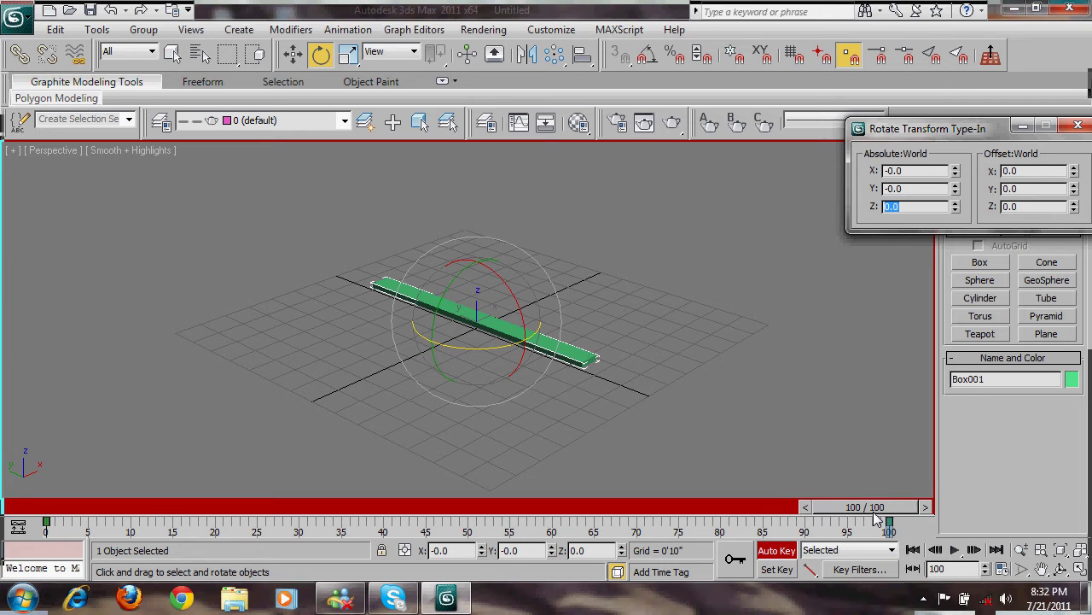
pyautogui.moveTo(877, 518); pyautogui.dragTo(837, 517)
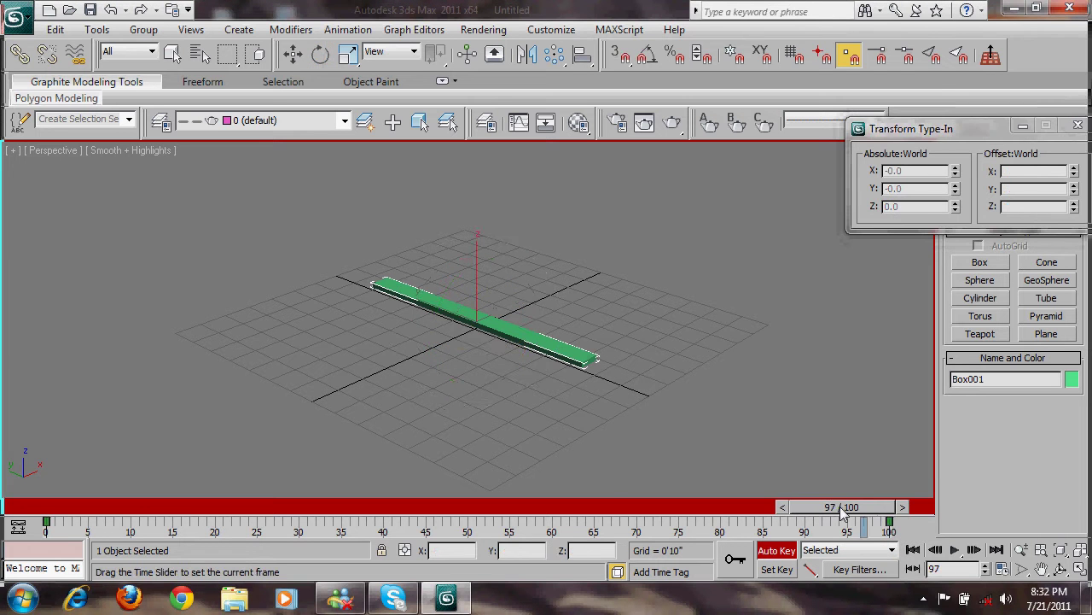
pyautogui.click(1077, 126)
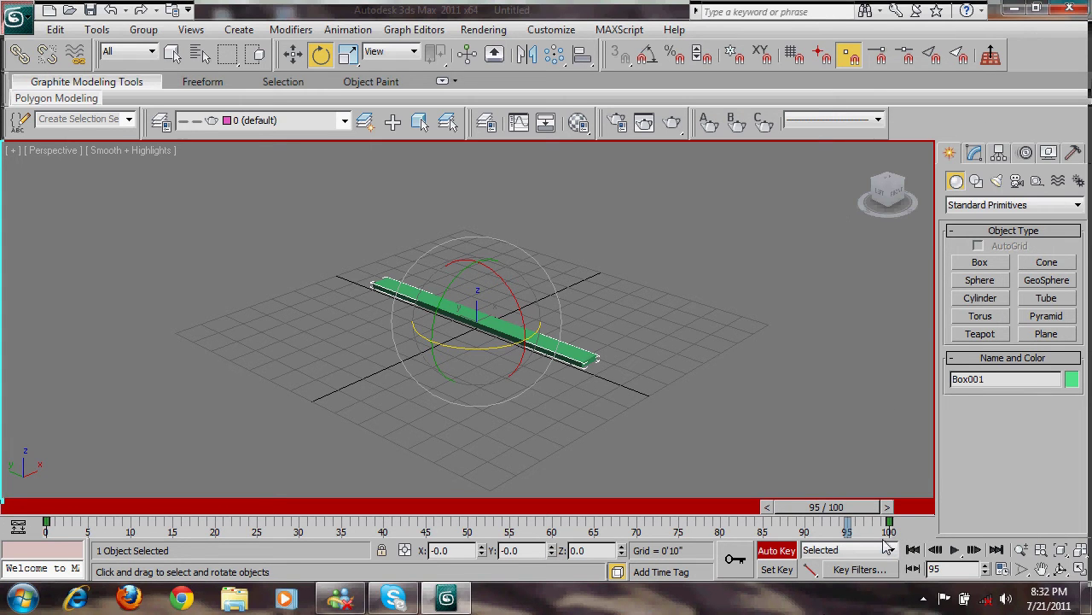
# - Play the box animation from frame 0 to check for rotation and return to the start
pyautogui.click(913, 549)
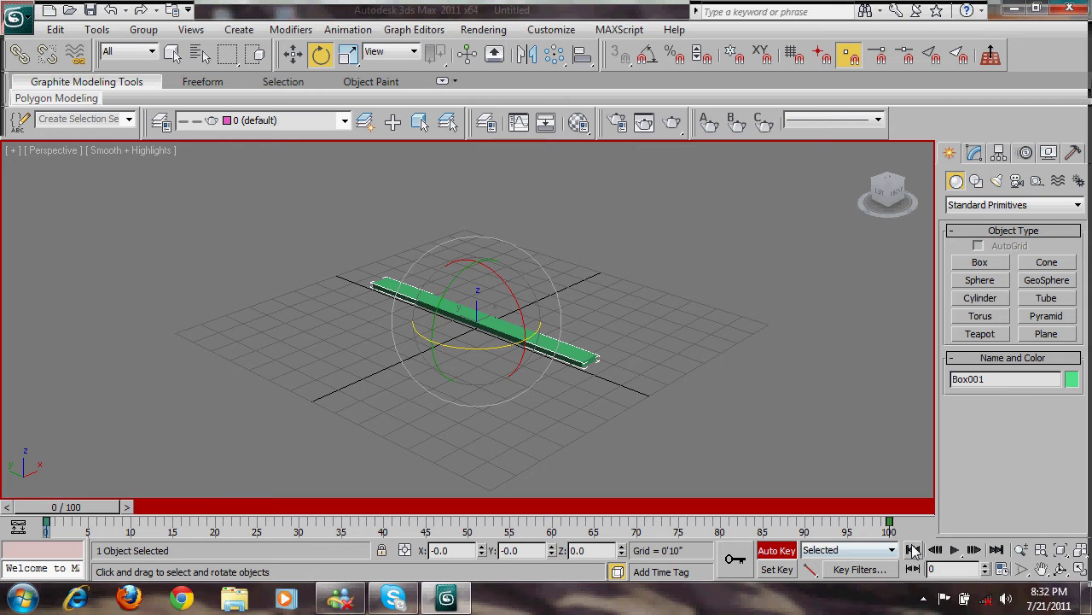
pyautogui.click(963, 552)
pyautogui.click(958, 551)
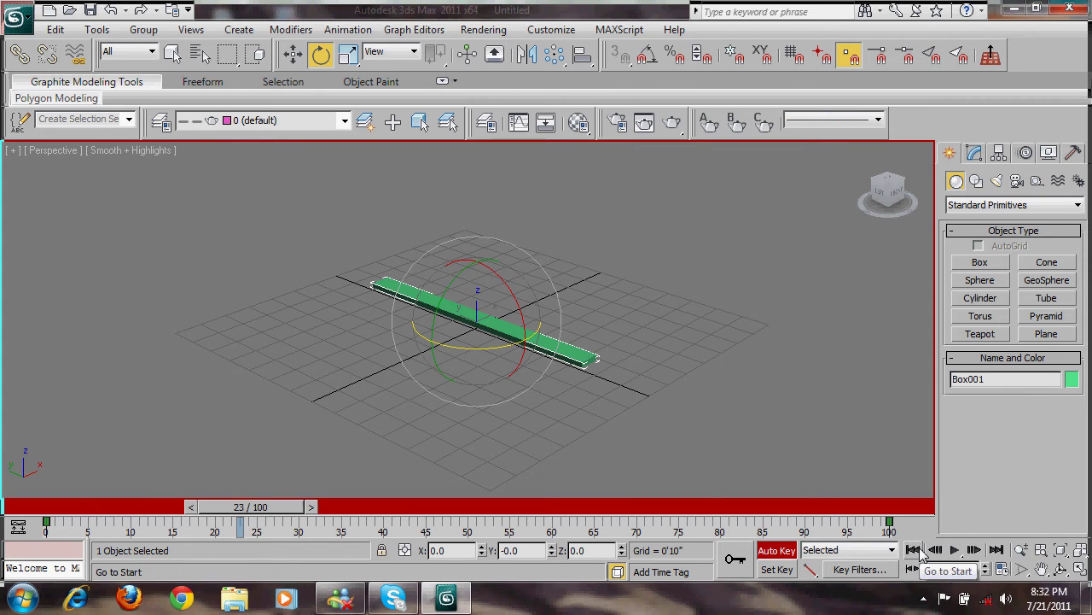
pyautogui.click(919, 553)
# - Move the time to frame 100, turn on angle snap, and rotate the box 2160 degrees about its Z axis
pyautogui.moveTo(128, 510); pyautogui.dragTo(68, 453)
pyautogui.press('e')
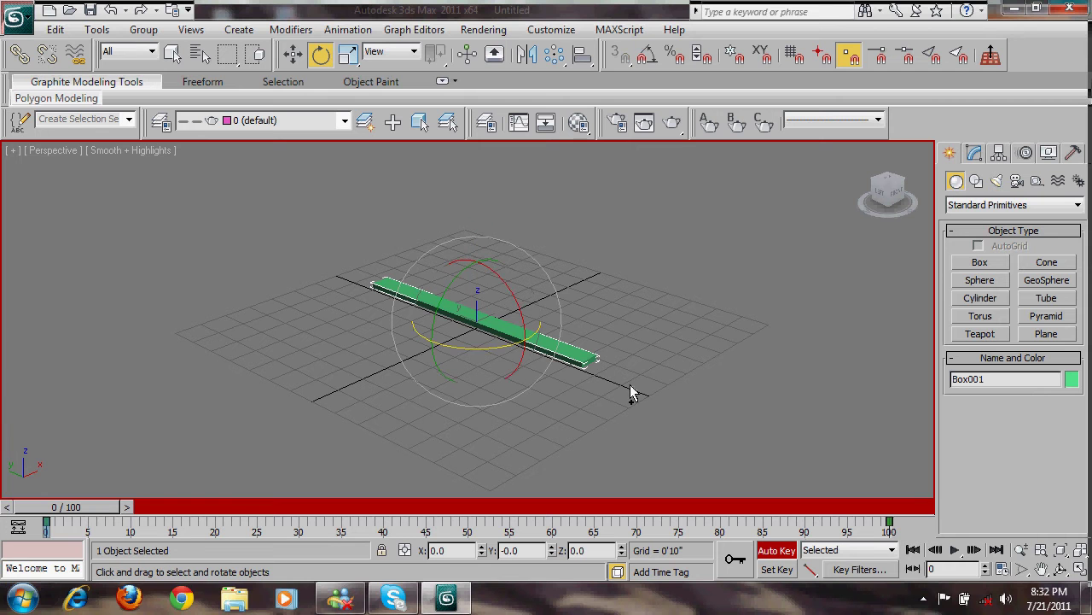
pyautogui.moveTo(69, 507); pyautogui.dragTo(863, 507)
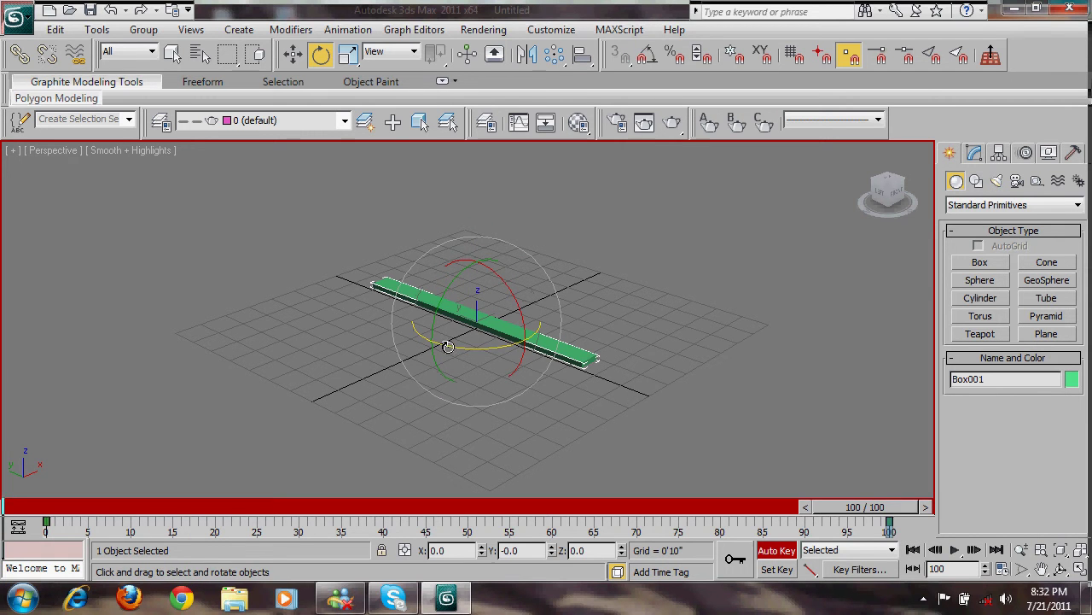
pyautogui.moveTo(448, 345); pyautogui.dragTo(879, 538)
pyautogui.rightClick(879, 538)
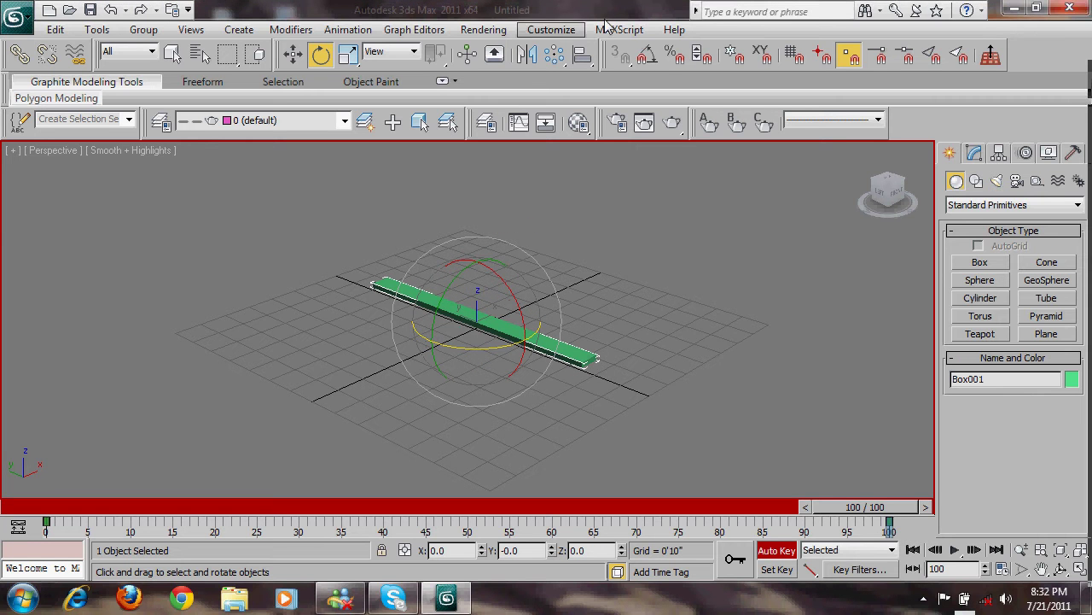
pyautogui.press('a')
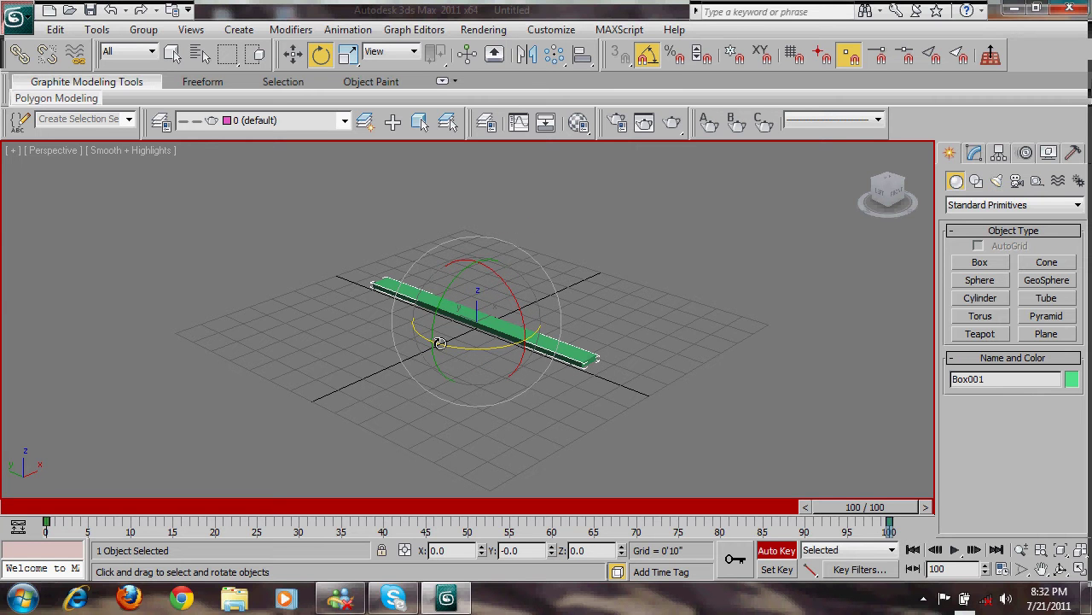
pyautogui.moveTo(465, 347); pyautogui.dragTo(75, 50)
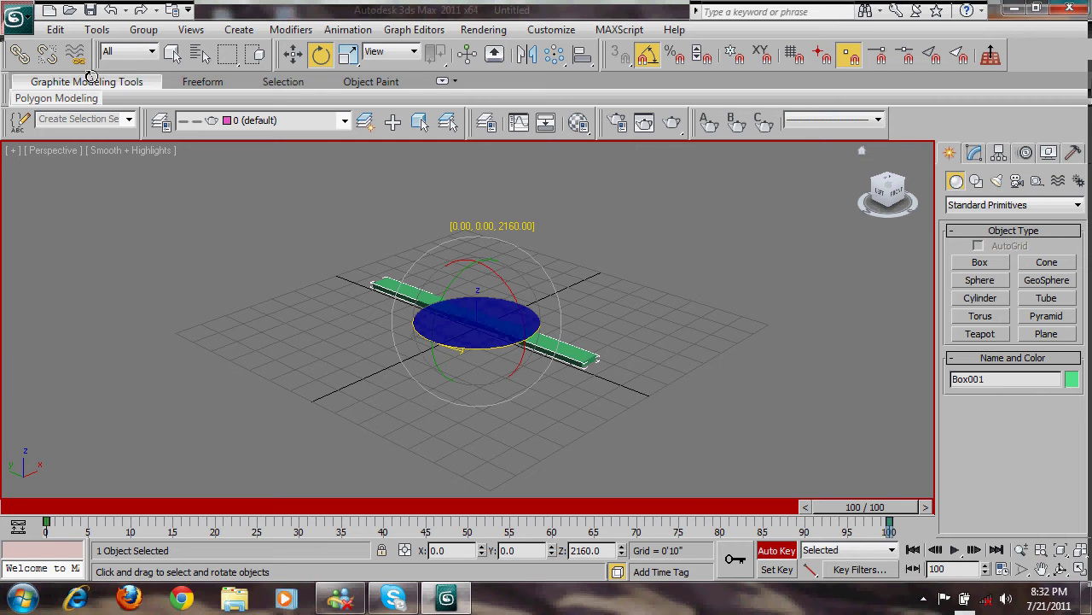
pyautogui.rightClick(75, 50)
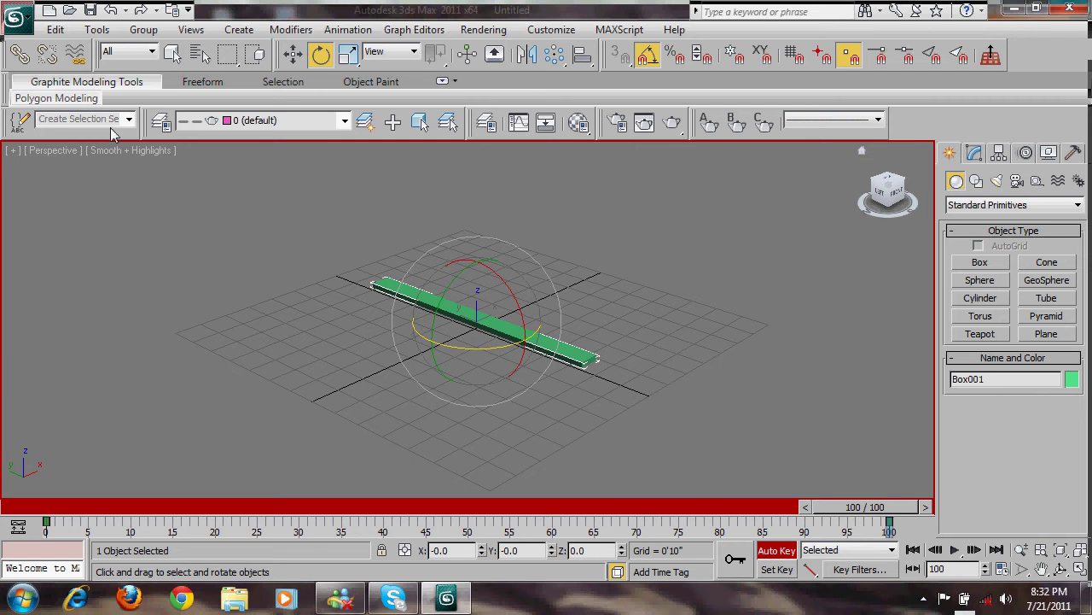
# - Play the box's rotation from frame 0, return to the start, then turn off Auto Key and deselect the box
pyautogui.click(913, 549)
pyautogui.click(954, 550)
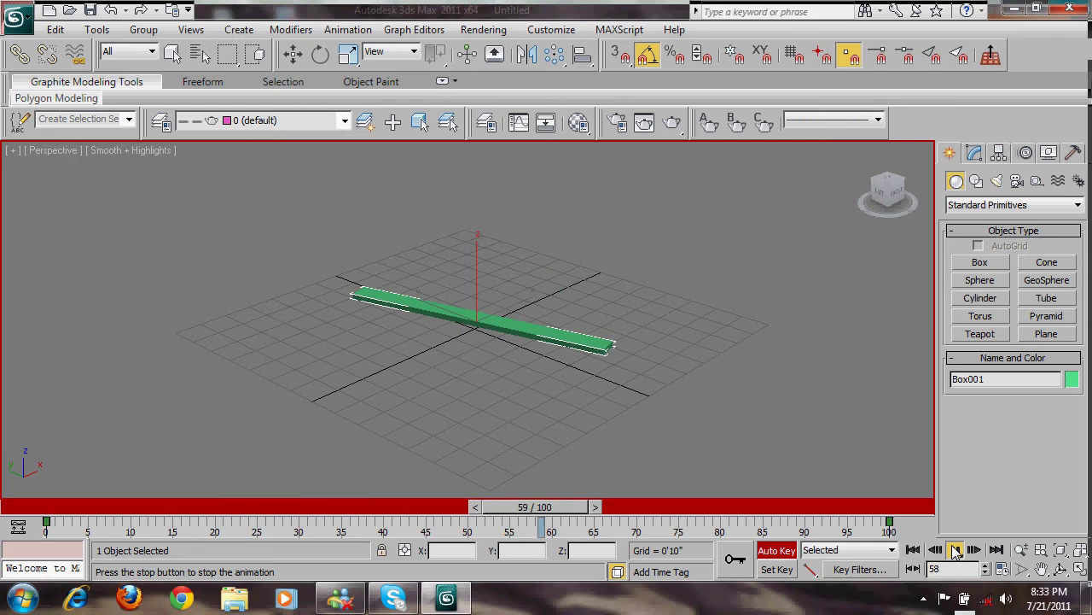
pyautogui.click(954, 549)
pyautogui.click(913, 548)
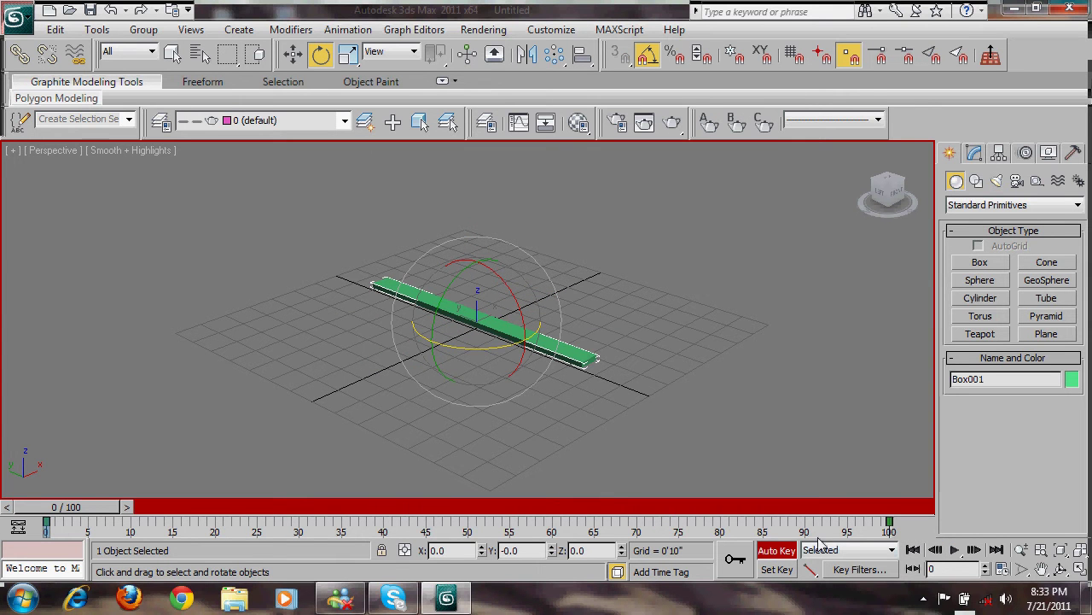
pyautogui.click(778, 551)
pyautogui.click(875, 453)
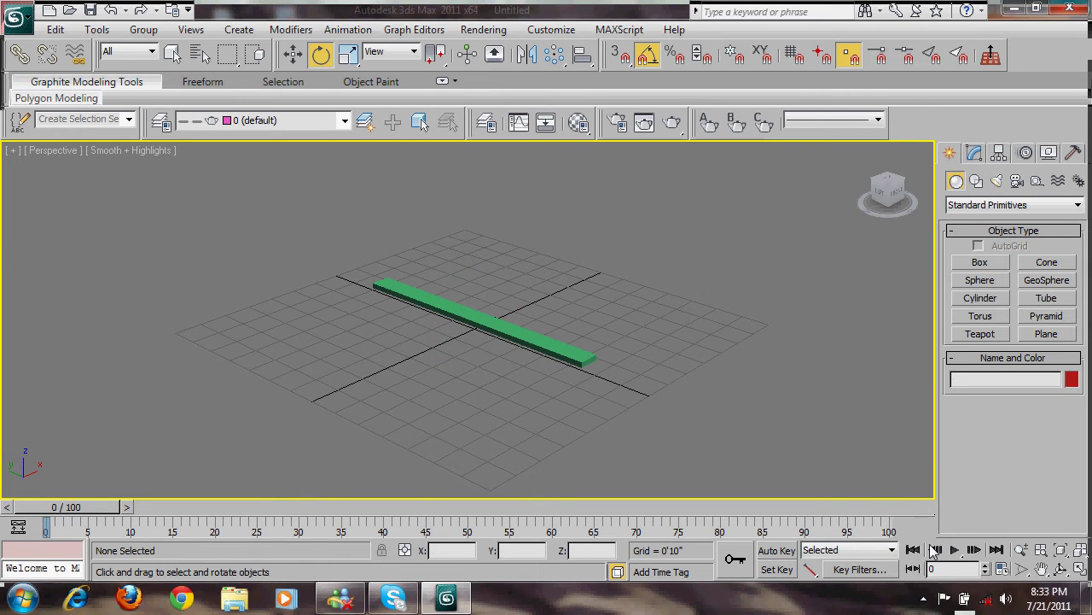
# - Replay the deselected box's spin animation, return to frame 0, and select the box again
pyautogui.click(955, 549)
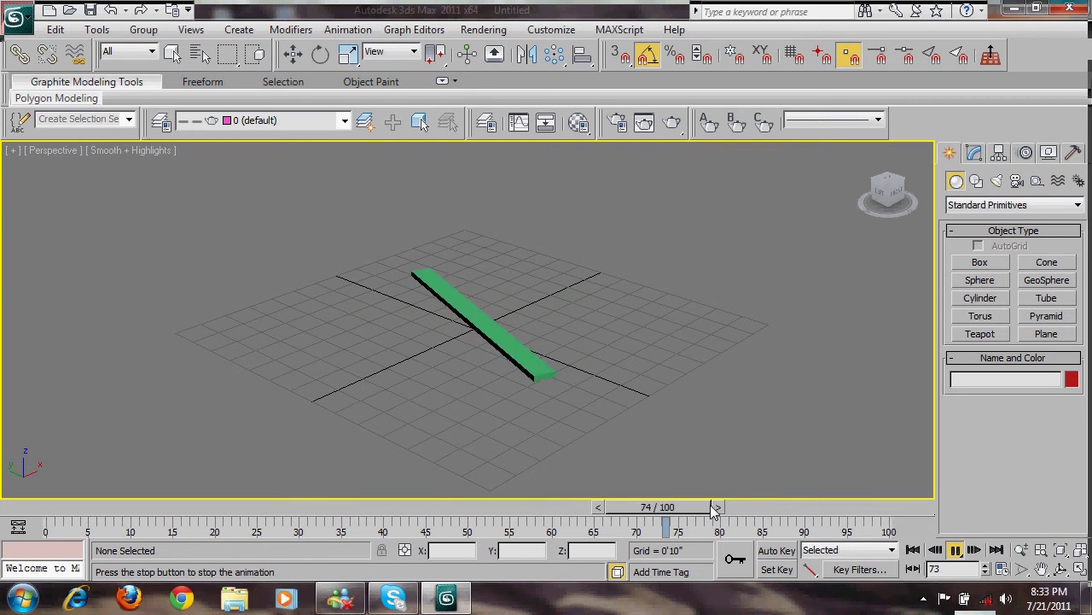
pyautogui.click(956, 551)
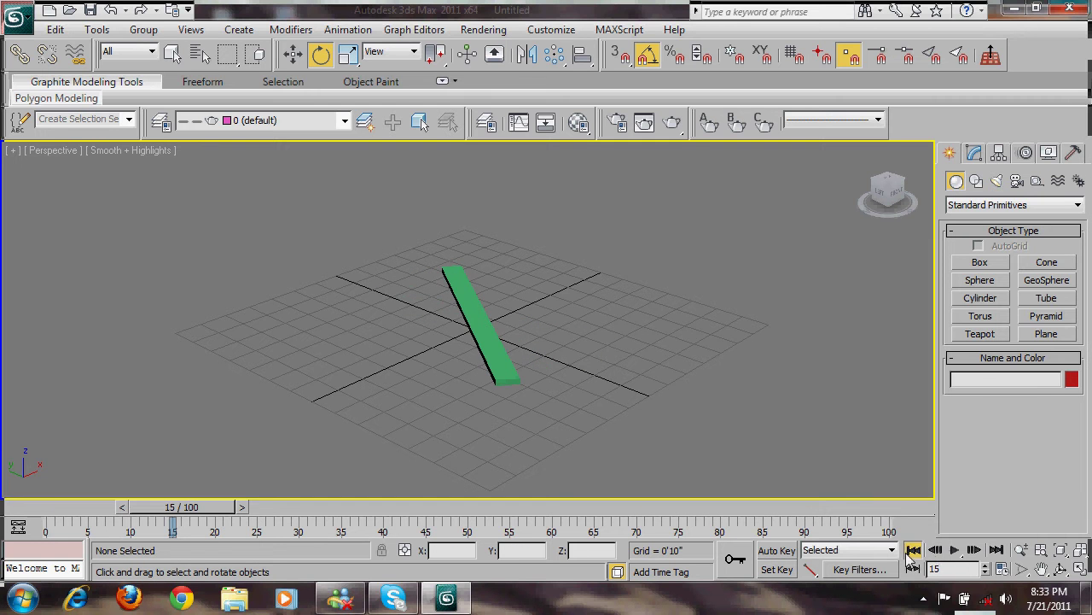
pyautogui.click(912, 550)
pyautogui.click(560, 352)
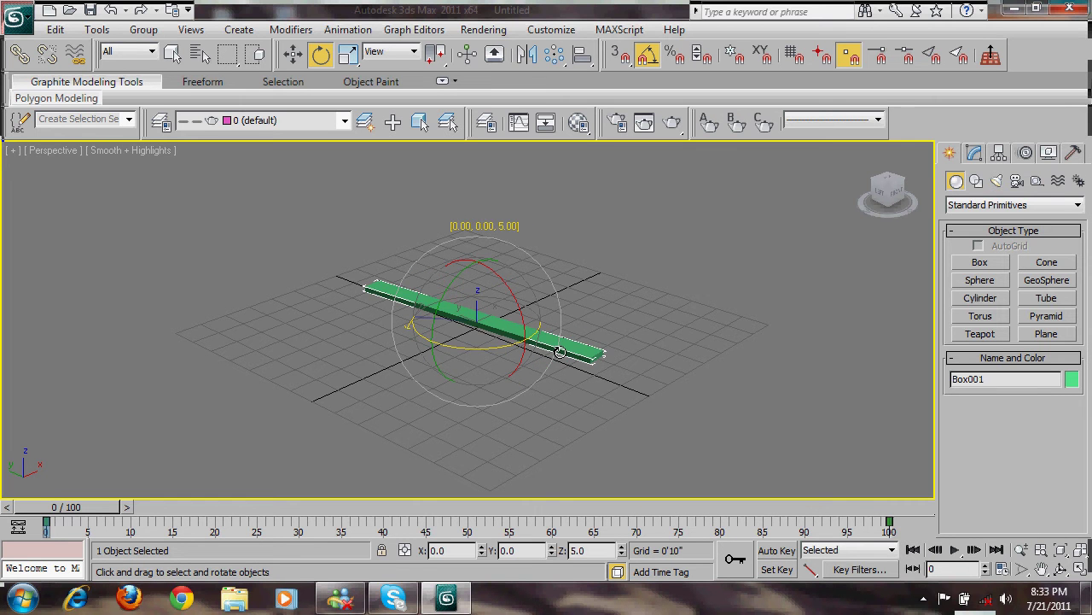
# - Delete the spinning box and create a very small new box at the center of the grid
pyautogui.press('Delete')
pyautogui.press('w')
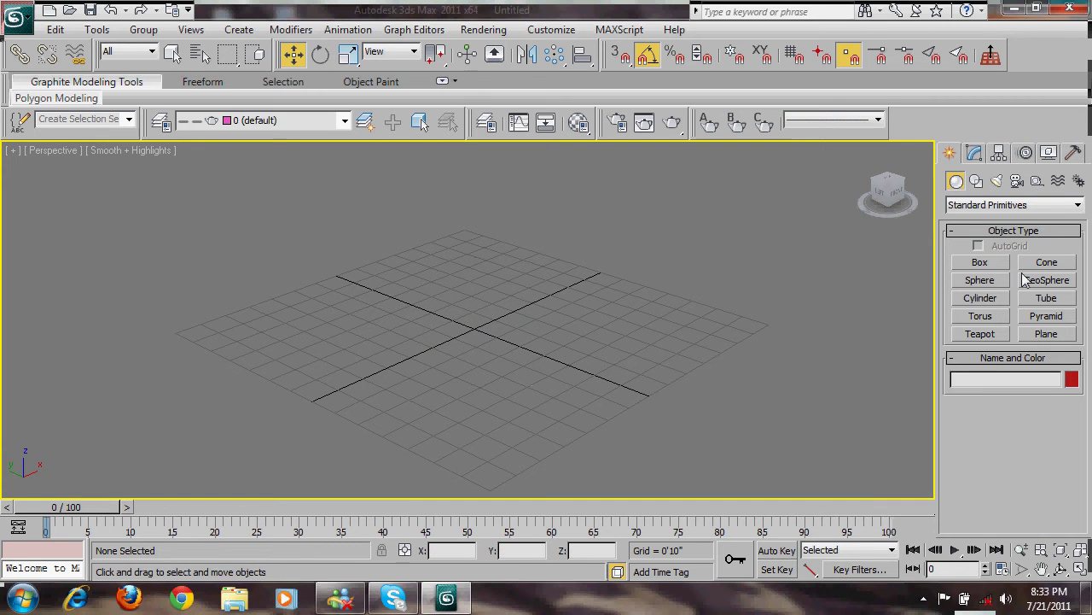
pyautogui.click(980, 262)
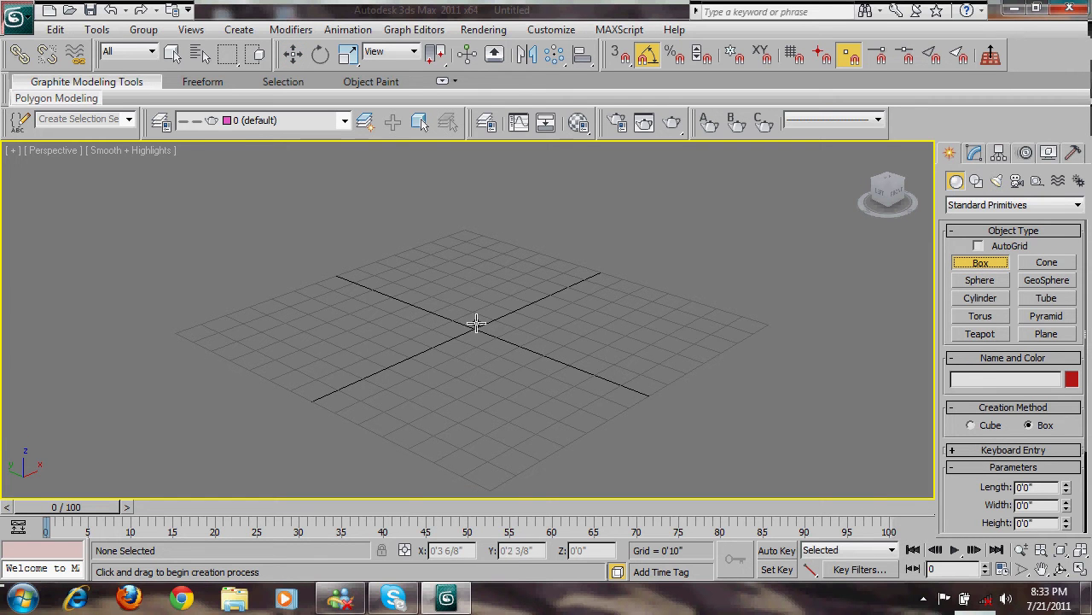
pyautogui.moveTo(476, 321); pyautogui.dragTo(478, 328)
pyautogui.rightClick(634, 319)
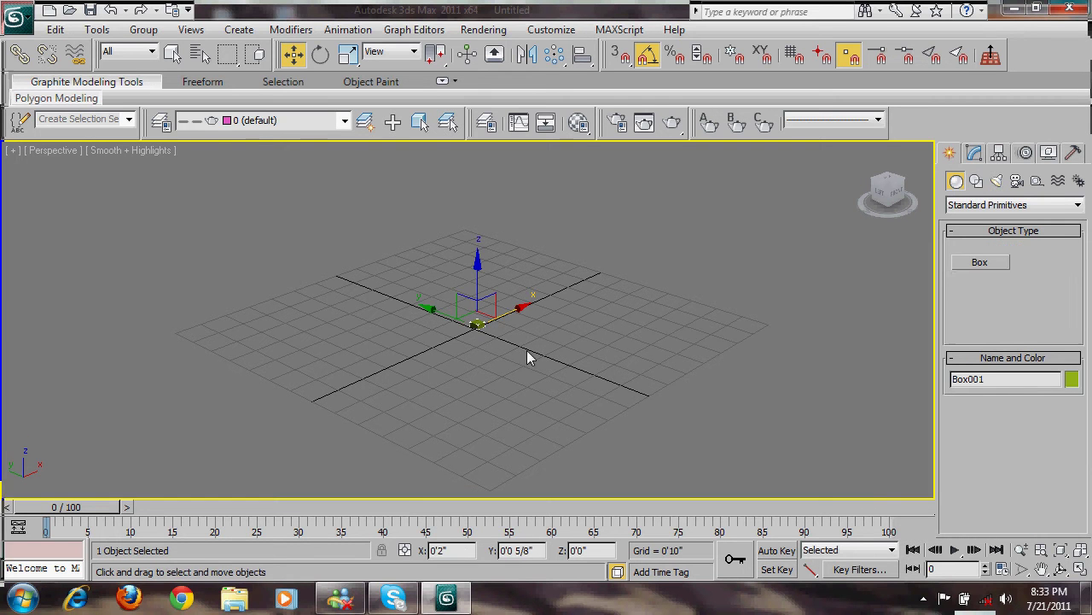
# - With Auto Key on, scale the box at frame 20 to about 419% in X and Y and about 896% in Z
pyautogui.click(777, 551)
pyautogui.press('r')
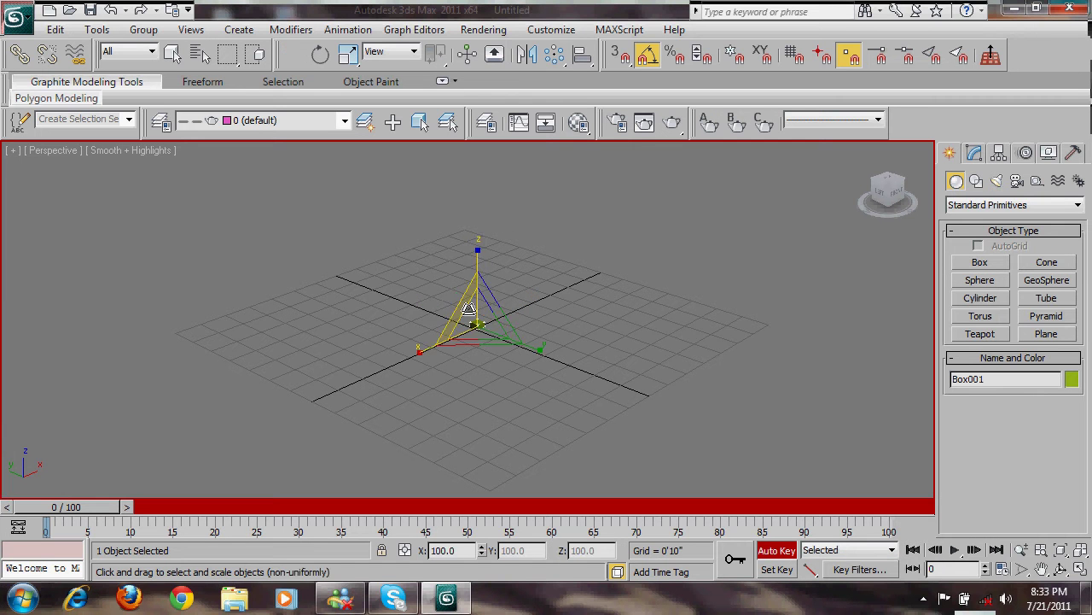
pyautogui.moveTo(475, 361); pyautogui.dragTo(248, 513)
pyautogui.moveTo(477, 321); pyautogui.dragTo(166, 606)
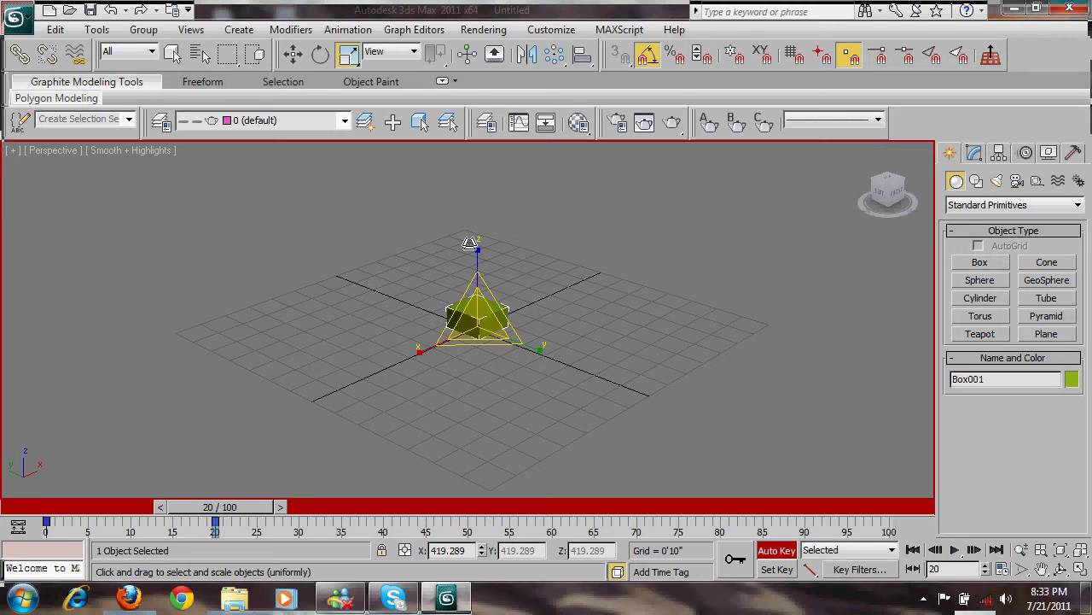
pyautogui.moveTo(480, 249); pyautogui.dragTo(490, 190)
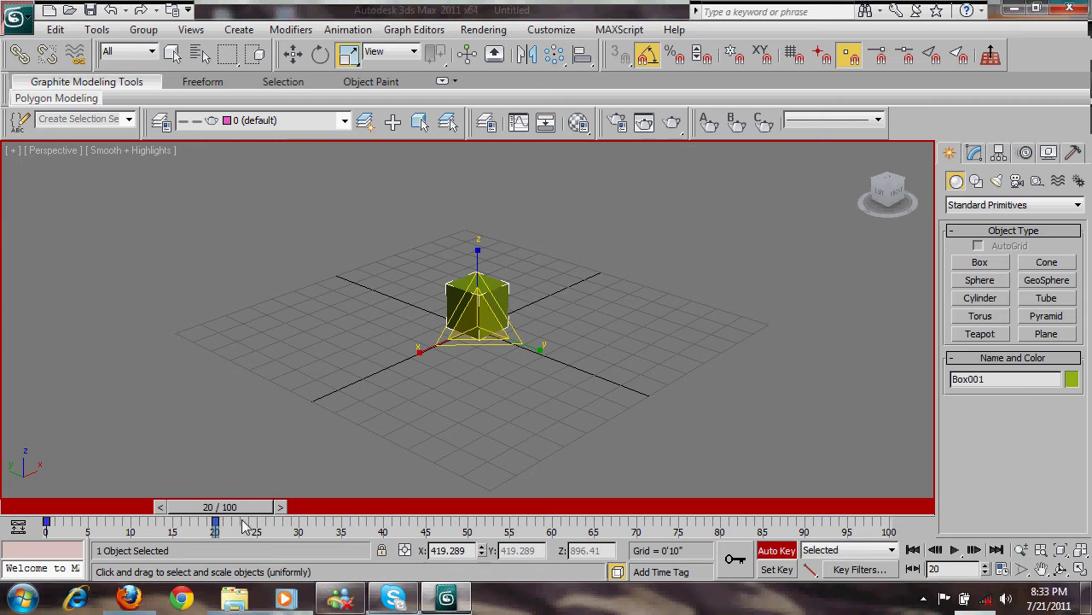
# - At frame 40, scale the box to about 935% in X, 1175% in Y and 1560% in Z
pyautogui.moveTo(219, 507); pyautogui.dragTo(401, 523)
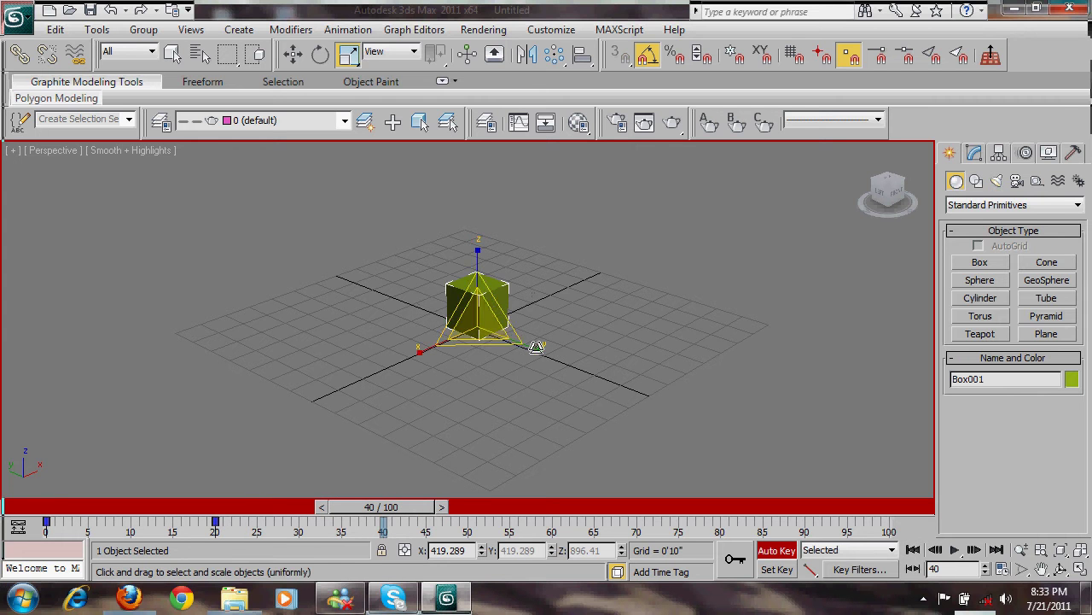
pyautogui.moveTo(538, 350); pyautogui.dragTo(624, 390)
pyautogui.moveTo(411, 355); pyautogui.dragTo(361, 385)
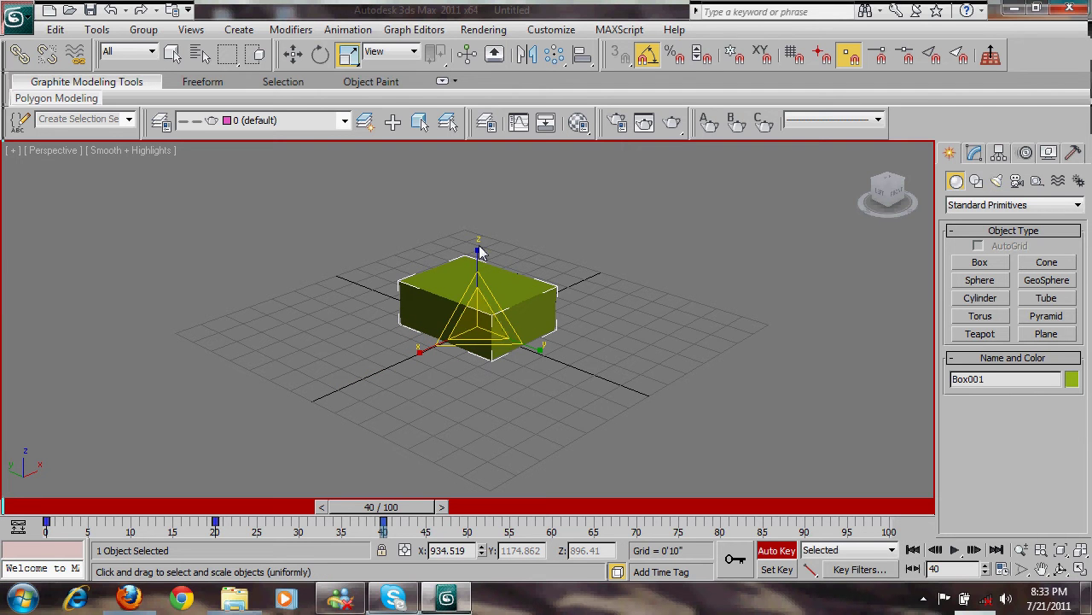
pyautogui.moveTo(481, 247); pyautogui.dragTo(478, 213)
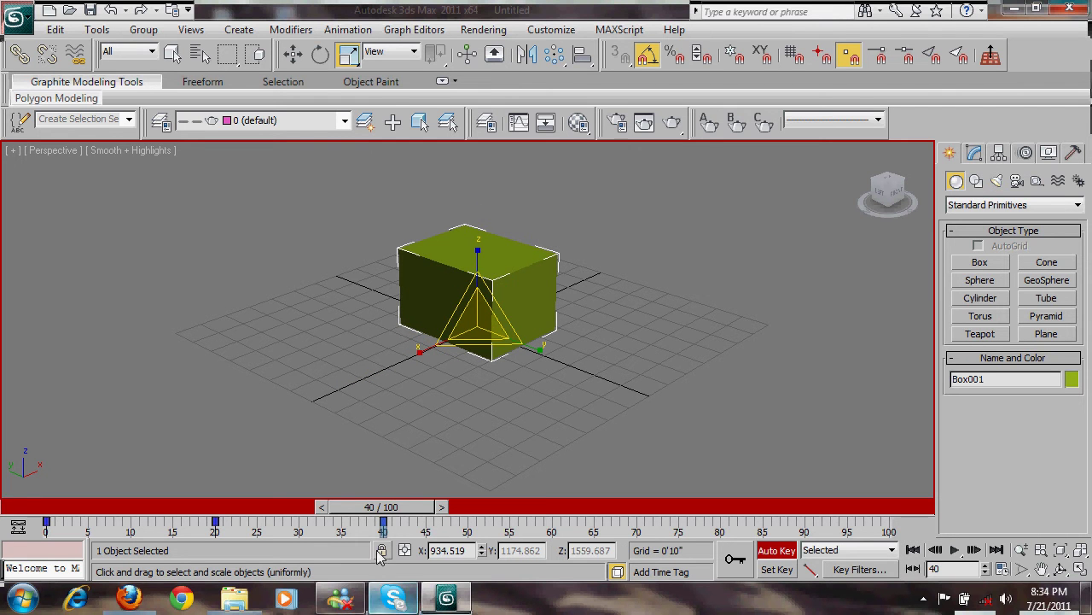
# - Return to frame 0 and move the box beyond the grid's far corner, to about X 10'0", Y 9'10 6/8"
pyautogui.moveTo(382, 506); pyautogui.dragTo(34, 465)
pyautogui.moveTo(203, 441); pyautogui.dragTo(25, 500)
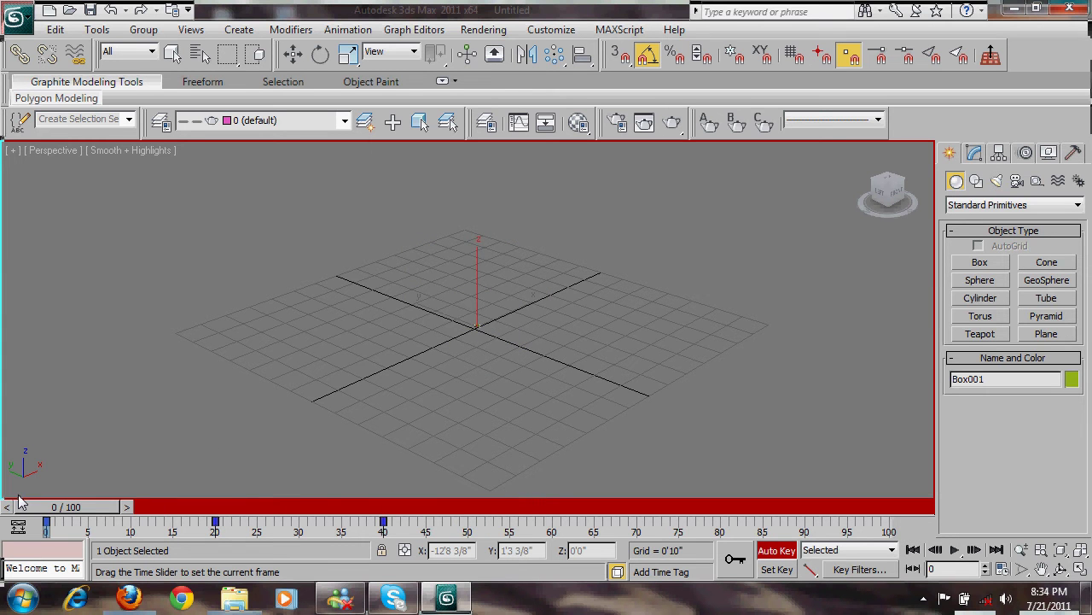
pyautogui.press('r')
pyautogui.press('w')
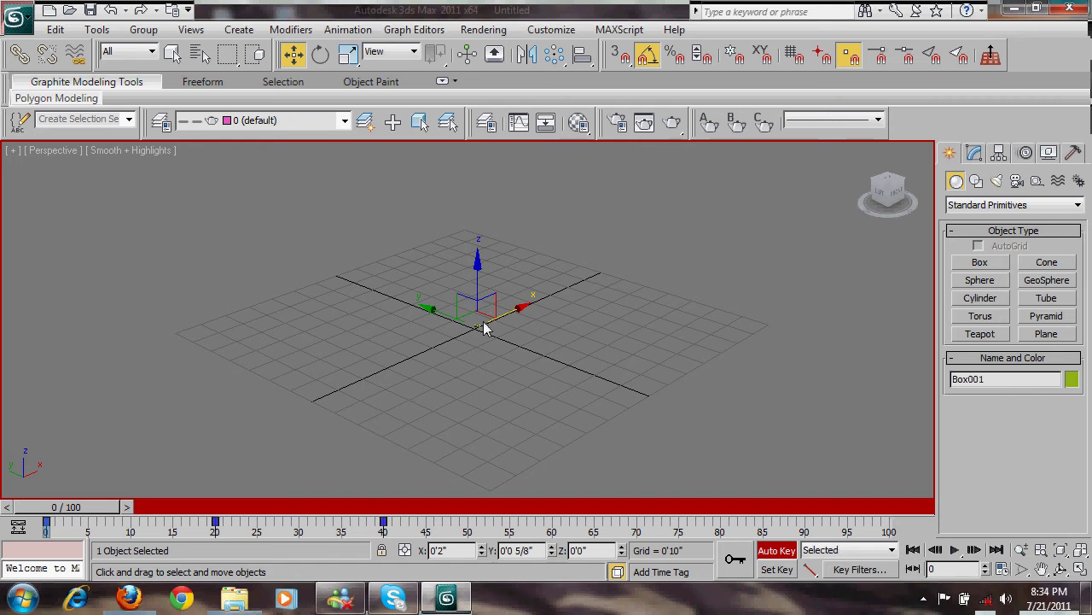
pyautogui.moveTo(483, 309); pyautogui.dragTo(461, 169)
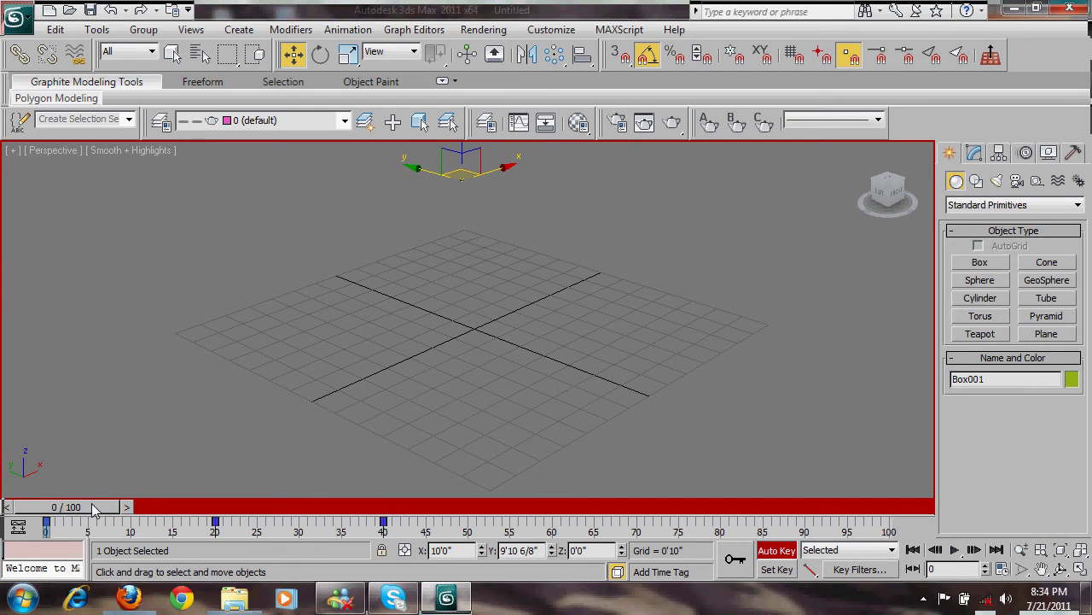
# - At frame 40, move the box to the grid's near corner, about X -4'5 2/8", Y -4'0 5/8"
pyautogui.moveTo(94, 510); pyautogui.dragTo(267, 509)
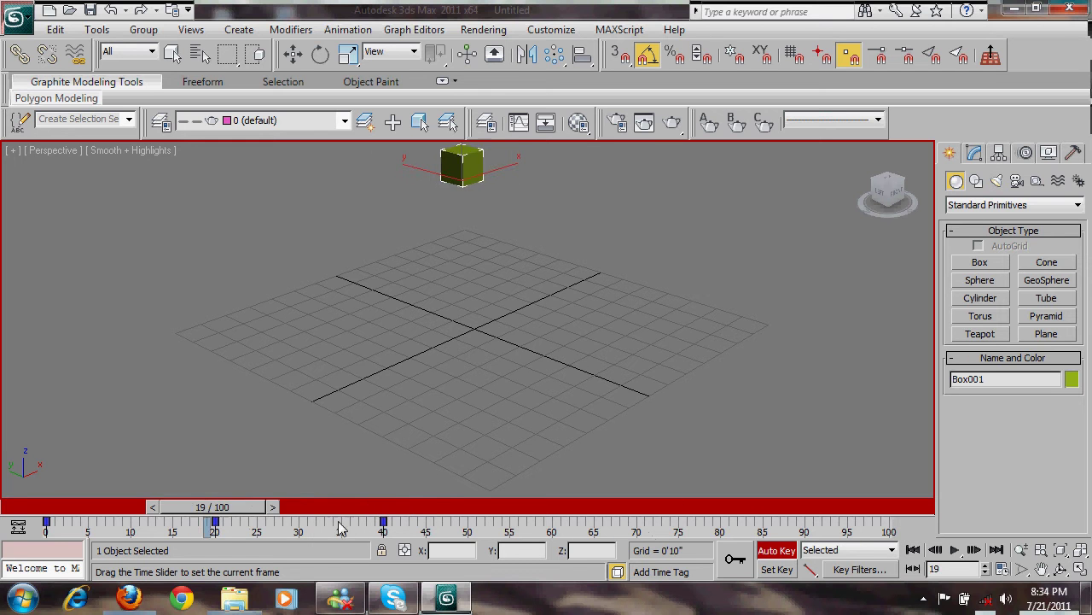
pyautogui.moveTo(339, 529); pyautogui.dragTo(418, 524)
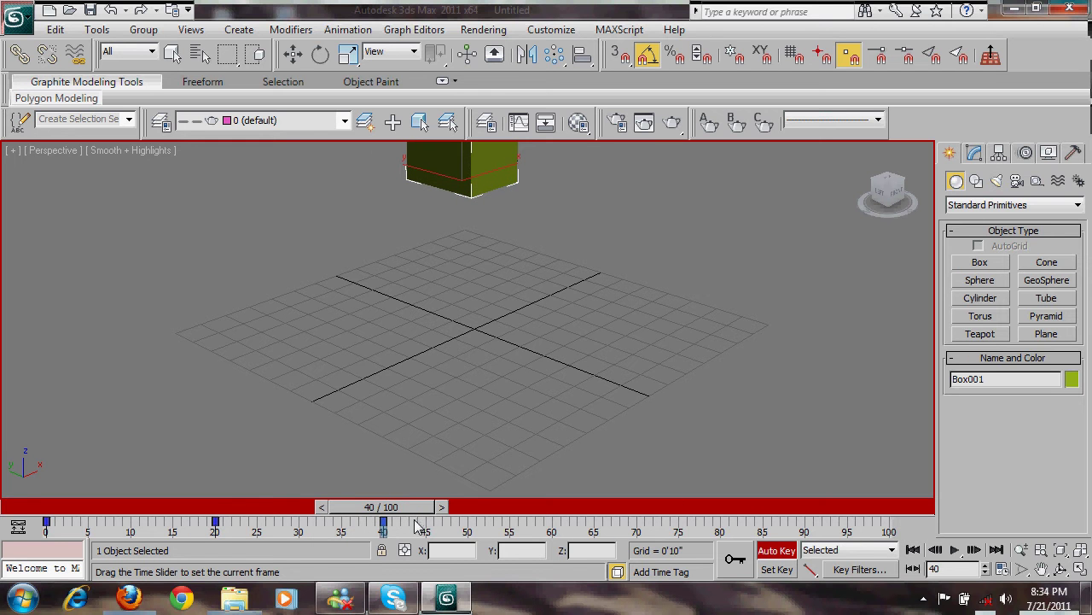
pyautogui.press('w')
pyautogui.moveTo(461, 172); pyautogui.dragTo(477, 425)
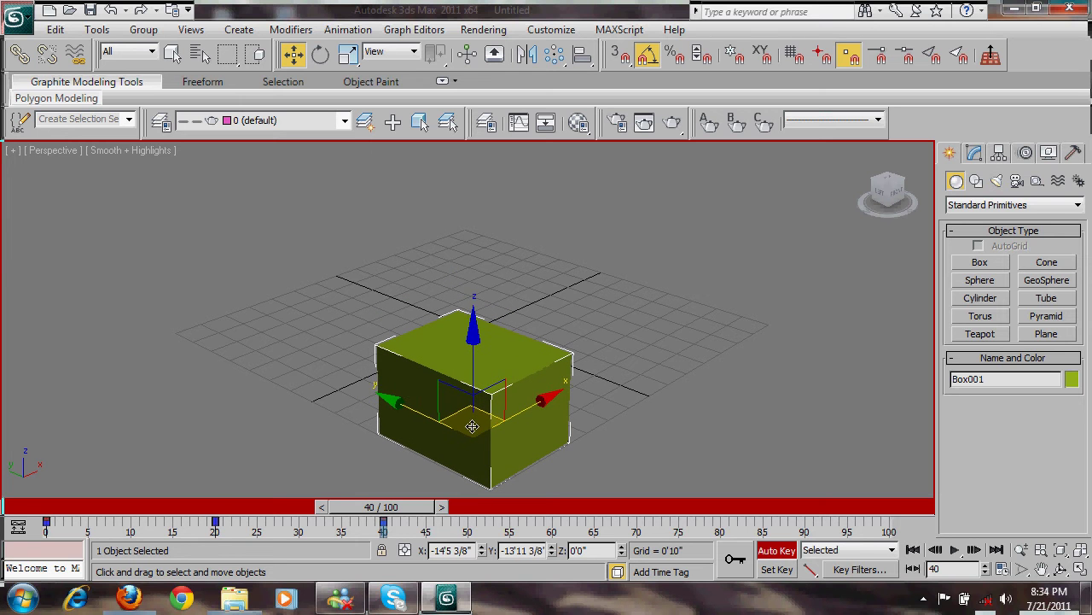
# - Turn off Auto Key, deselect the box, play its move-and-scale animation from frame 0, and return to the start
pyautogui.click(771, 550)
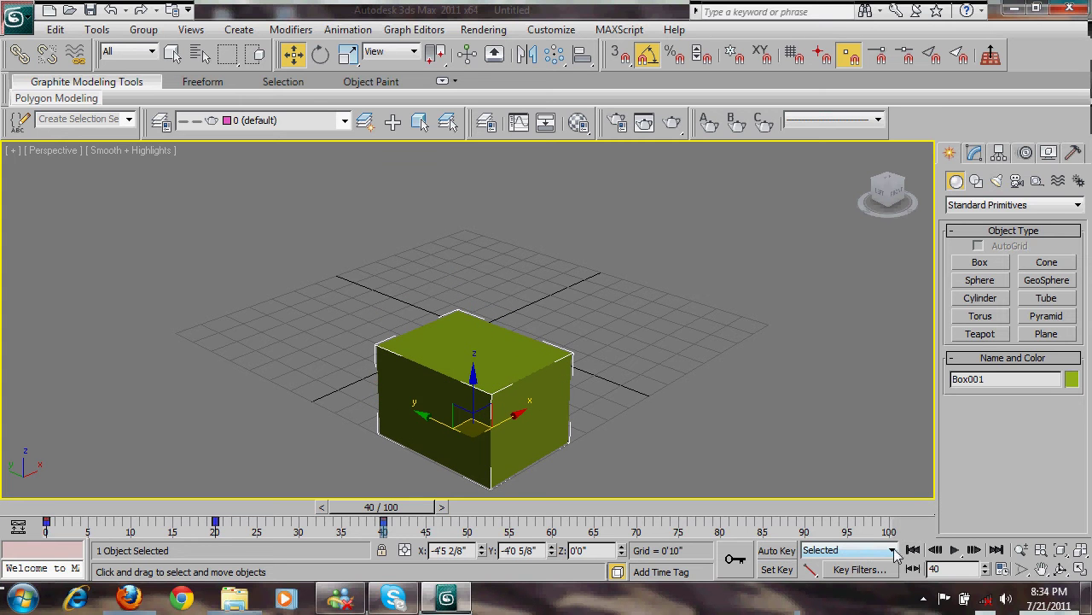
pyautogui.click(912, 551)
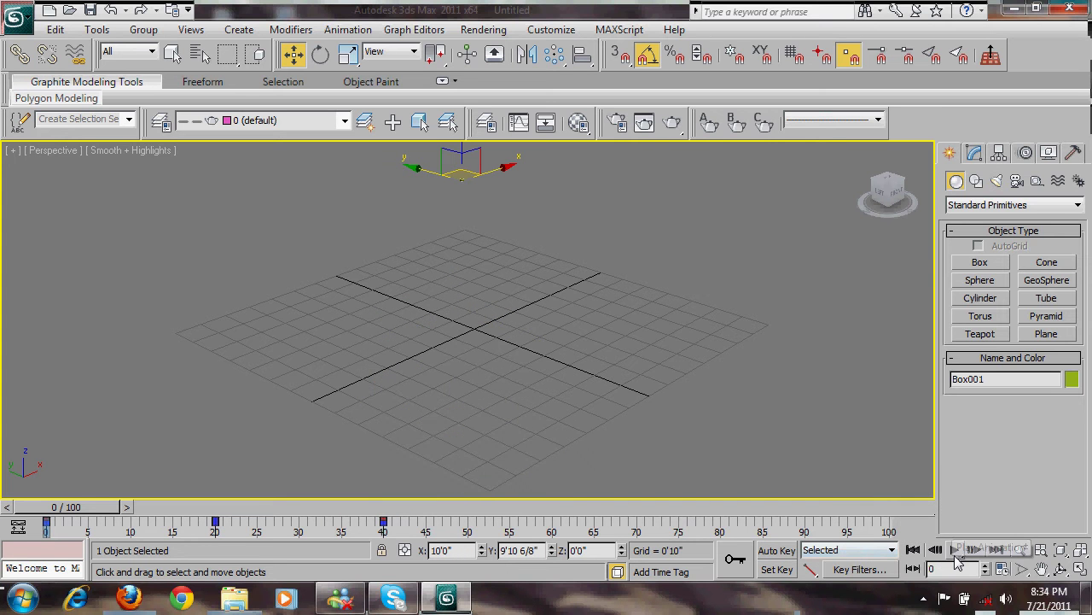
pyautogui.click(841, 398)
pyautogui.press('/')
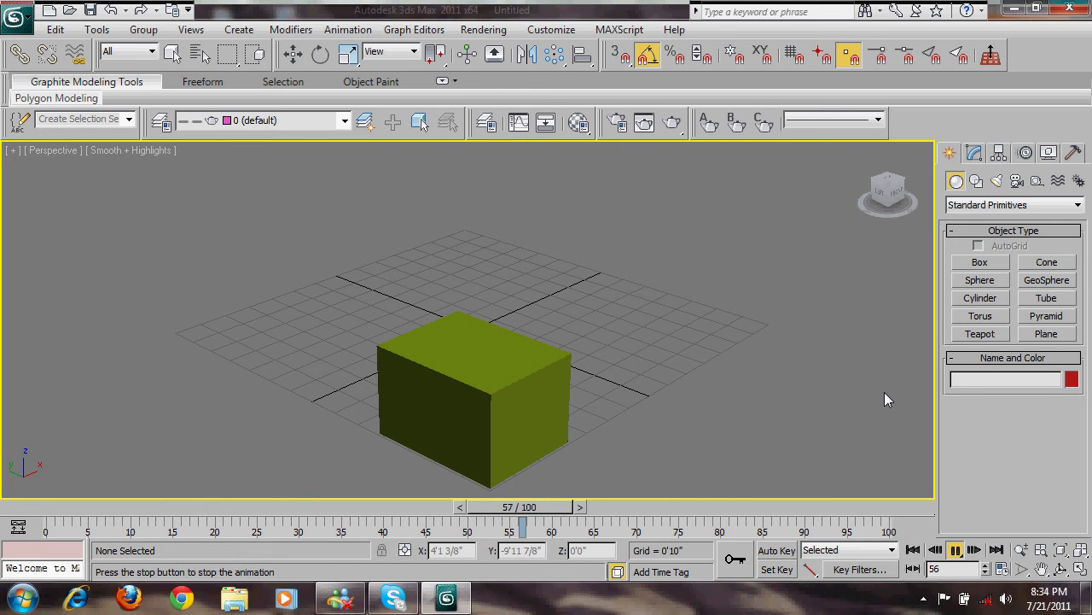
pyautogui.click(912, 551)
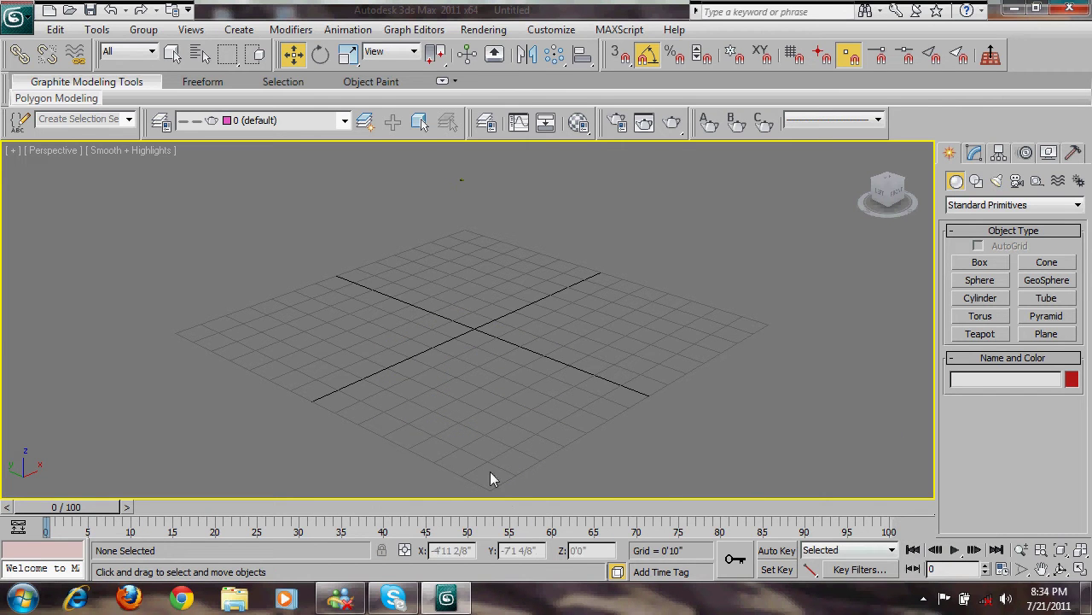
# - Try to animate a rotation of the box about its Z axis at frame 100 with Auto Key off
pyautogui.moveTo(427, 510); pyautogui.dragTo(896, 505)
pyautogui.hotkey('ctrl', 'a')
pyautogui.press('w')
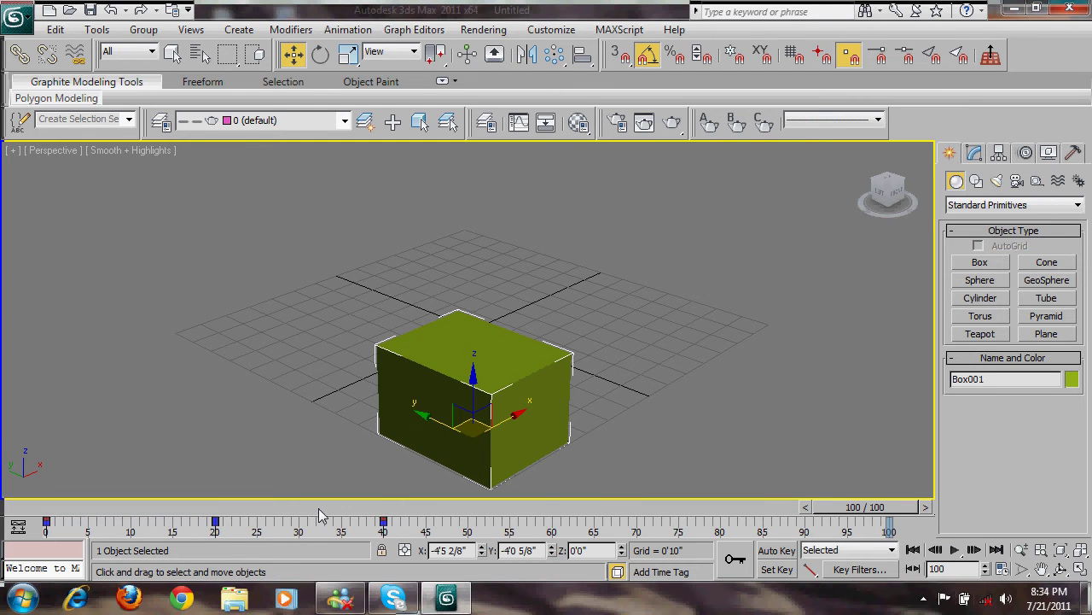
pyautogui.press('e')
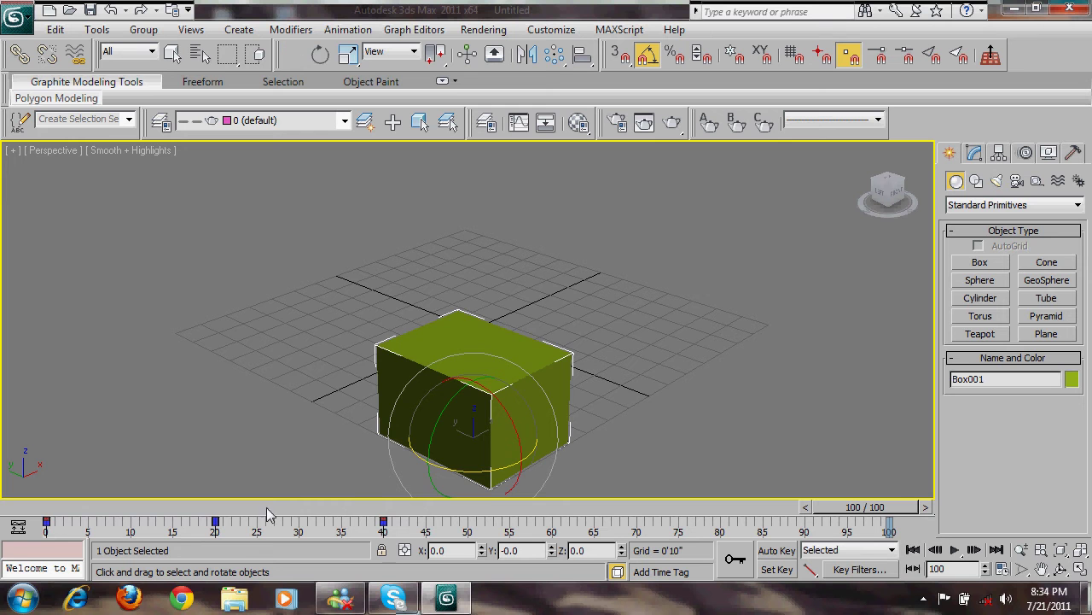
pyautogui.moveTo(497, 478); pyautogui.dragTo(751, 481)
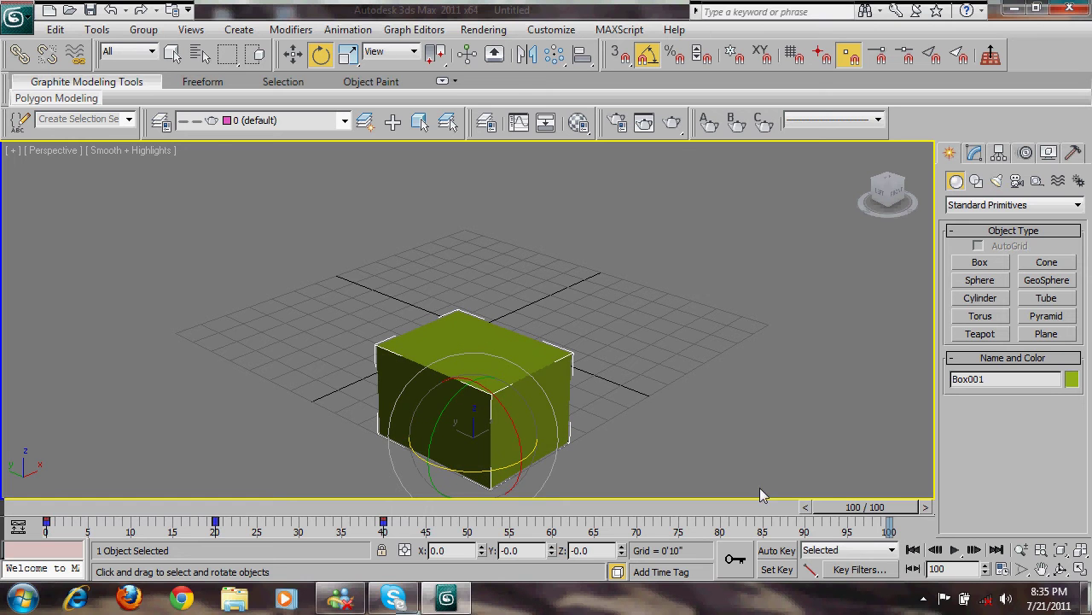
# - Play the animation from frame 0 to check the box for rotation, then stop and return to the start
pyautogui.click(912, 549)
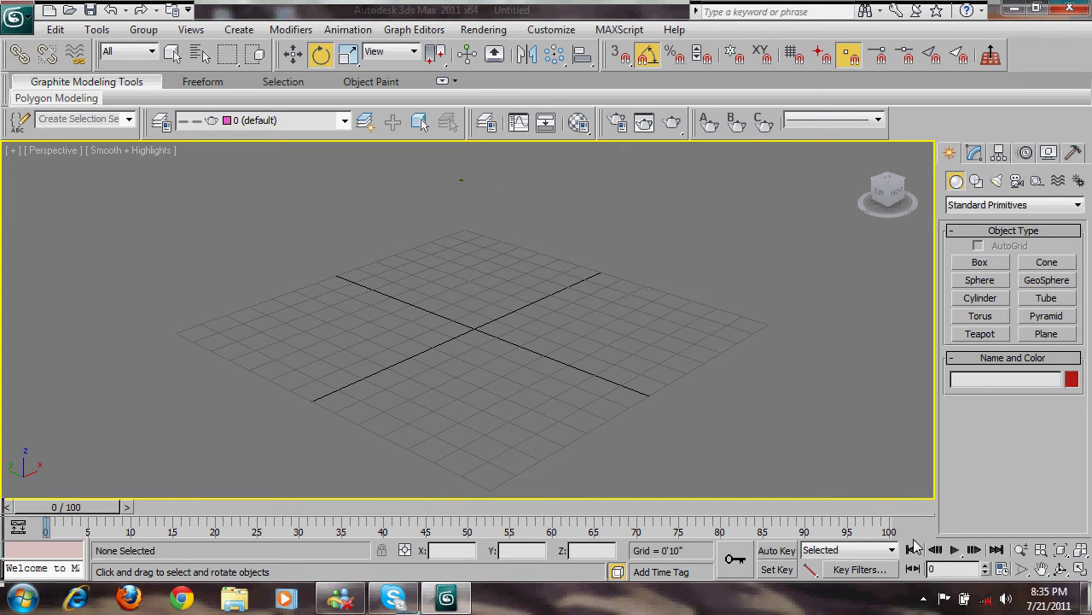
pyautogui.click(954, 550)
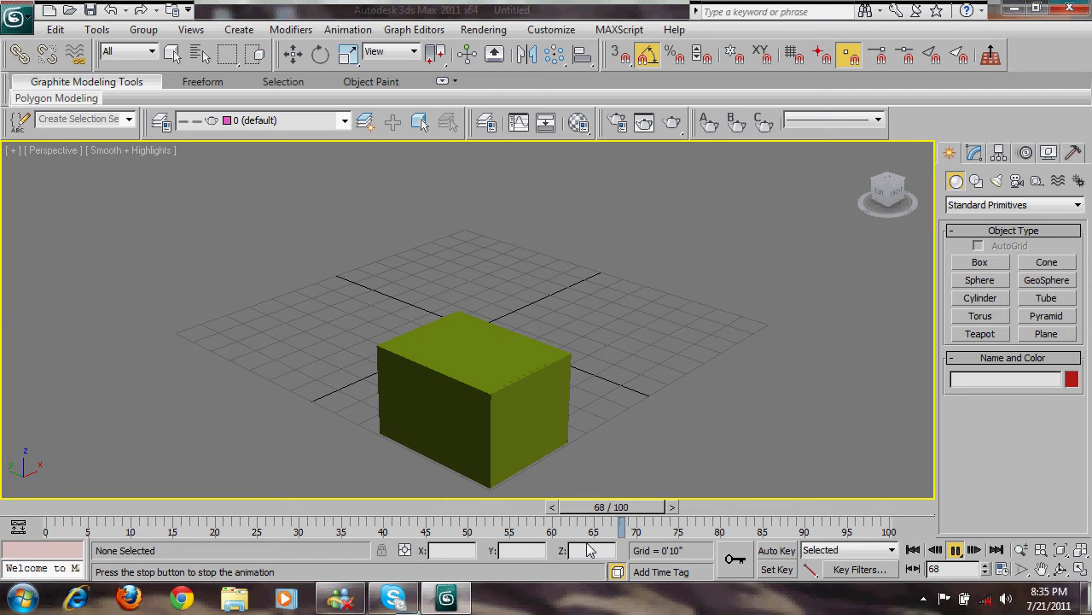
pyautogui.click(954, 550)
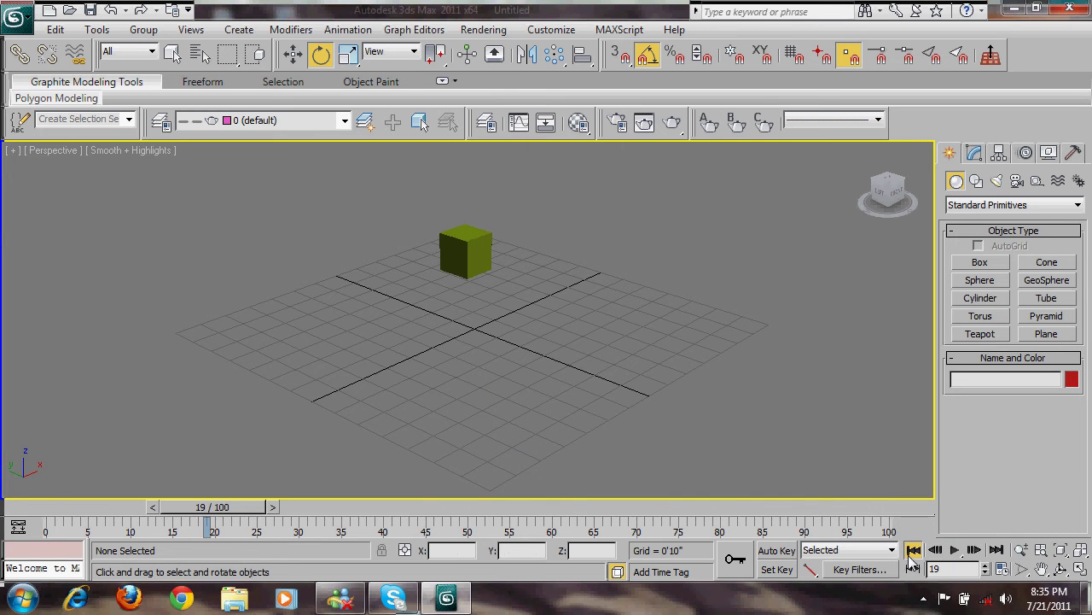
pyautogui.click(913, 550)
# - With Auto Key on, rotate the box in full turns about its Z axis at frame 100, then deselect it and turn Auto Key off
pyautogui.click(776, 549)
pyautogui.moveTo(68, 507); pyautogui.dragTo(787, 507)
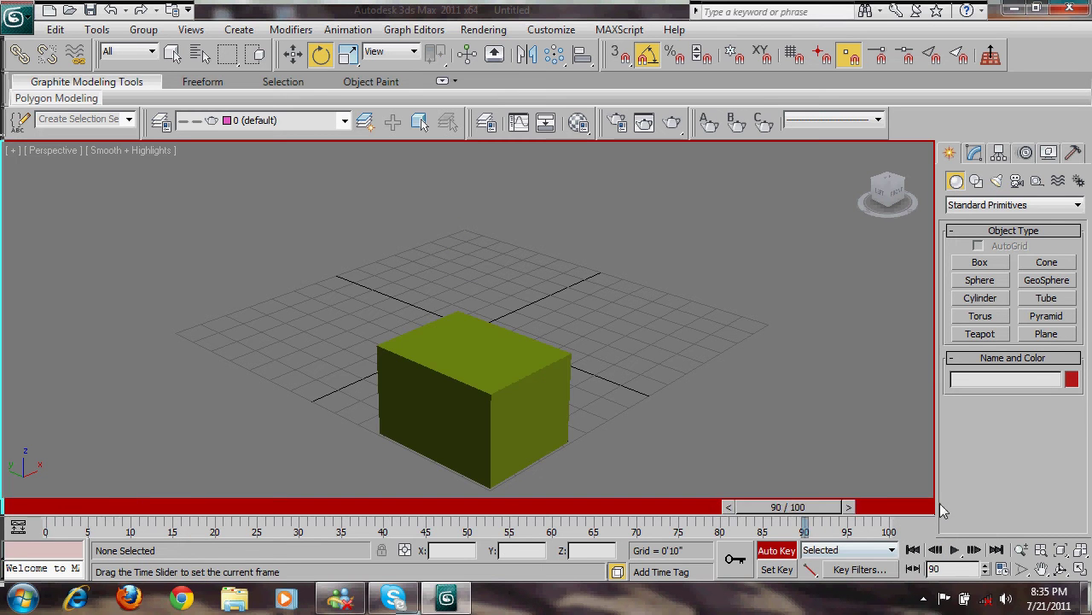
pyautogui.click(452, 461)
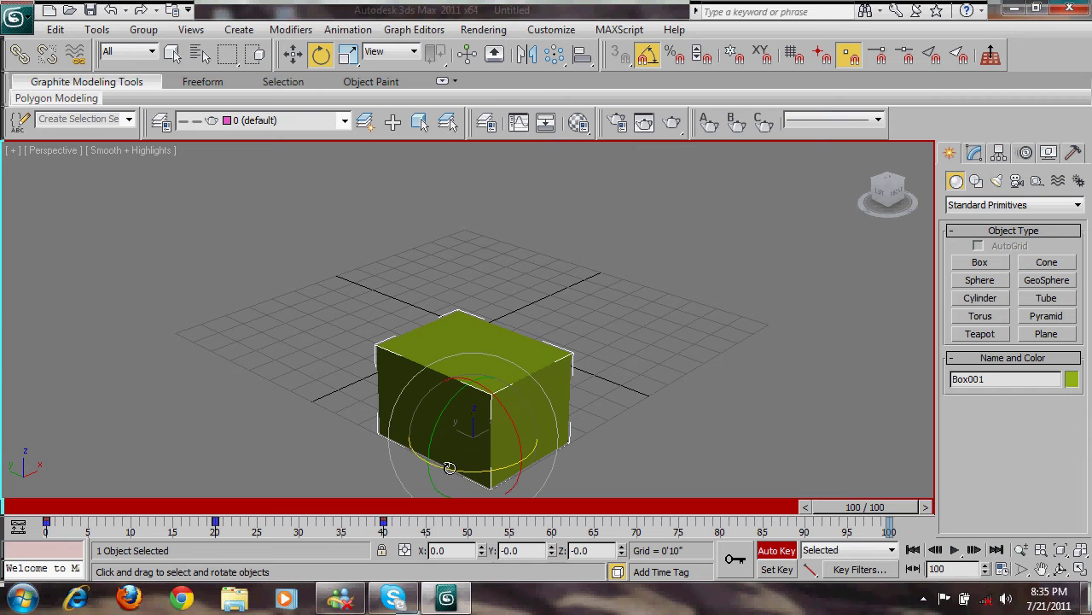
pyautogui.moveTo(450, 468); pyautogui.dragTo(757, 492)
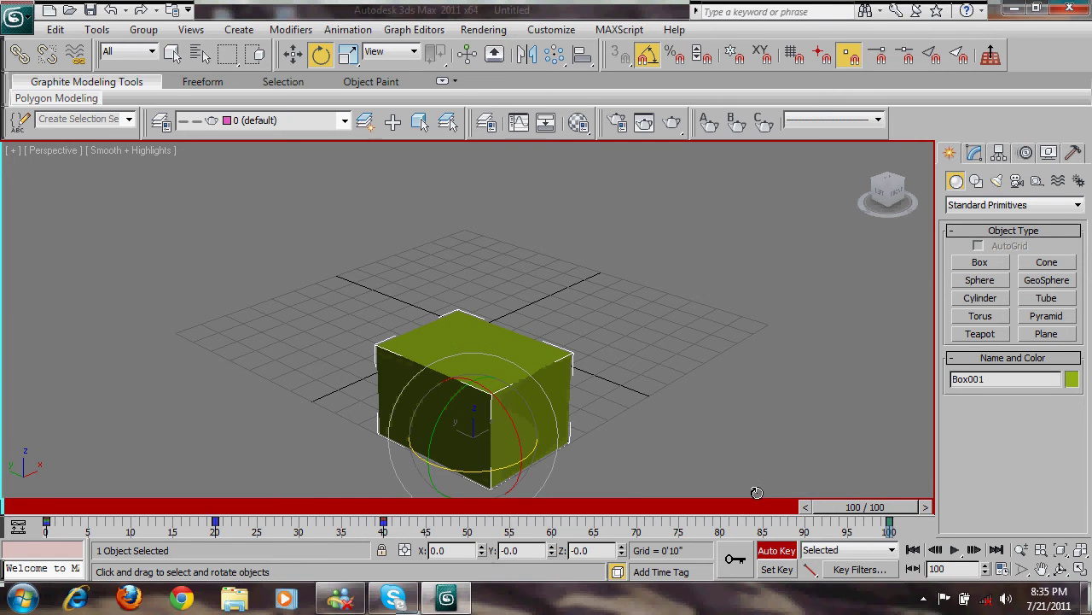
pyautogui.click(848, 431)
pyautogui.press('n')
# - Play the combined move, scale and rotation animation from frame 0, then stop it and return to the start
pyautogui.click(913, 550)
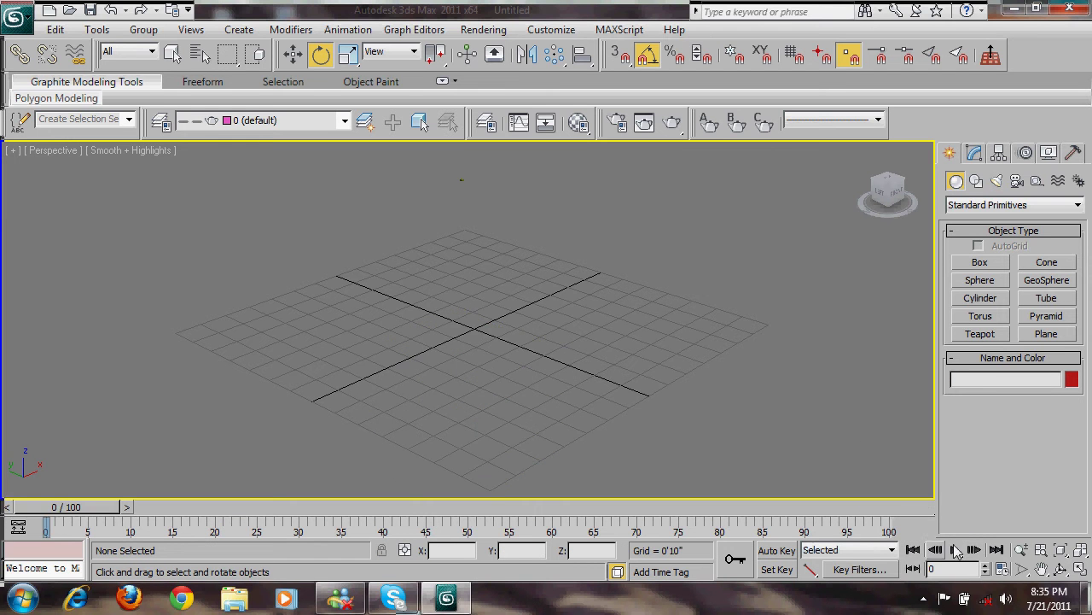
pyautogui.click(955, 549)
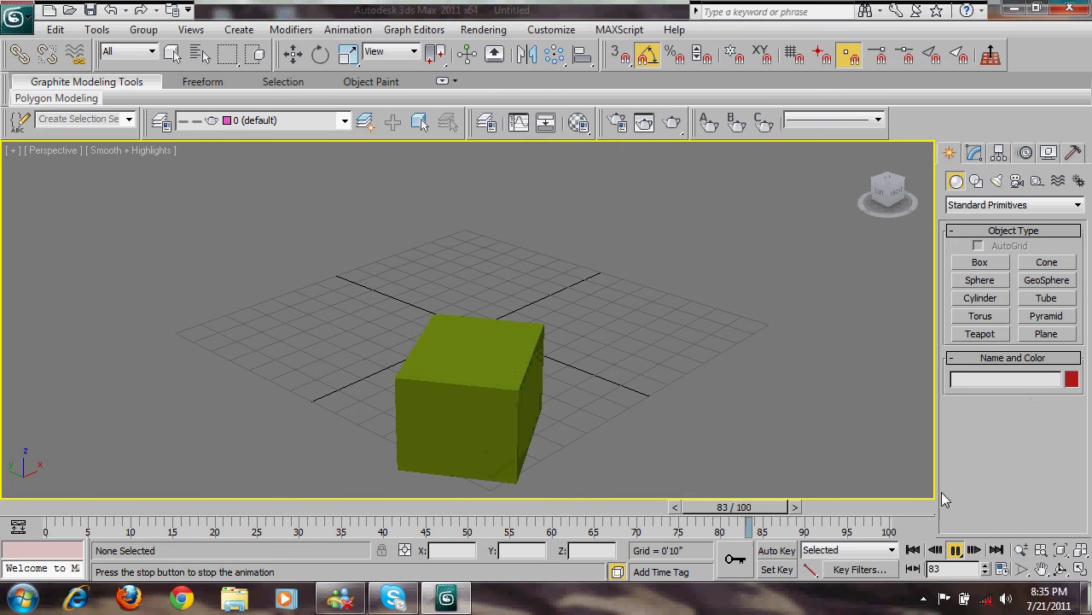
pyautogui.click(955, 550)
pyautogui.click(912, 551)
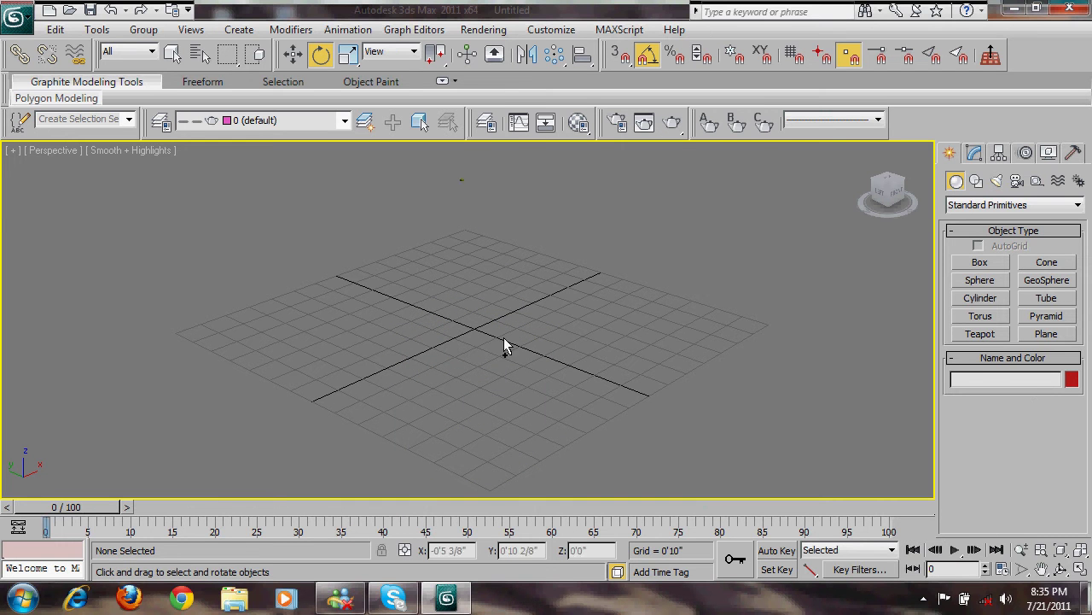
# - Select the box, move the time to frame 41, and manually set a key there with the Rotate tool active
pyautogui.hotkey('ctrl', 'a')
pyautogui.click(929, 454)
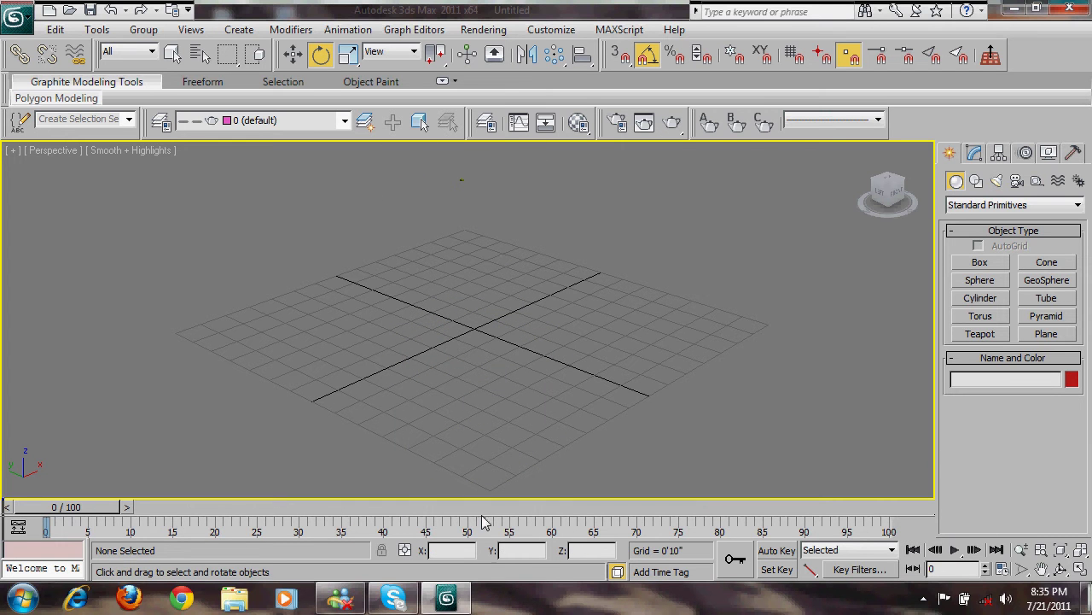
pyautogui.moveTo(556, 512); pyautogui.dragTo(393, 531)
pyautogui.press('e')
pyautogui.click(551, 408)
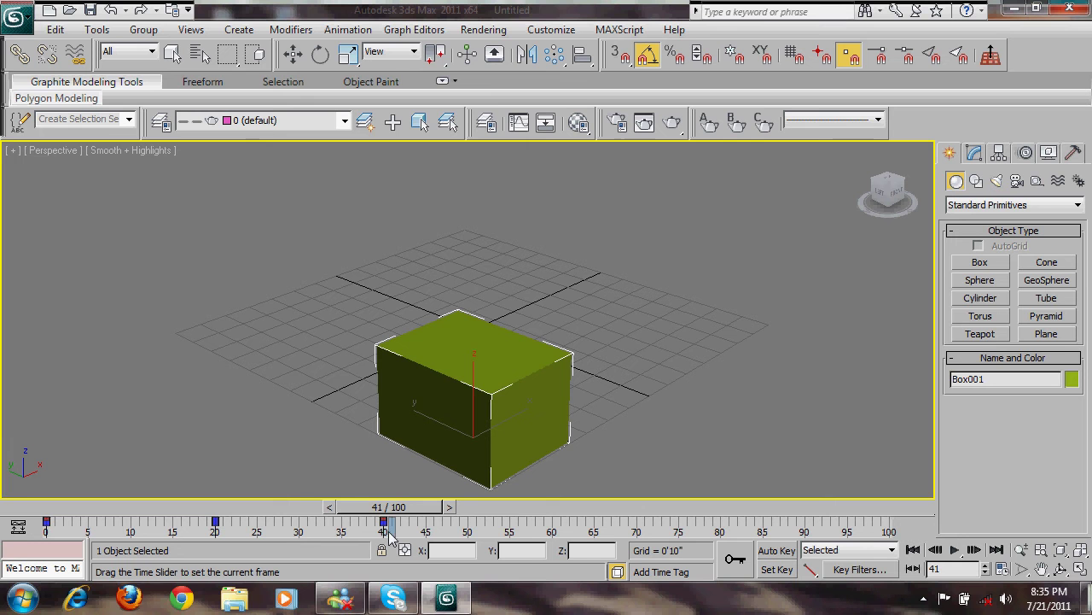
pyautogui.press('e')
pyautogui.moveTo(416, 510); pyautogui.dragTo(420, 511)
pyautogui.press('e')
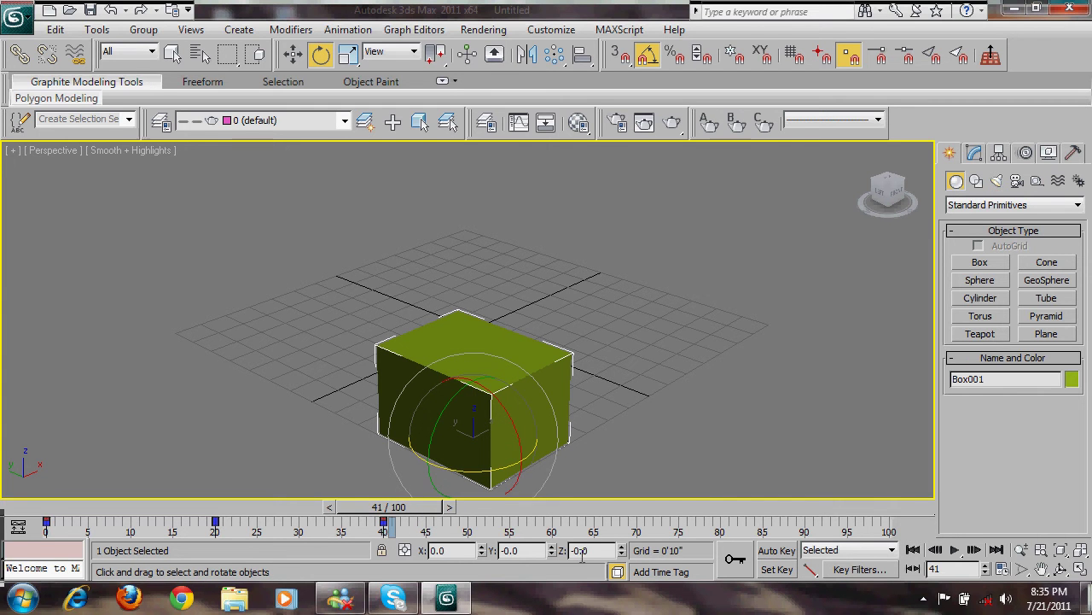
pyautogui.click(736, 559)
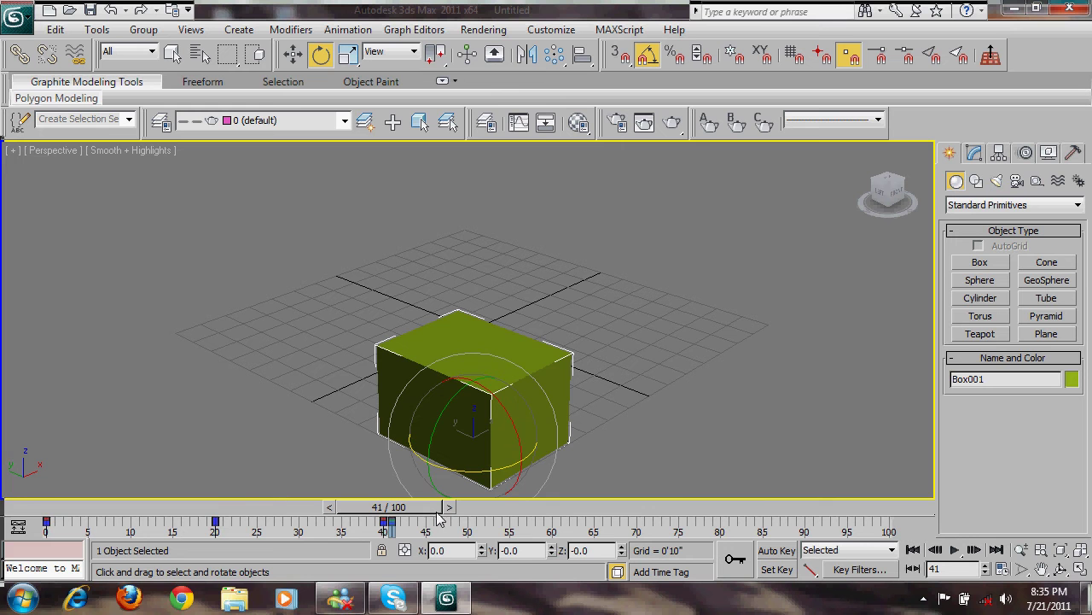
# - Try to rotate the box about its Z axis at frame 100 without Auto Key, then return to frame 0
pyautogui.moveTo(438, 519); pyautogui.dragTo(948, 522)
pyautogui.press('e')
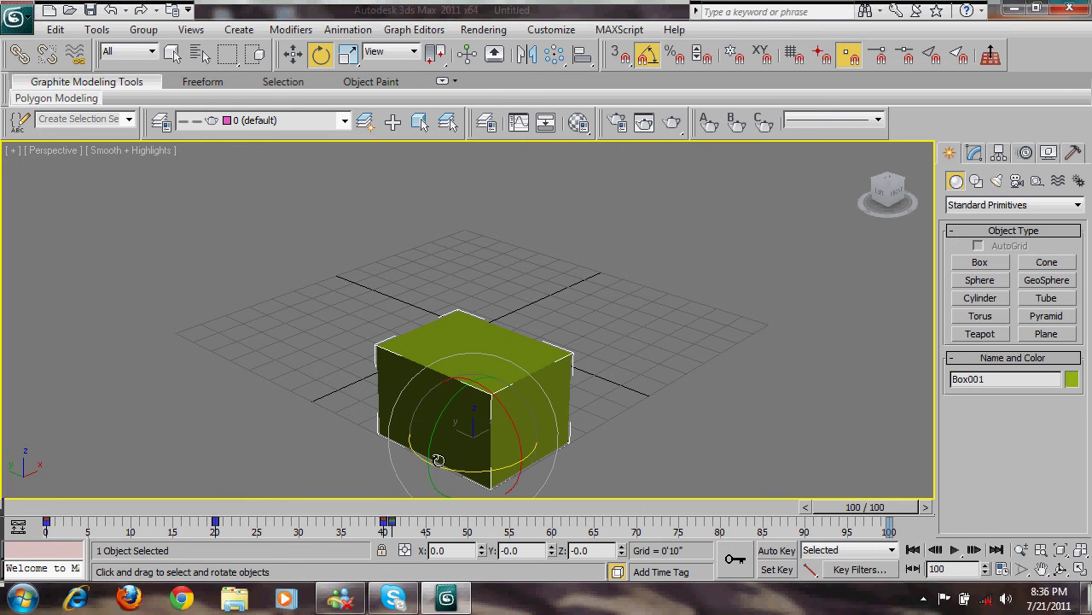
pyautogui.moveTo(438, 468); pyautogui.dragTo(752, 475)
pyautogui.click(754, 473)
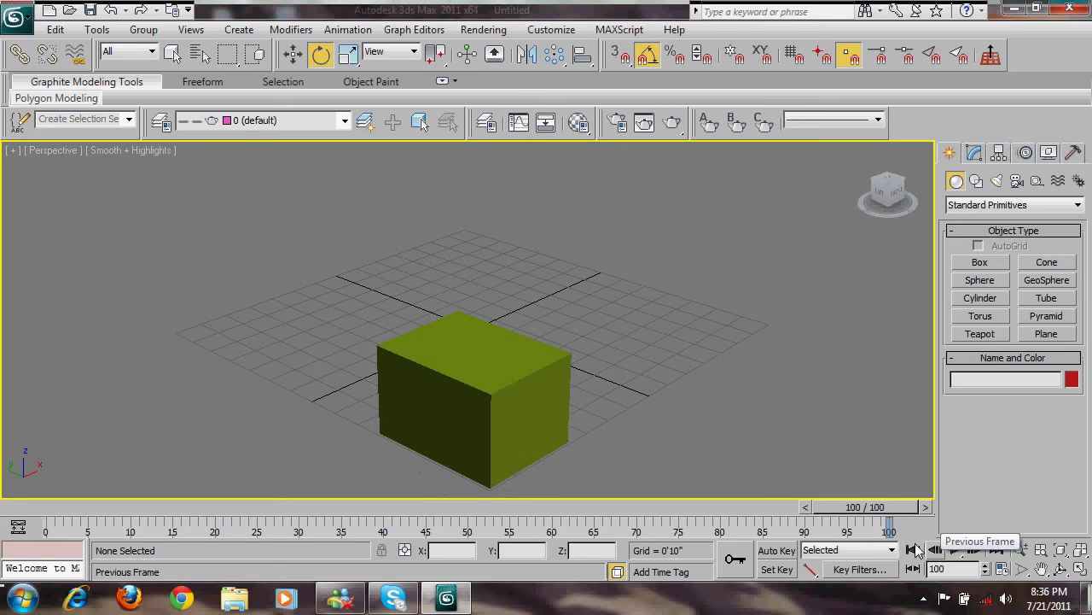
pyautogui.moveTo(865, 507); pyautogui.dragTo(51, 510)
pyautogui.press('e')
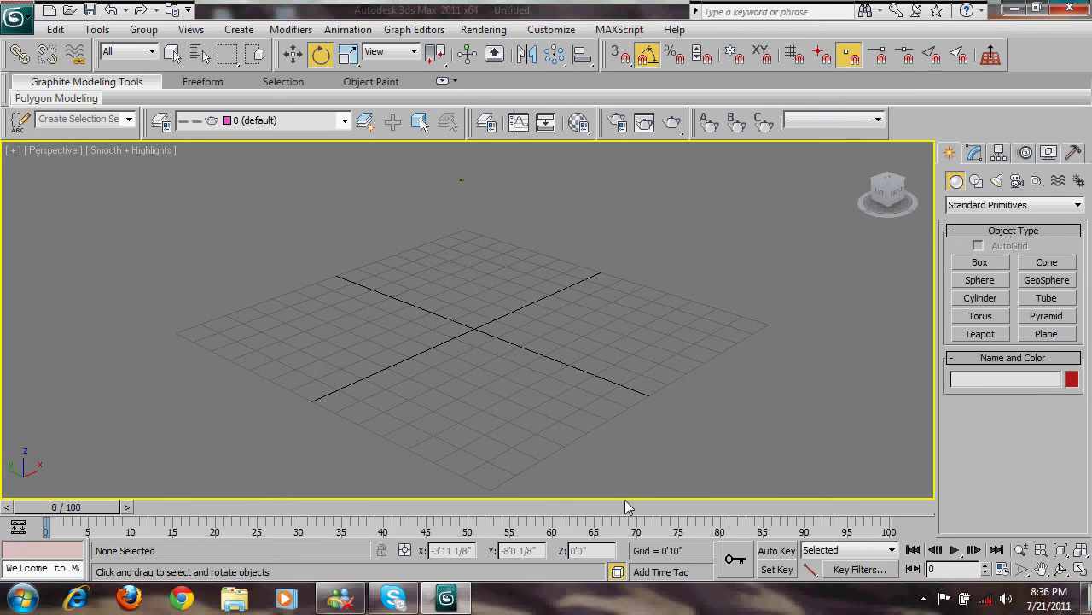
# - Rotate the box in full turns about its Z axis at frame 100 with Auto Key on, then turn keying off
pyautogui.moveTo(625, 507); pyautogui.dragTo(888, 510)
pyautogui.hotkey('ctrl', 'a')
pyautogui.click(777, 551)
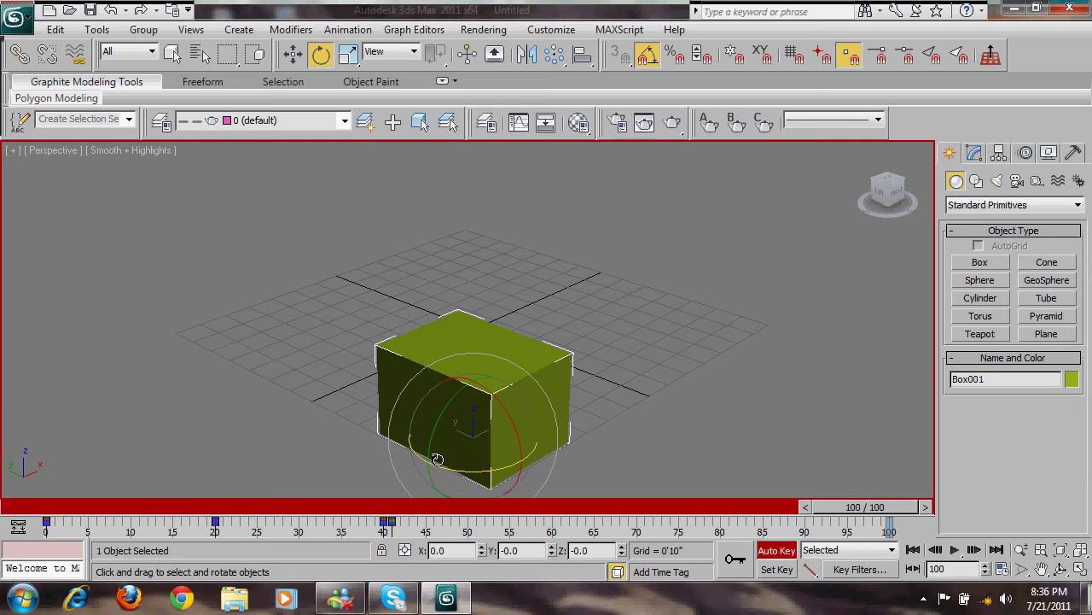
pyautogui.moveTo(436, 457); pyautogui.dragTo(755, 451)
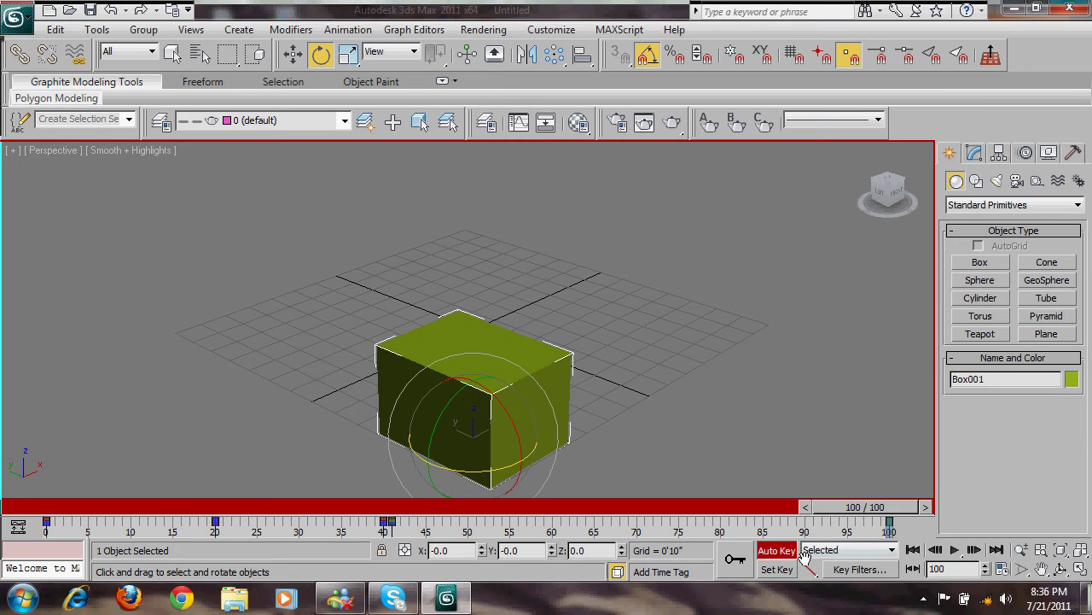
pyautogui.click(793, 567)
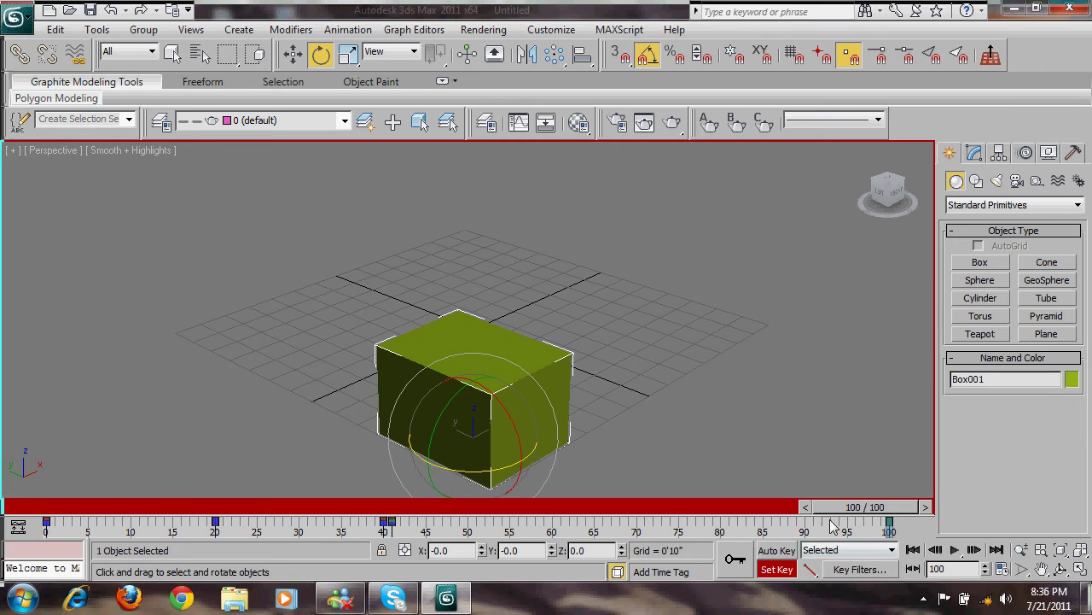
pyautogui.click(776, 568)
# - Play the animation from frame 0 to check the box's spin, then stop it and return to the start
pyautogui.moveTo(866, 507); pyautogui.dragTo(666, 507)
pyautogui.press('/')
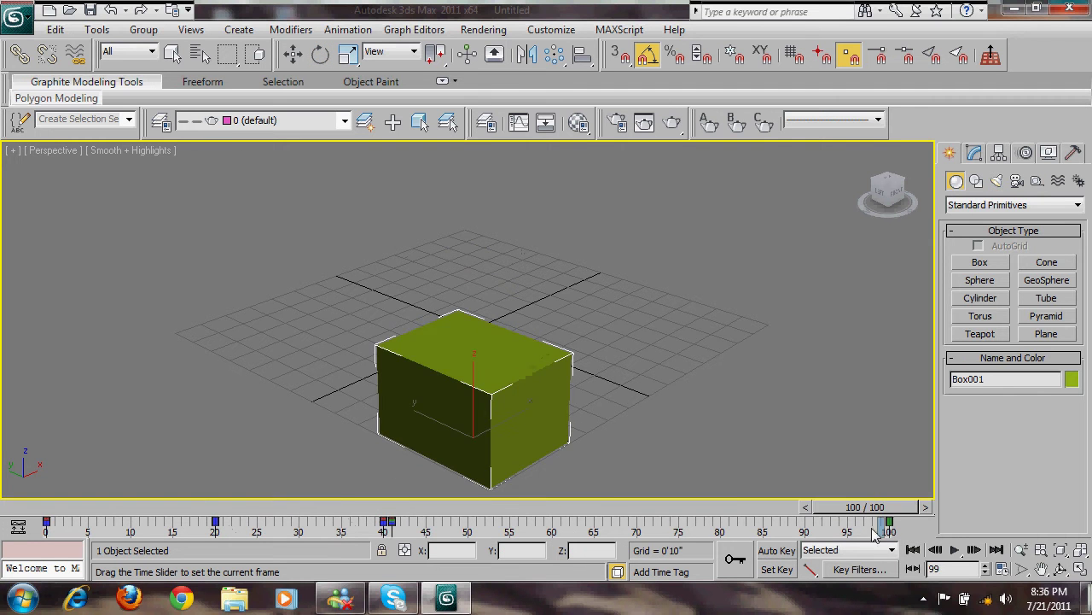
pyautogui.press('e')
pyautogui.click(914, 550)
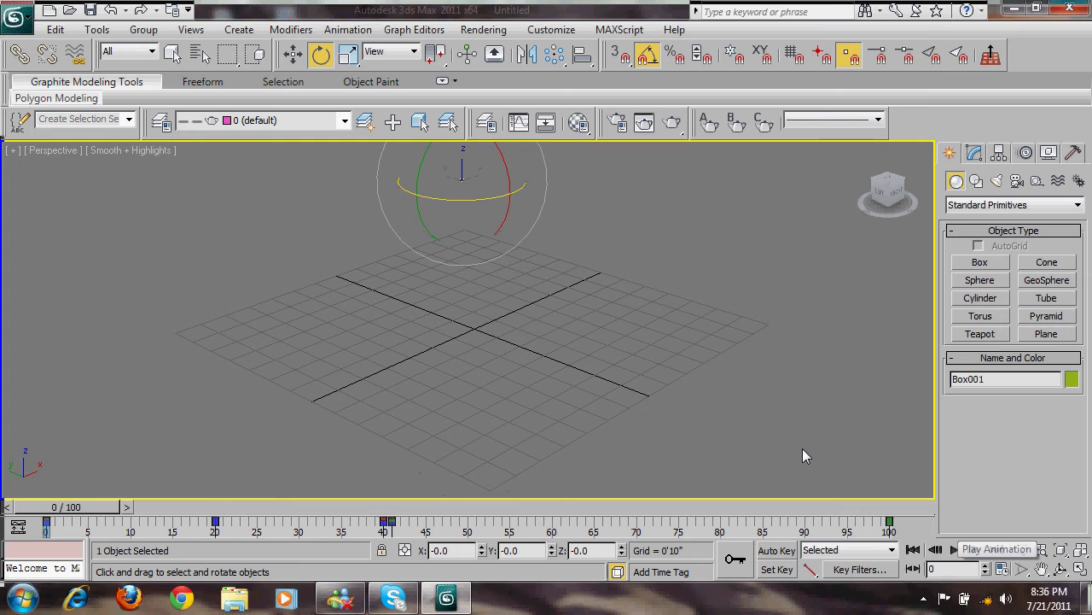
pyautogui.click(954, 549)
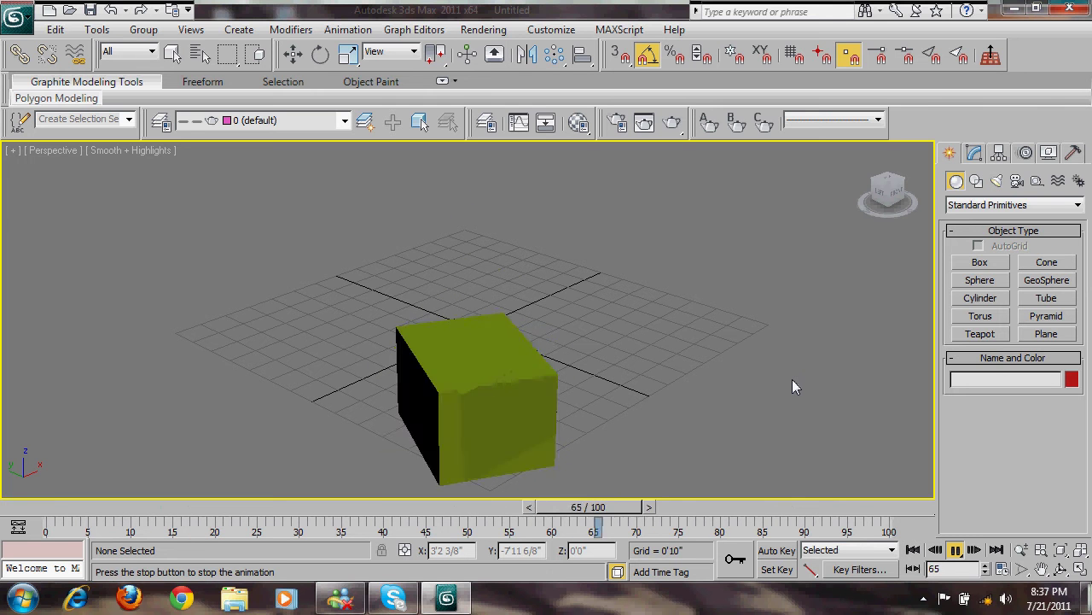
pyautogui.click(955, 549)
pyautogui.click(912, 550)
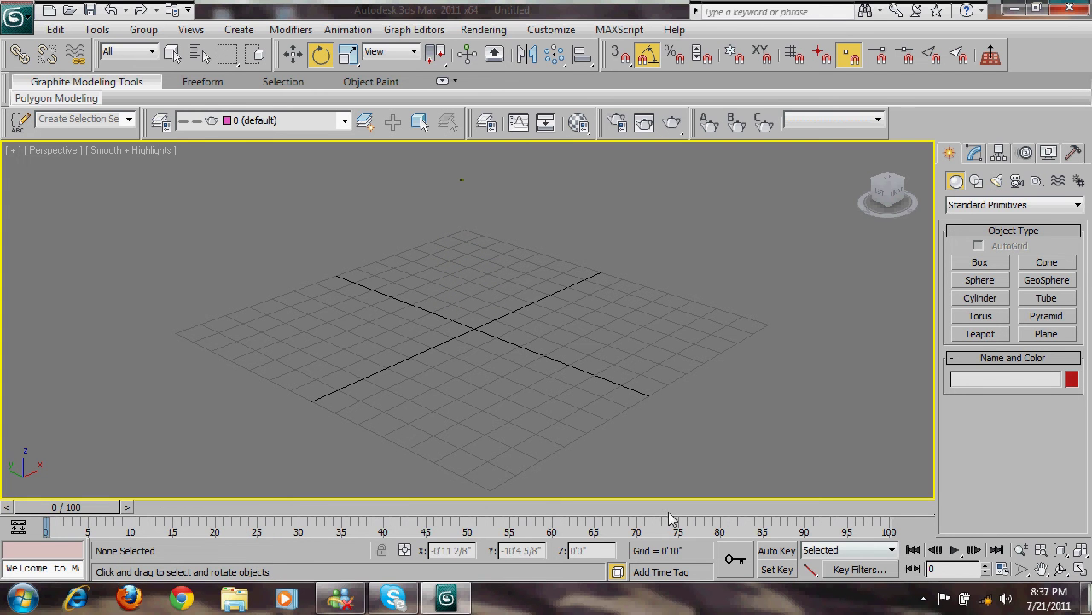
# - Move the time to frame 66, select the box and convert it to an Editable Poly
pyautogui.click(588, 512)
pyautogui.click(428, 360)
pyautogui.rightClick(432, 365)
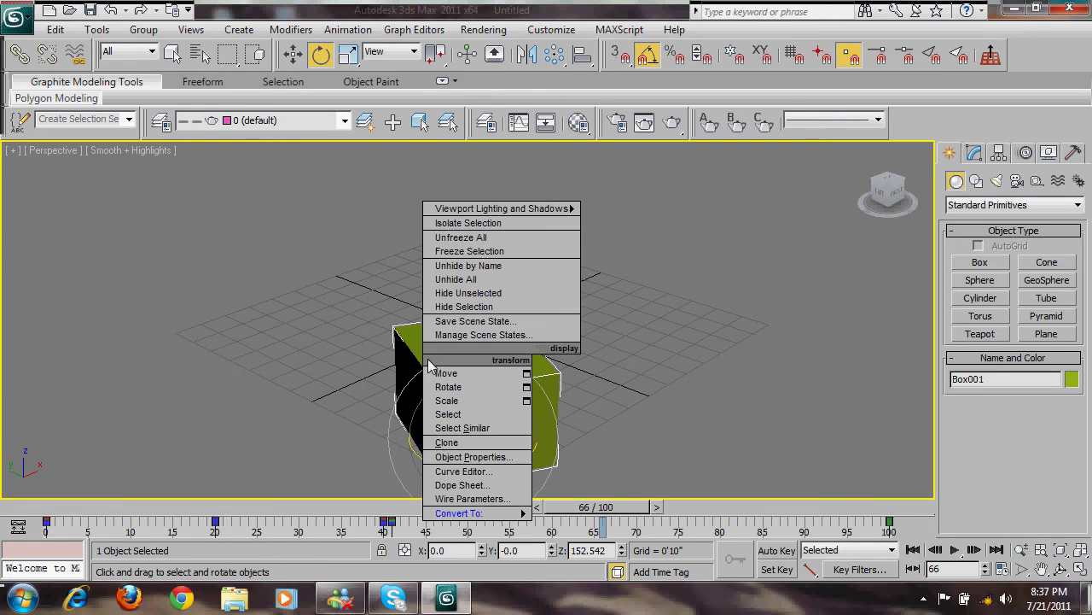
pyautogui.moveTo(498, 519)
pyautogui.click(593, 527)
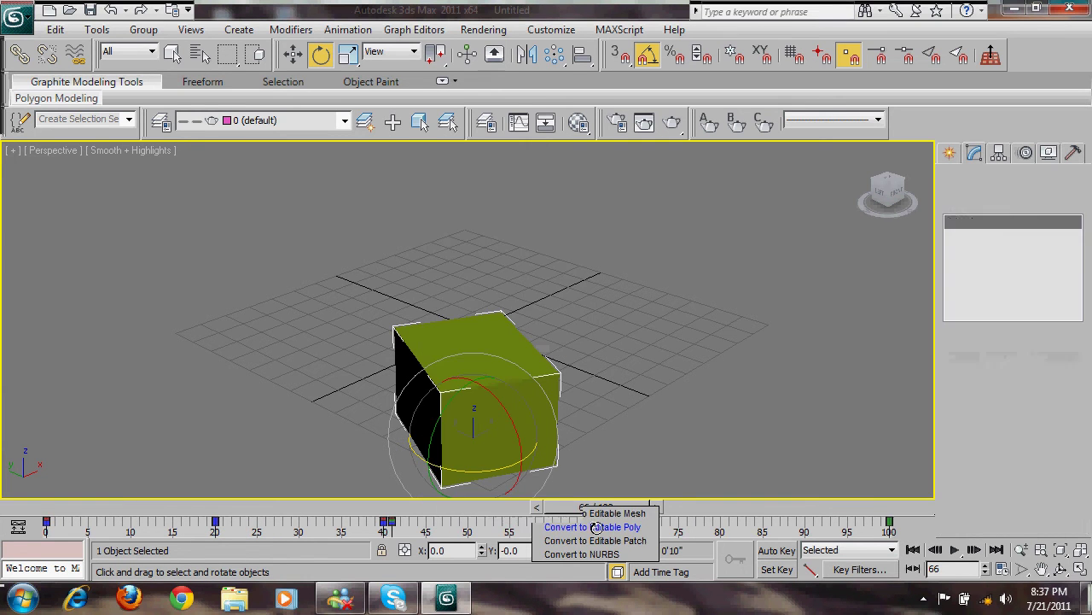
# - Enter the Polygon sub-object level and select the dark side face of the box
pyautogui.scroll(10, 1016, 410)
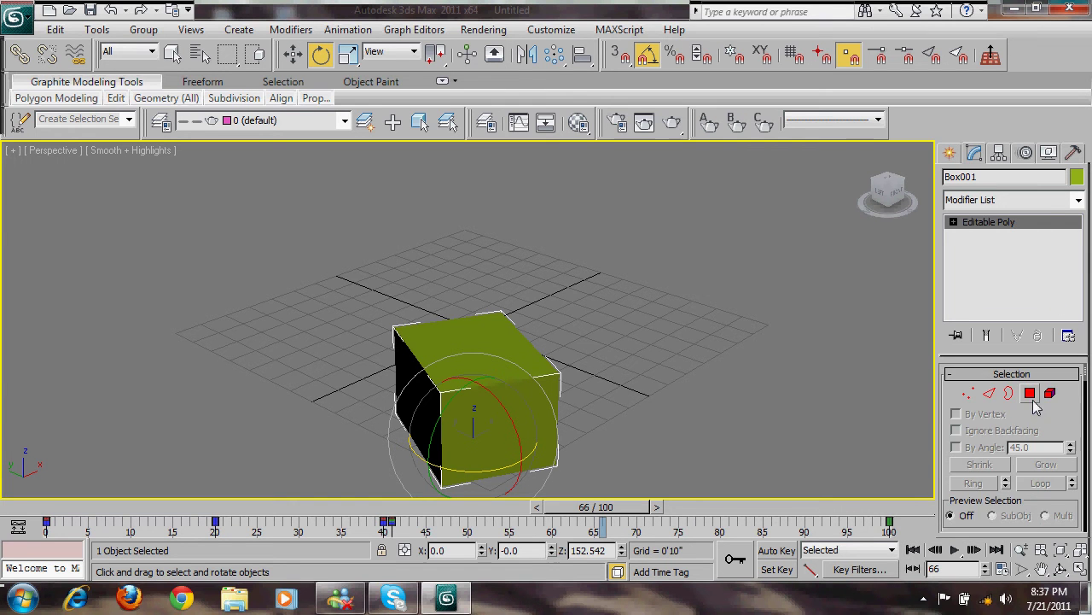
pyautogui.click(1031, 396)
pyautogui.click(430, 405)
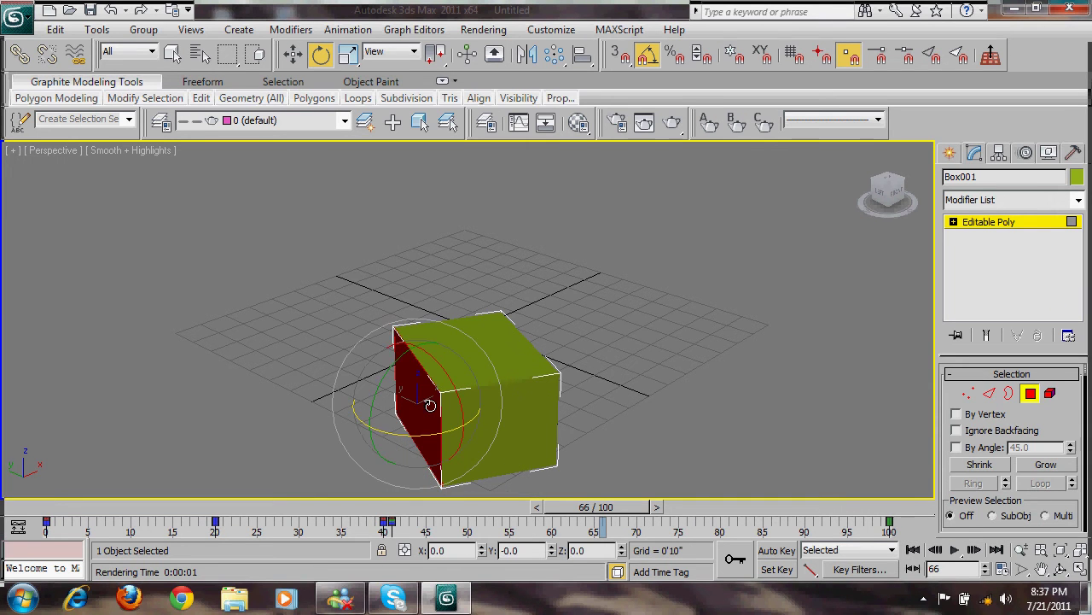
pyautogui.rightClick(439, 419)
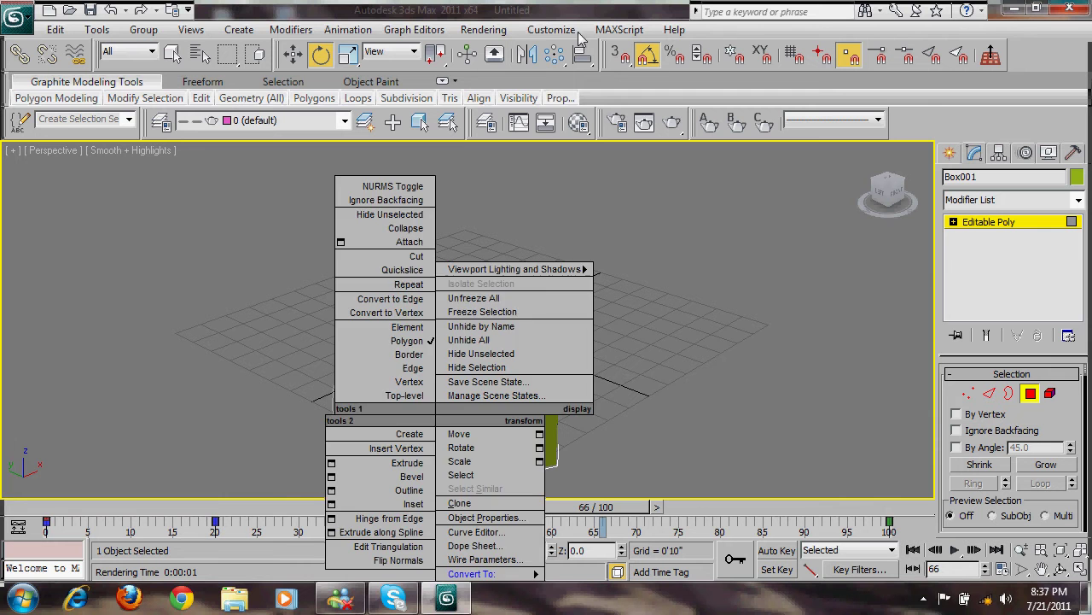
pyautogui.click(653, 7)
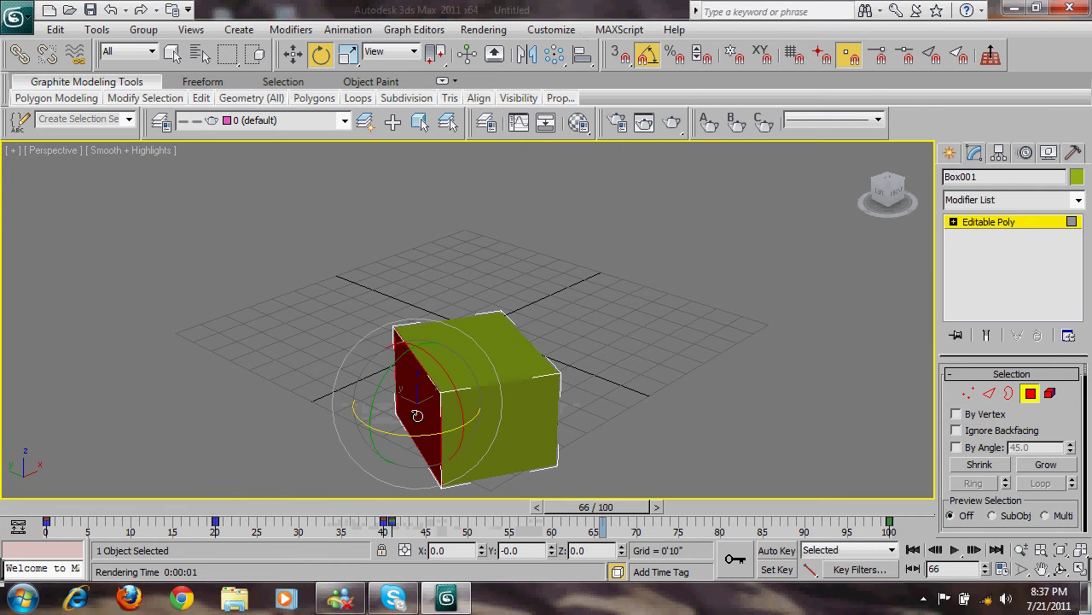
# - Open the Material Editor and assign the 01 - Default material to the box's selected side face
pyautogui.press('m')
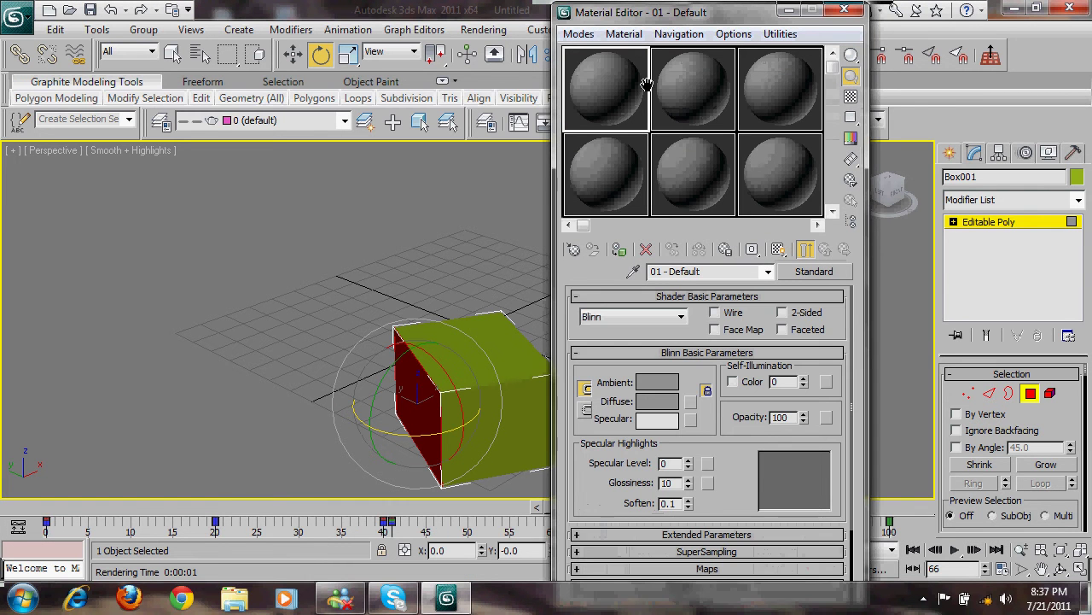
pyautogui.click(619, 250)
pyautogui.keyDown('alt'); pyautogui.moveTo(478, 359); pyautogui.dragTo(462, 338, button='middle'); pyautogui.keyUp('alt')
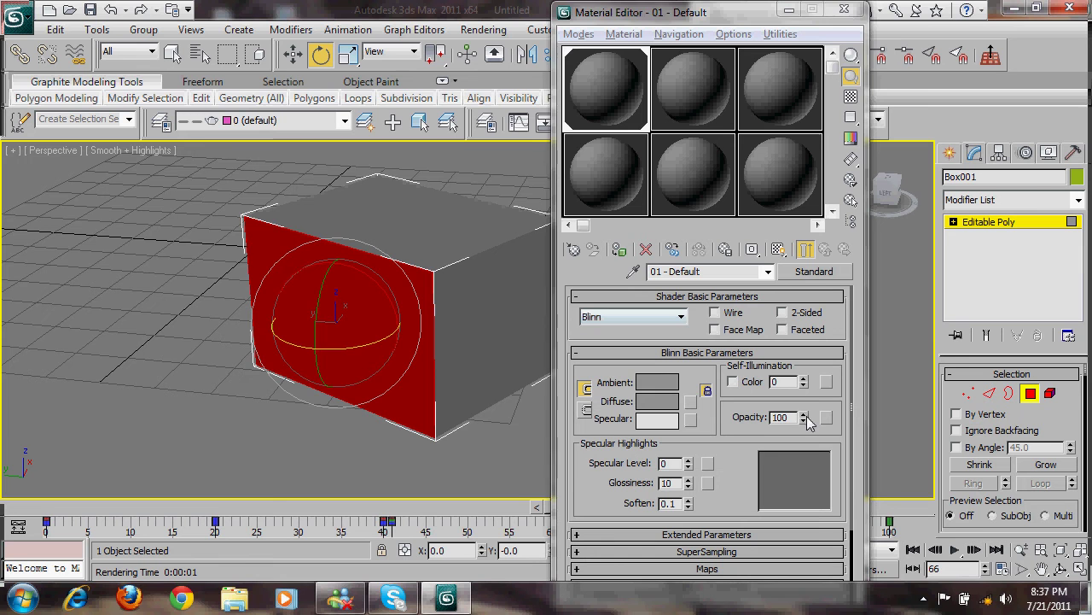
pyautogui.press('F2')
pyautogui.moveTo(803, 417); pyautogui.dragTo(812, 374)
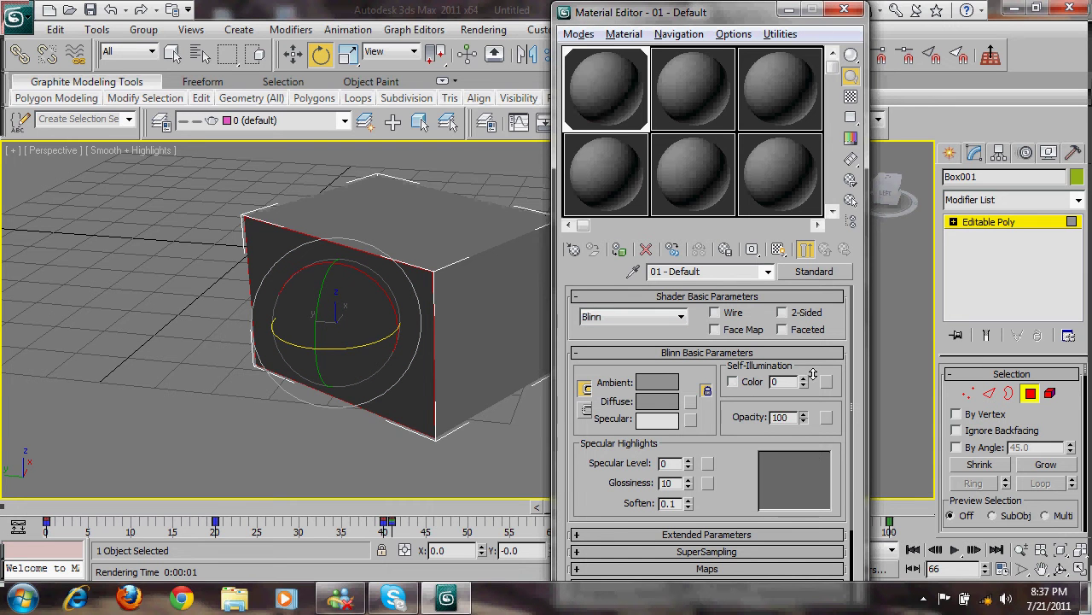
pyautogui.moveTo(803, 416); pyautogui.dragTo(821, 33)
# - Load creek.jpg from the Backgrounds maps folder as the Diffuse bitmap, show it in the viewport, and close the face and material editing
pyautogui.click(693, 402)
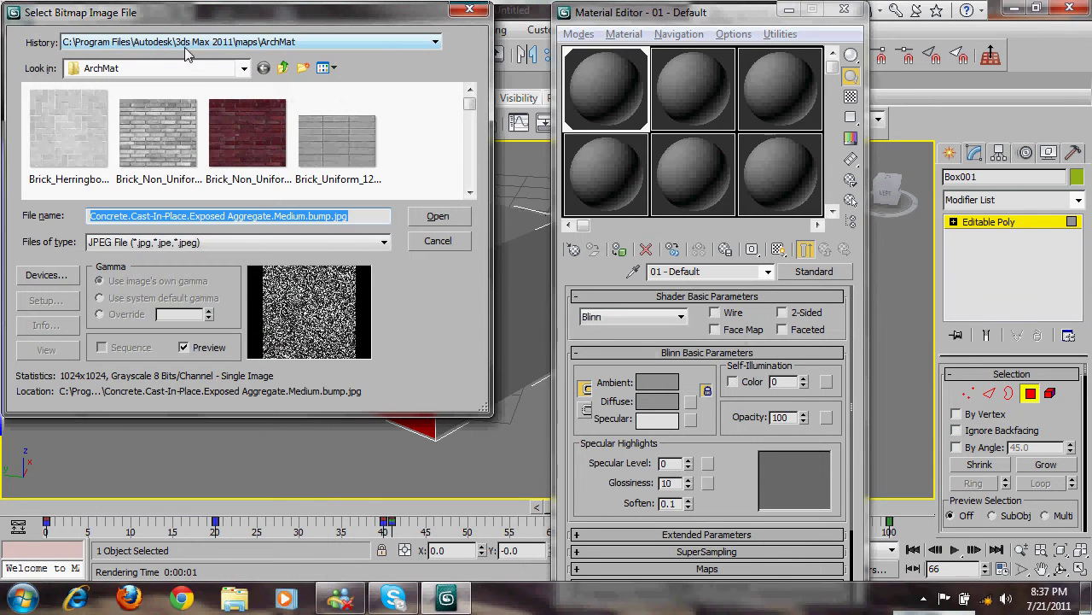
pyautogui.click(202, 44)
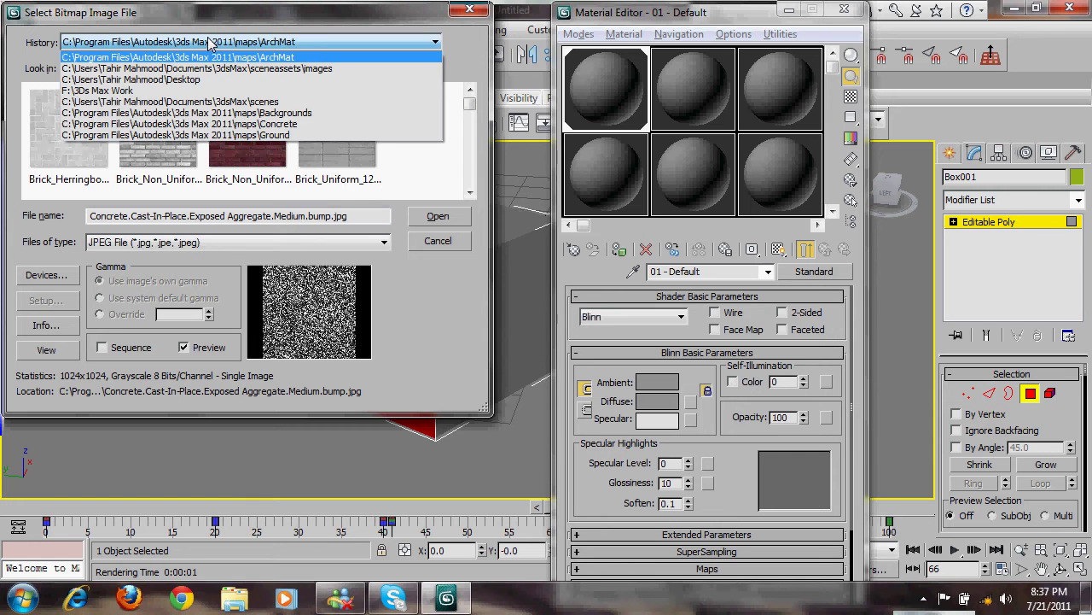
pyautogui.click(205, 68)
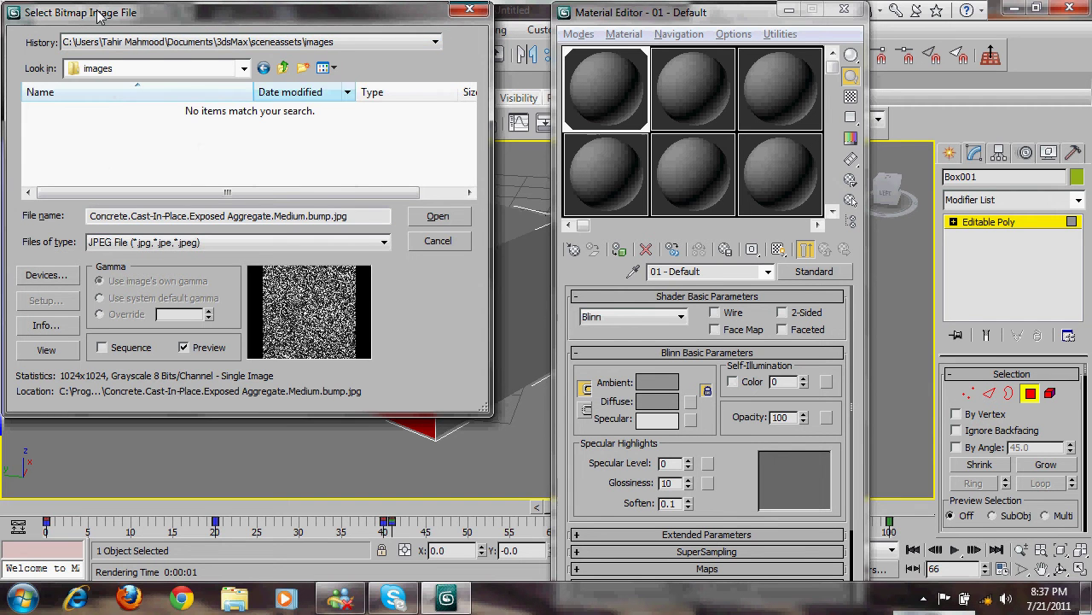
pyautogui.moveTo(99, 15); pyautogui.dragTo(103, 19)
pyautogui.click(162, 43)
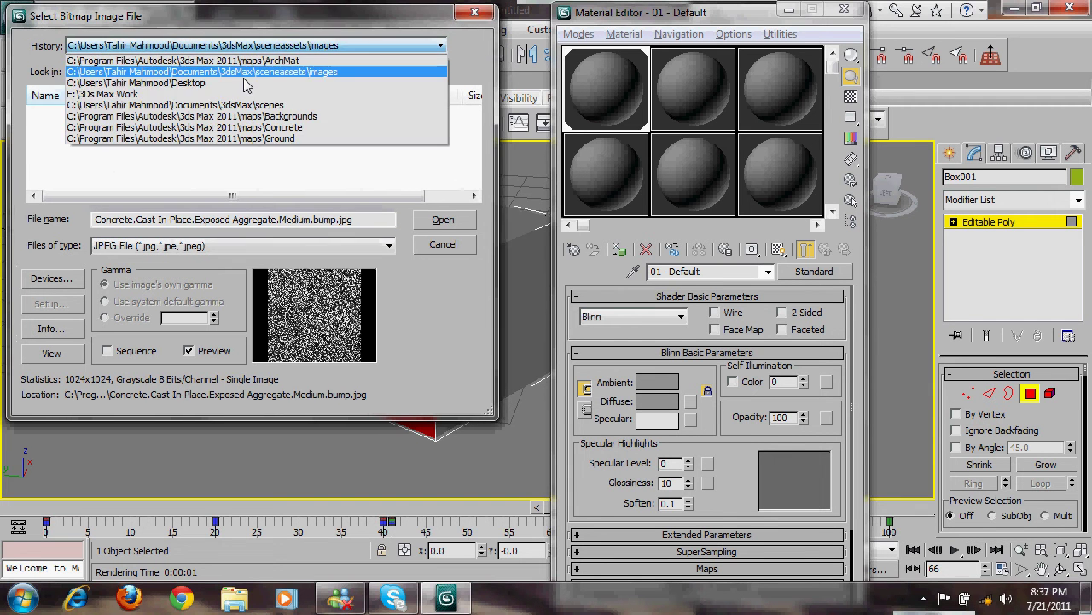
pyautogui.click(331, 116)
pyautogui.click(359, 153)
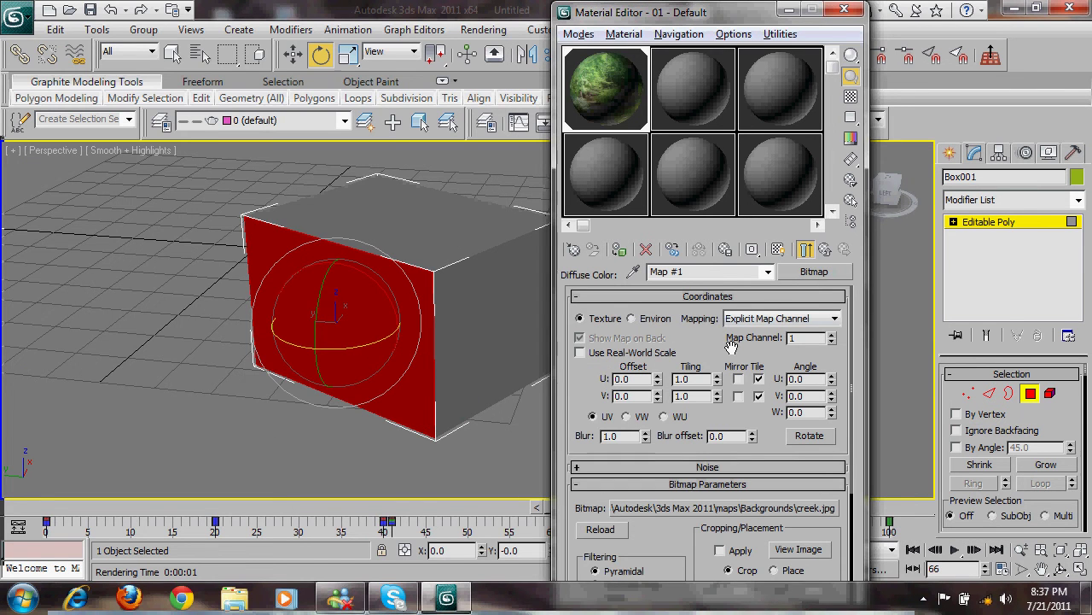
pyautogui.click(779, 250)
pyautogui.keyDown('alt'); pyautogui.moveTo(463, 358); pyautogui.dragTo(444, 350, button='middle'); pyautogui.keyUp('alt')
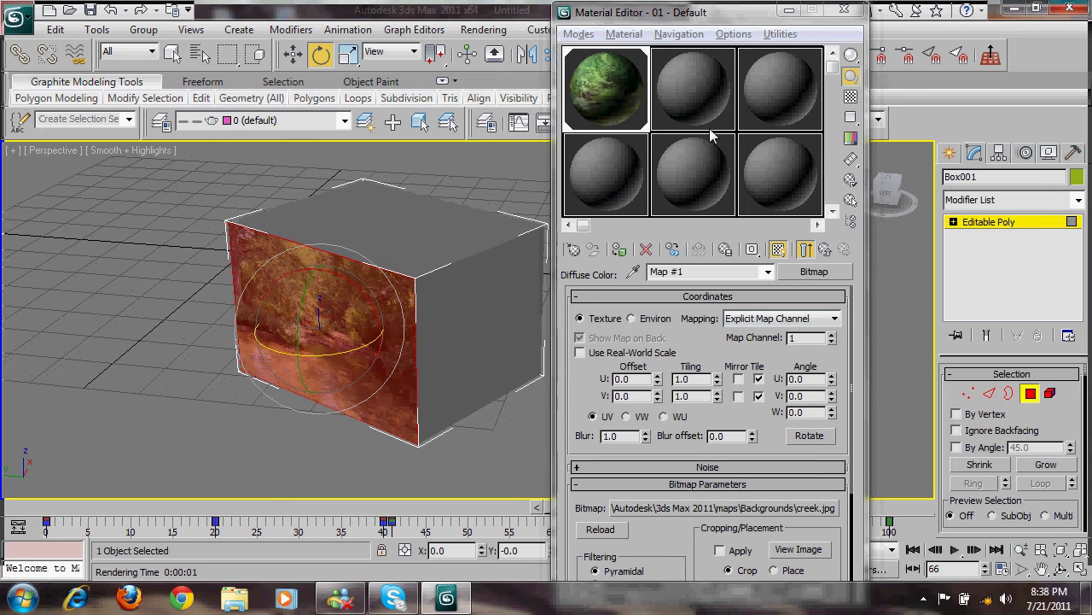
pyautogui.click(963, 219)
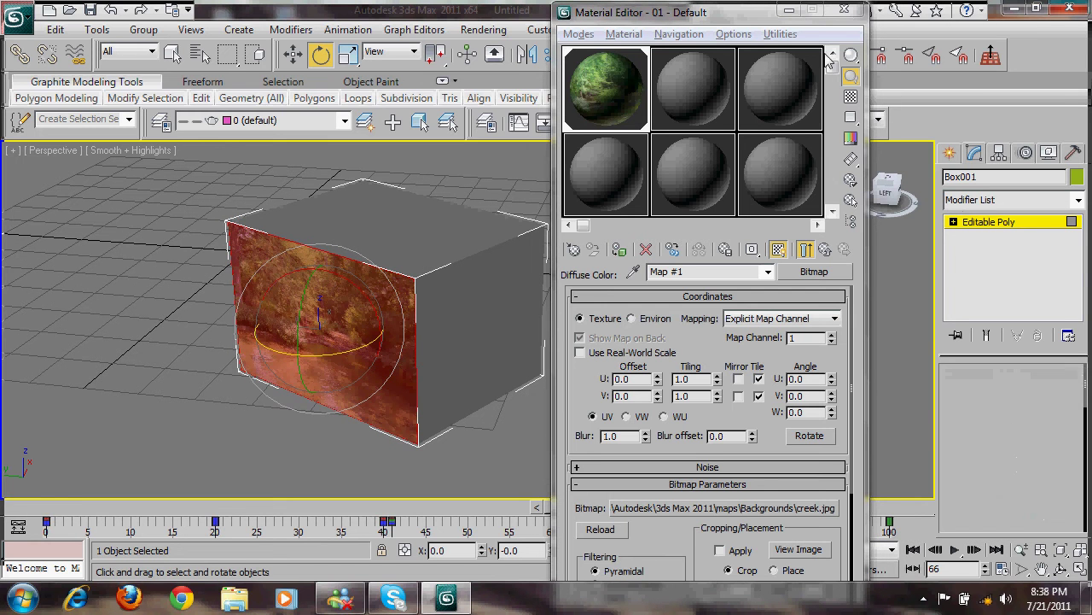
pyautogui.click(856, 12)
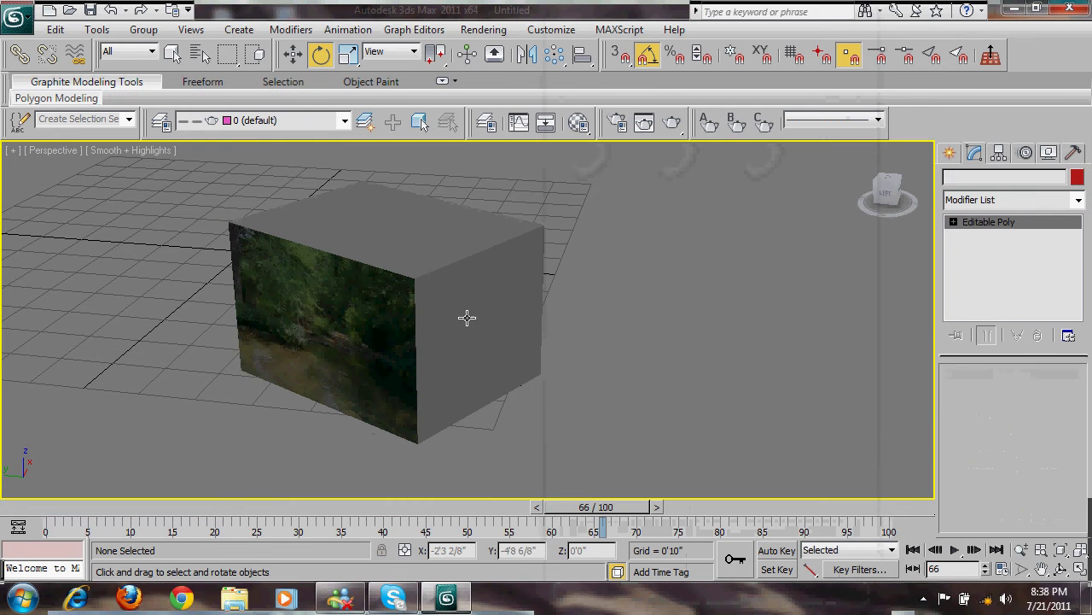
pyautogui.click(550, 304)
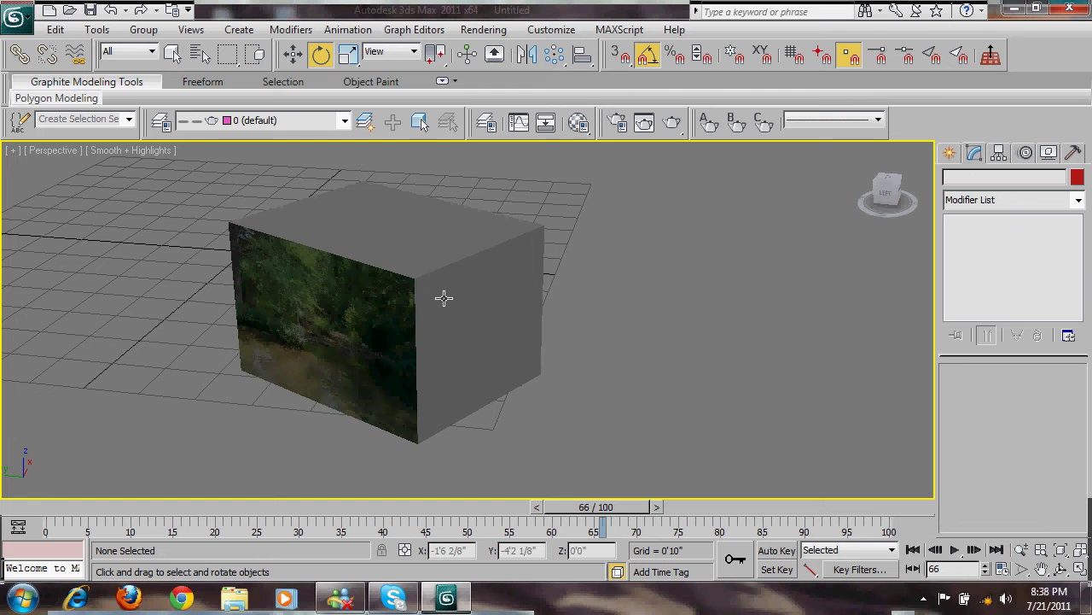
# - Play the animation of the textured box from frame 0, then stop it and return to the start
pyautogui.click(912, 550)
pyautogui.click(954, 550)
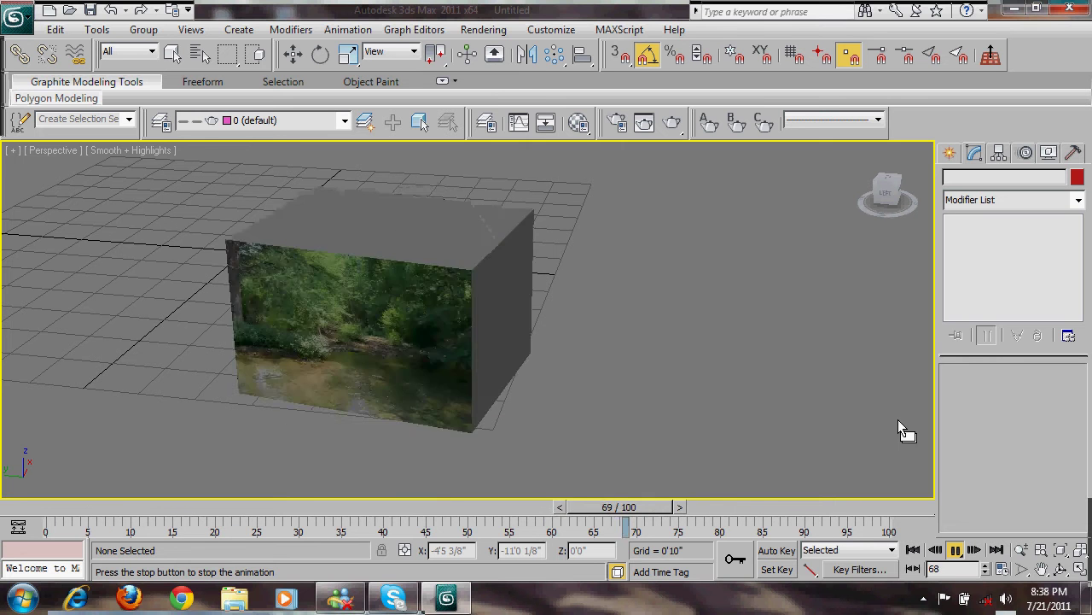
pyautogui.press('e')
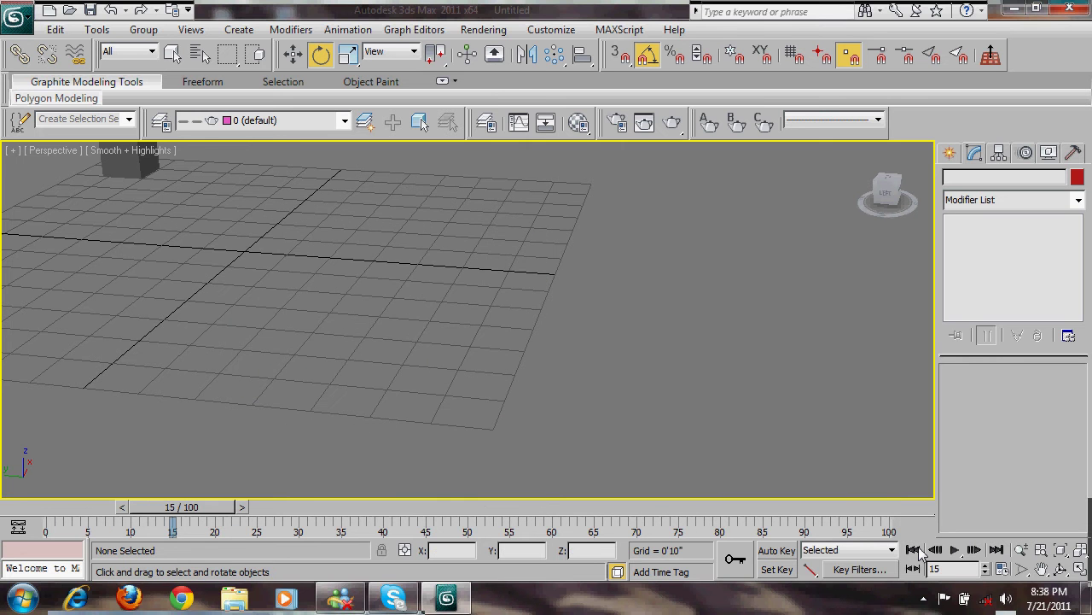
pyautogui.press('/')
pyautogui.press('Home')
# - At frame 68, select the box's adjacent side face at Polygon level and assign the creek.jpg material to it
pyautogui.moveTo(331, 512); pyautogui.dragTo(620, 522)
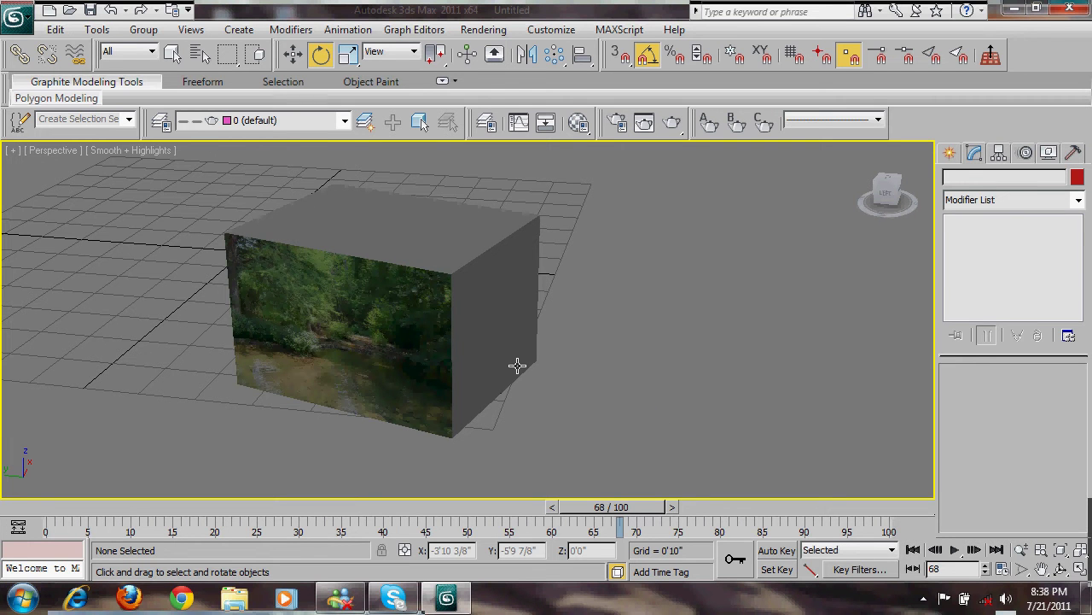
pyautogui.click(517, 366)
pyautogui.click(1030, 395)
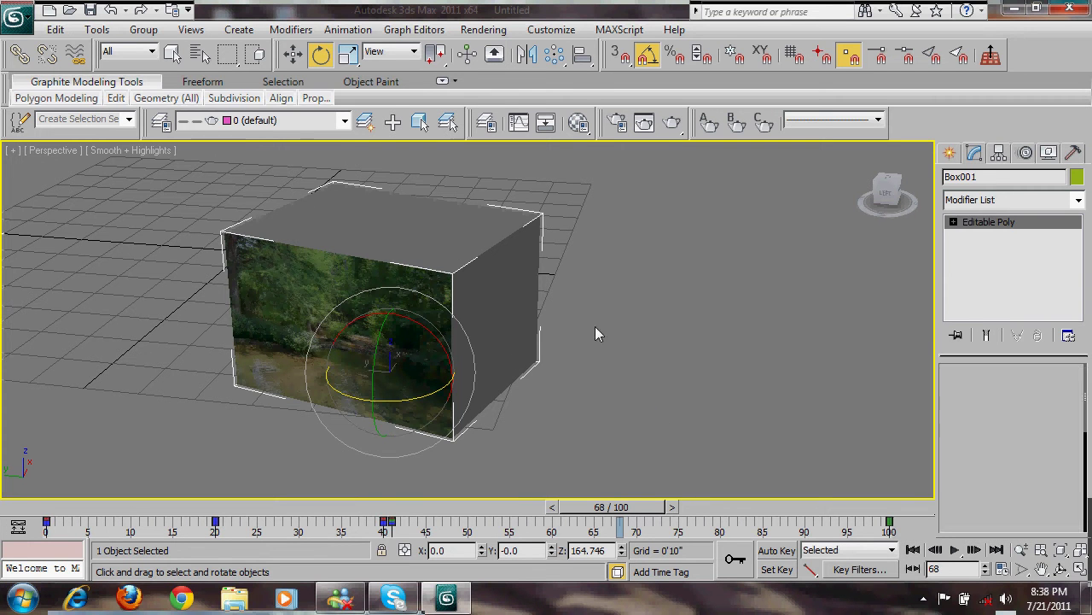
pyautogui.click(495, 313)
pyautogui.keyDown('alt'); pyautogui.moveTo(600, 378); pyautogui.dragTo(427, 308, button='middle'); pyautogui.keyUp('alt')
pyautogui.press('m')
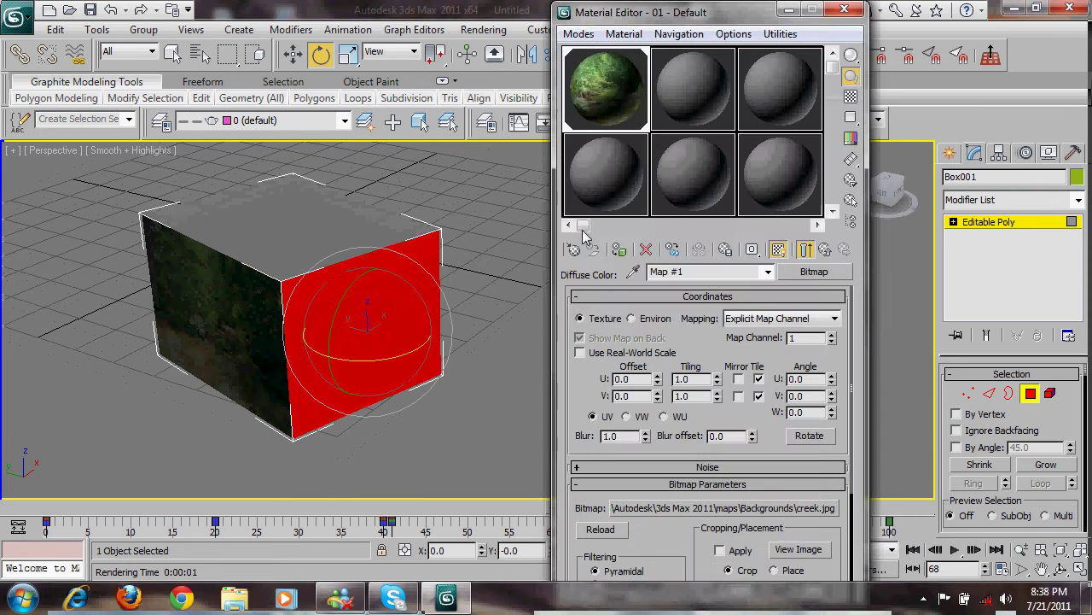
pyautogui.click(620, 249)
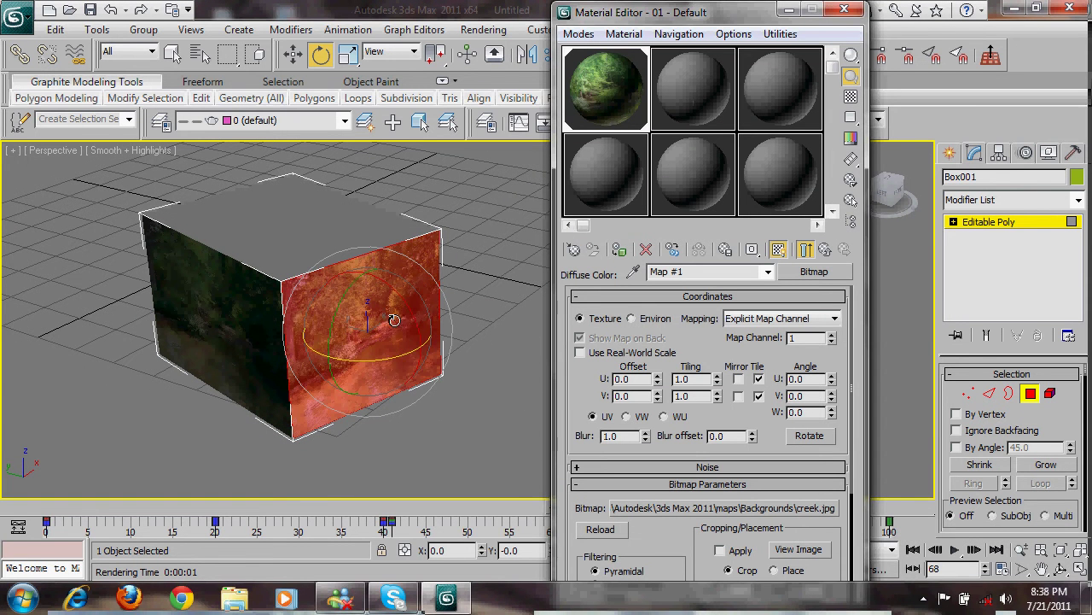
pyautogui.keyDown('alt'); pyautogui.moveTo(466, 370); pyautogui.dragTo(444, 243, button='middle'); pyautogui.keyUp('alt')
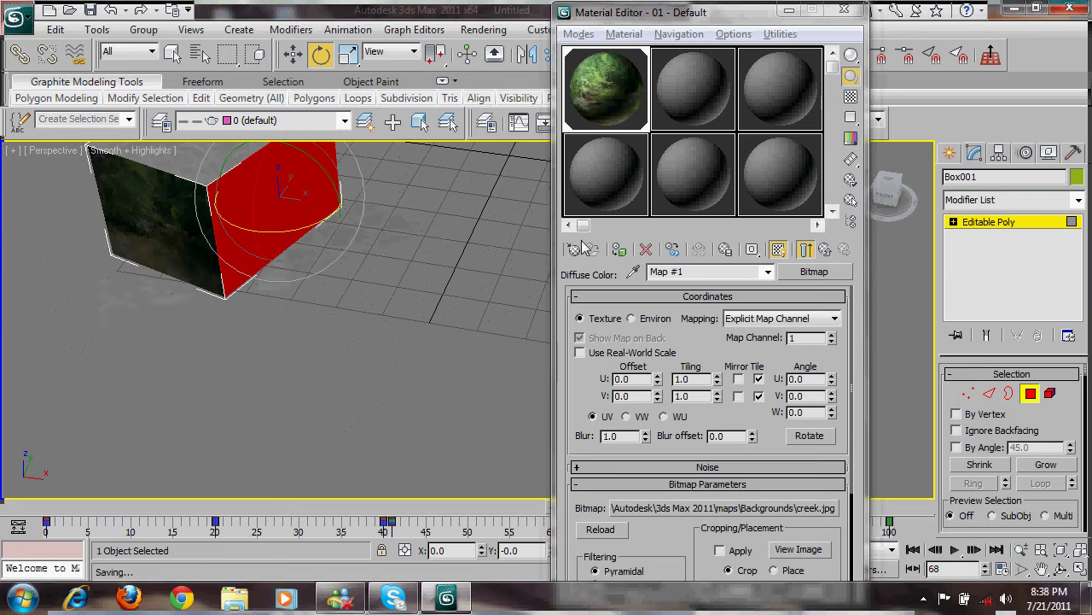
# - Assign the creek.jpg material to the box's next untextured side face, and close polygon-level and material editing
pyautogui.click(619, 249)
pyautogui.keyDown('alt'); pyautogui.moveTo(358, 274); pyautogui.dragTo(507, 321, button='middle'); pyautogui.keyUp('alt')
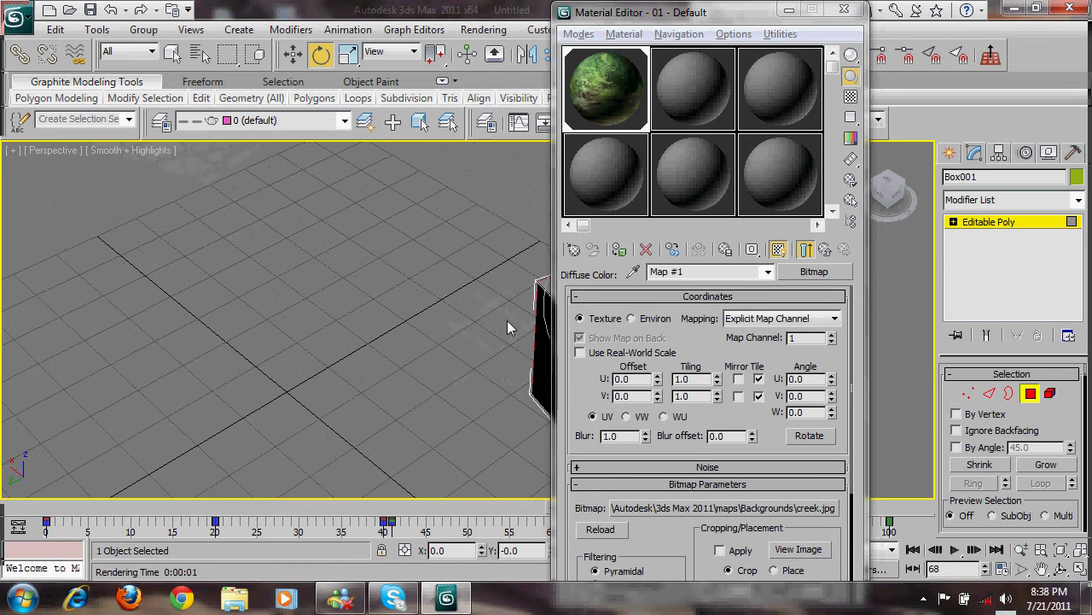
pyautogui.moveTo(217, 292); pyautogui.dragTo(196, 317, button='middle')
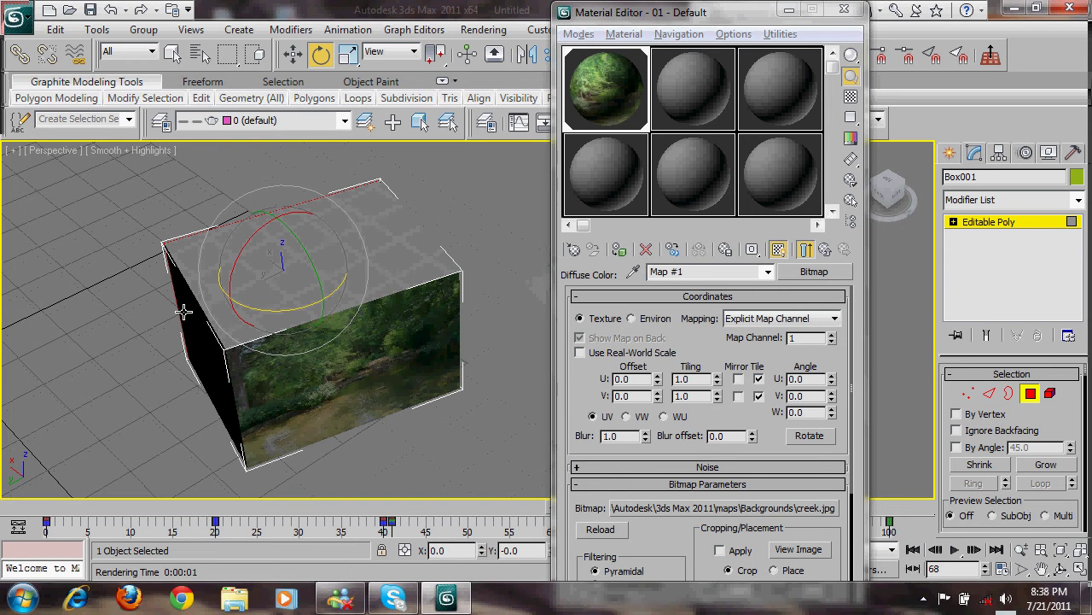
pyautogui.click(619, 248)
pyautogui.click(983, 224)
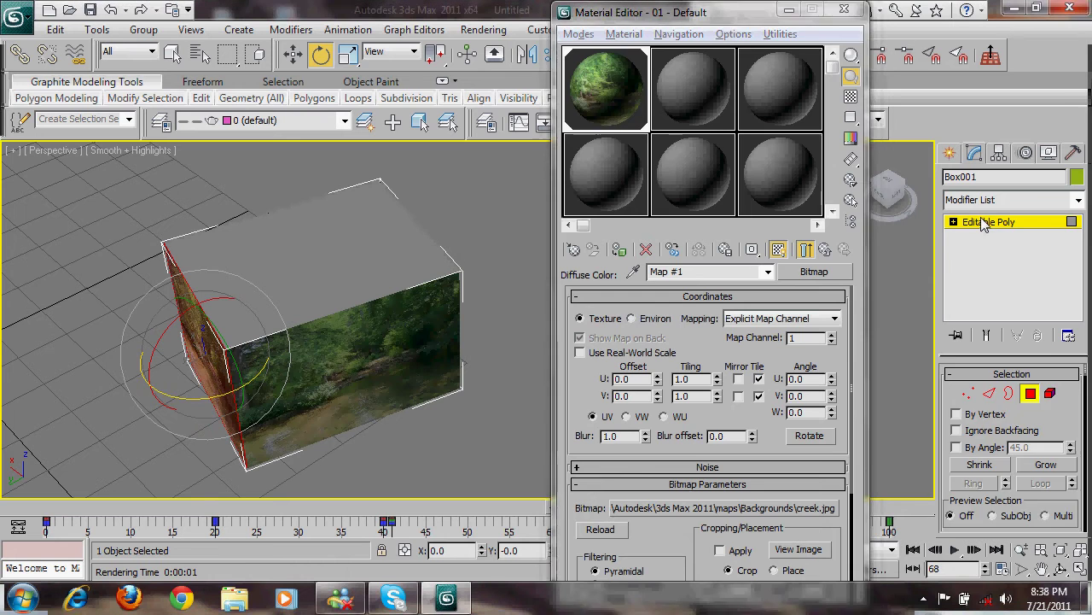
pyautogui.press('m')
# - Check the textured side faces at frame 100, play the box's animation from the start, and return to frame 0
pyautogui.keyDown('alt'); pyautogui.moveTo(560, 396); pyautogui.dragTo(741, 353, button='middle'); pyautogui.keyUp('alt')
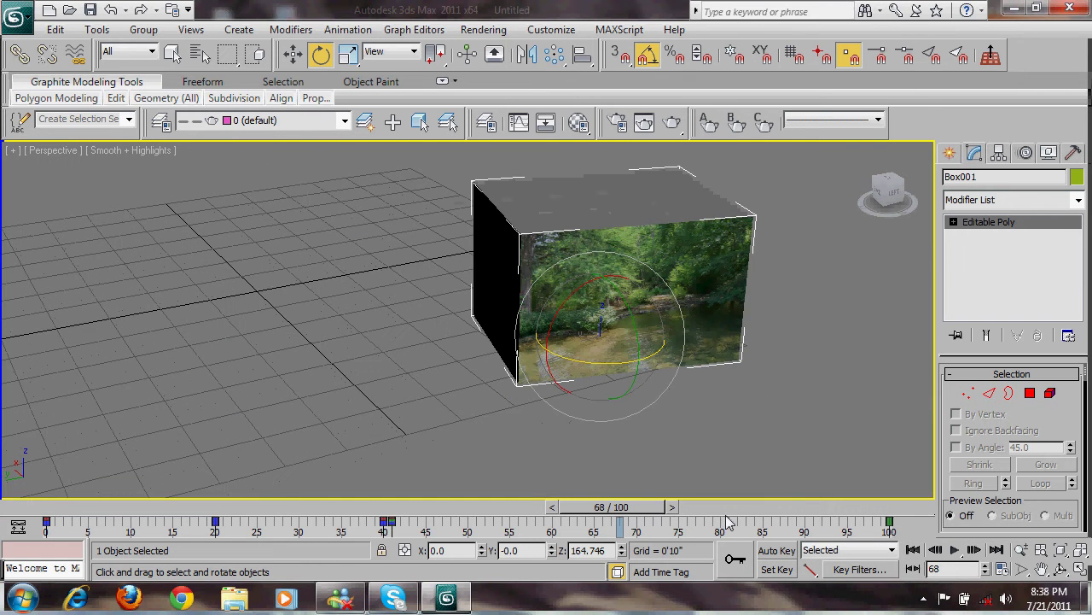
pyautogui.moveTo(659, 509); pyautogui.dragTo(905, 509)
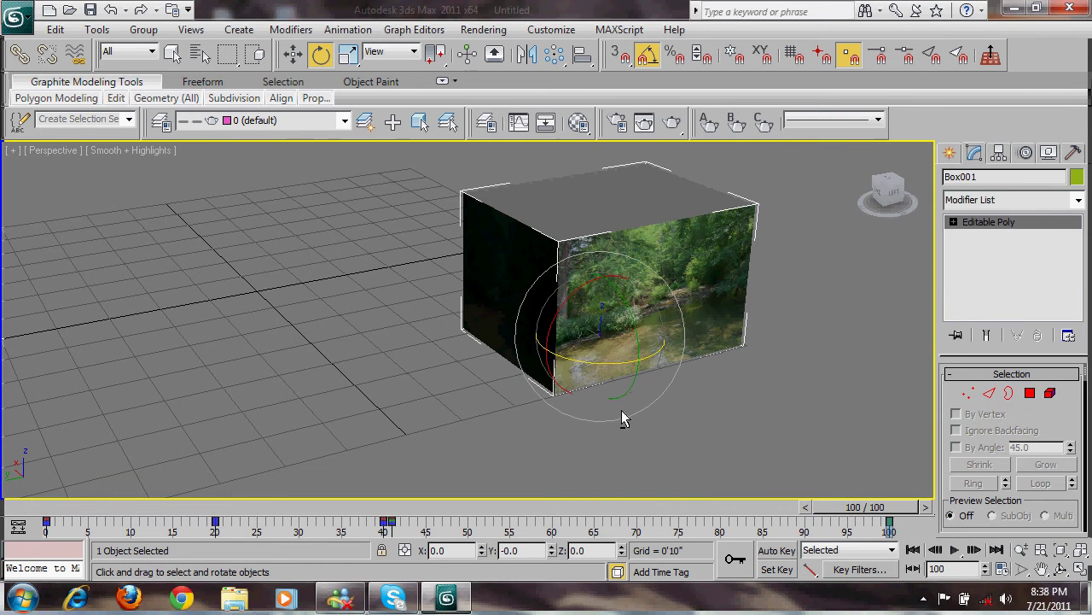
pyautogui.keyDown('alt'); pyautogui.moveTo(622, 410); pyautogui.dragTo(573, 408, button='middle'); pyautogui.keyUp('alt')
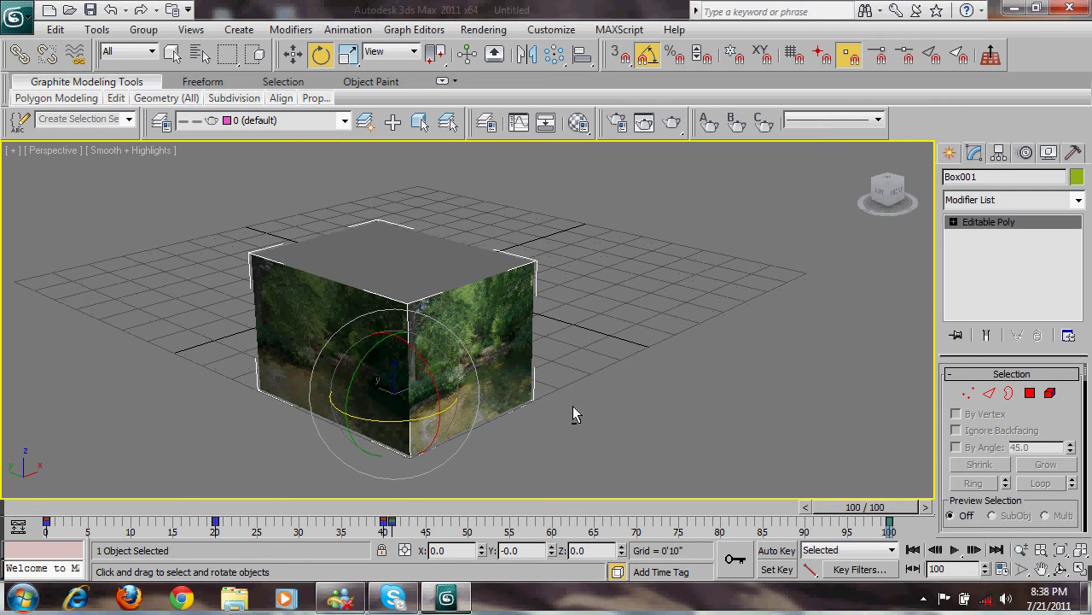
pyautogui.click(912, 550)
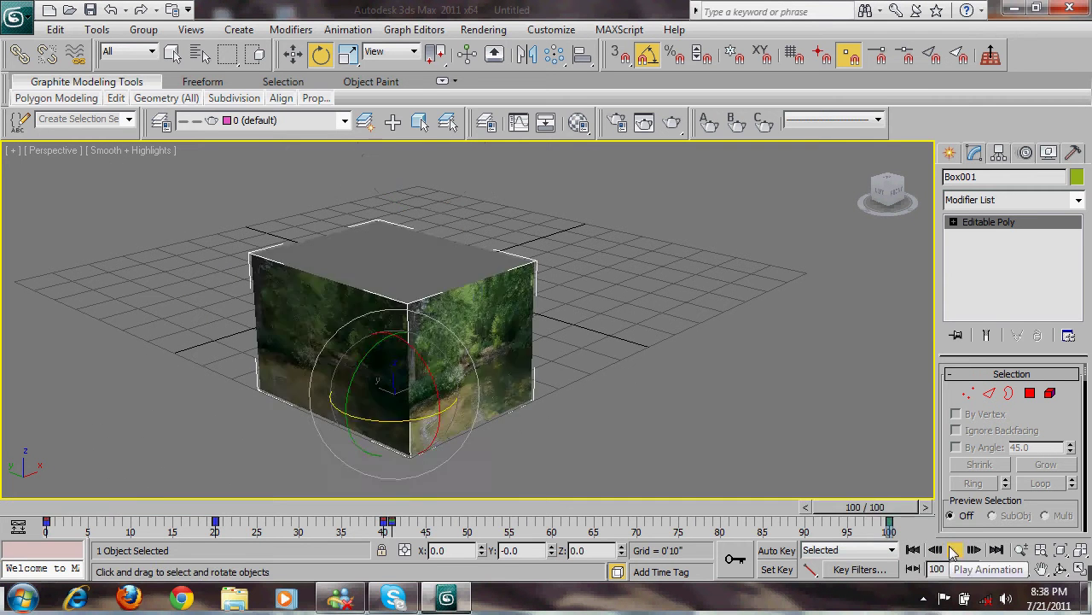
pyautogui.click(955, 551)
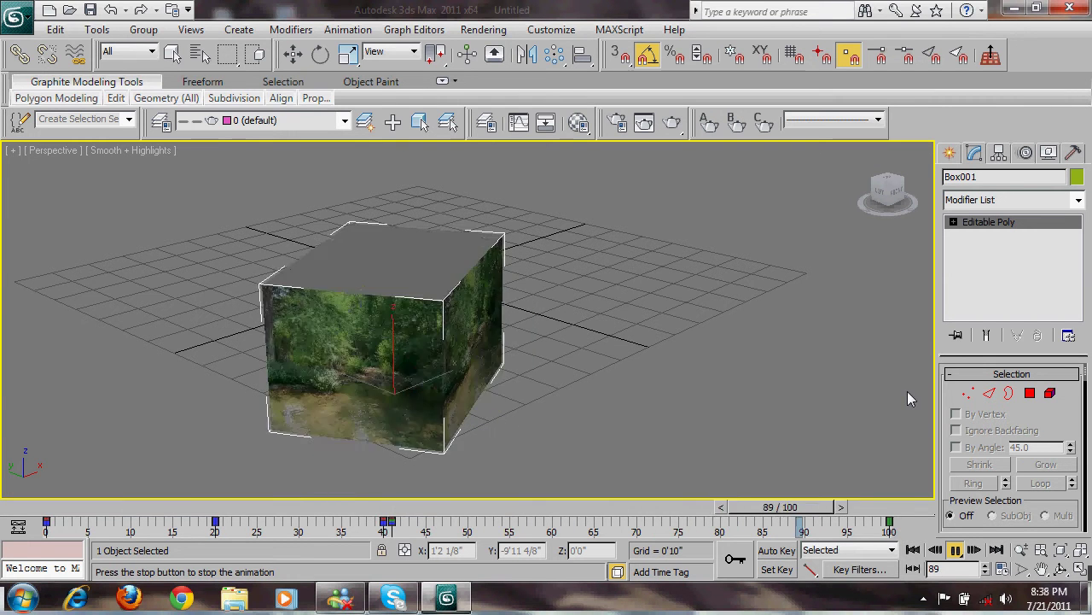
pyautogui.click(936, 550)
pyautogui.click(911, 549)
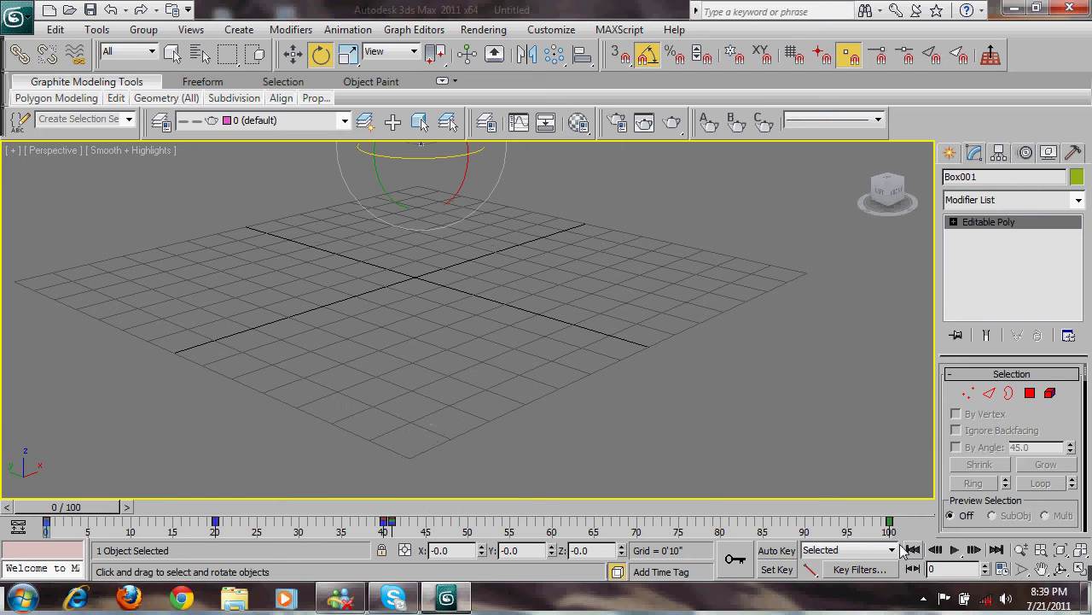
# - Create a thin upright box about 5'4" long and 5 1/2" wide behind the grid's far corner
pyautogui.click(512, 246)
pyautogui.click(949, 152)
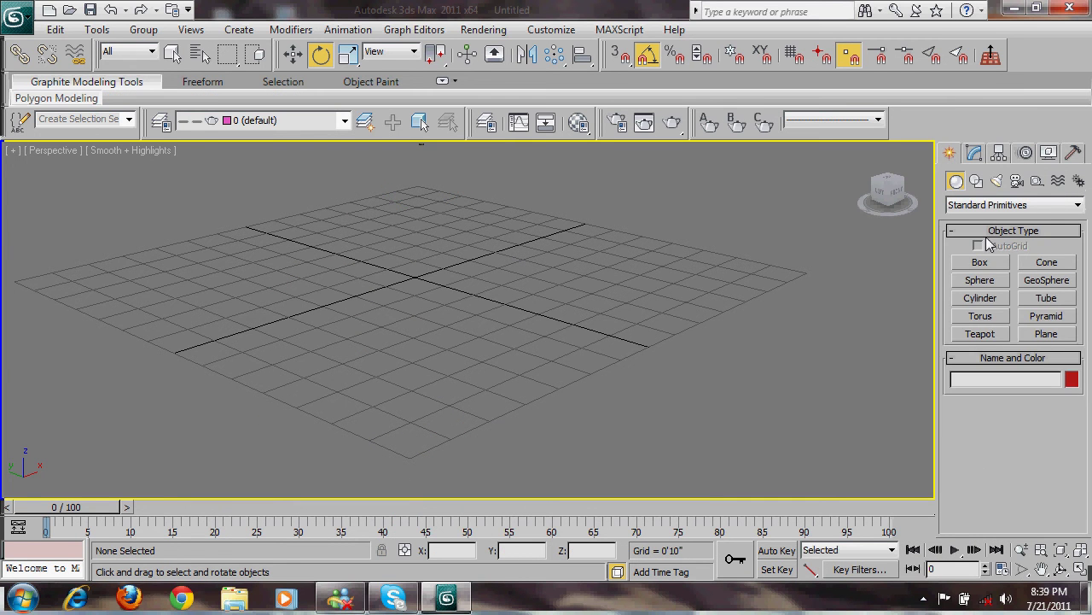
pyautogui.click(980, 262)
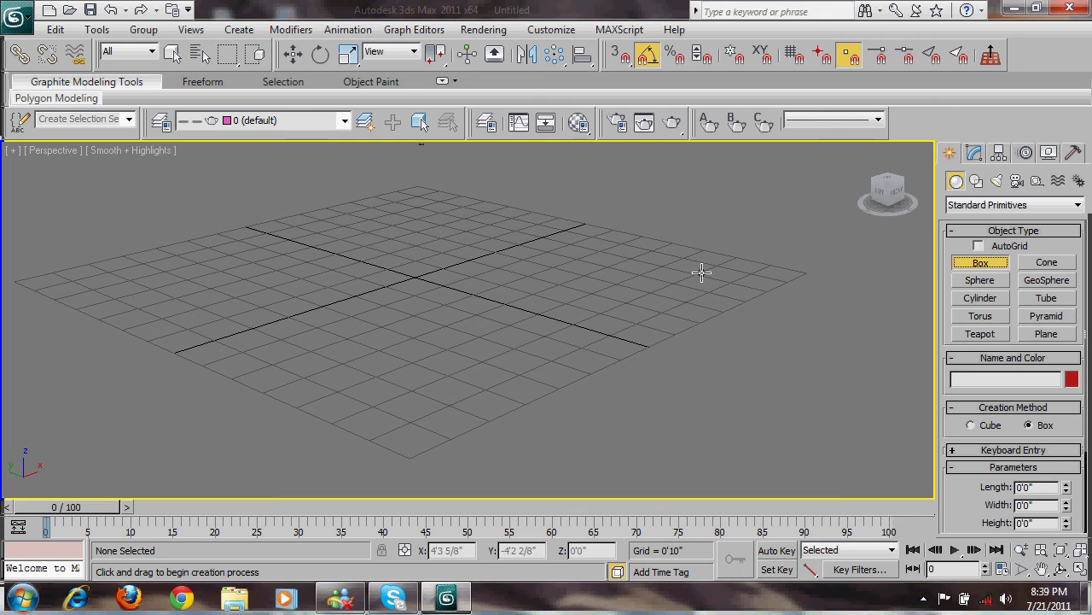
pyautogui.moveTo(685, 240); pyautogui.dragTo(897, 290)
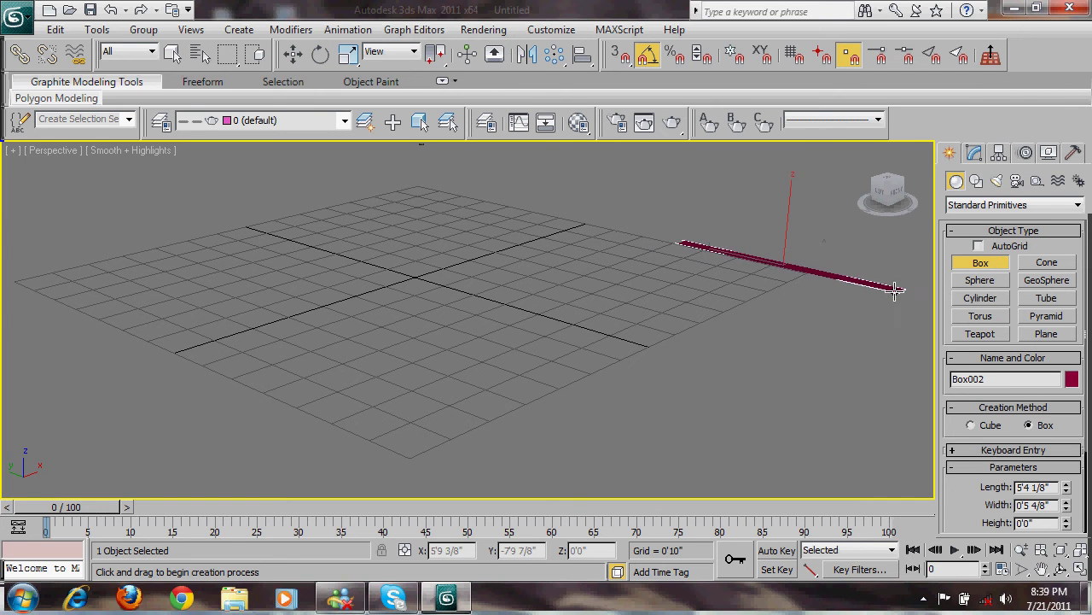
pyautogui.click(914, 169)
# - Move the new upright box along X to about 2'2" and set the timeline to frame 45
pyautogui.press('e')
pyautogui.press('w')
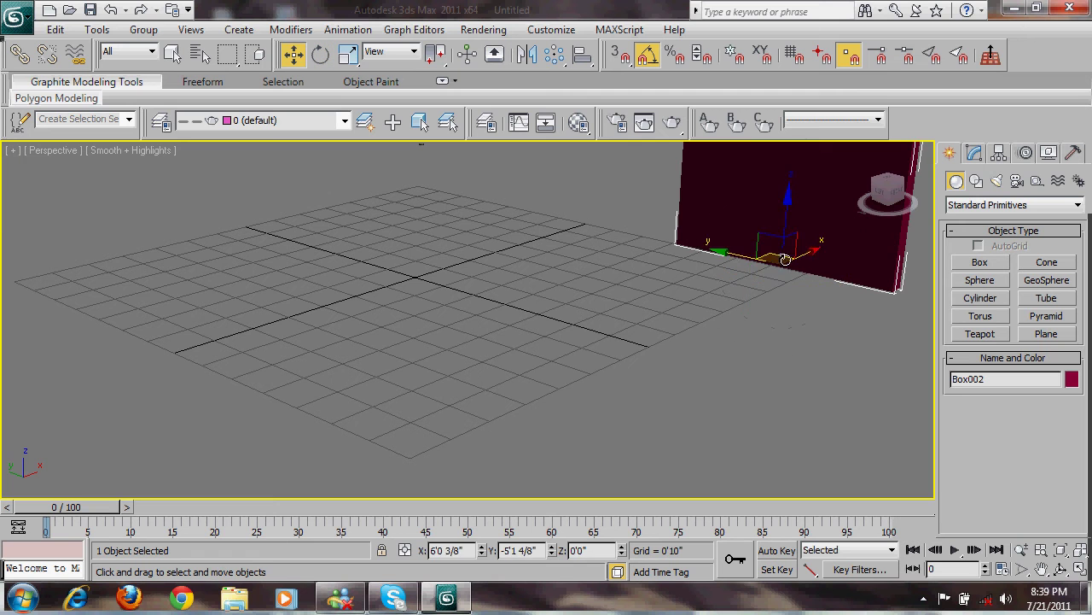
pyautogui.moveTo(813, 257); pyautogui.dragTo(722, 271)
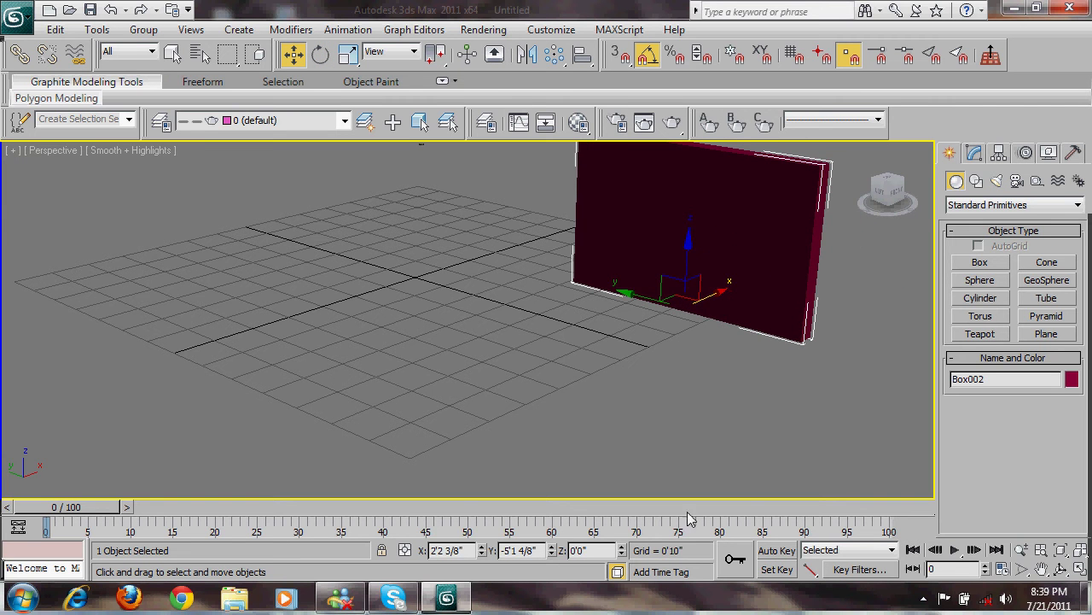
pyautogui.moveTo(690, 512); pyautogui.dragTo(435, 501)
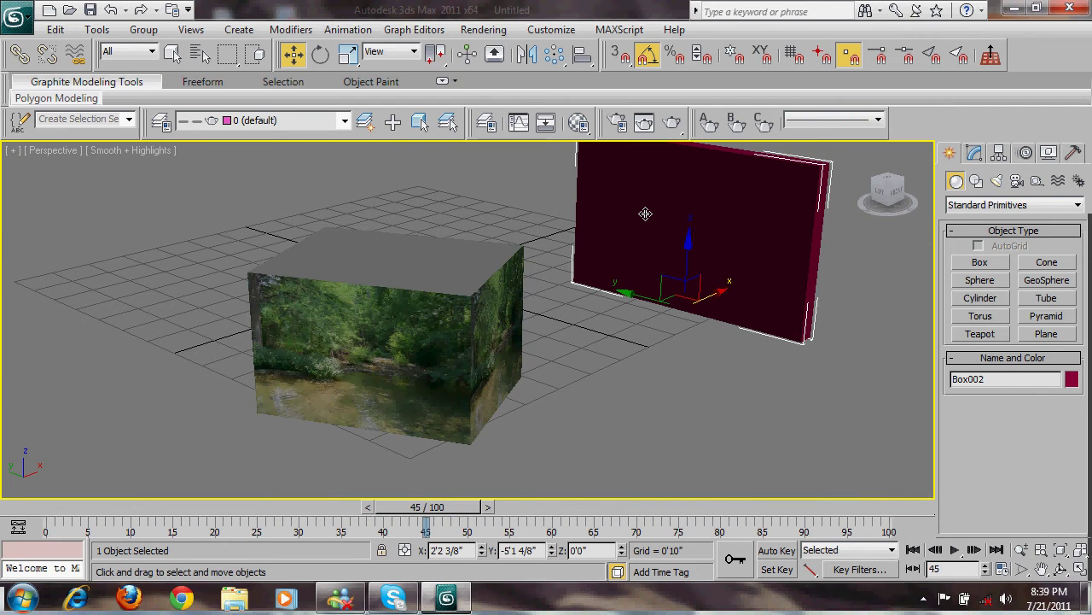
# - Assign the 02 - Default material to the upright box and set its Diffuse color to blue
pyautogui.click(578, 122)
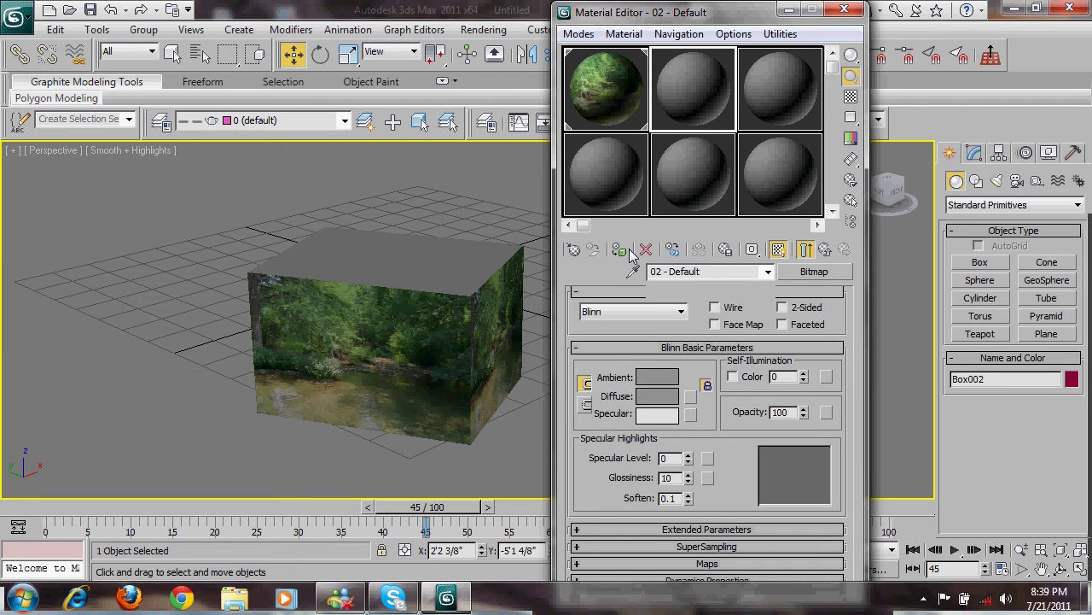
pyautogui.moveTo(739, 19); pyautogui.dragTo(269, 19)
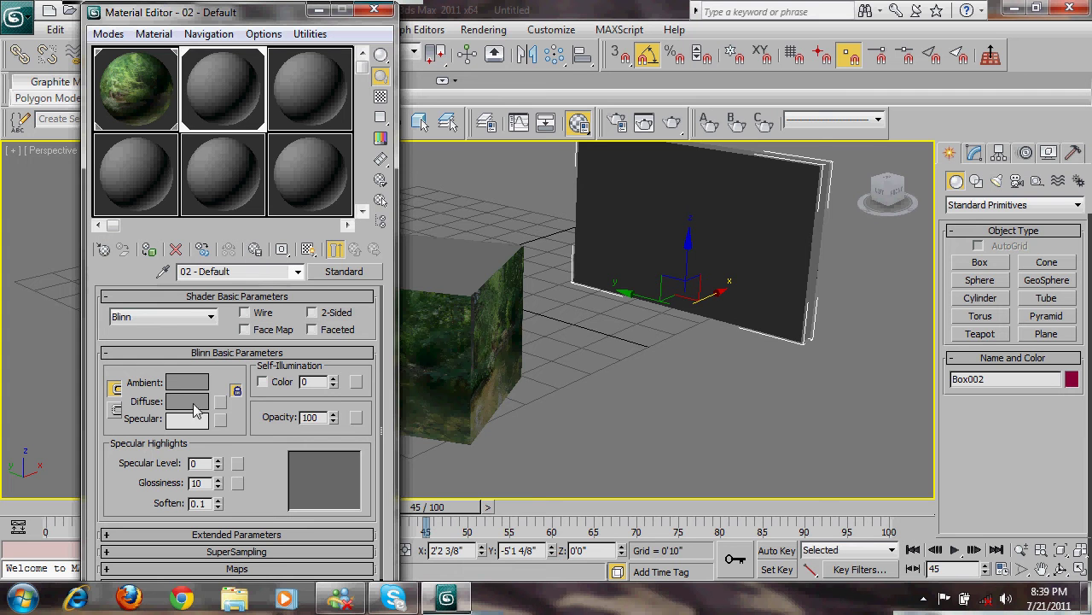
pyautogui.click(187, 401)
pyautogui.click(429, 110)
pyautogui.moveTo(547, 176); pyautogui.dragTo(635, 176)
pyautogui.click(626, 250)
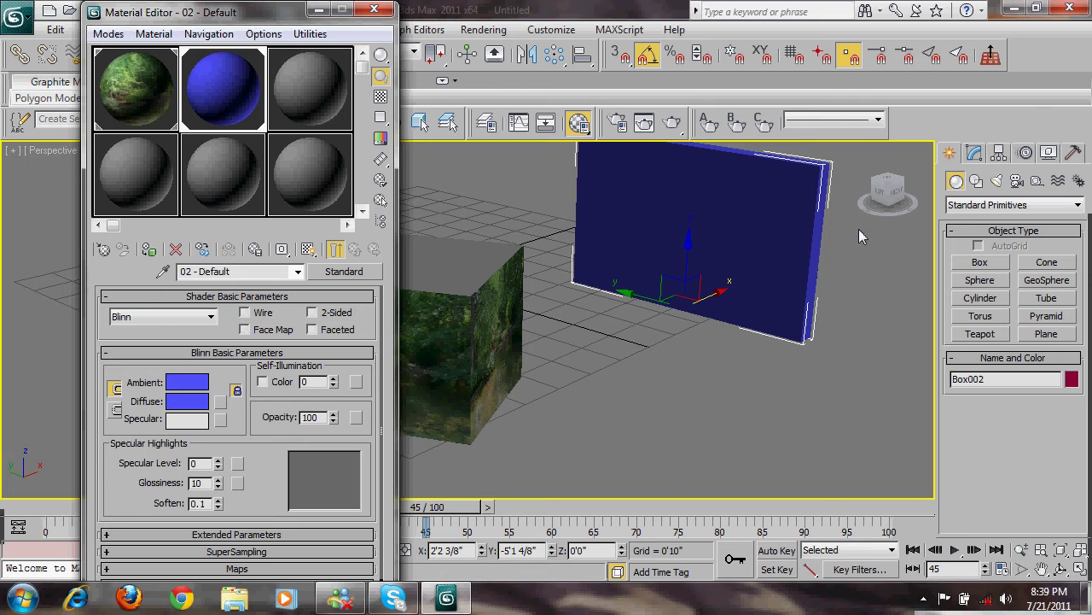
# - Convert the upright box to Editable Poly and assign the 03 - Default material to its large front face
pyautogui.rightClick(550, 197)
pyautogui.moveTo(649, 357)
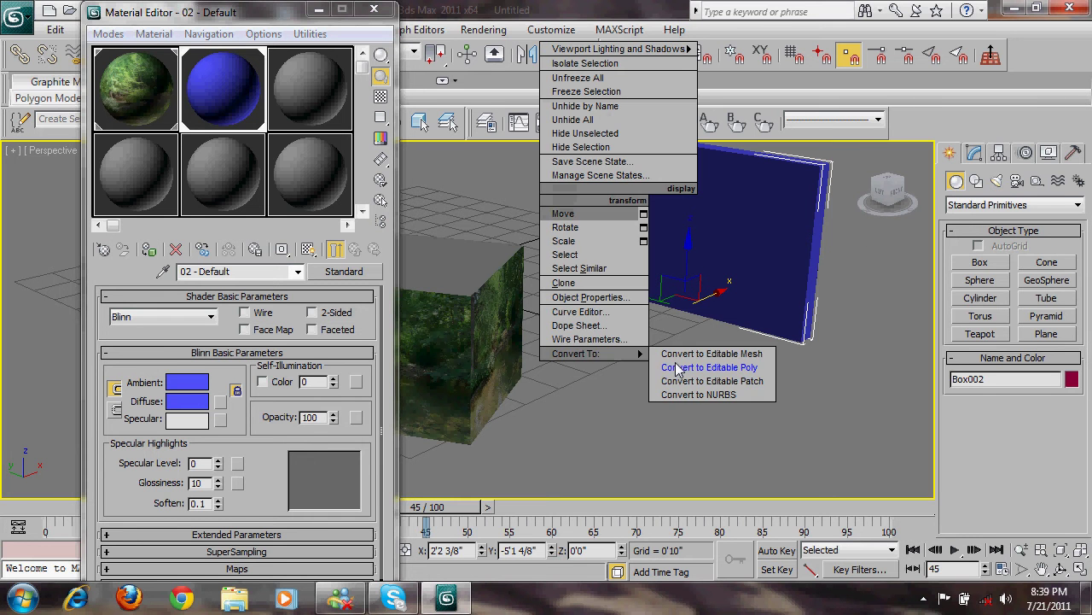
pyautogui.click(717, 367)
pyautogui.press('4')
pyautogui.click(679, 262)
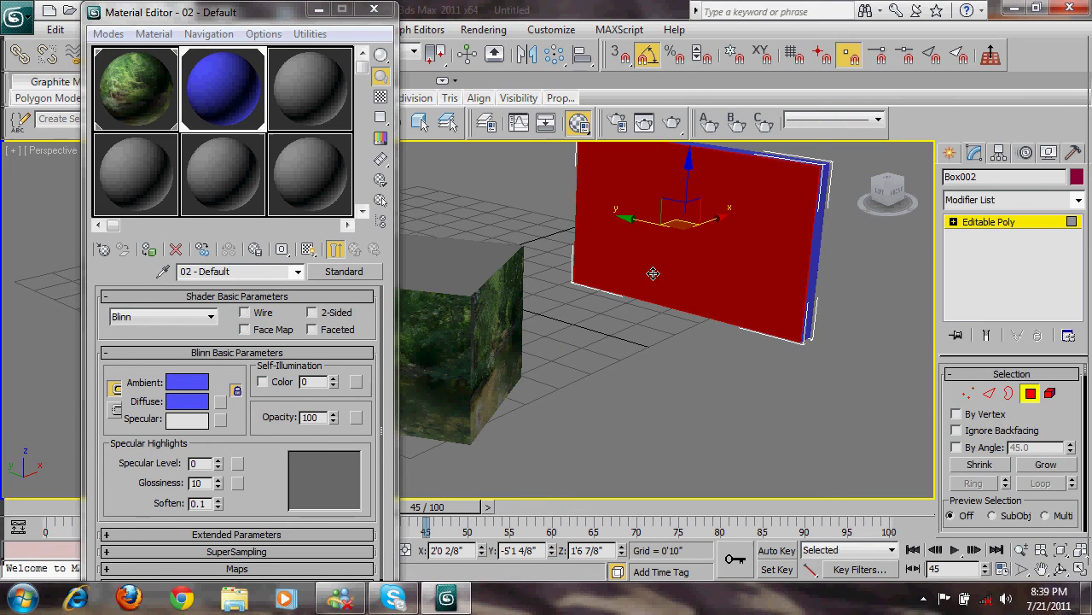
pyautogui.click(275, 86)
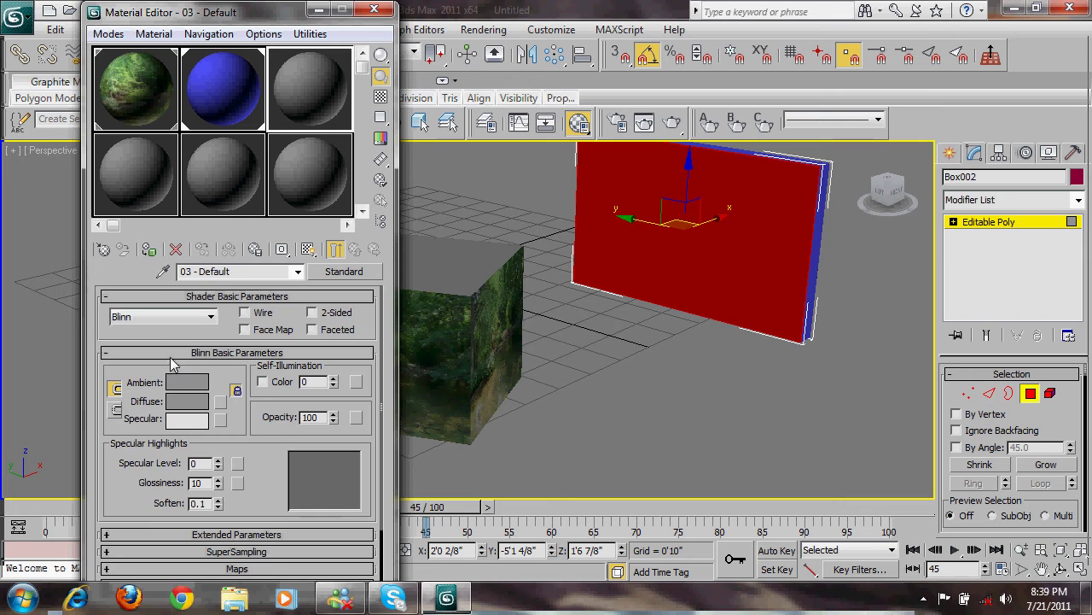
pyautogui.click(157, 260)
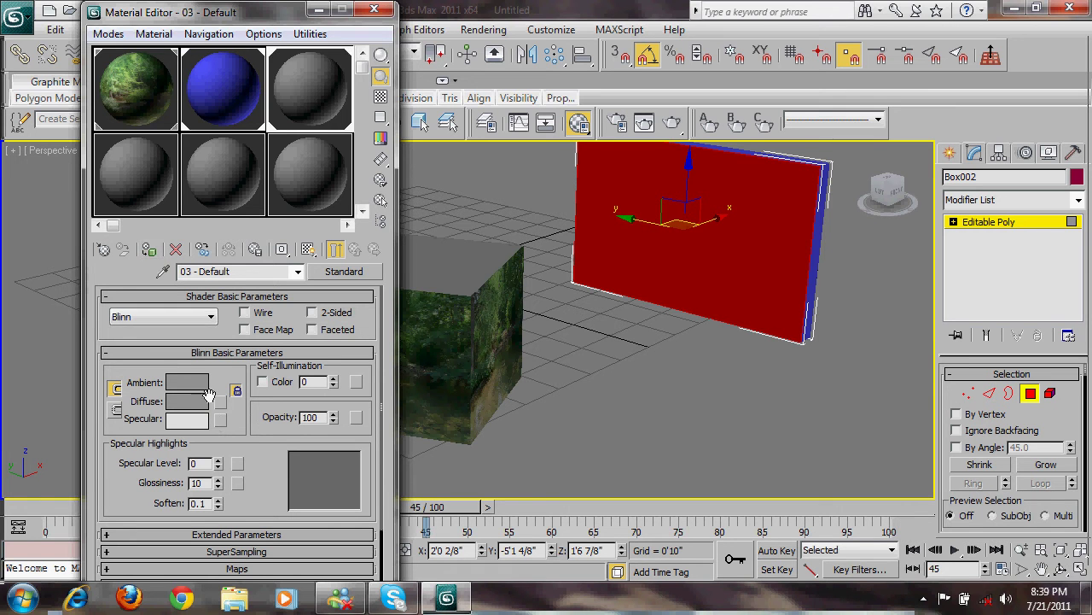
# - Load KOPIPI.JPG from the Backgrounds maps folder as the Diffuse bitmap of the 03 - Default material
pyautogui.click(220, 400)
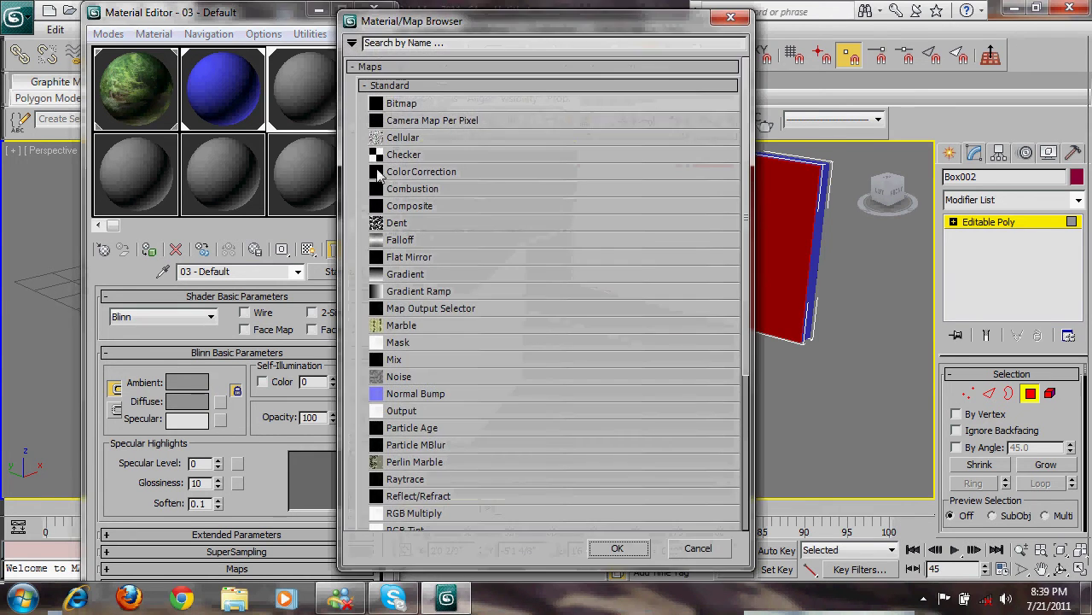
pyautogui.doubleClick(435, 102)
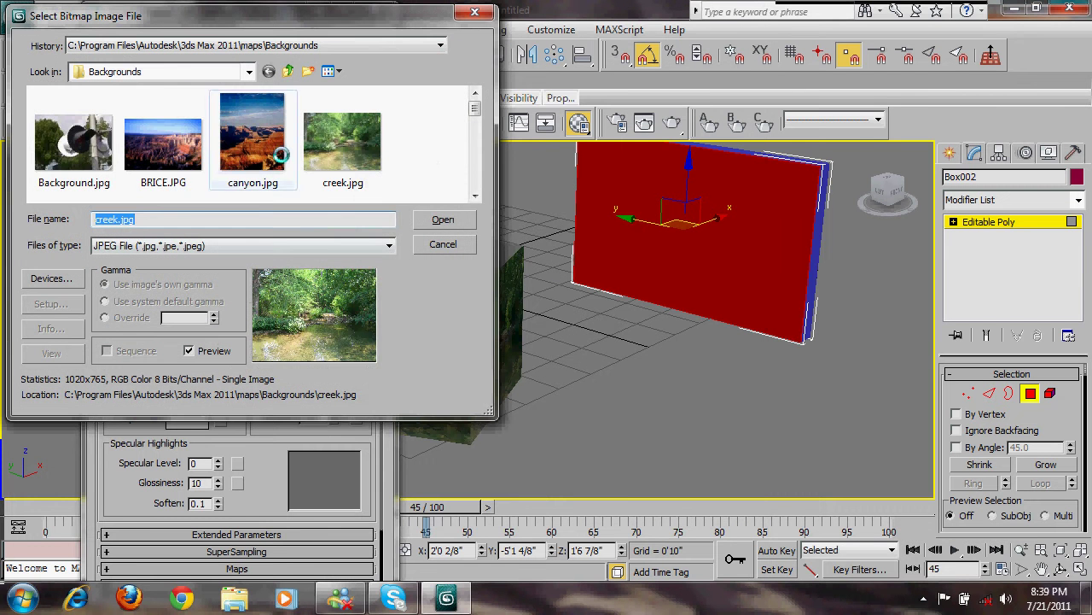
pyautogui.click(252, 132)
pyautogui.scroll(-2, 424, 162)
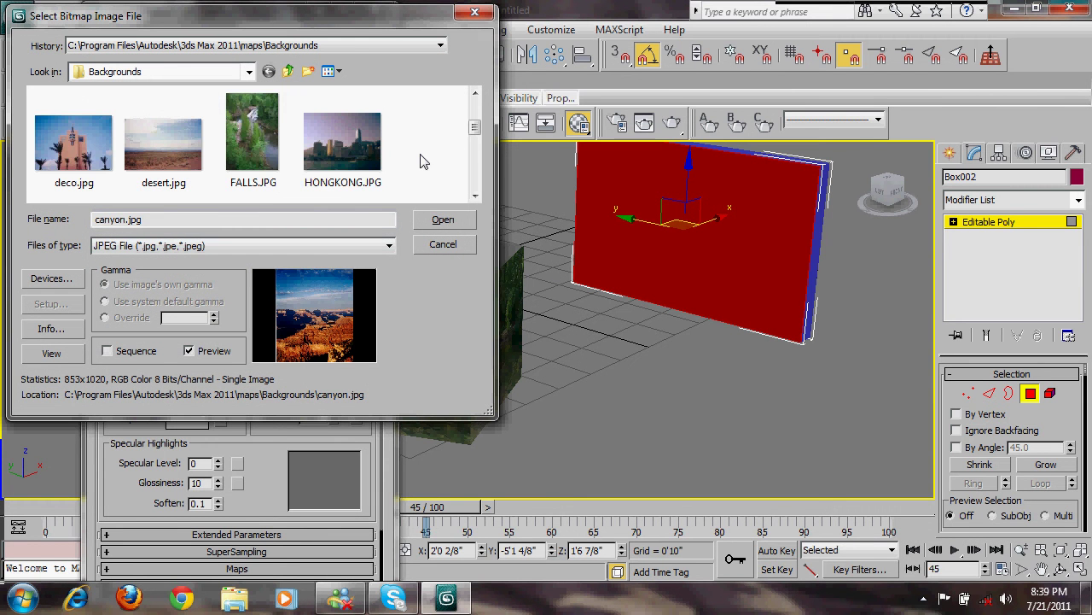
pyautogui.scroll(-1, 419, 162)
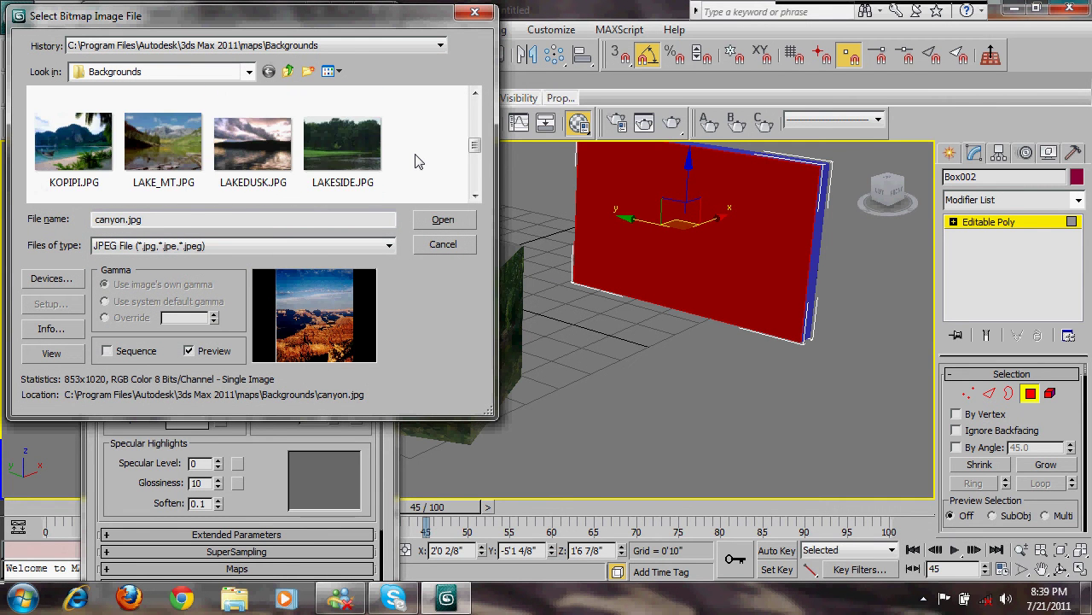
pyautogui.scroll(-1, 419, 162)
pyautogui.scroll(-1, 419, 162)
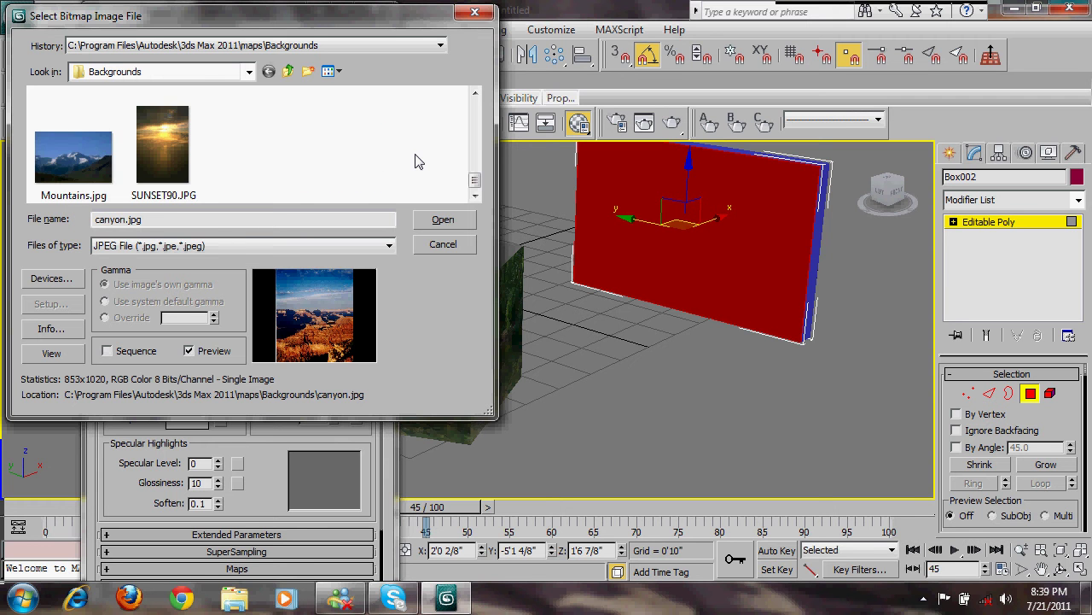
pyautogui.scroll(2, 419, 162)
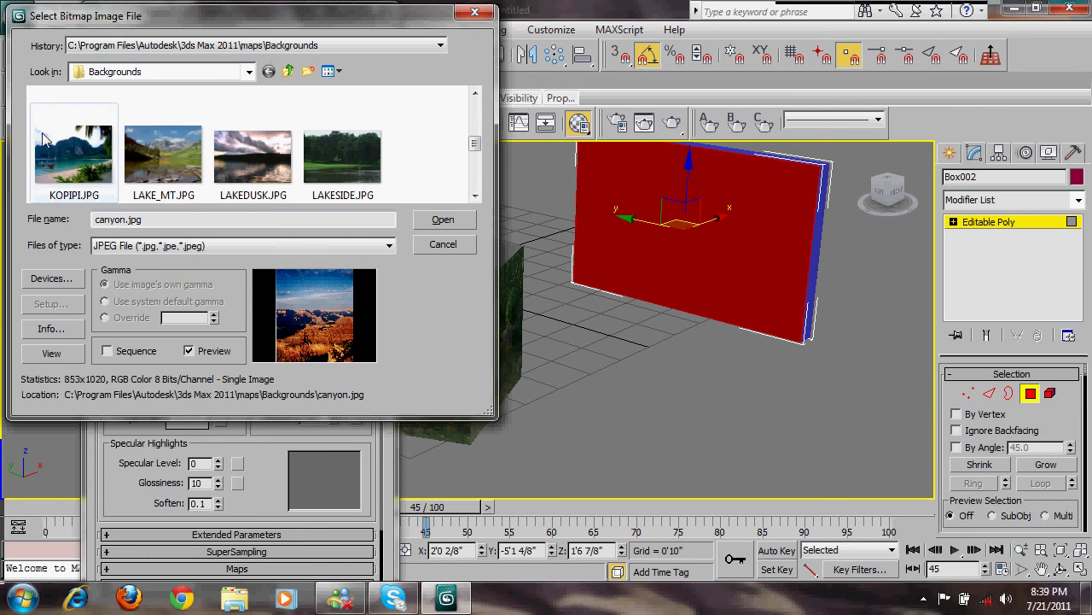
pyautogui.click(101, 167)
pyautogui.doubleClick(101, 166)
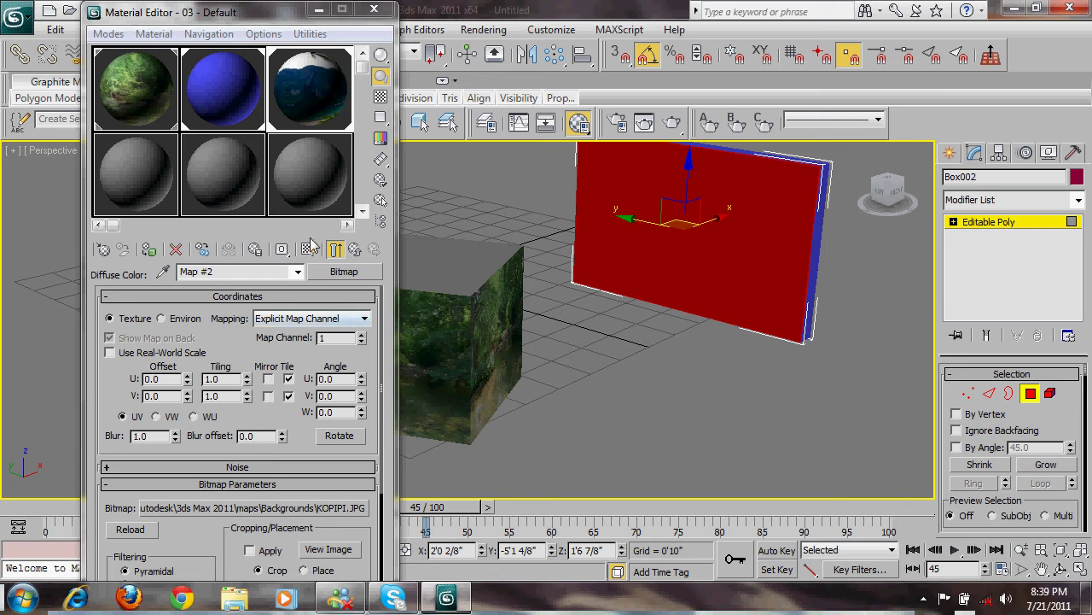
# - Leave polygon-level editing of the upright box and show the KOPIPI.JPG map in the viewport
pyautogui.click(990, 223)
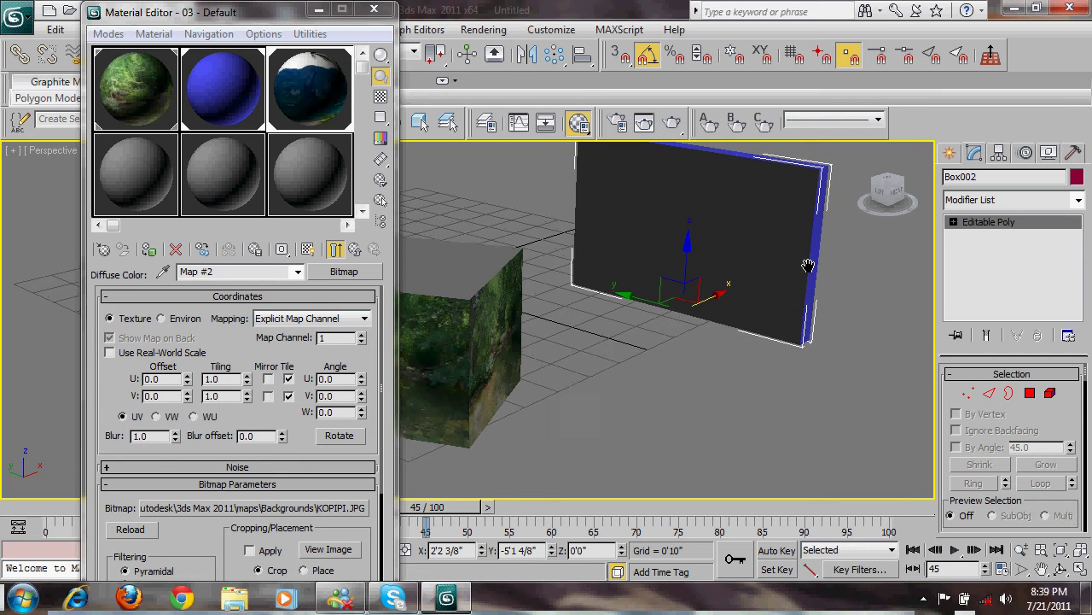
pyautogui.moveTo(807, 265); pyautogui.dragTo(811, 270, button='middle')
pyautogui.click(308, 248)
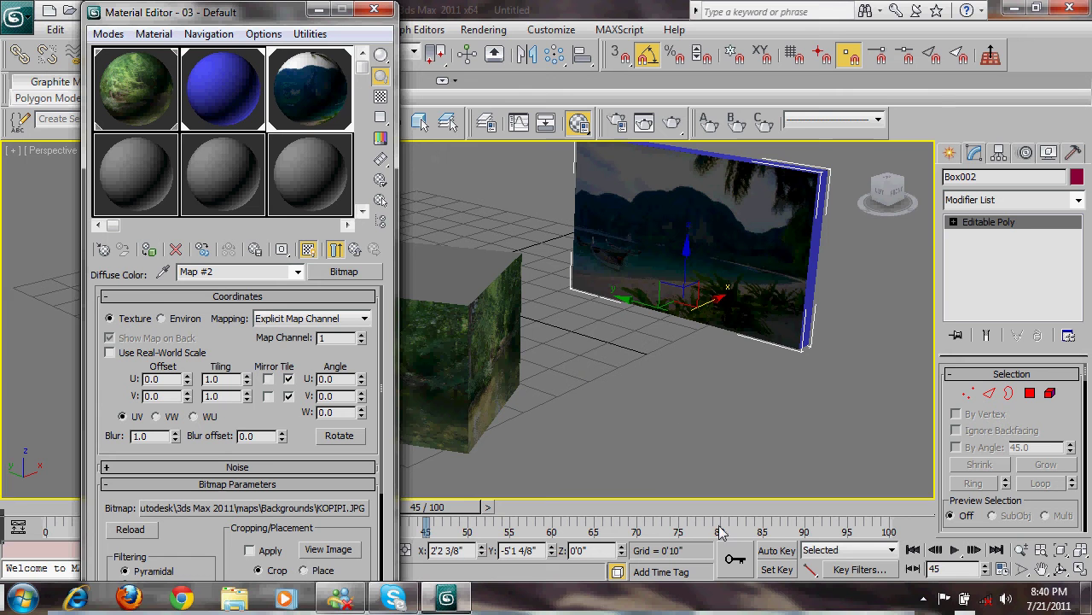
# - With Auto Key on, animate the KOPIPI.JPG map's U offset from frame 0 to about 28.6 at frame 100
pyautogui.click(768, 548)
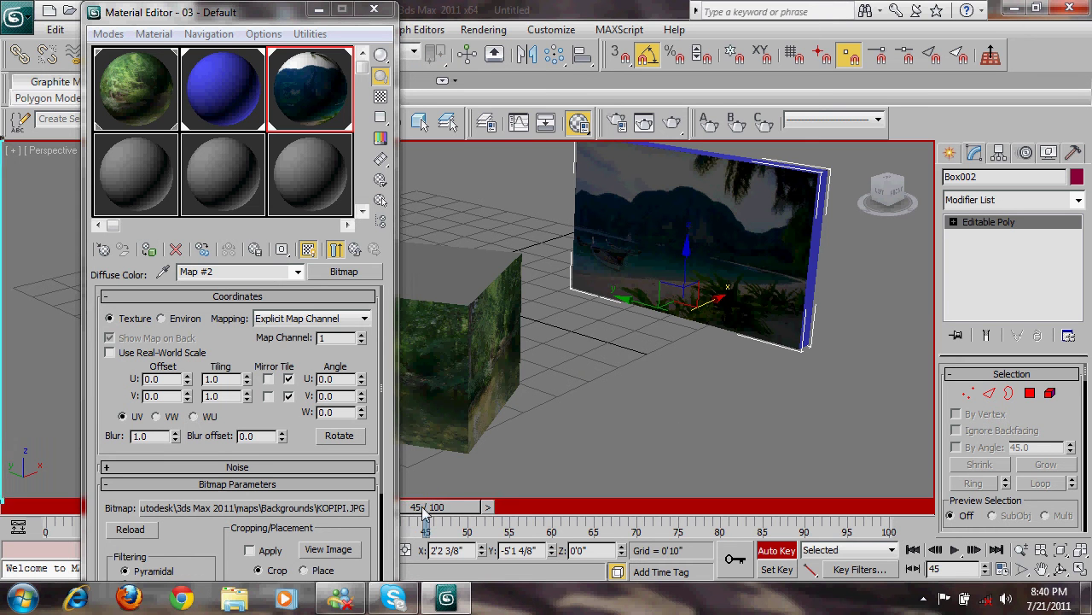
pyautogui.moveTo(425, 507); pyautogui.dragTo(34, 506)
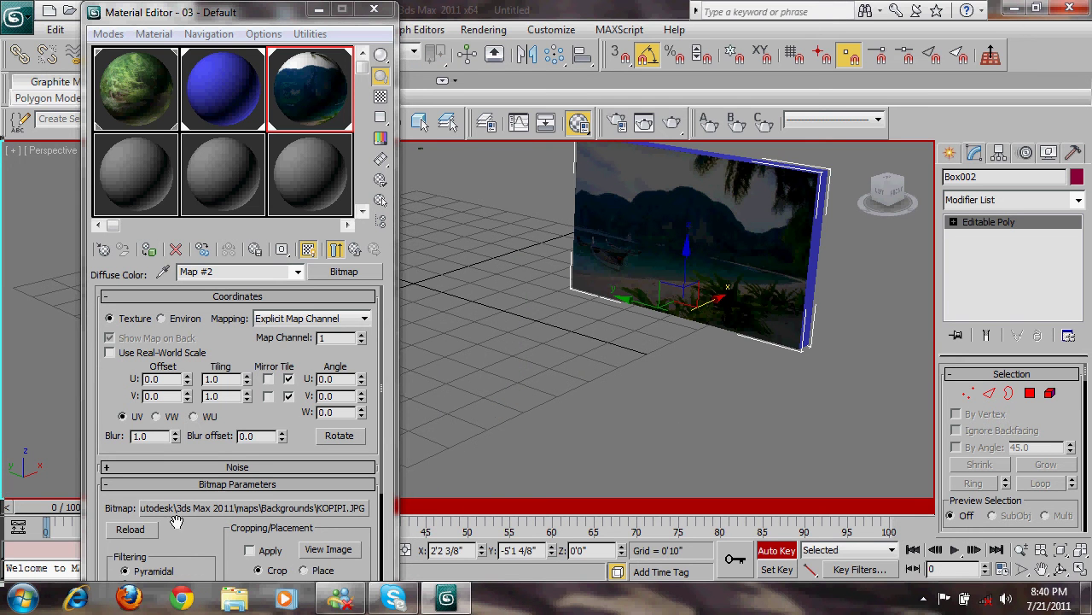
pyautogui.click(955, 550)
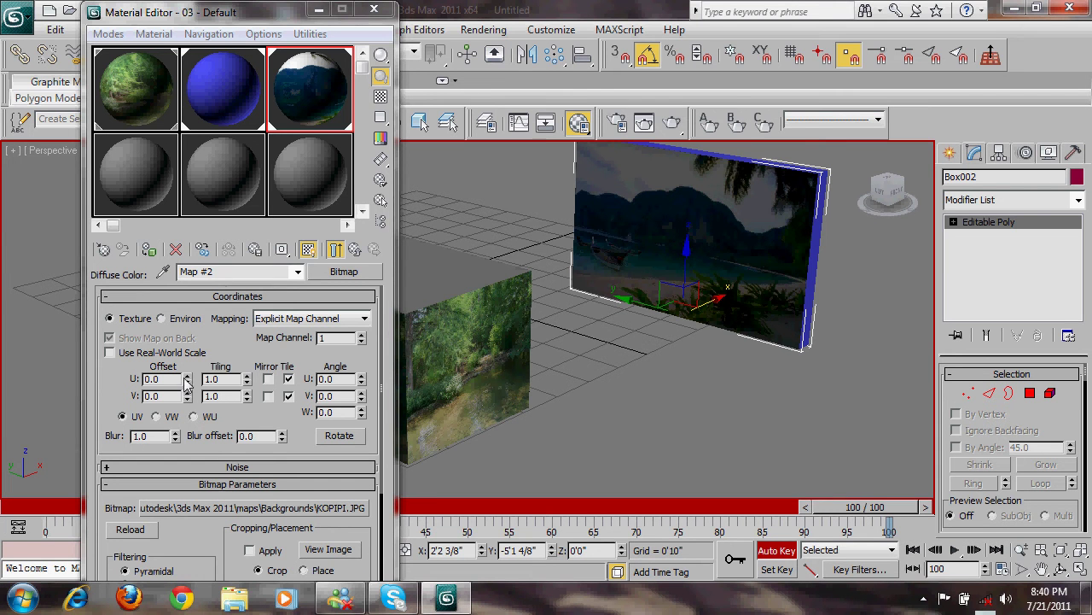
pyautogui.moveTo(186, 381); pyautogui.dragTo(213, 273)
pyautogui.moveTo(203, 32); pyautogui.dragTo(175, 390)
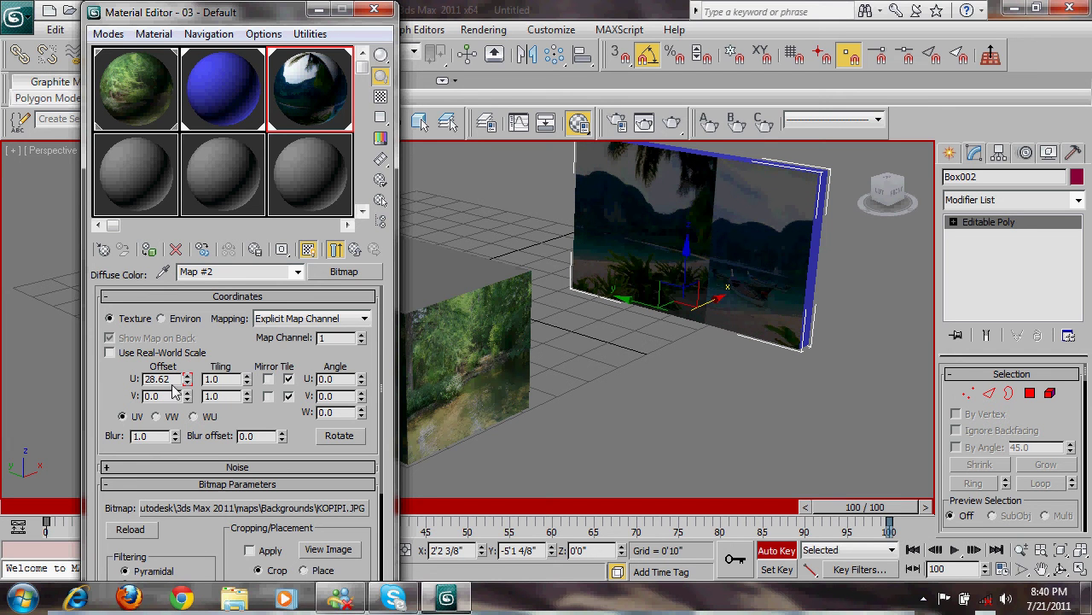
# - Set the KOPIPI.JPG map's U offset to 50 at frame 100, turn off Auto Key and close the Material Editor
pyautogui.write('50')
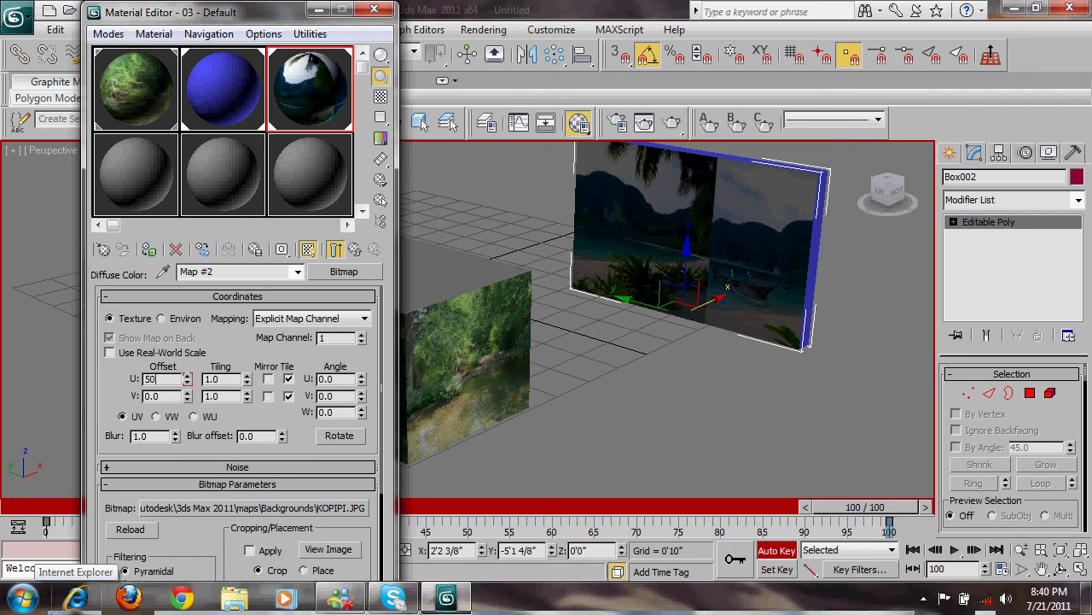
pyautogui.press('Return')
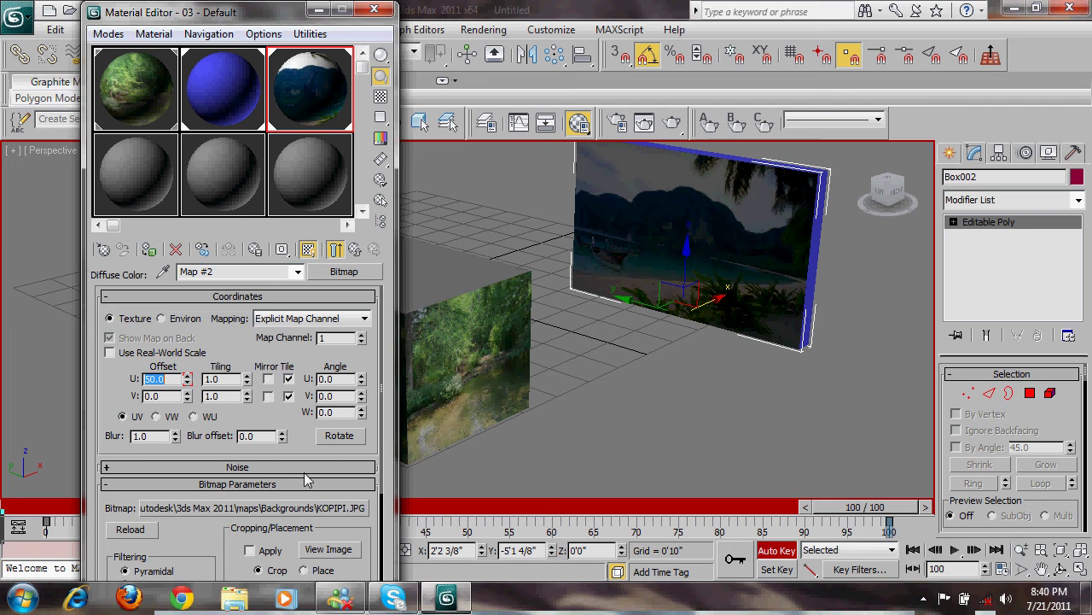
pyautogui.click(787, 551)
pyautogui.click(374, 9)
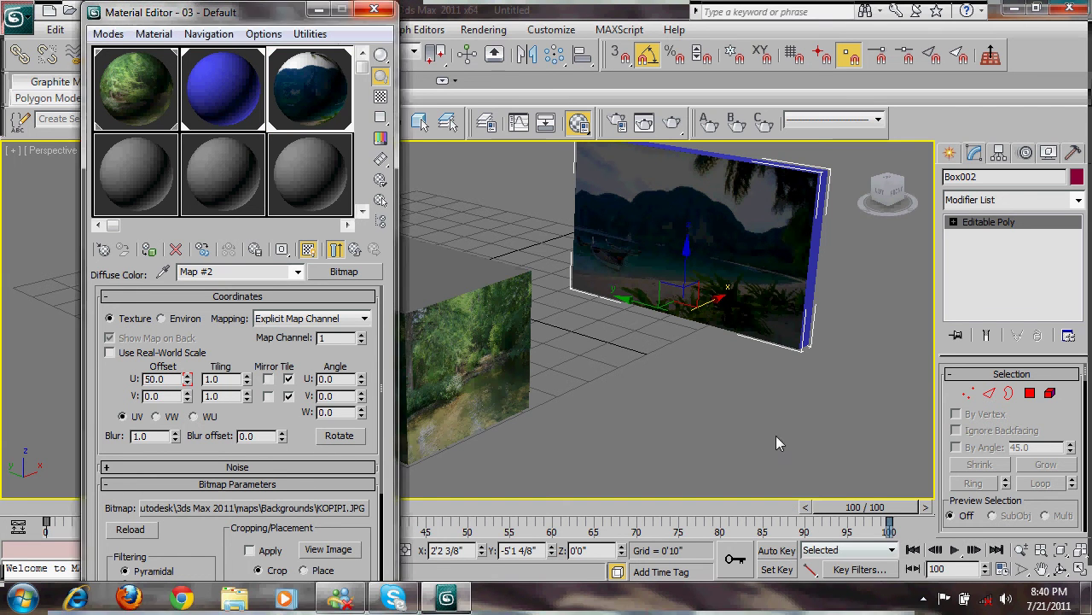
# - Play the animation from frame 0 to review the moving texture, stop it and return to the start
pyautogui.click(913, 551)
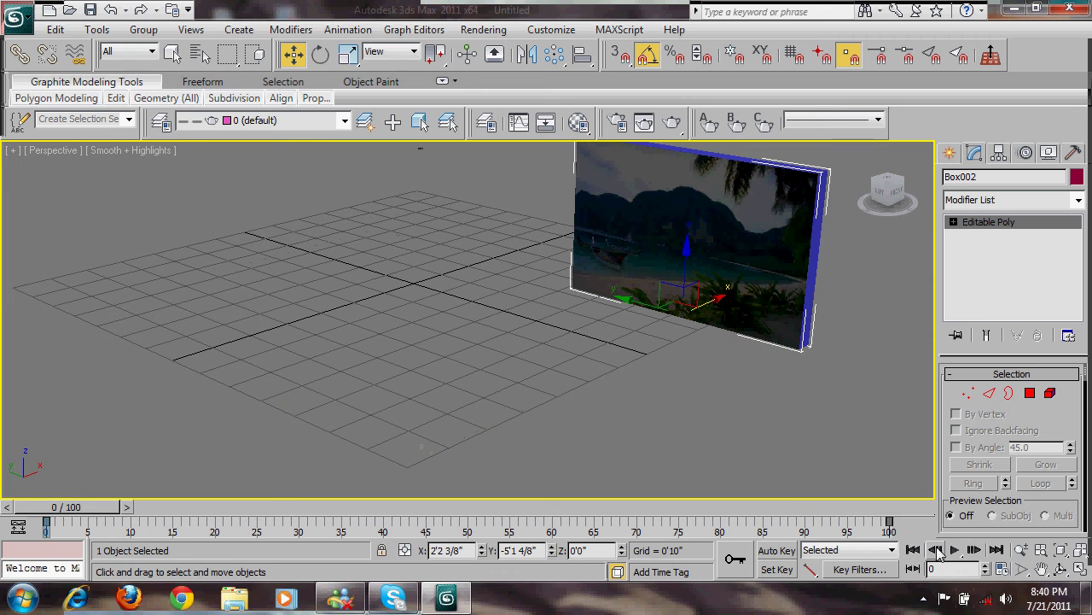
pyautogui.click(954, 550)
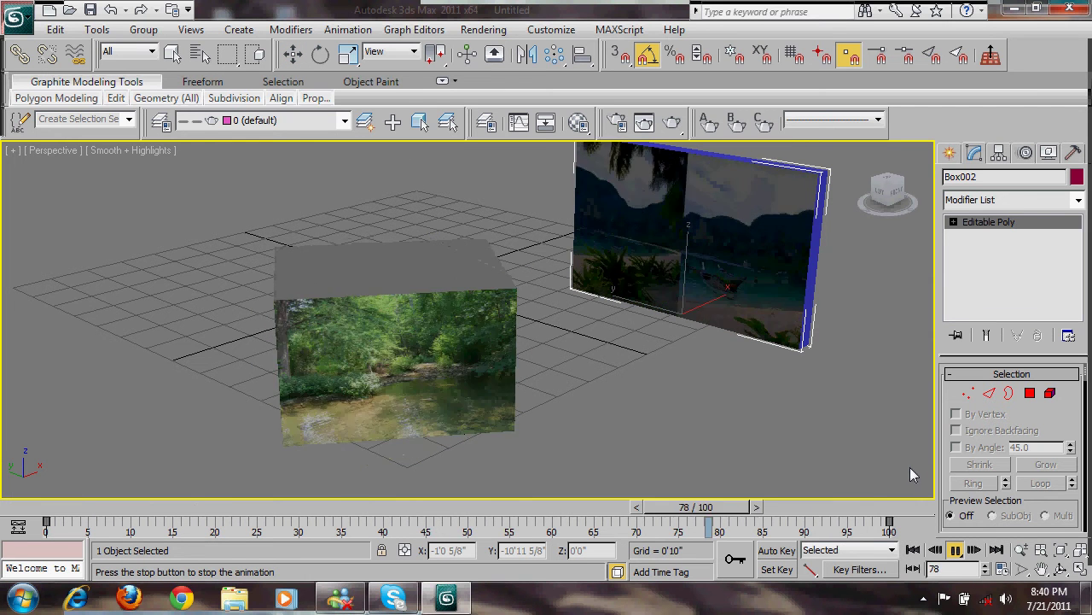
pyautogui.click(956, 549)
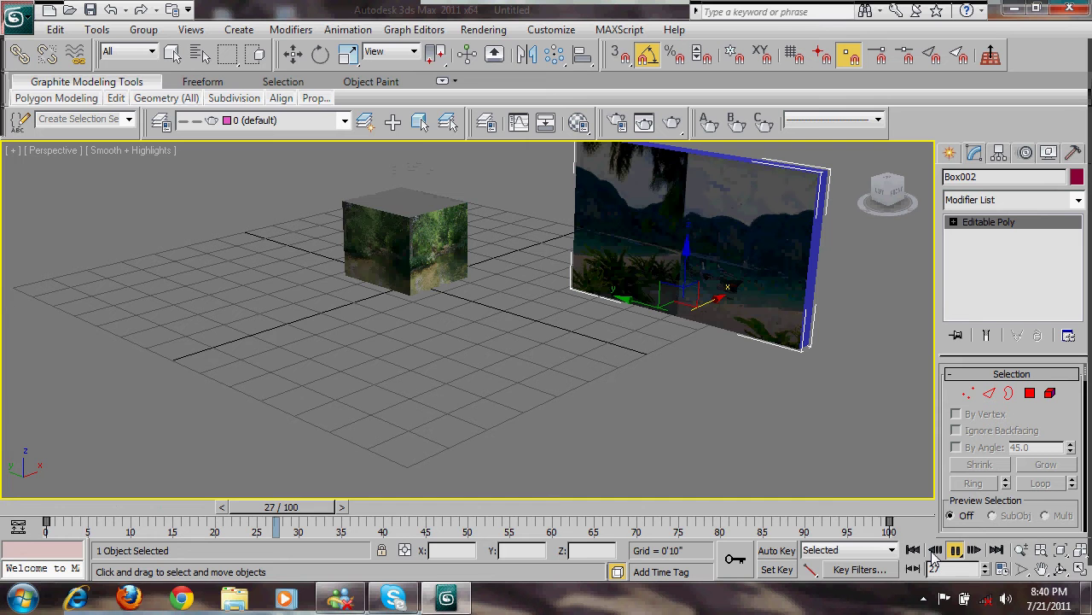
pyautogui.click(913, 552)
# - At frame 100, with Auto Key off, set the KOPIPI.JPG map's U offset to 6
pyautogui.click(887, 522)
pyautogui.press('w')
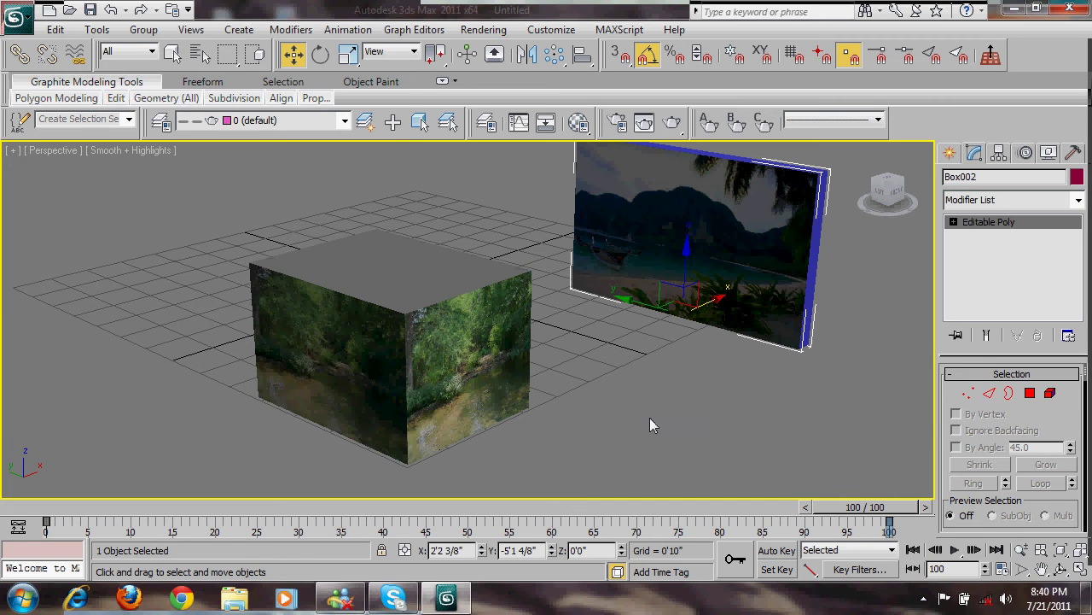
pyautogui.press('m')
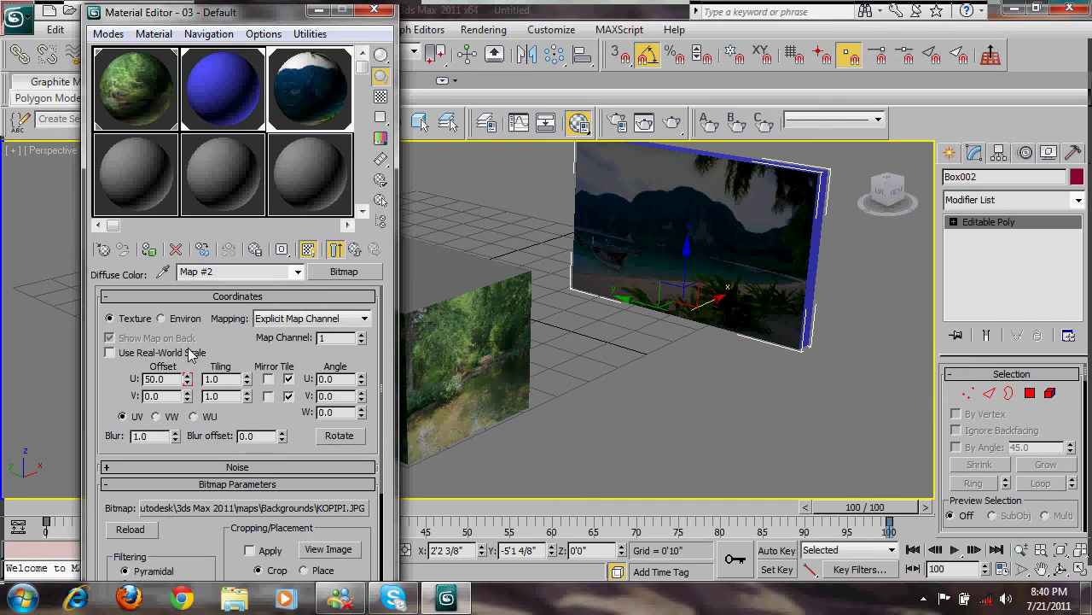
pyautogui.moveTo(178, 379); pyautogui.dragTo(109, 383)
pyautogui.write('6')
pyautogui.click(374, 9)
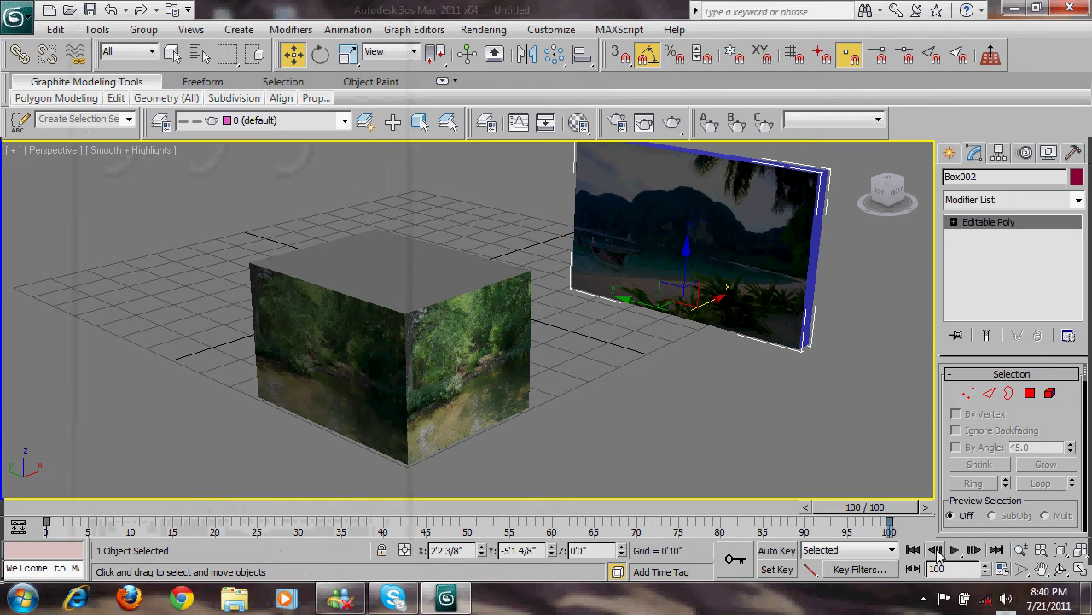
# - Play the animation briefly to check the texture speed, stop it and rewind to frame 0
pyautogui.click(953, 551)
pyautogui.click(953, 551)
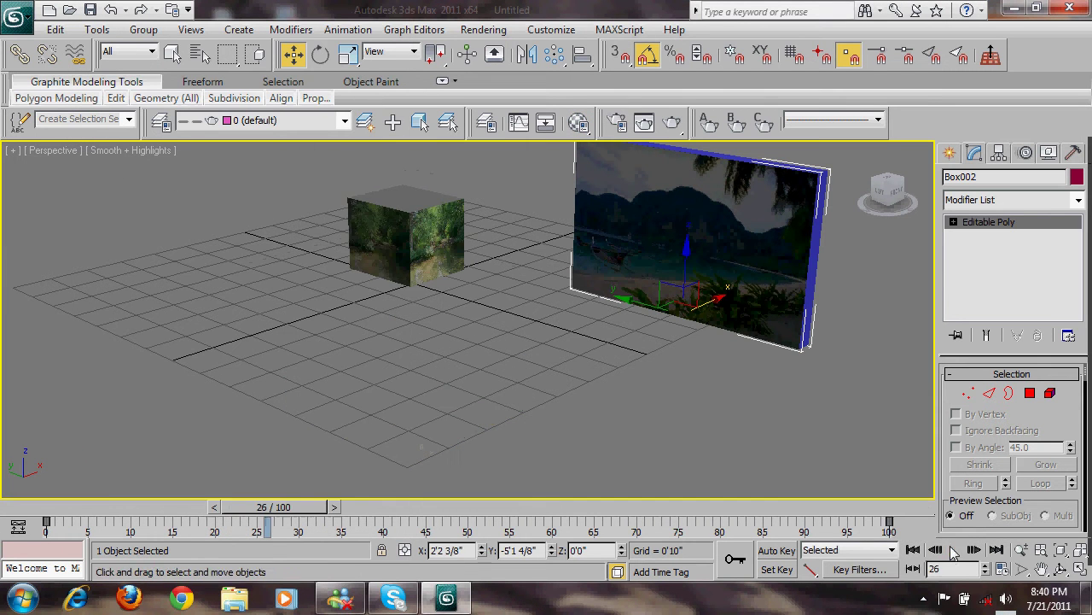
pyautogui.click(913, 549)
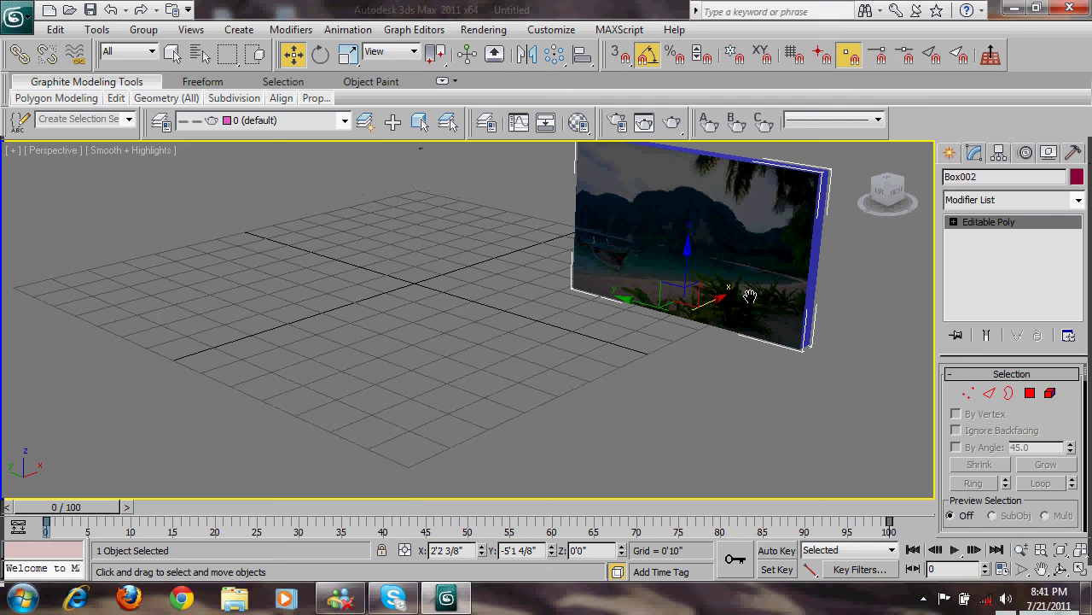
# - Set the KOPIPI.JPG map's U offset to 6 at frame 0 and preview the animation
pyautogui.click(579, 122)
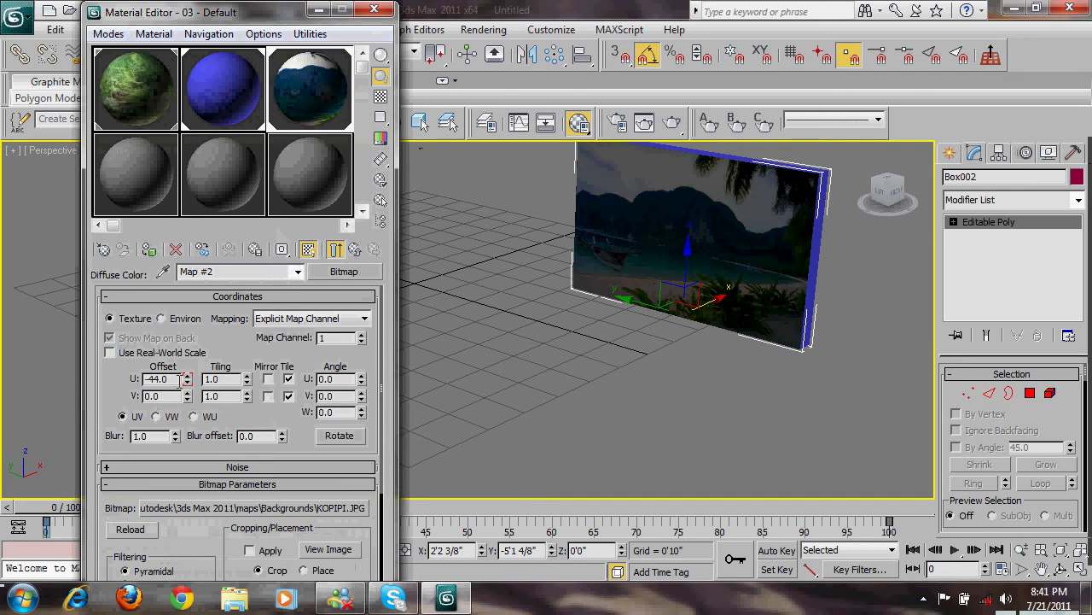
pyautogui.moveTo(178, 380); pyautogui.dragTo(137, 380)
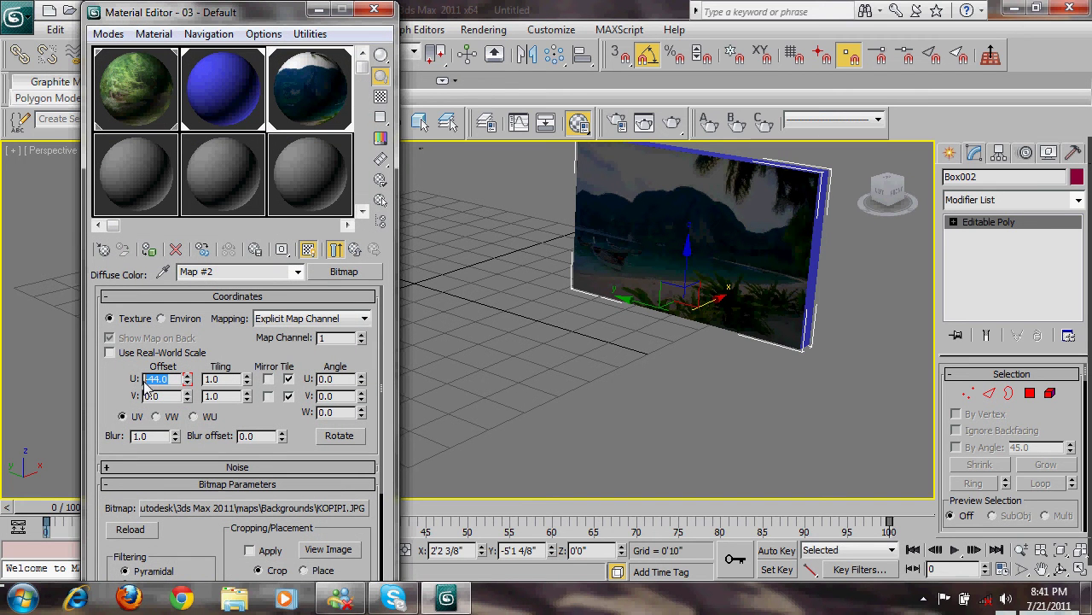
pyautogui.write('6')
pyautogui.press('Return')
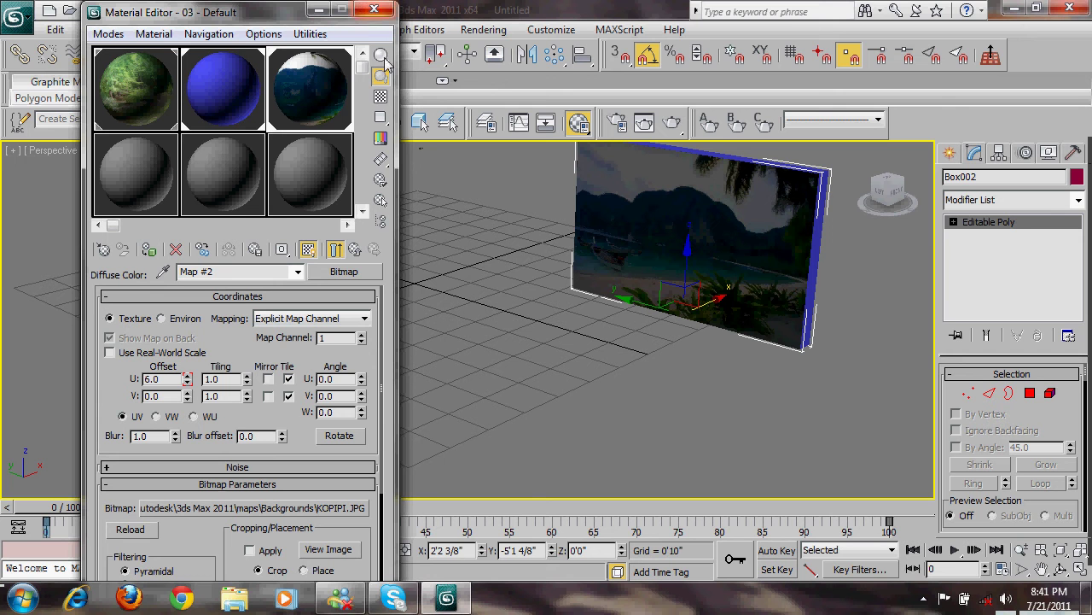
pyautogui.click(955, 550)
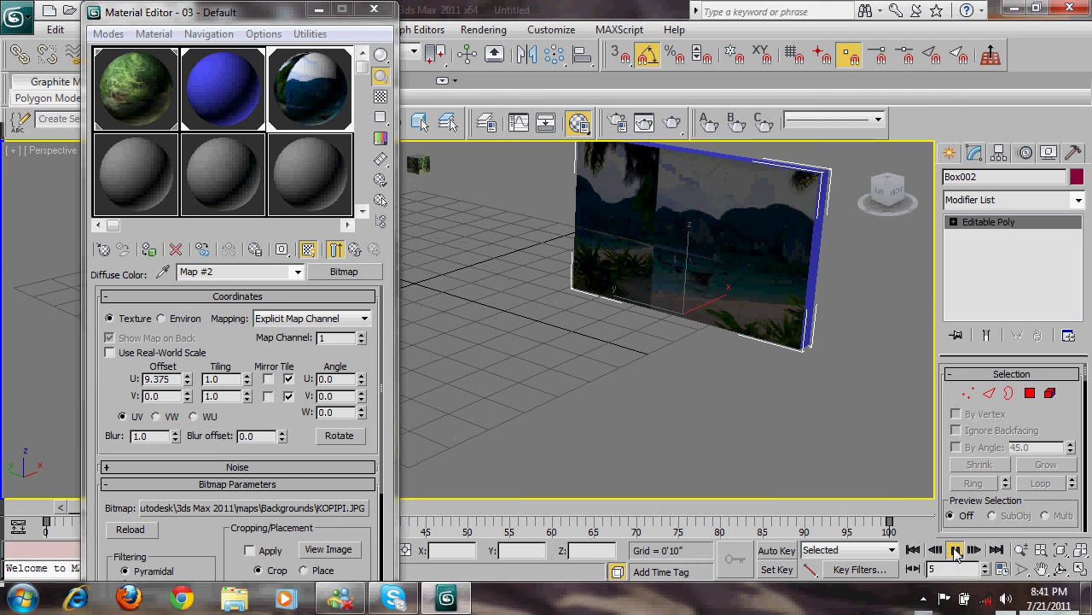
pyautogui.click(955, 551)
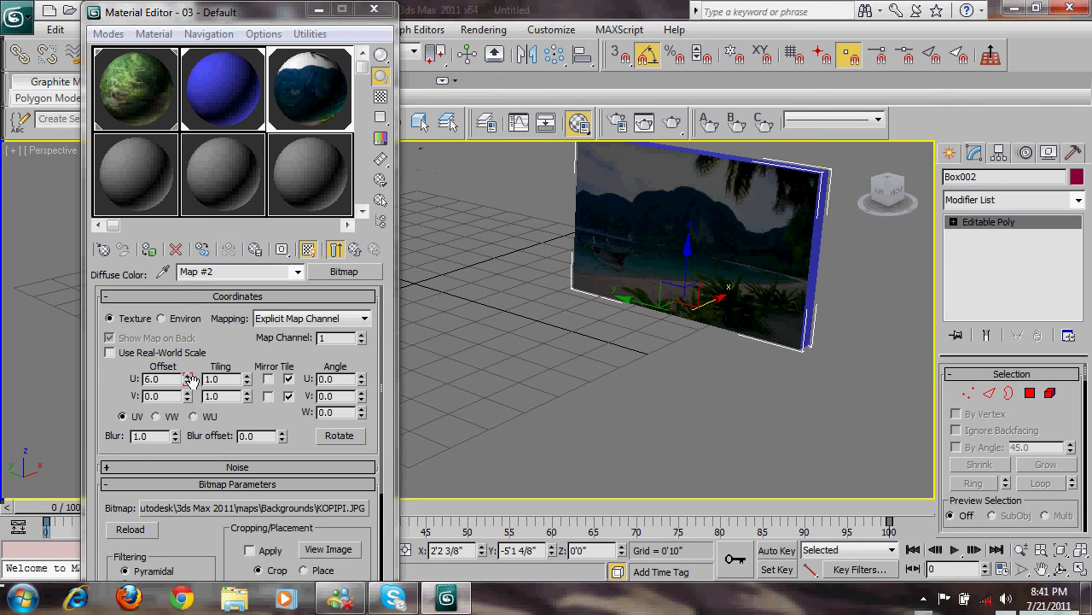
# - Lower the map's U offset to 4 at frame 0, close the Material Editor and preview the animation up to frame 64
pyautogui.click(90, 371)
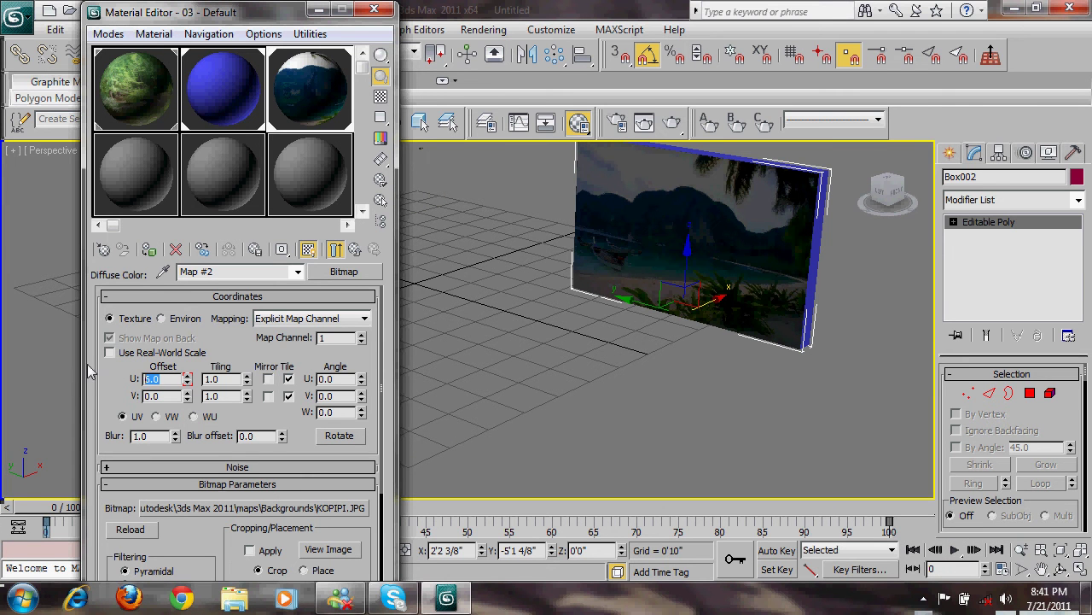
pyautogui.press('BackSpace')
pyautogui.write('4')
pyautogui.press('Return')
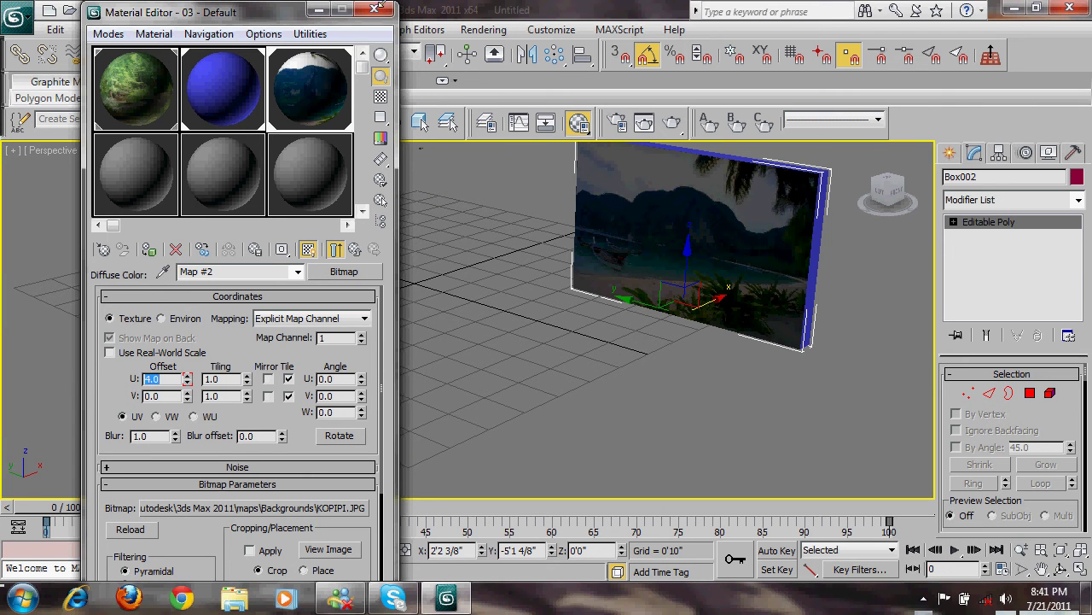
pyautogui.press('m')
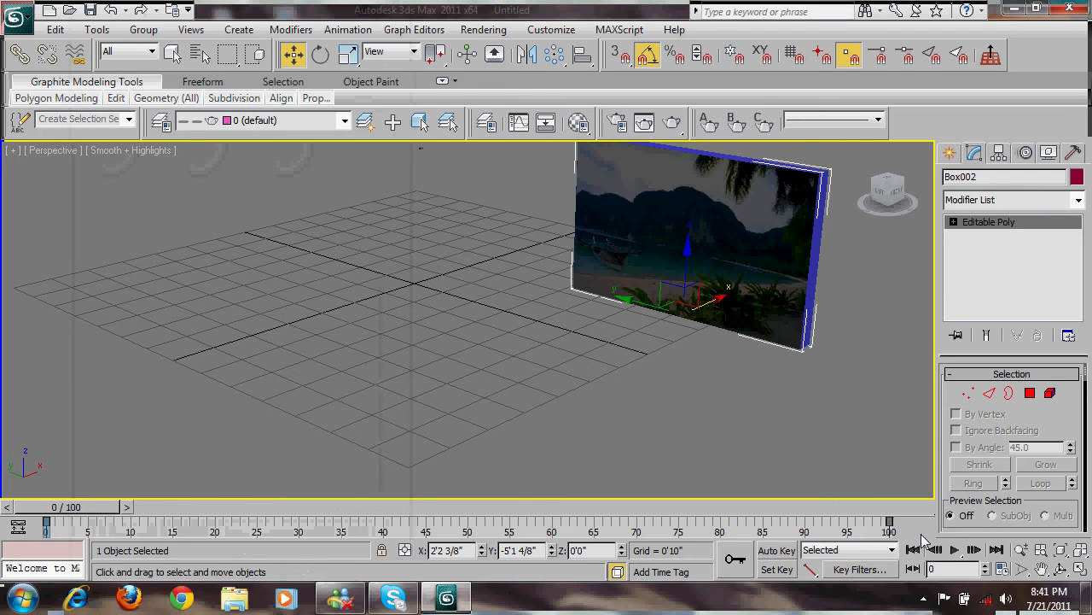
pyautogui.click(955, 550)
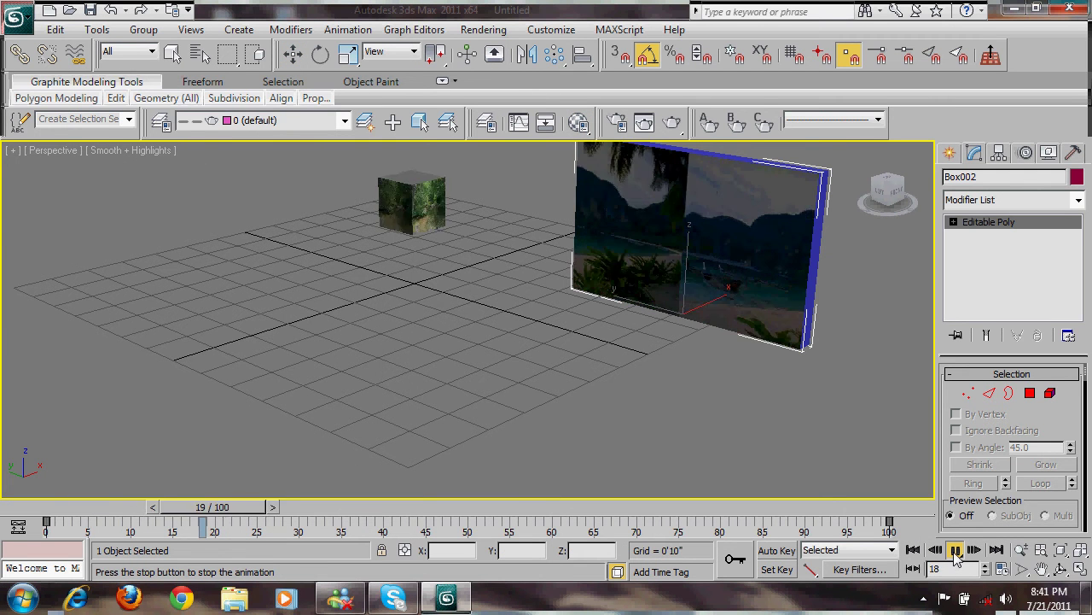
pyautogui.click(955, 551)
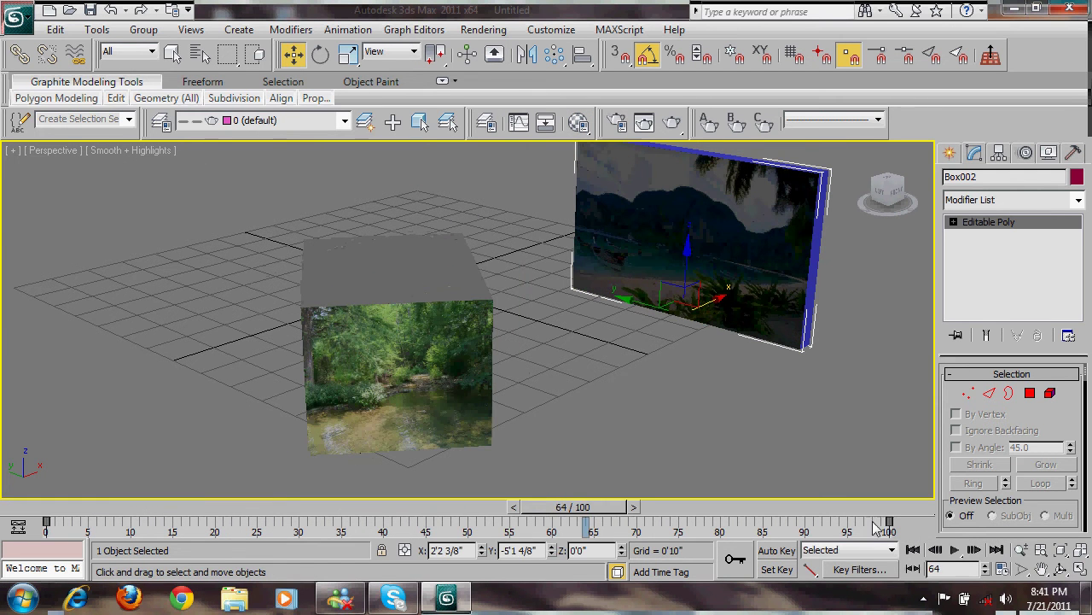
# - Set the map's U offset to 3 at frame 64 and set a key for the upright box there
pyautogui.press('m')
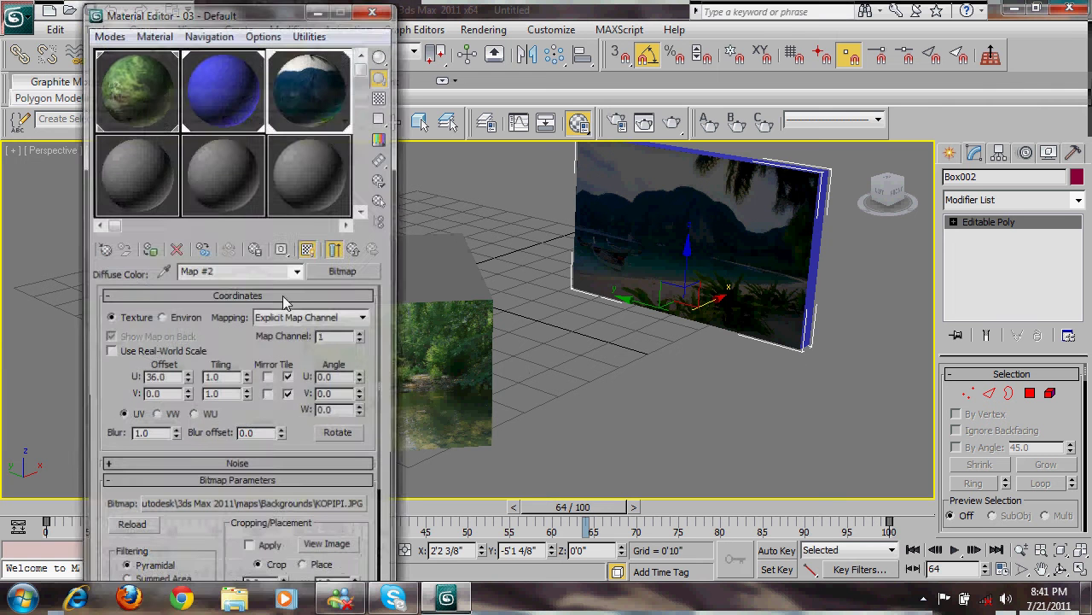
pyautogui.moveTo(170, 379); pyautogui.dragTo(108, 376)
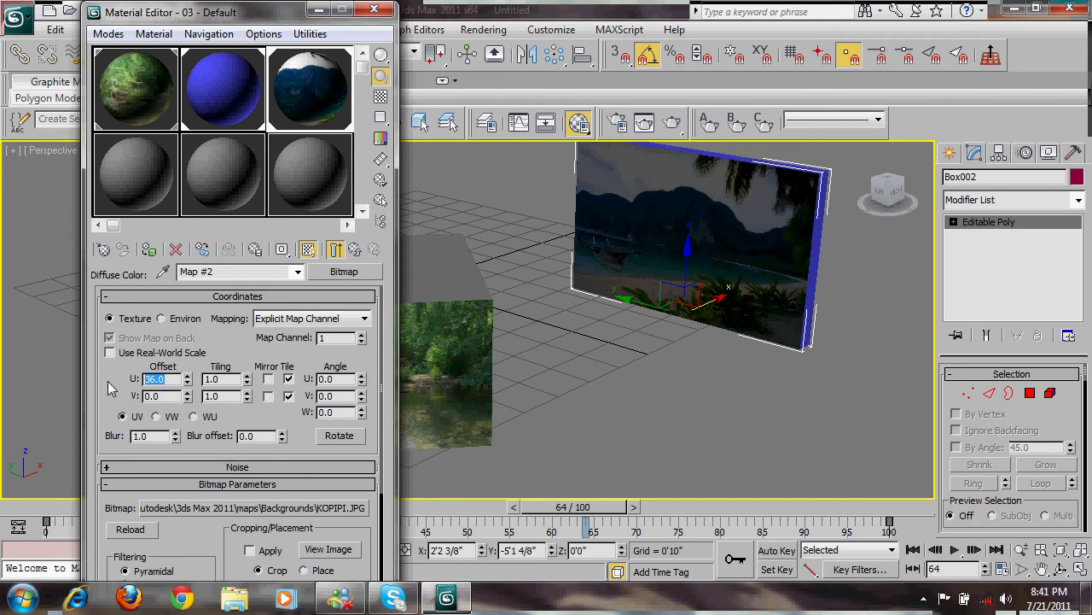
pyautogui.write('3')
pyautogui.press('Return')
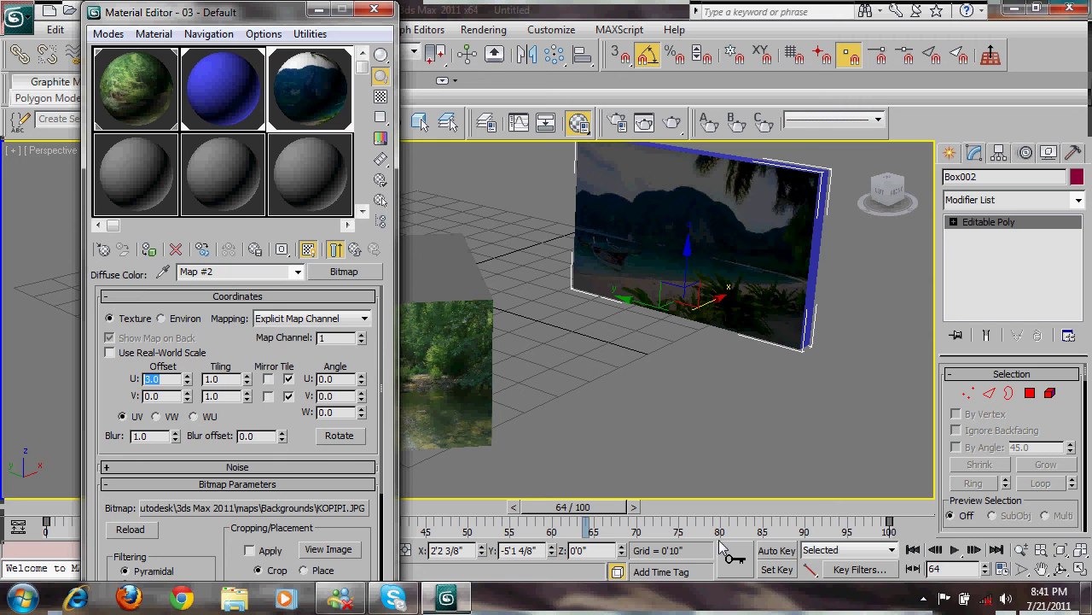
pyautogui.click(755, 559)
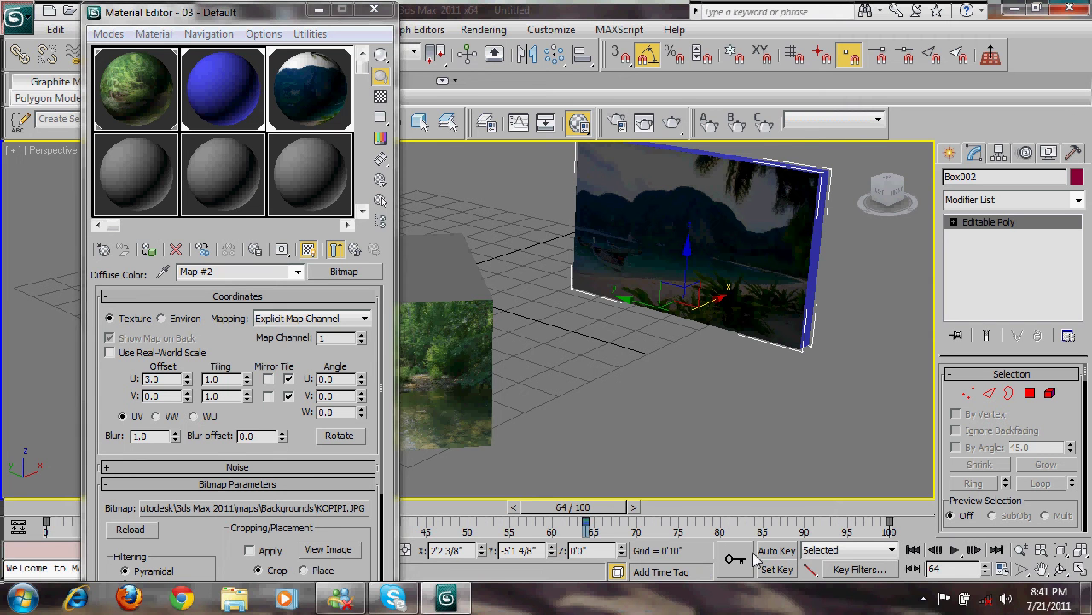
# - Reset the KOPIPI.JPG map's U offset to 0 at frame 64 with Auto Key off
pyautogui.click(775, 551)
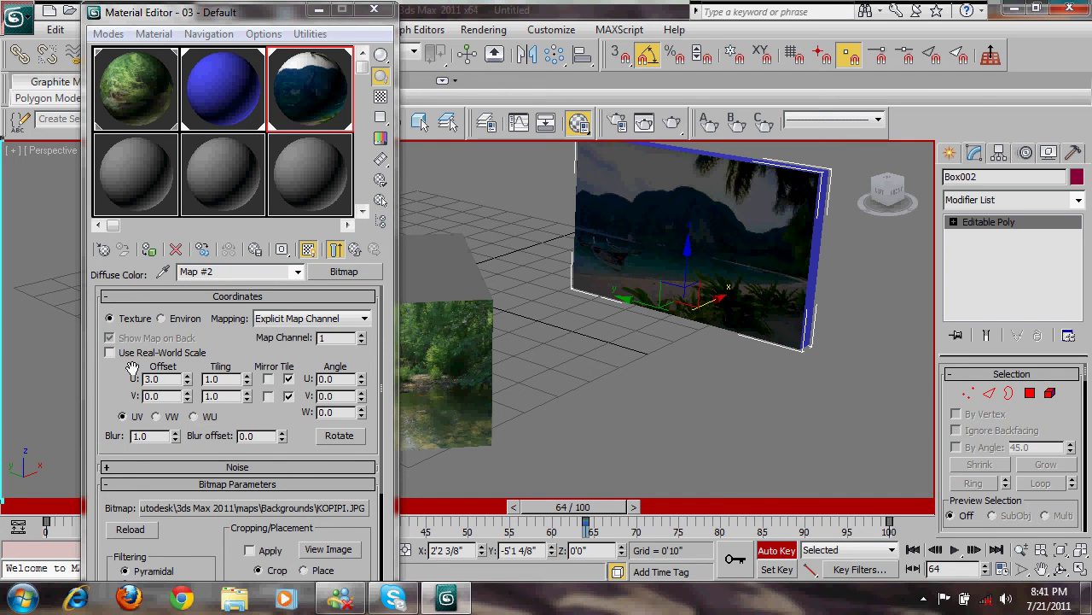
pyautogui.press('n')
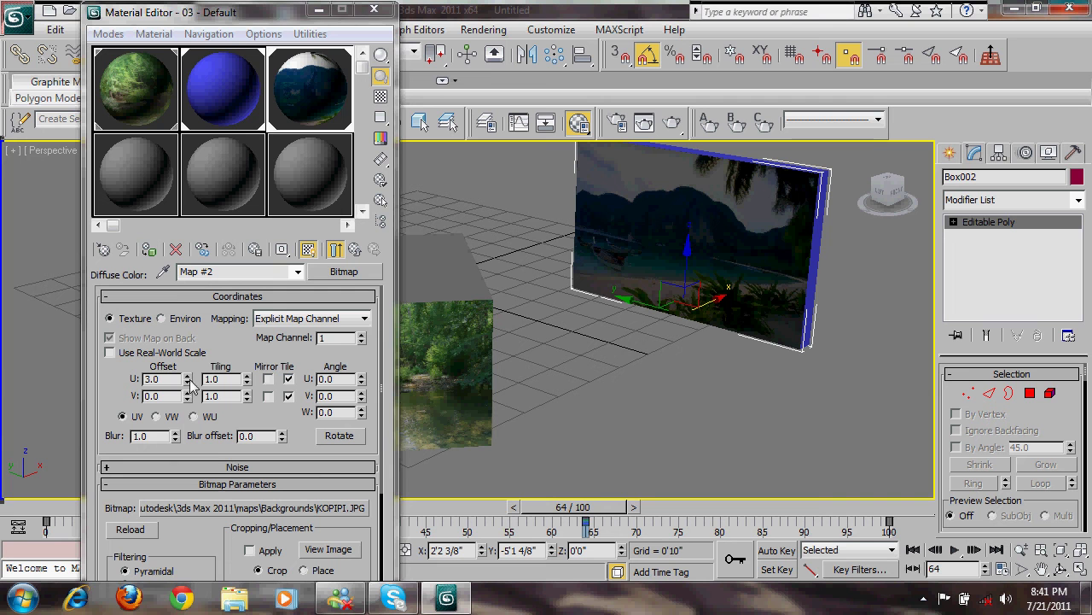
pyautogui.doubleClick(147, 379)
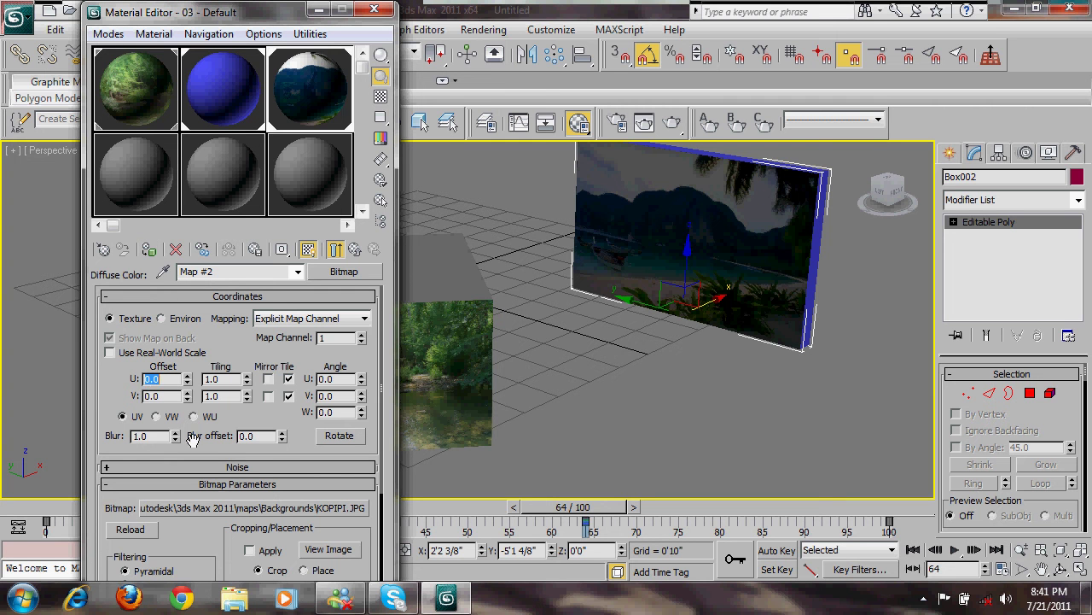
pyautogui.press('Return')
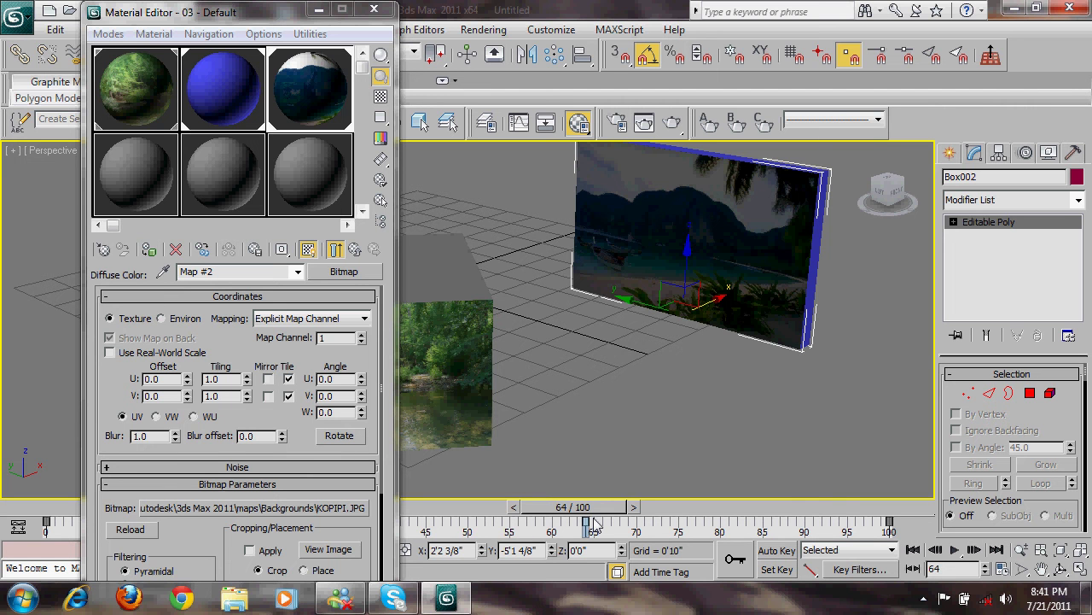
# - Go to frame 100, turn on Auto Key, set the map's U offset to 3 and close the Material Editor
pyautogui.moveTo(595, 523); pyautogui.dragTo(1046, 546)
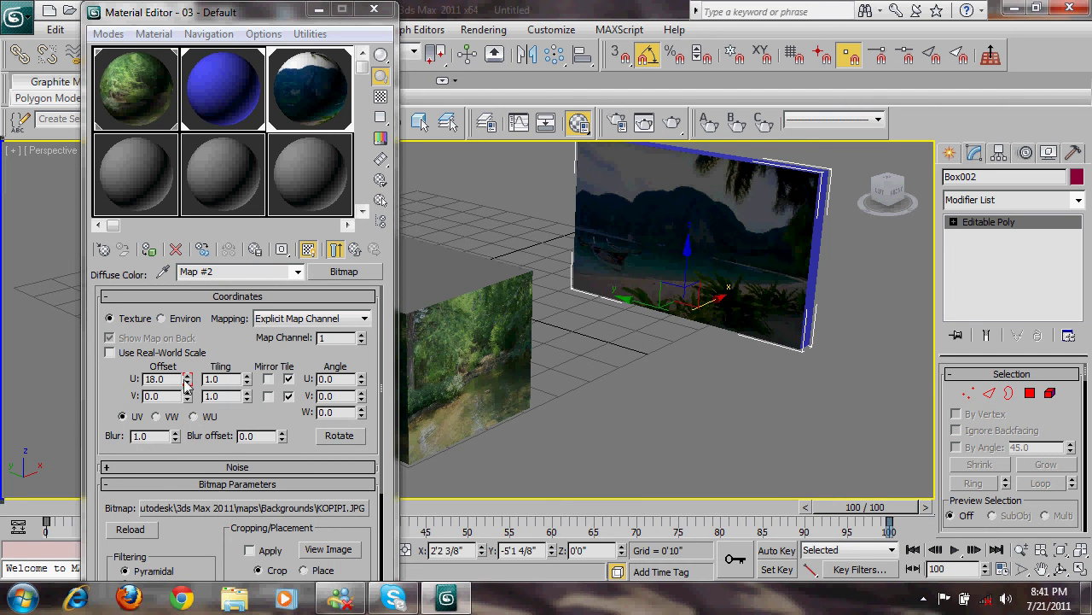
pyautogui.doubleClick(132, 379)
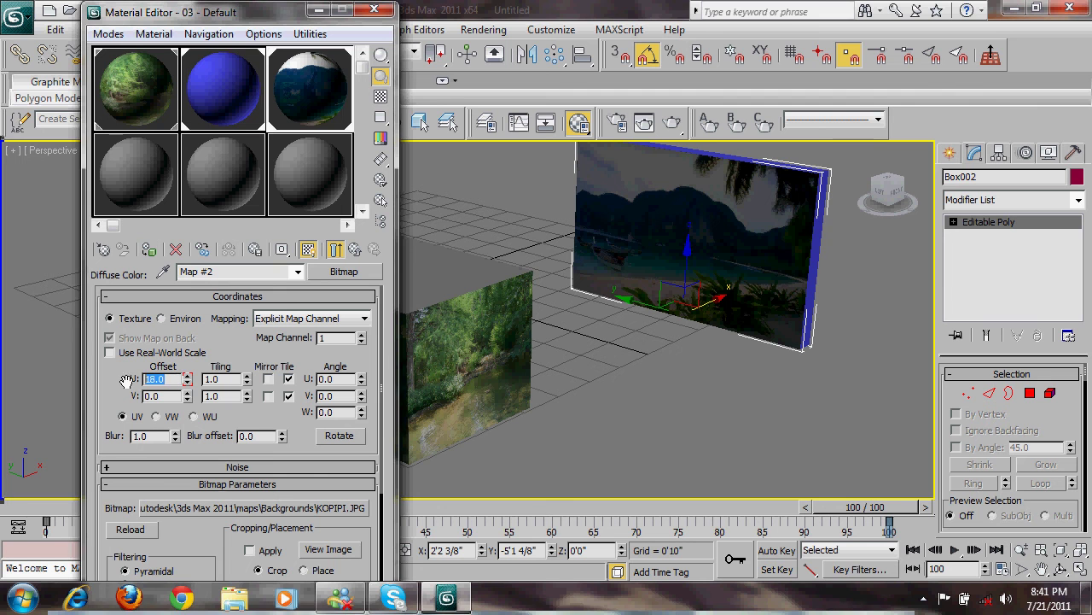
pyautogui.click(771, 550)
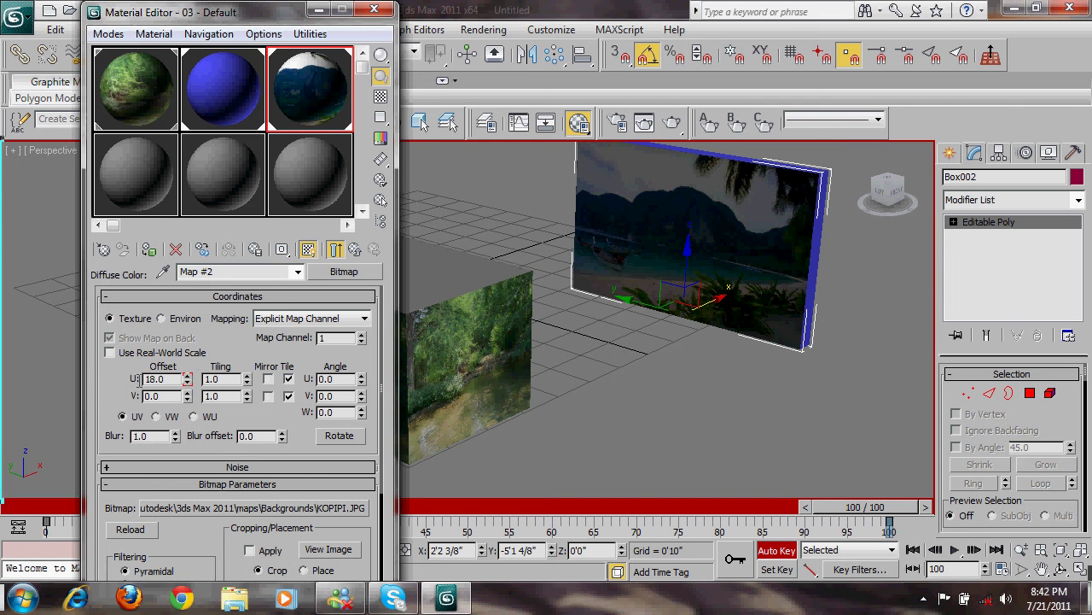
pyautogui.write('3')
pyautogui.press('Return')
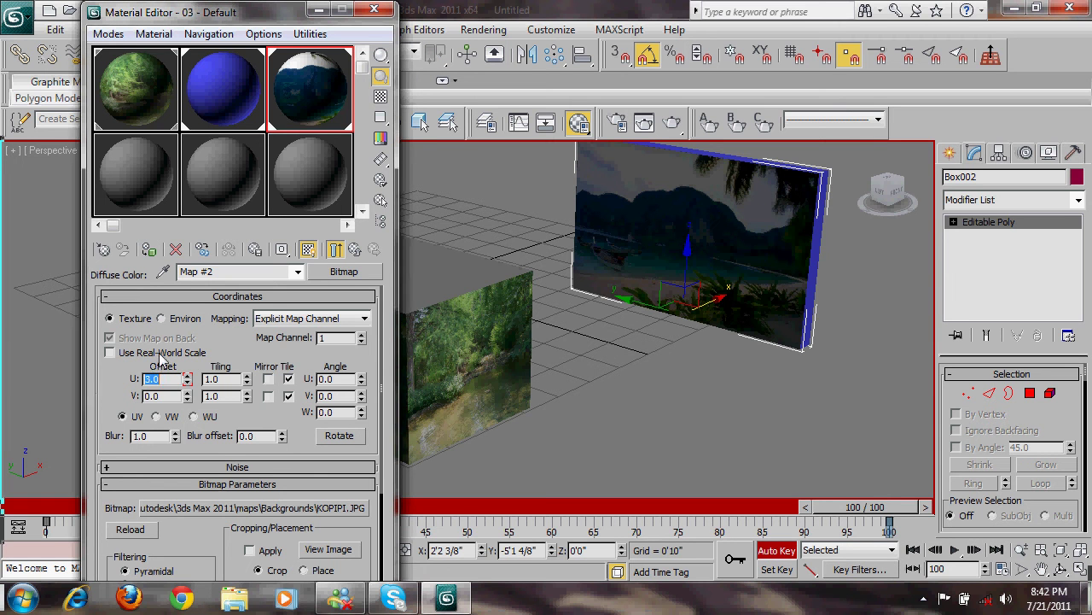
pyautogui.click(157, 339)
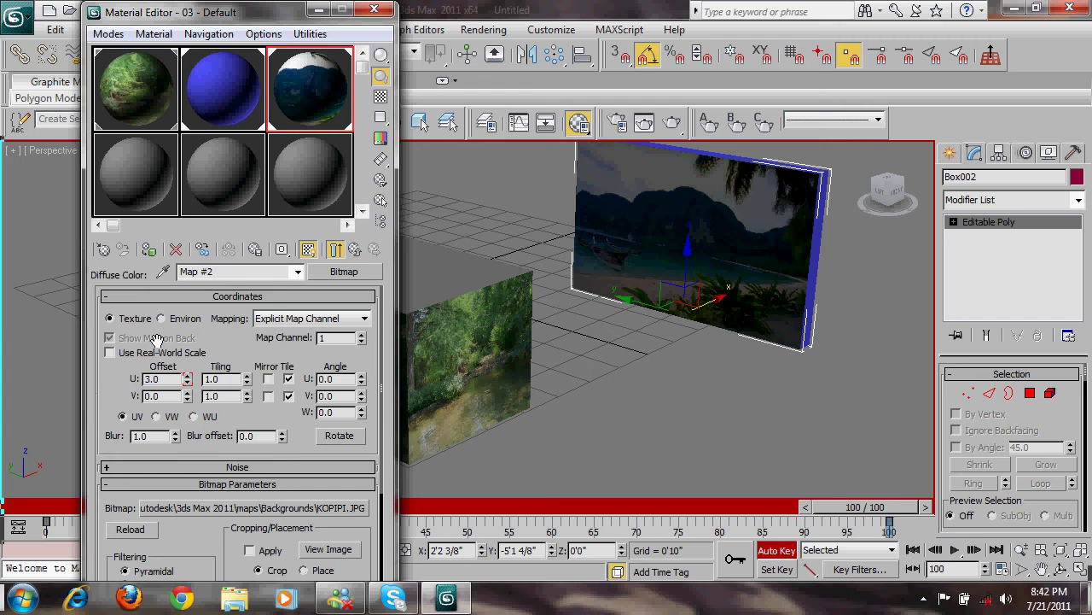
pyautogui.click(374, 10)
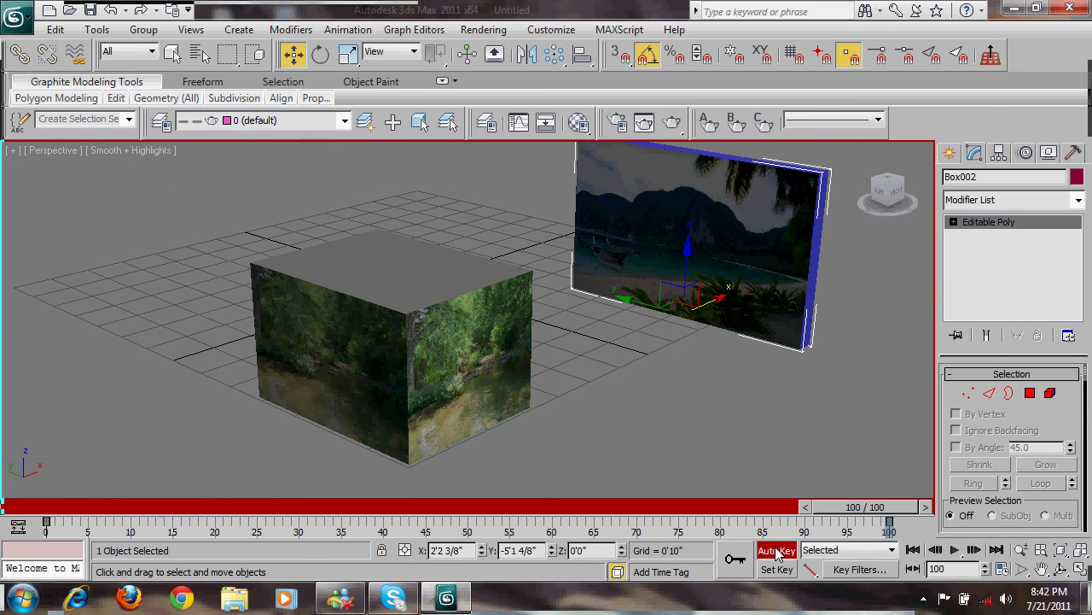
# - Turn off Auto Key, preview the animation from the first frame, and return to frame 0
pyautogui.click(774, 552)
pyautogui.click(912, 550)
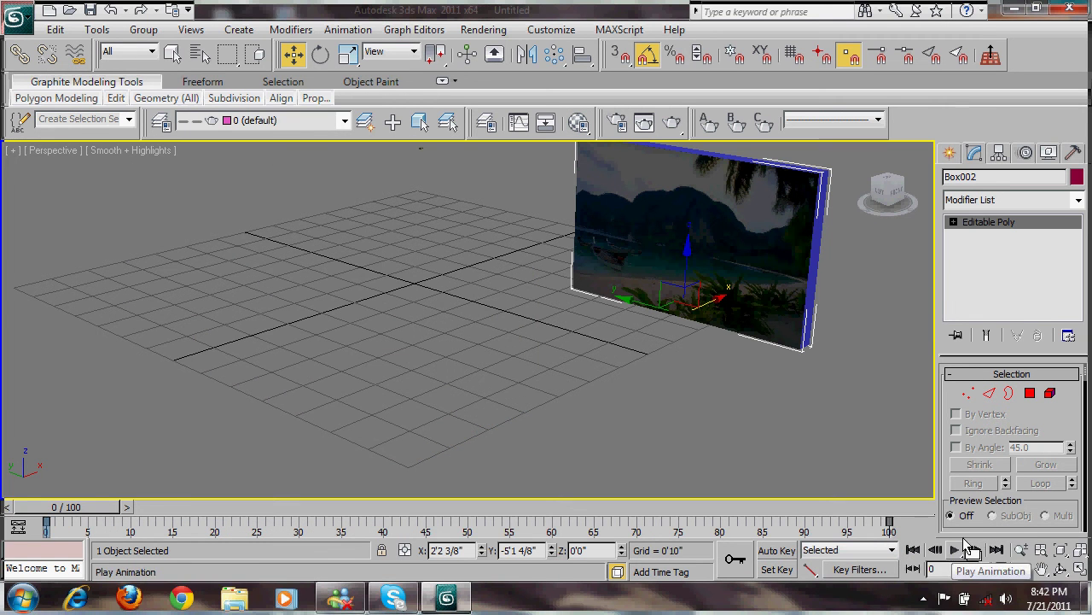
pyautogui.click(973, 550)
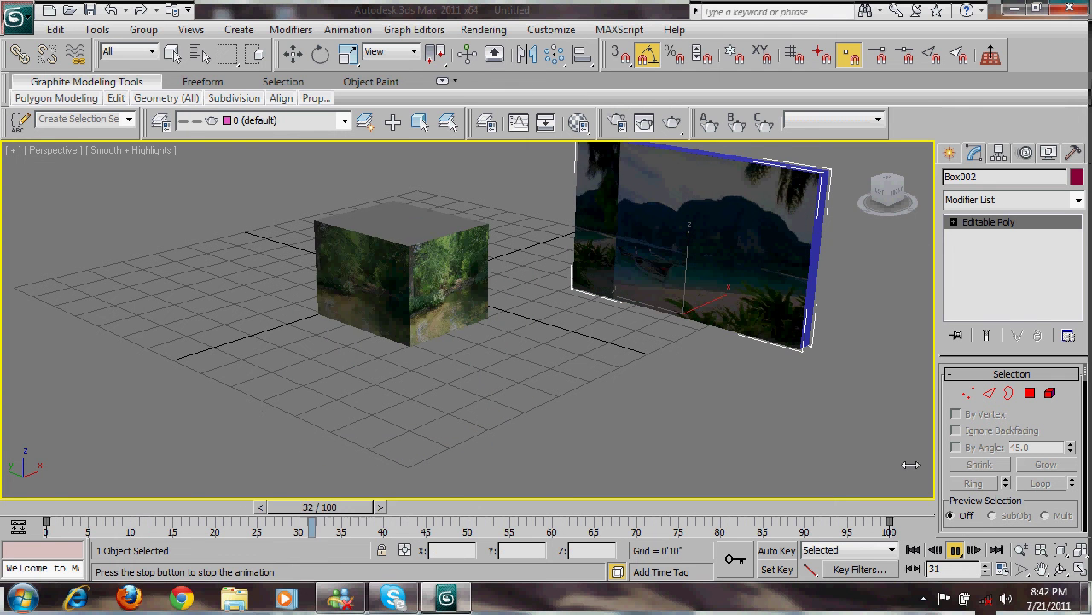
pyautogui.click(954, 550)
pyautogui.click(925, 550)
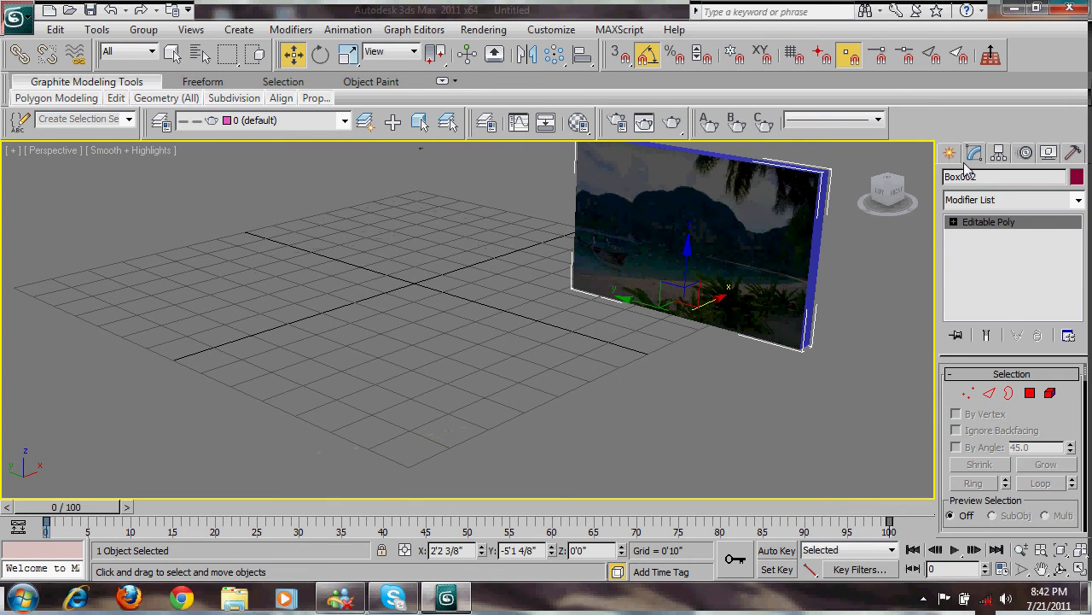
# - Create a sphere on the grid and move it to about X -4'6 2/8", Y 4'5 1/8", beside the grid's left corner
pyautogui.click(949, 152)
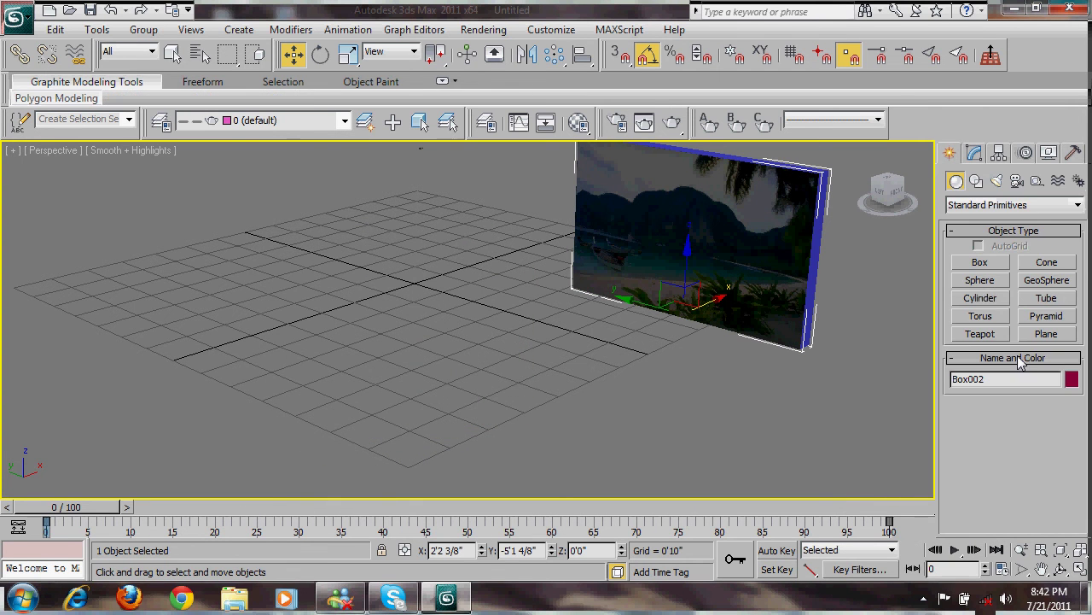
pyautogui.click(981, 281)
pyautogui.moveTo(421, 224); pyautogui.dragTo(436, 232)
pyautogui.press('w')
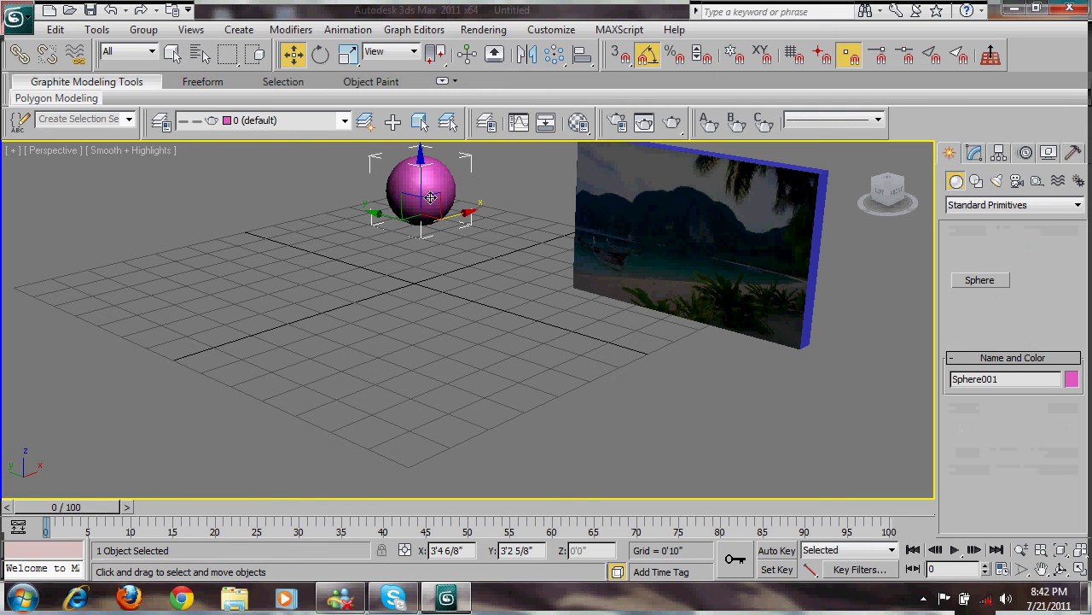
pyautogui.moveTo(70, 274); pyautogui.dragTo(103, 277)
# - Assign the unused 07 - Default material to the sphere and move the Material Editor clear of the objects
pyautogui.press('m')
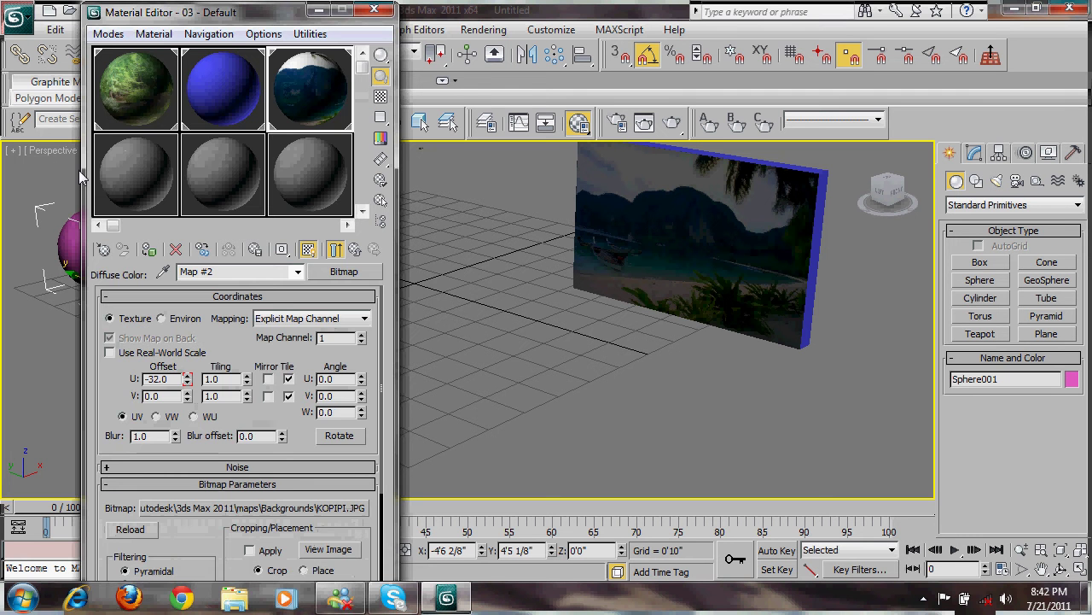
pyautogui.click(138, 169)
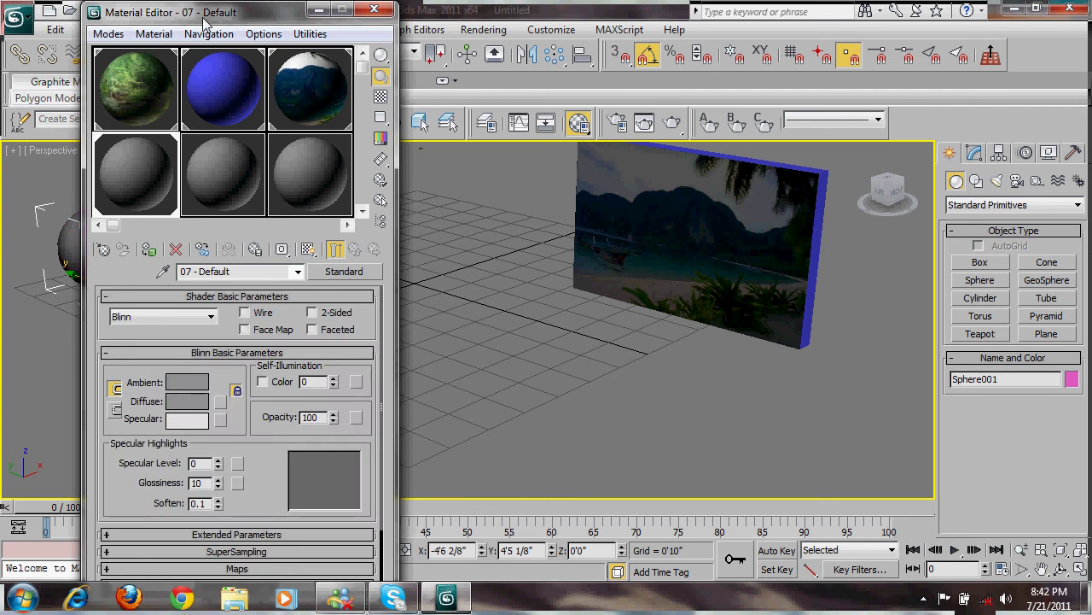
pyautogui.moveTo(128, 19); pyautogui.dragTo(751, 28)
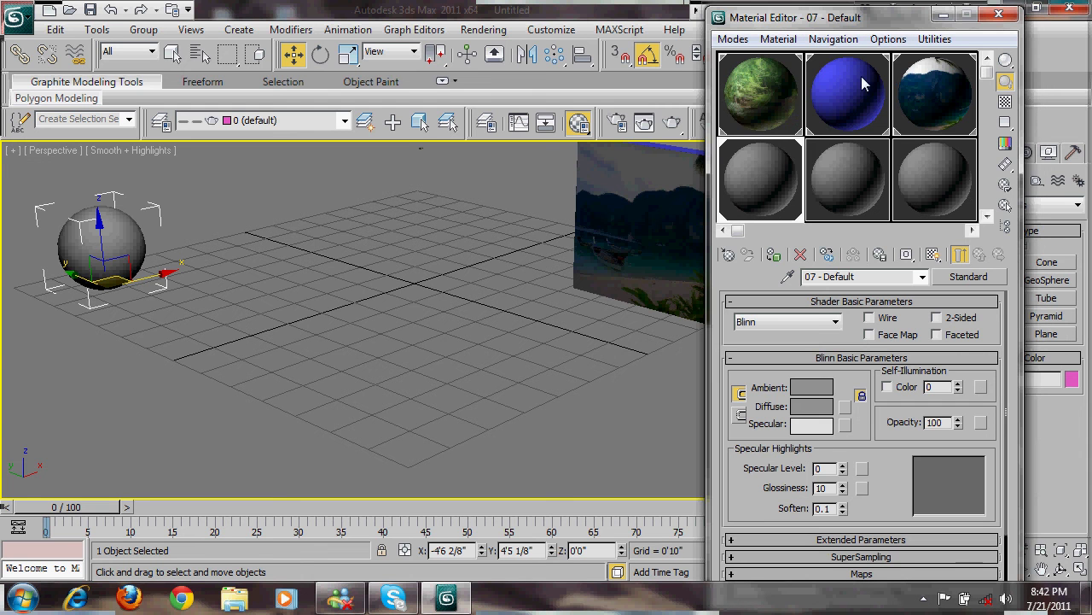
pyautogui.moveTo(862, 40); pyautogui.dragTo(913, 39)
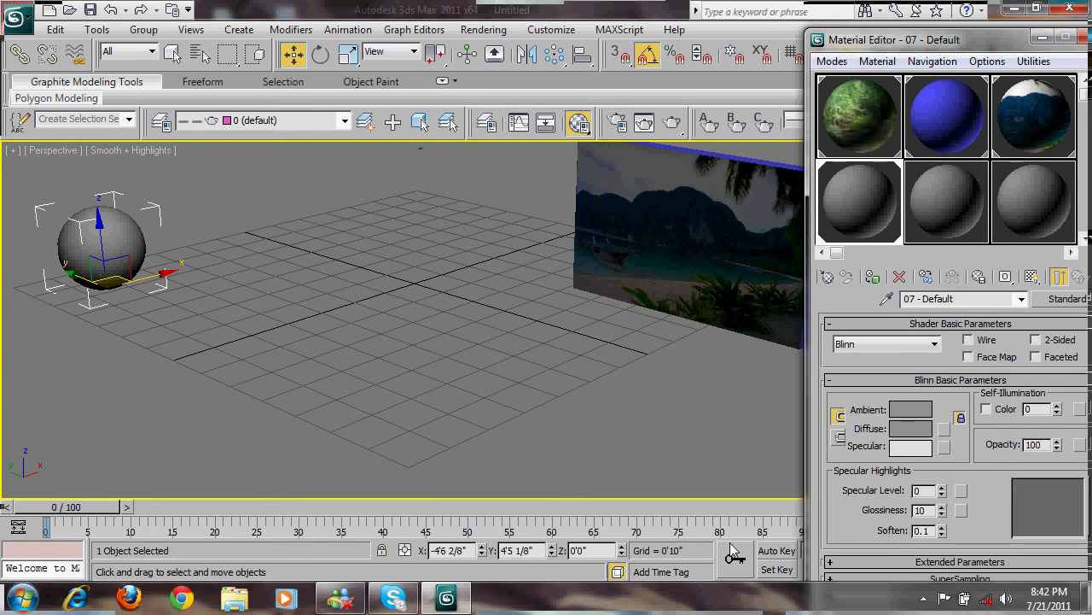
# - Turn on Auto Key and set the sphere material's diffuse color to bright blue, RGB 46, 5, 255, at frame 0
pyautogui.click(772, 550)
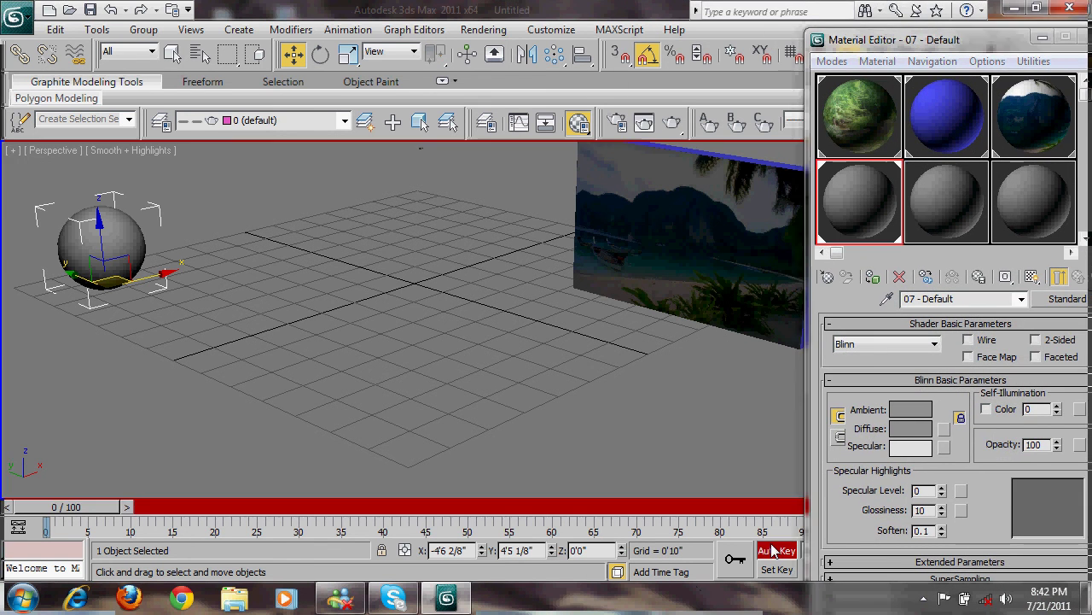
pyautogui.click(911, 430)
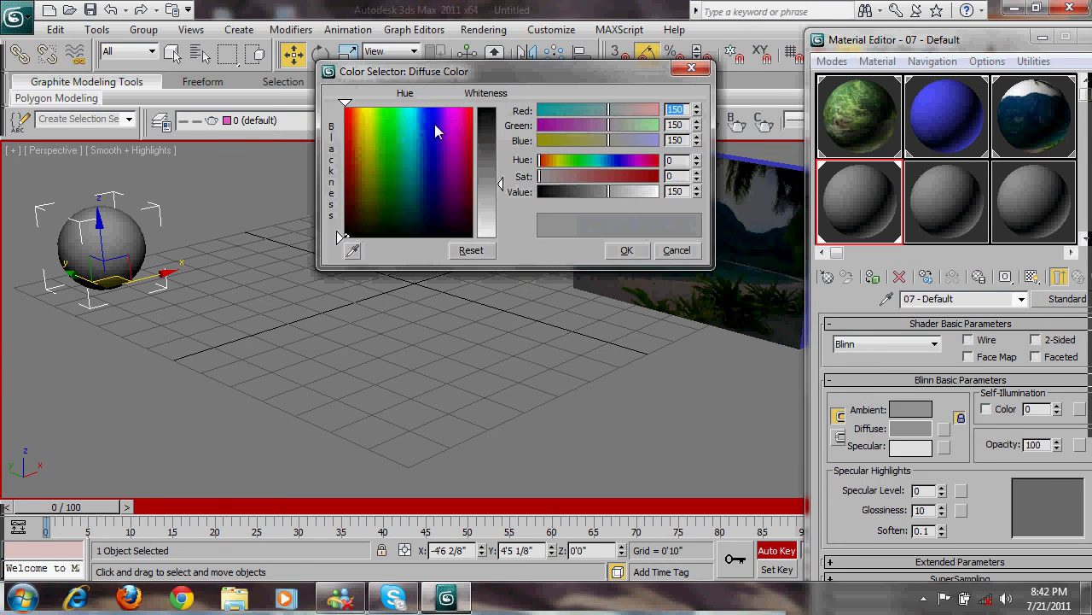
pyautogui.click(435, 113)
pyautogui.moveTo(586, 176); pyautogui.dragTo(653, 176)
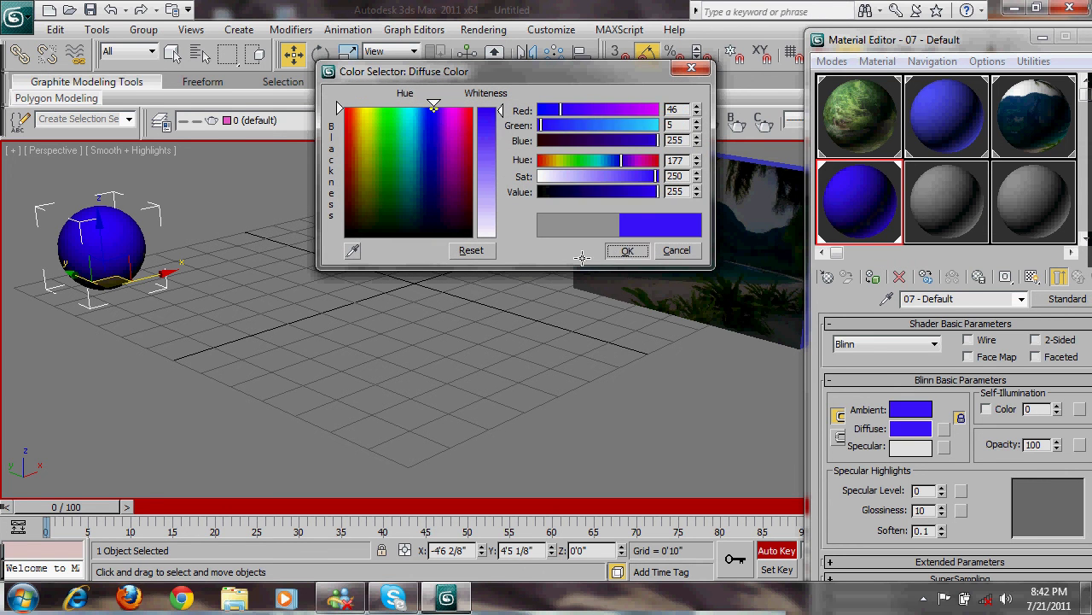
pyautogui.click(626, 250)
# - Go to frame 20 and set the sphere material's diffuse color to dark green
pyautogui.moveTo(115, 506); pyautogui.dragTo(263, 506)
pyautogui.press('w')
pyautogui.click(935, 435)
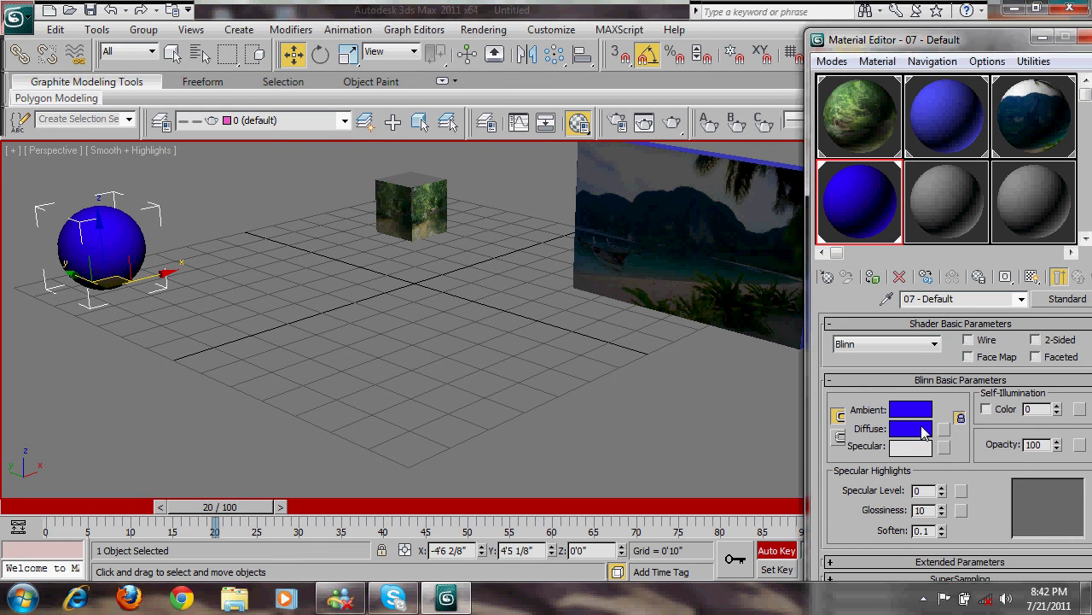
pyautogui.click(384, 129)
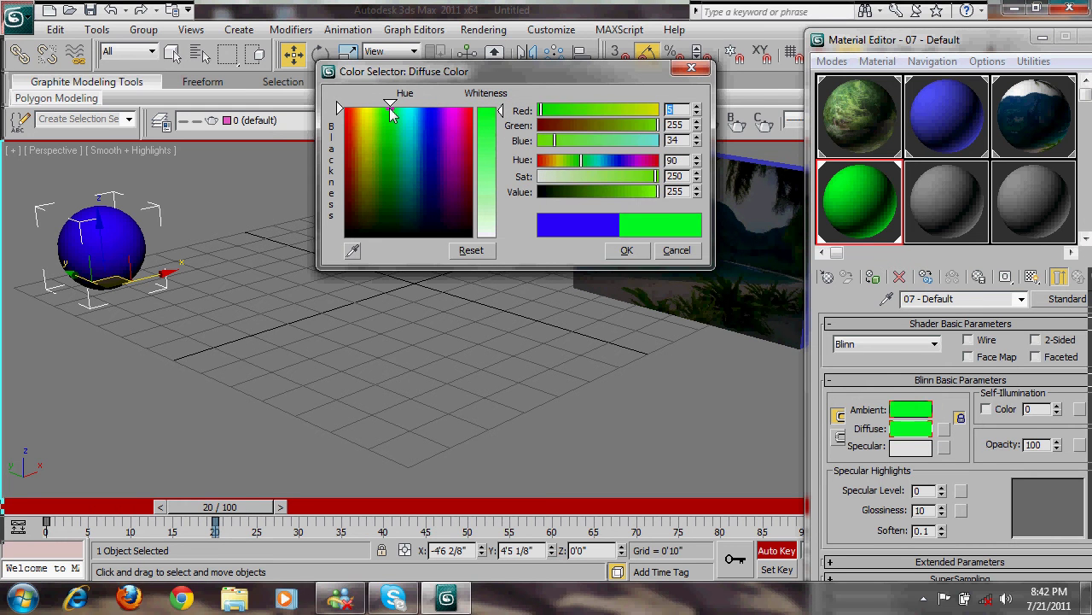
pyautogui.click(389, 107)
pyautogui.click(608, 192)
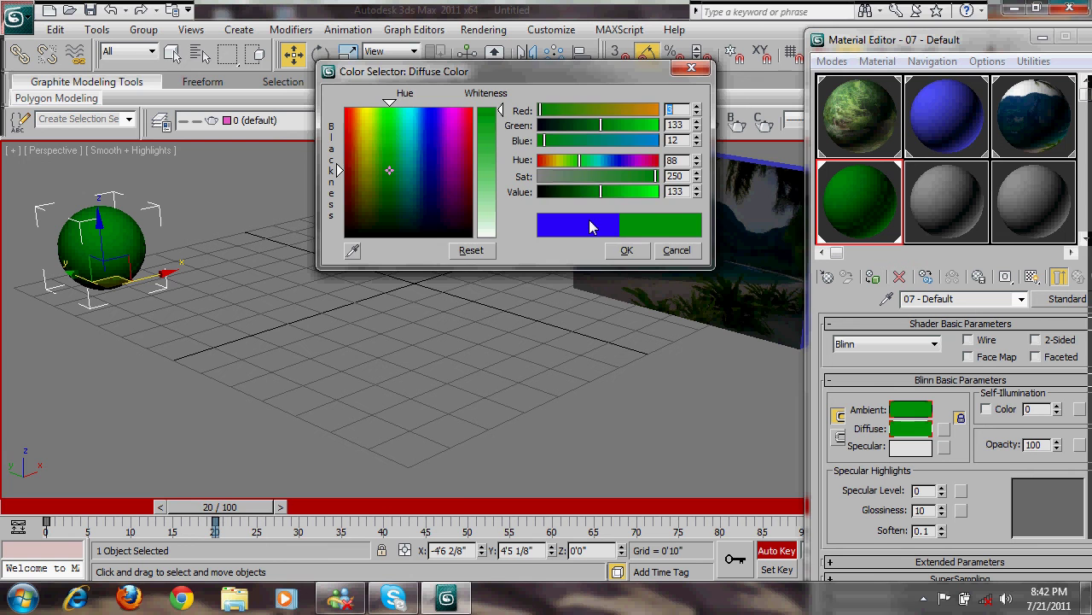
pyautogui.click(626, 250)
# - Go to frame 40 and set the sphere material's diffuse color to yellow
pyautogui.moveTo(215, 510); pyautogui.dragTo(381, 509)
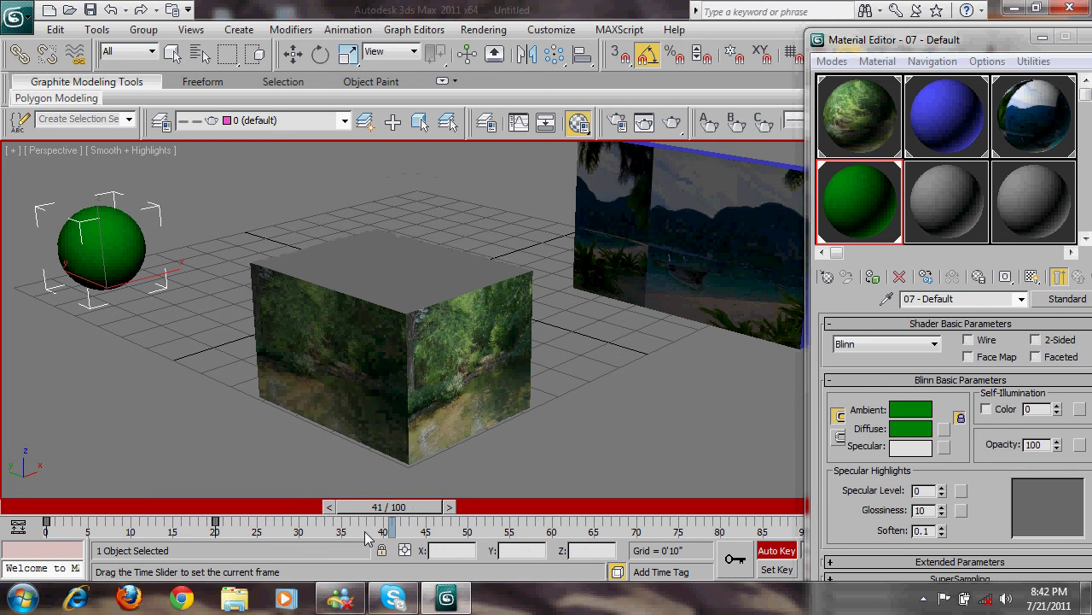
pyautogui.click(929, 434)
pyautogui.moveTo(361, 136); pyautogui.dragTo(368, 111)
pyautogui.click(627, 250)
# - Go to frame 60 and set the sphere material's diffuse color to red, RGB 255, 3, 3
pyautogui.moveTo(393, 510); pyautogui.dragTo(566, 531)
pyautogui.press('w')
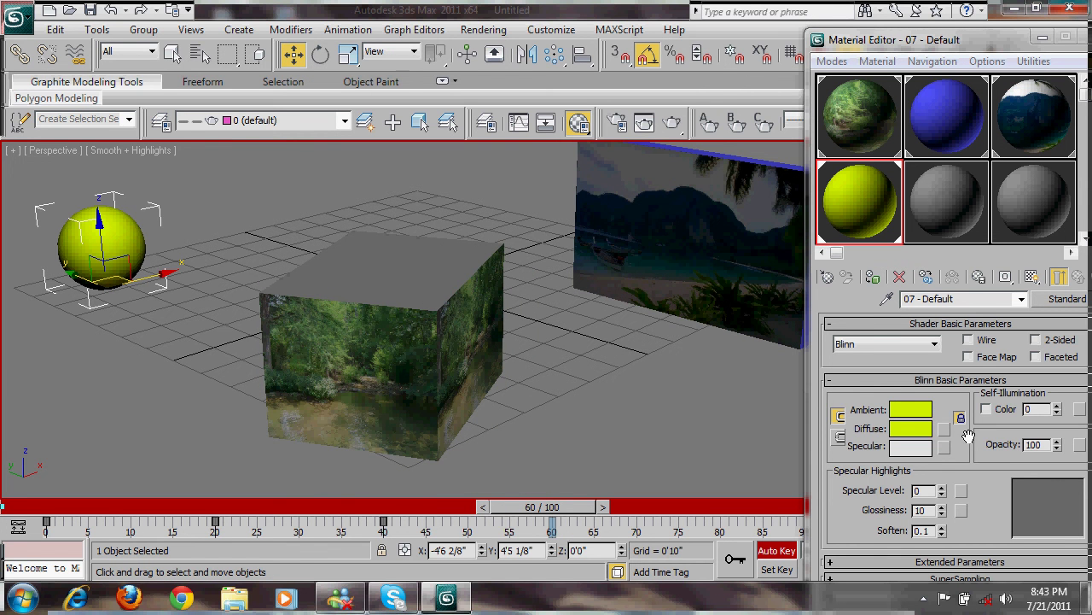
pyautogui.click(911, 429)
pyautogui.moveTo(364, 138); pyautogui.dragTo(346, 110)
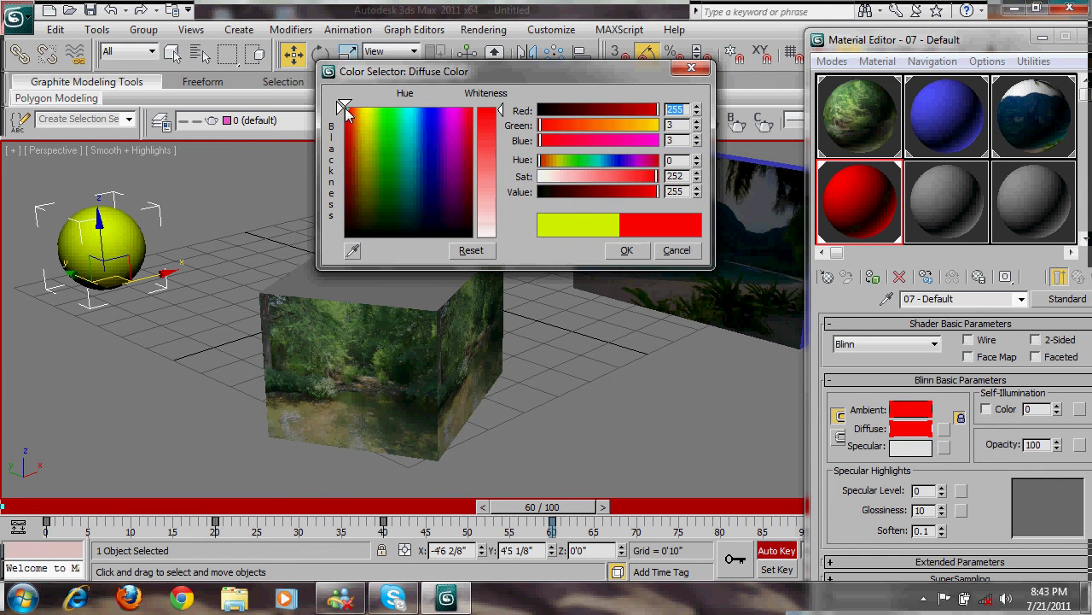
pyautogui.click(627, 250)
# - Go to frame 80 and set the sphere material's diffuse color to purple, RGB 128, 3, 97
pyautogui.moveTo(547, 509); pyautogui.dragTo(705, 534)
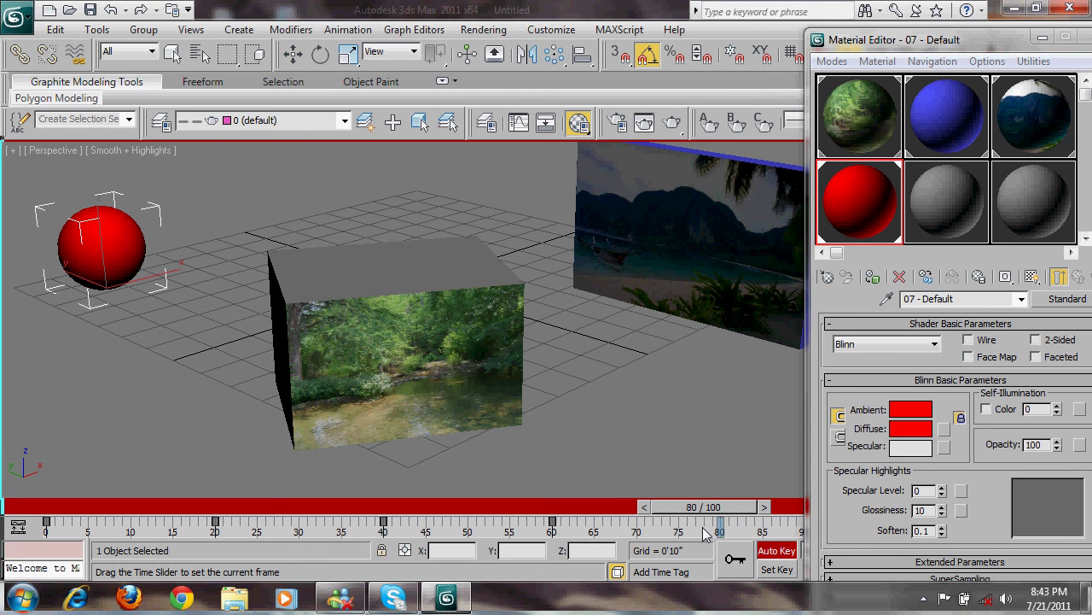
pyautogui.press('w')
pyautogui.click(898, 430)
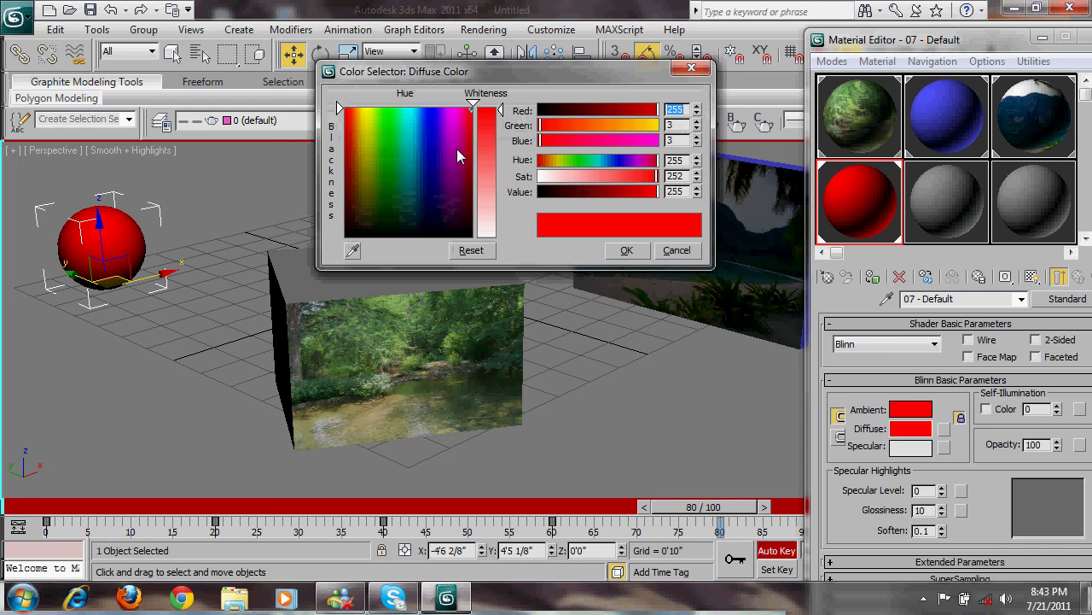
pyautogui.moveTo(456, 148); pyautogui.dragTo(455, 160)
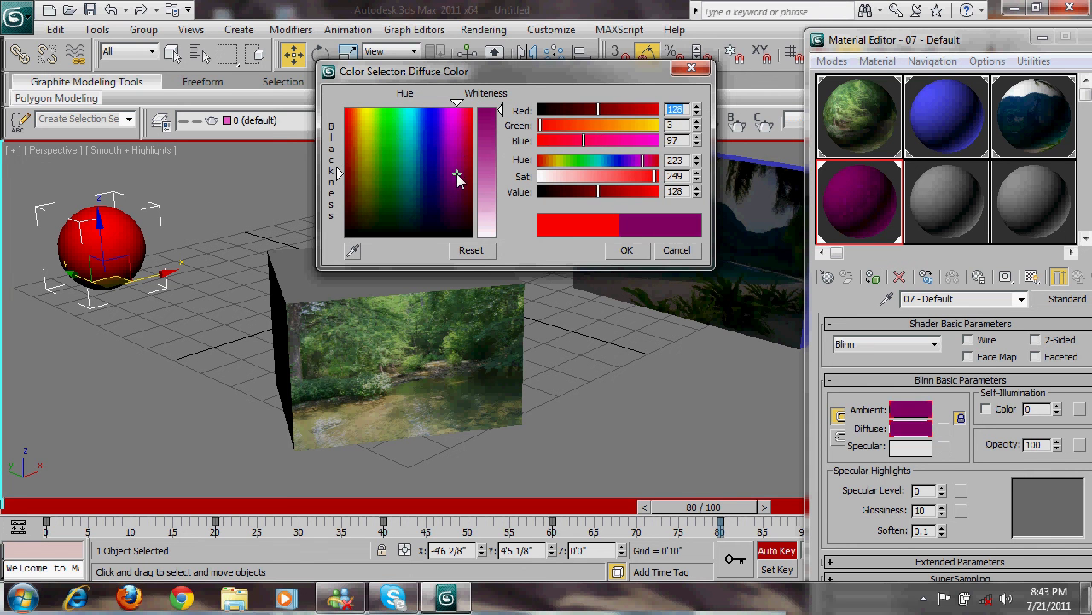
pyautogui.click(627, 250)
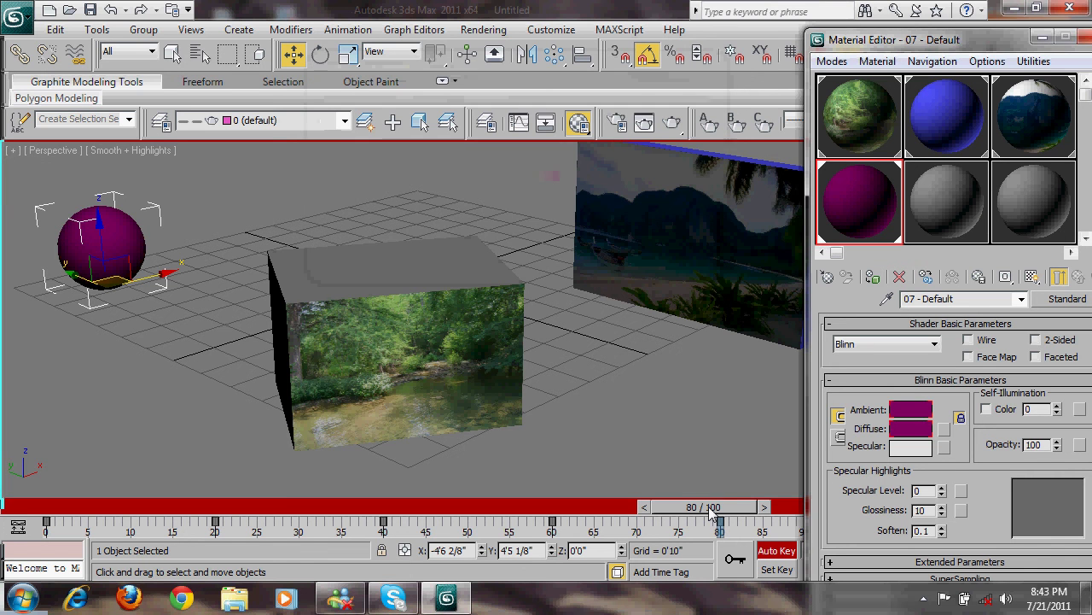
# - Go to frame 100, set the sphere material's diffuse color to dark blue and close the Material Editor
pyautogui.moveTo(715, 503); pyautogui.dragTo(896, 506)
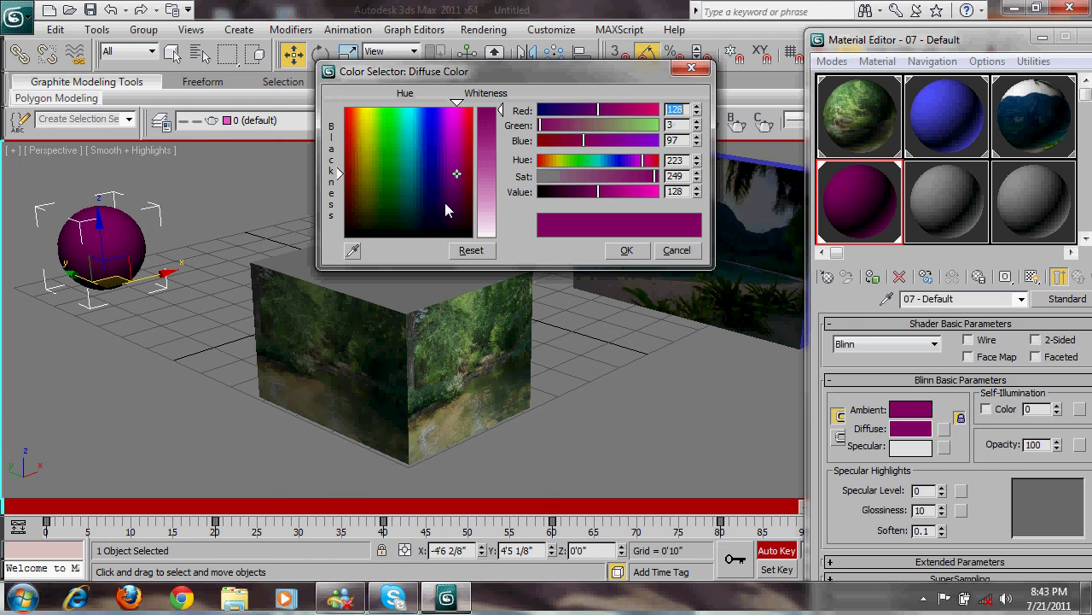
pyautogui.moveTo(445, 203); pyautogui.dragTo(428, 177)
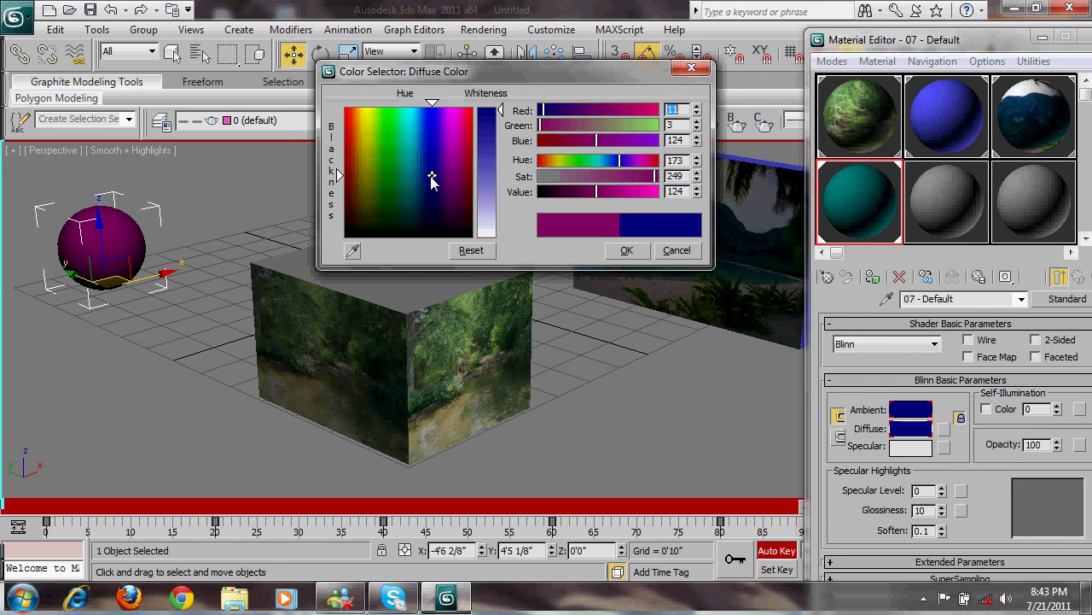
pyautogui.click(615, 253)
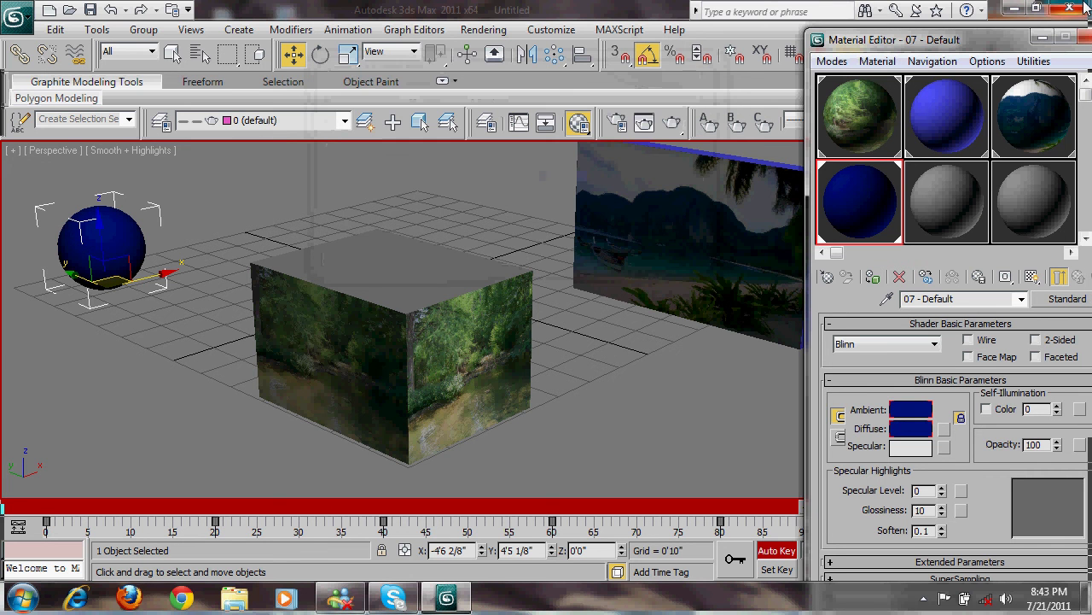
pyautogui.click(1086, 40)
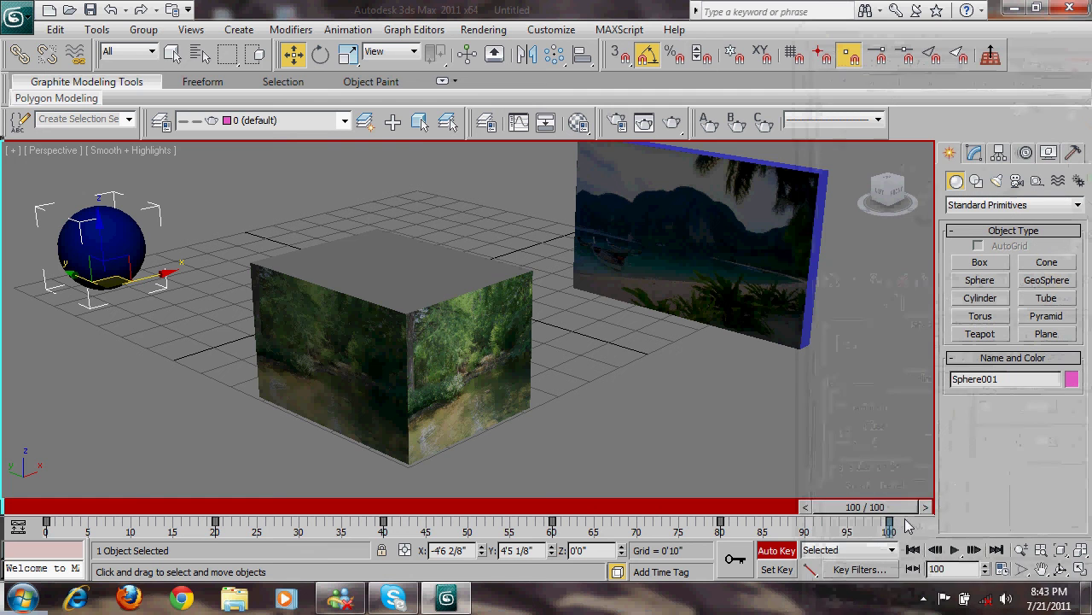
# - Play the sphere's color animation from frame 0, stop it, return to the first frame and deselect the sphere
pyautogui.click(918, 549)
pyautogui.click(954, 550)
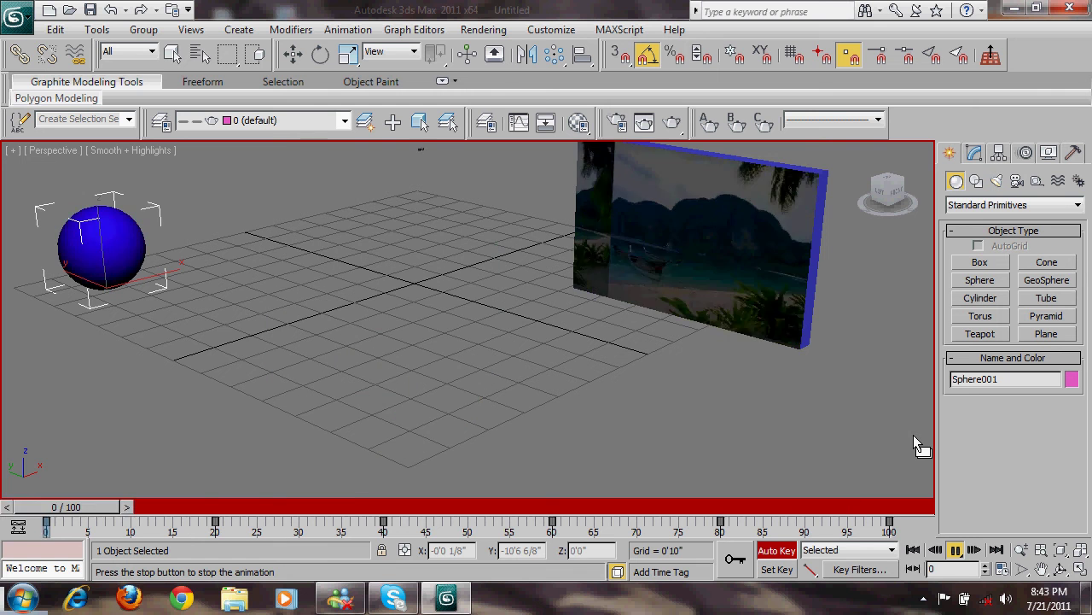
pyautogui.click(935, 551)
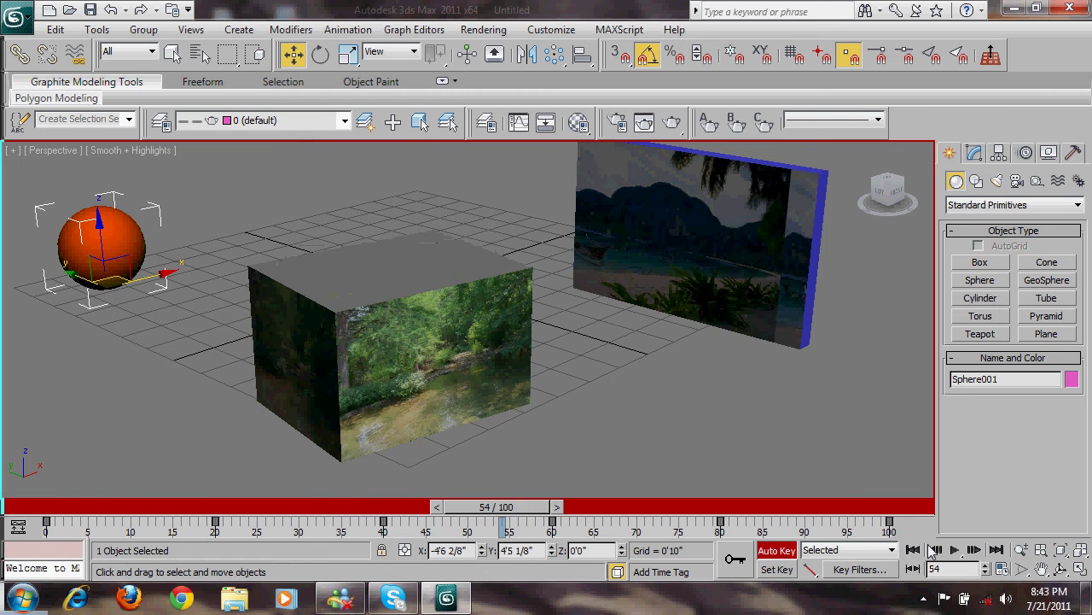
pyautogui.click(912, 549)
pyautogui.click(830, 459)
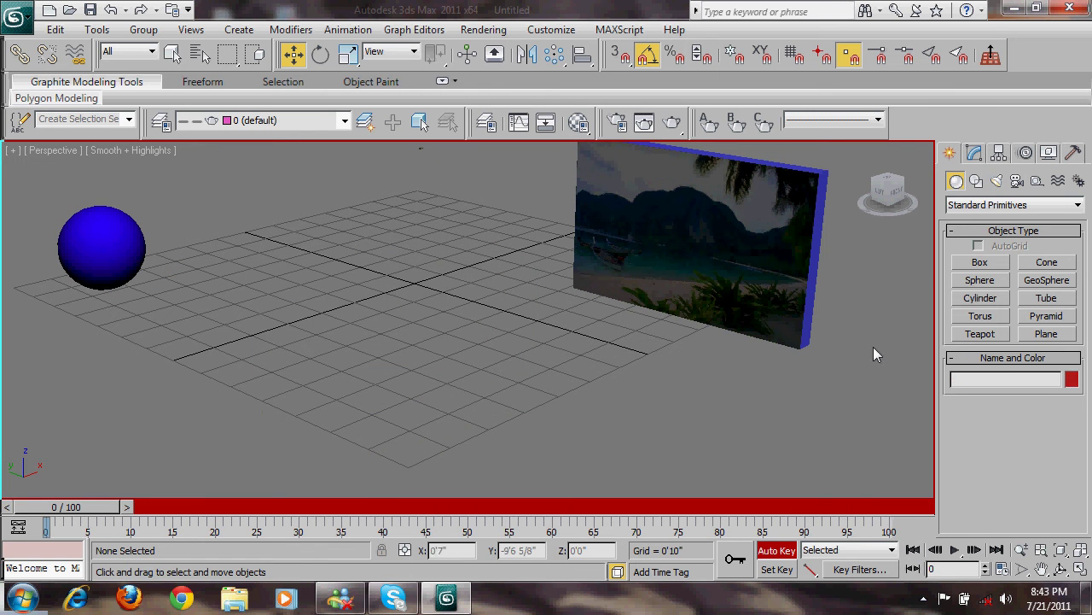
# - Turn off Auto Key and play the animation of all three objects from frame 0 to about frame 99
pyautogui.click(975, 163)
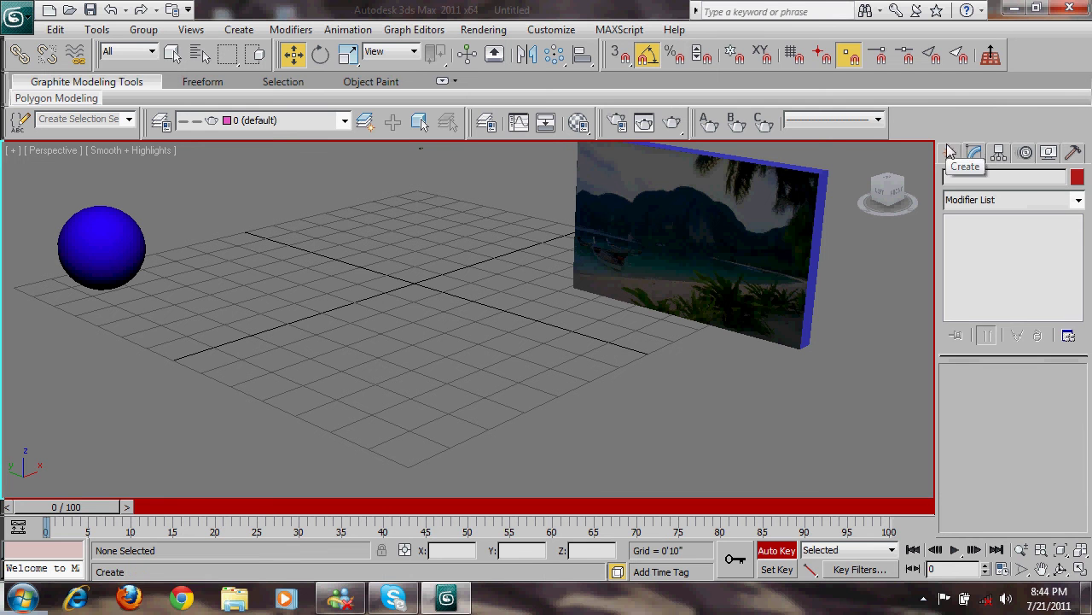
pyautogui.click(952, 152)
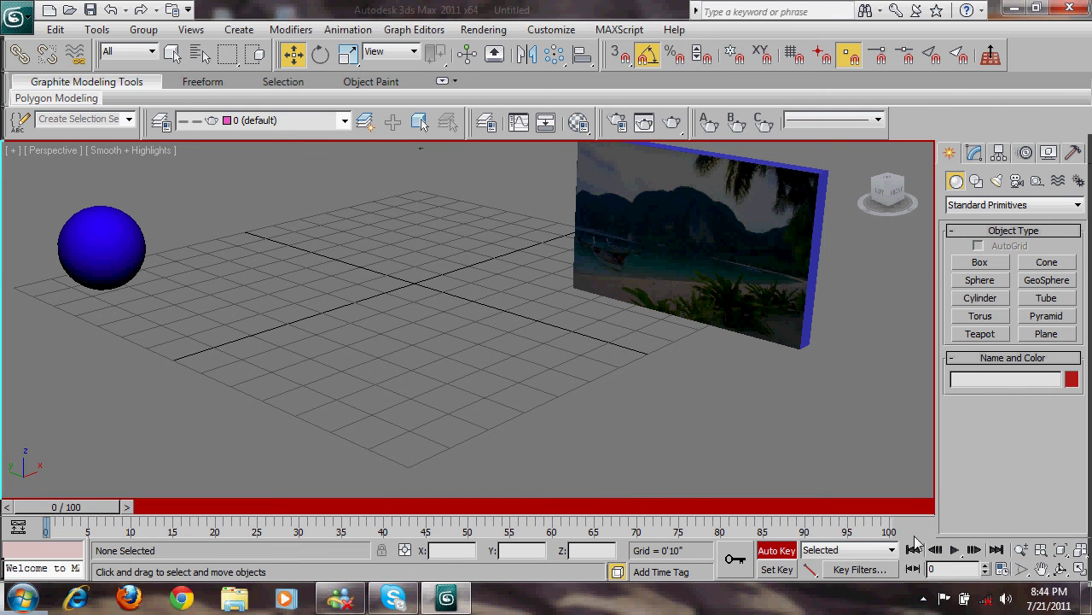
pyautogui.click(789, 554)
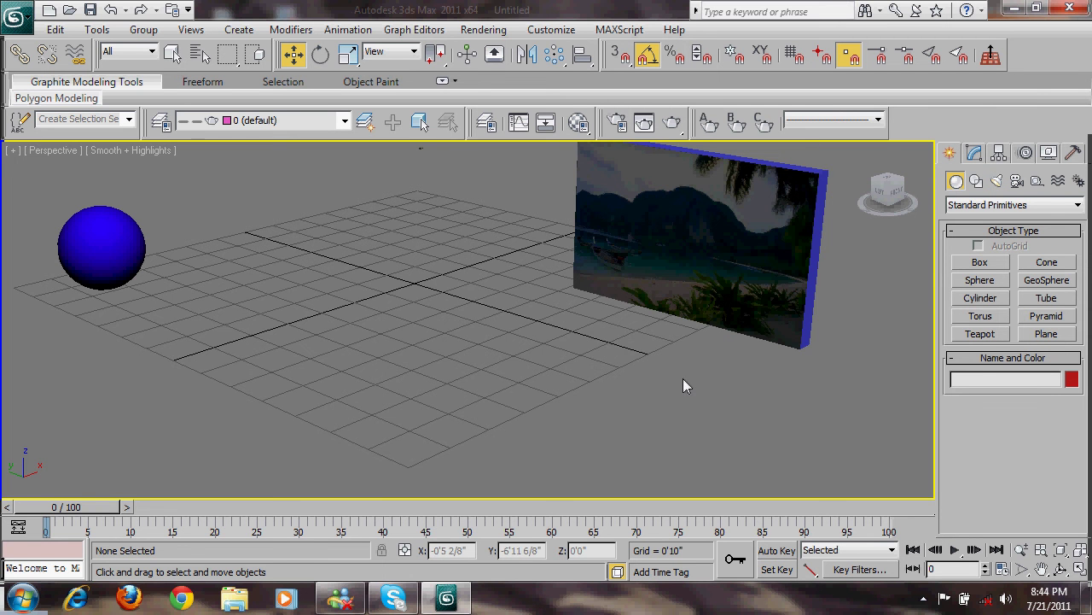
pyautogui.moveTo(683, 386); pyautogui.dragTo(693, 414, button='middle')
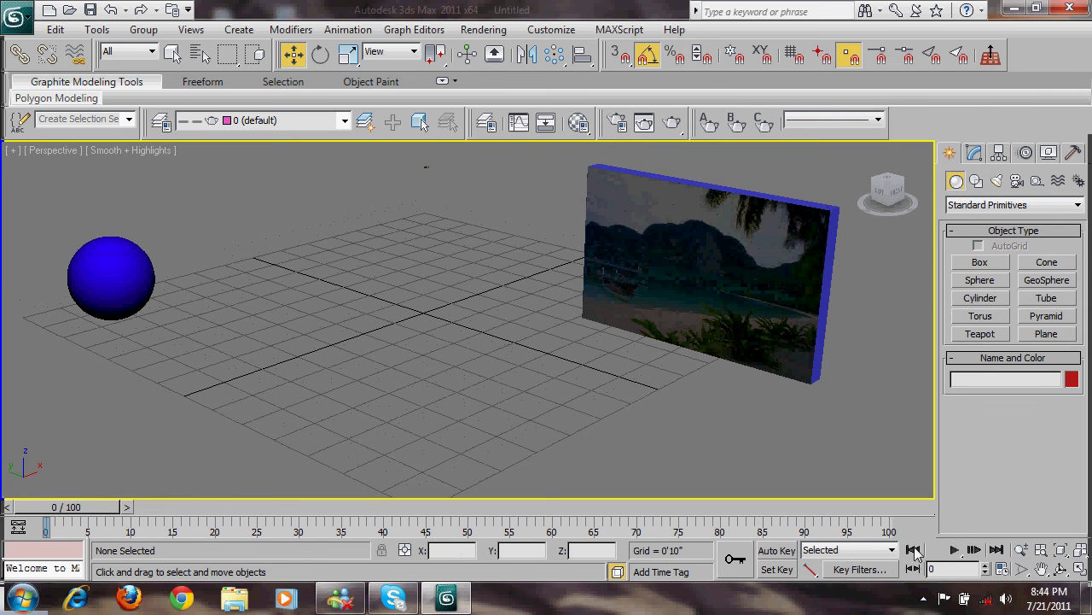
pyautogui.click(955, 550)
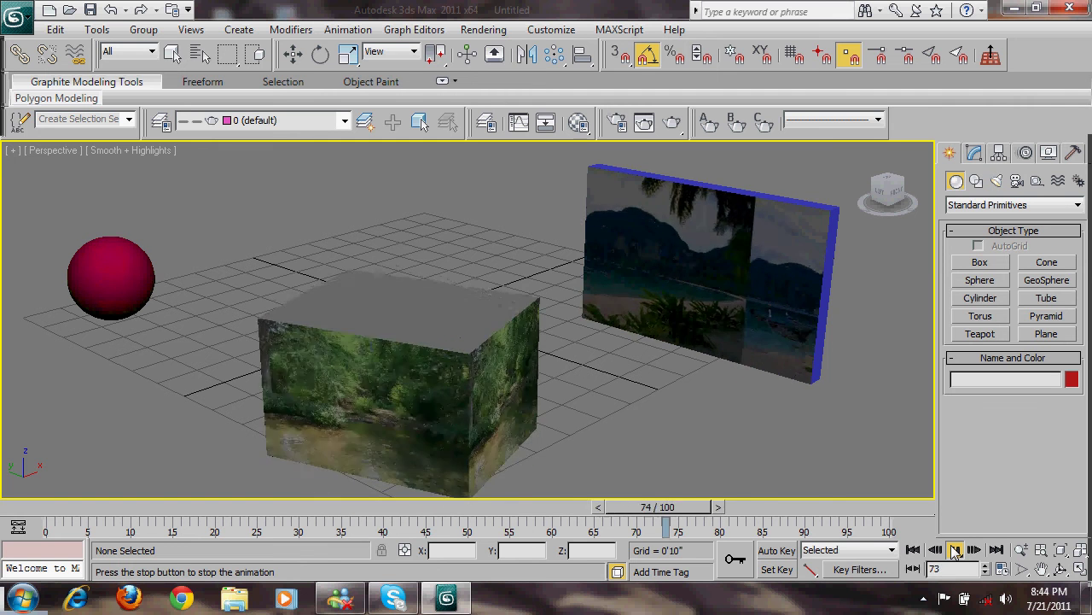
pyautogui.click(955, 551)
pyautogui.click(923, 598)
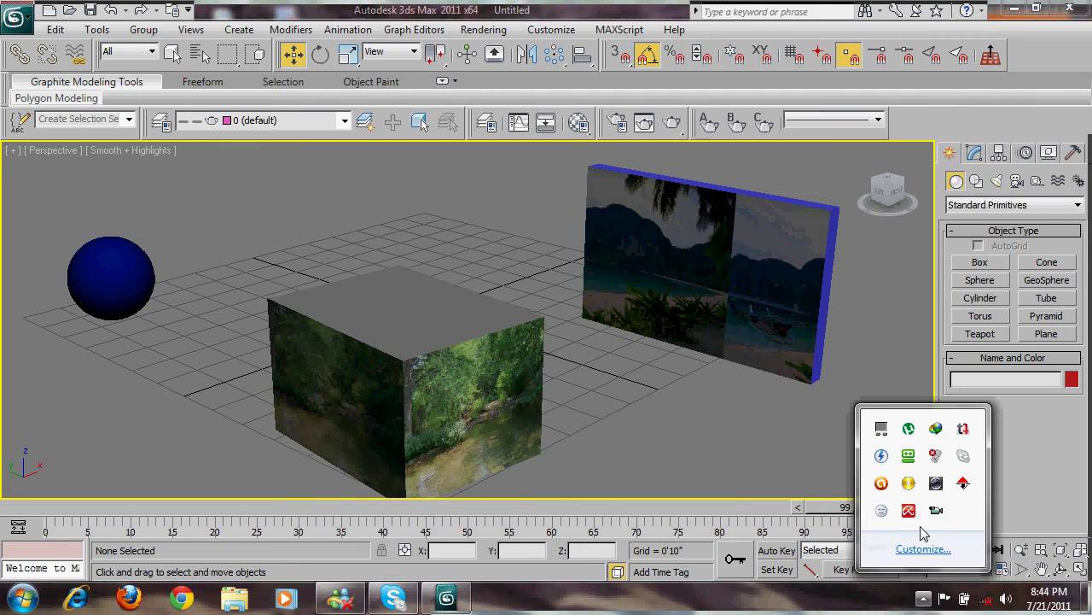